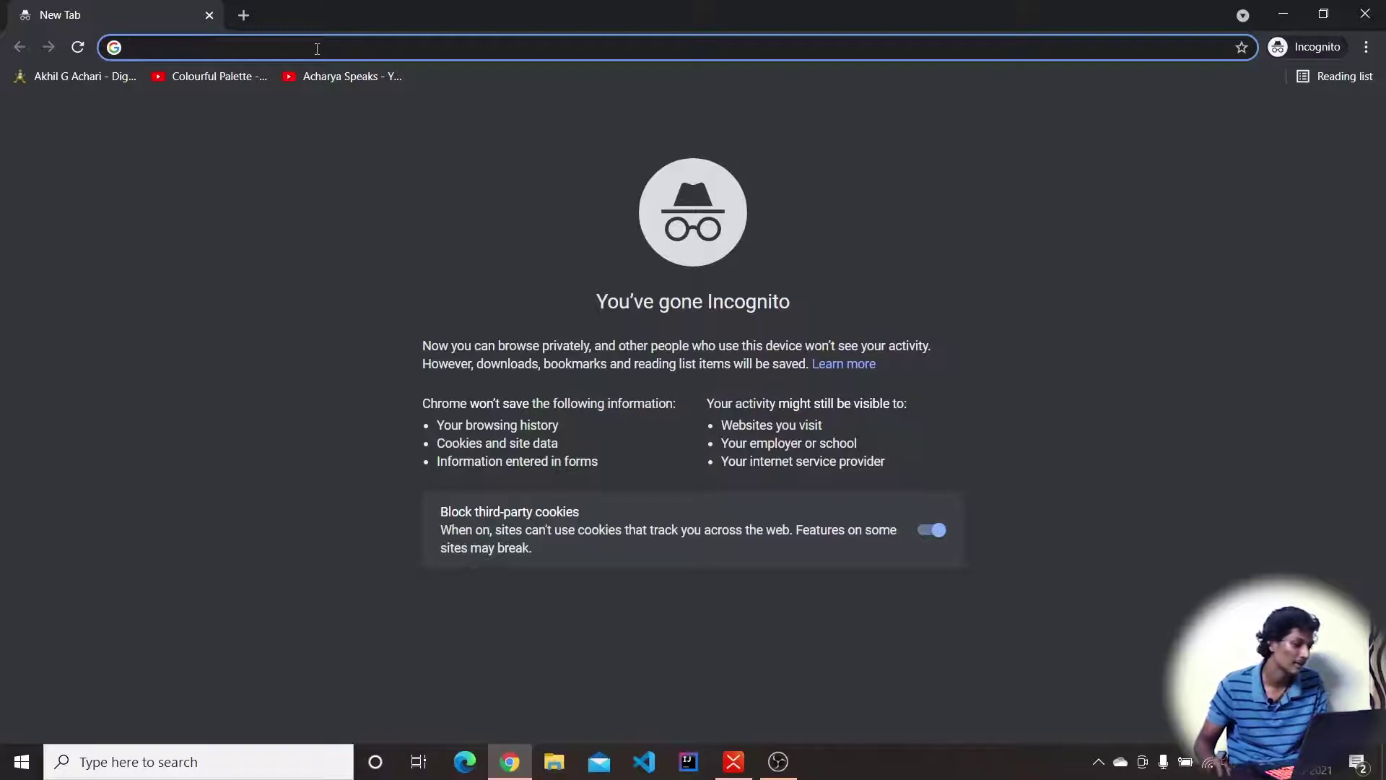
# - Open the WordPress admin login page at roughthings.com/wp-admin/
pyautogui.write('rou')
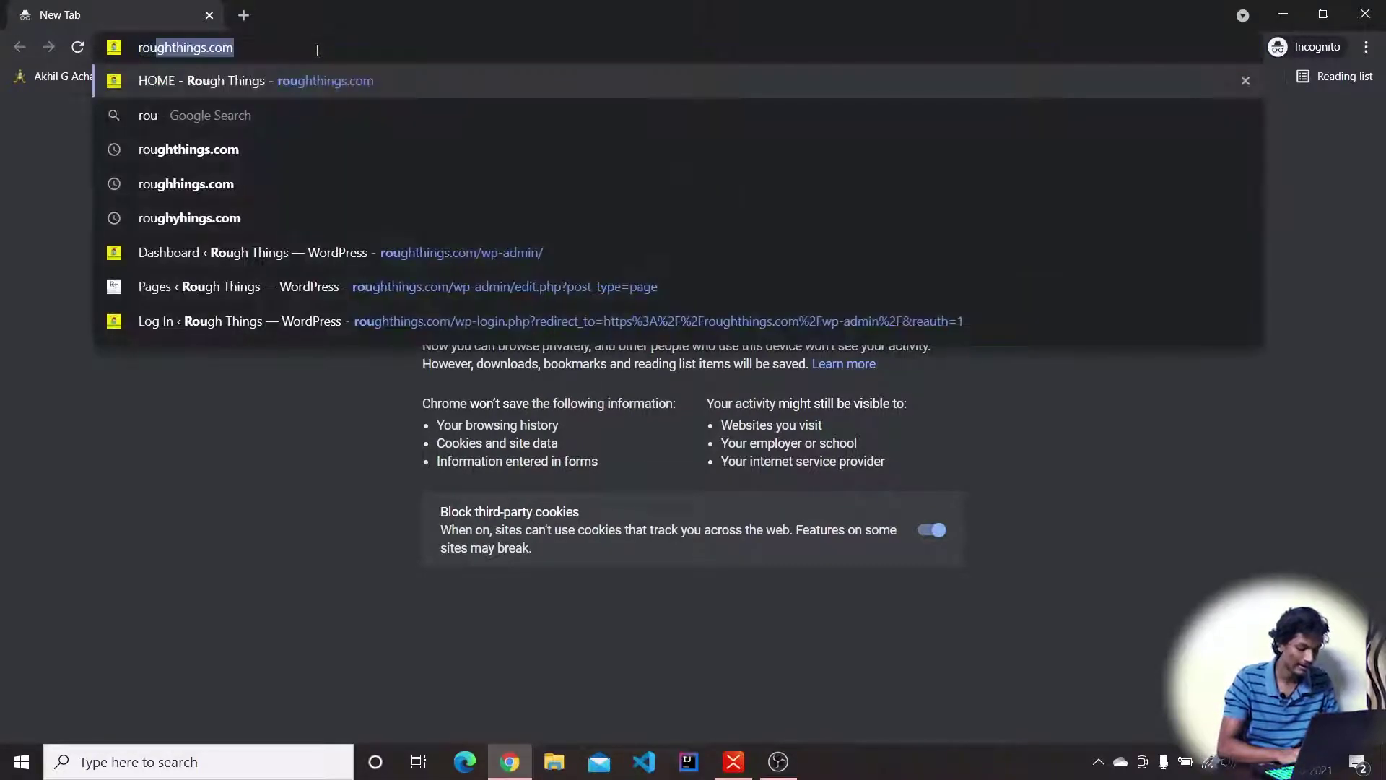
pyautogui.write('ghthings.com')
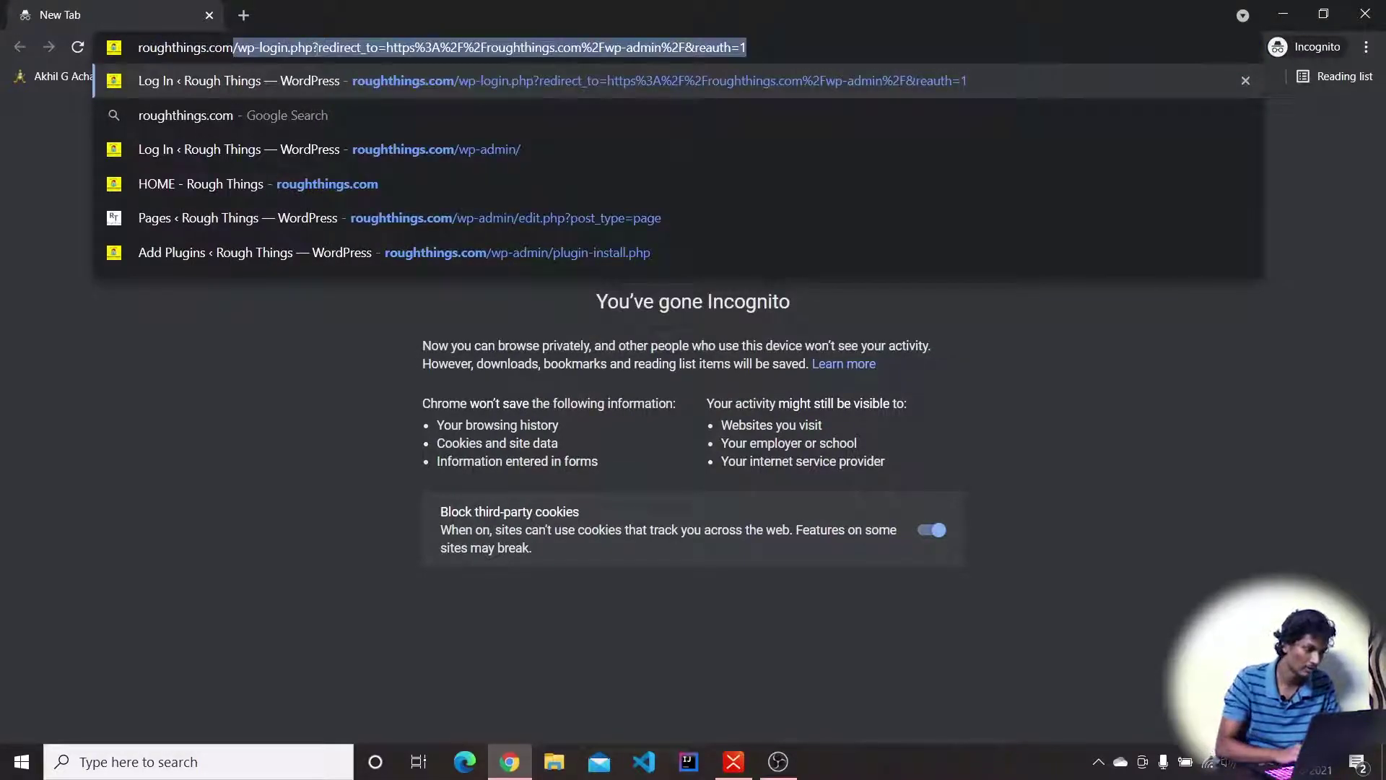
pyautogui.write('.w')
pyautogui.press('BackSpace')
pyautogui.press('BackSpace')
pyautogui.write('/wp')
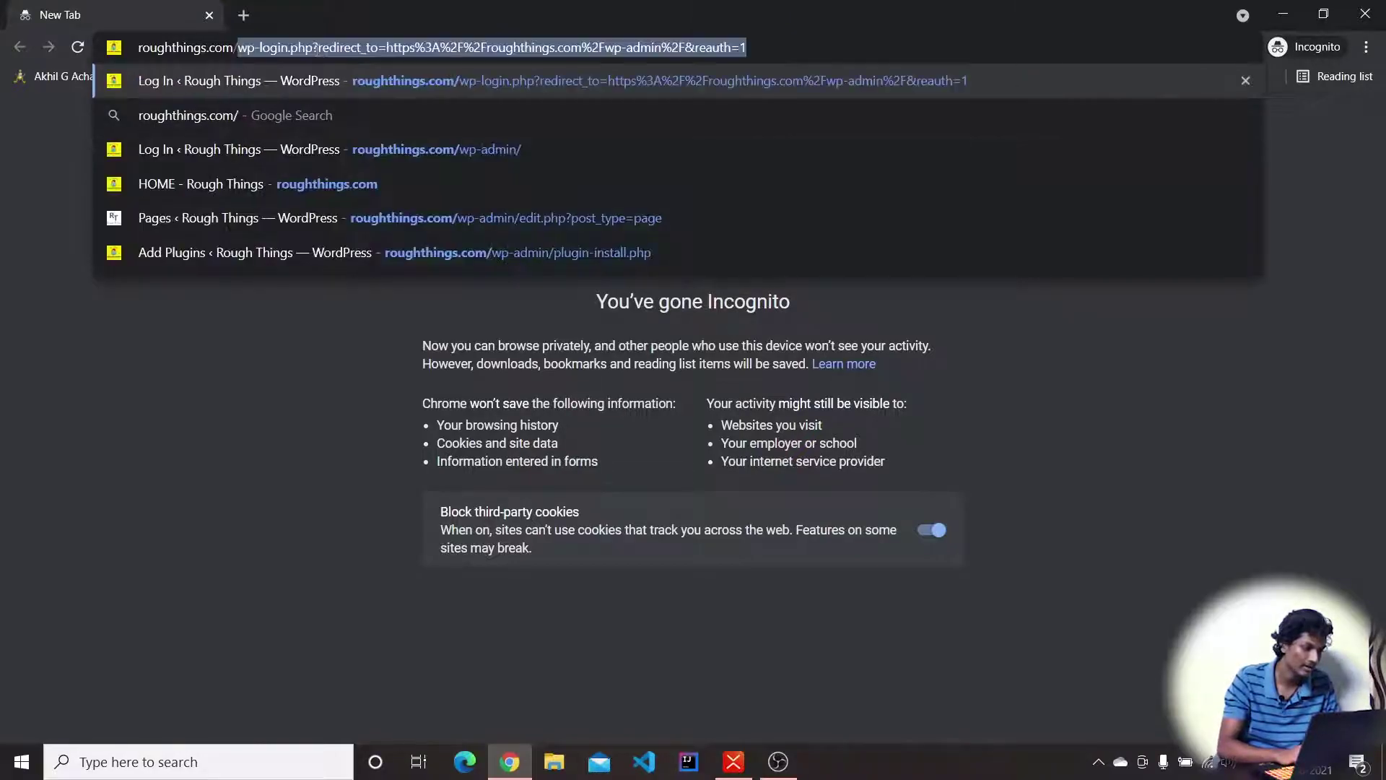
pyautogui.write('-admin/')
pyautogui.press('Return')
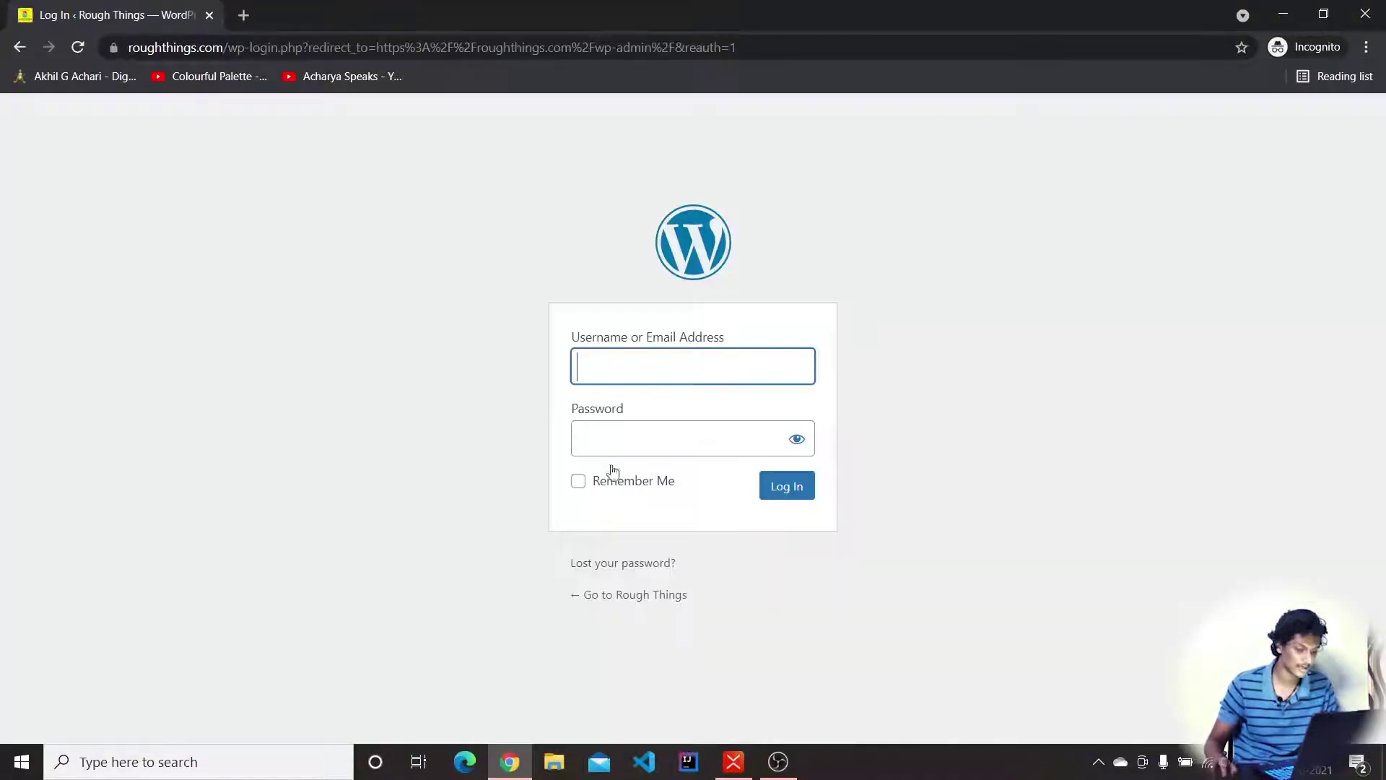
# - Log in to the WordPress admin with the saved username and the account password
pyautogui.click(660, 375)
pyautogui.click(639, 442)
pyautogui.click(639, 442)
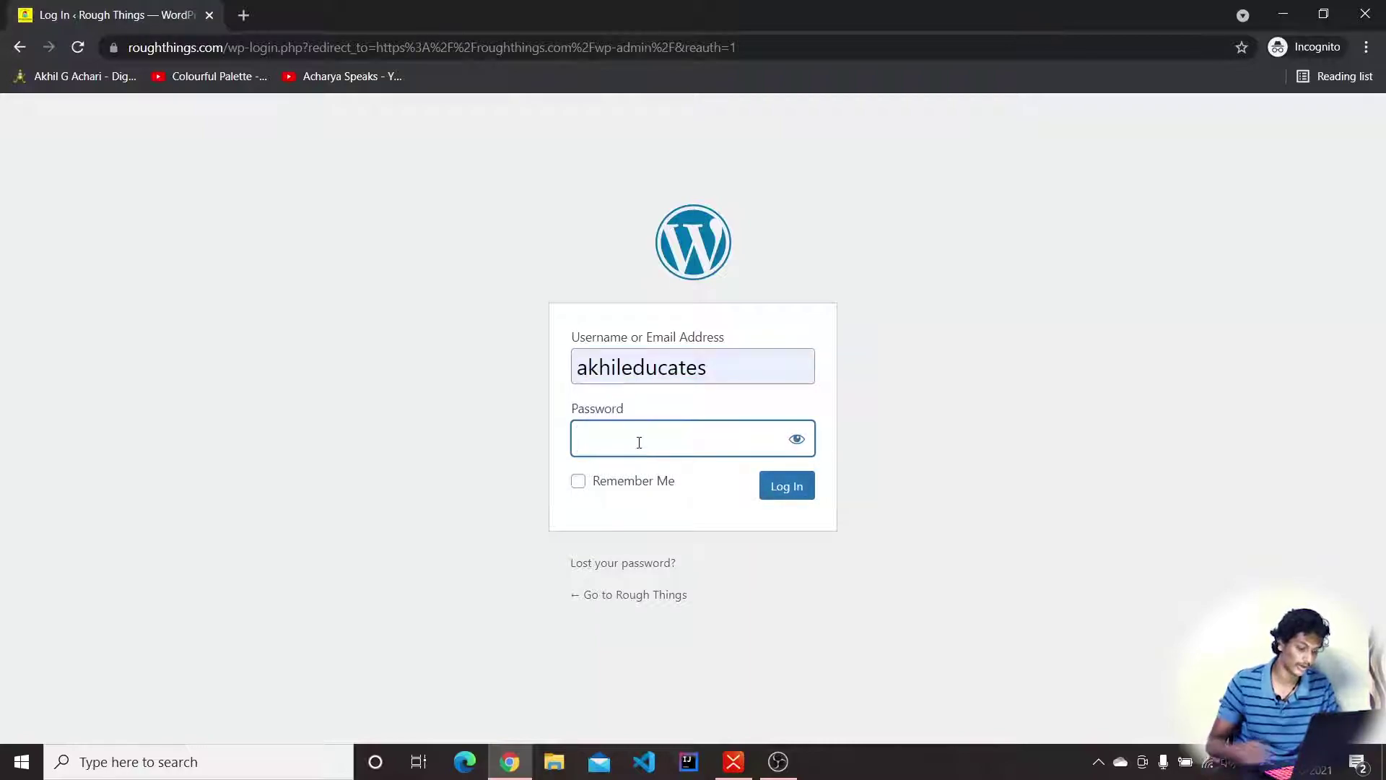
pyautogui.write('•••••')
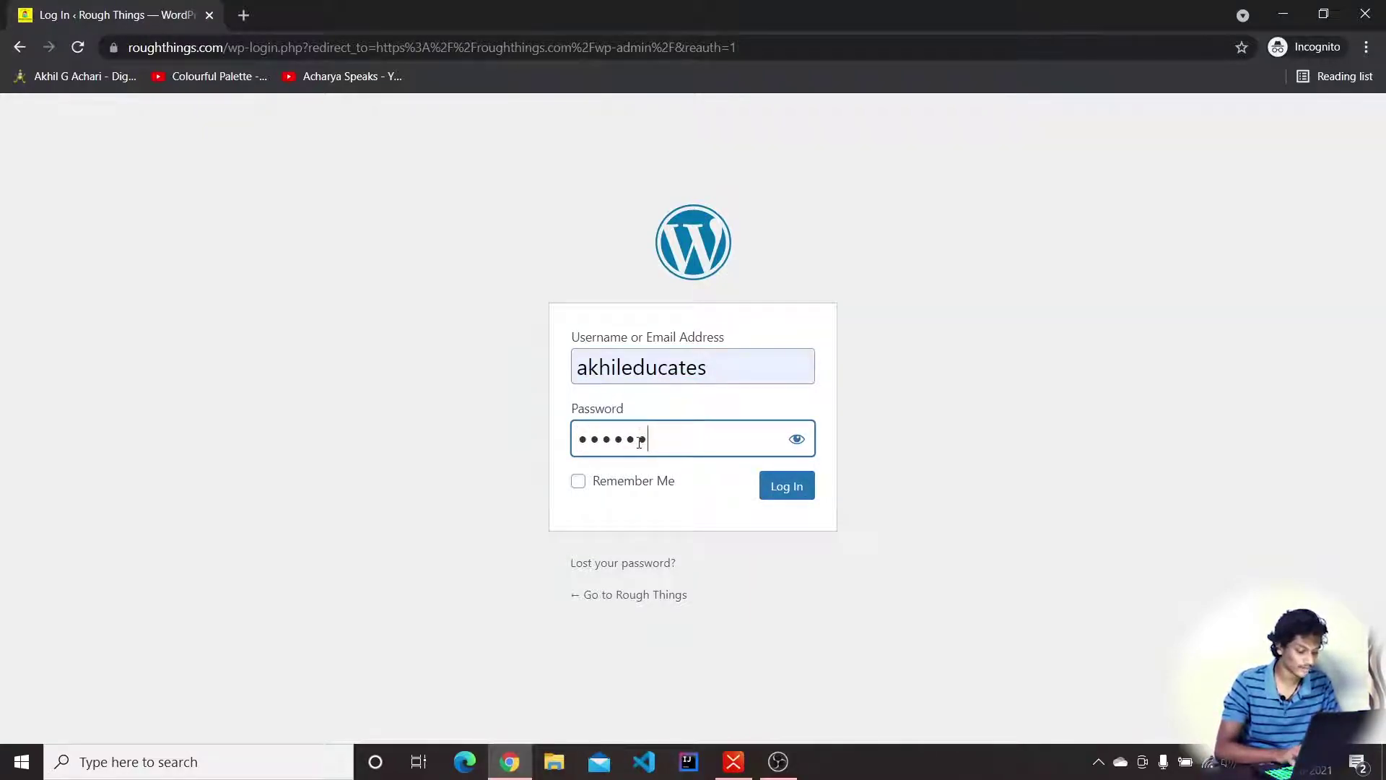
pyautogui.click(630, 481)
pyautogui.click(801, 488)
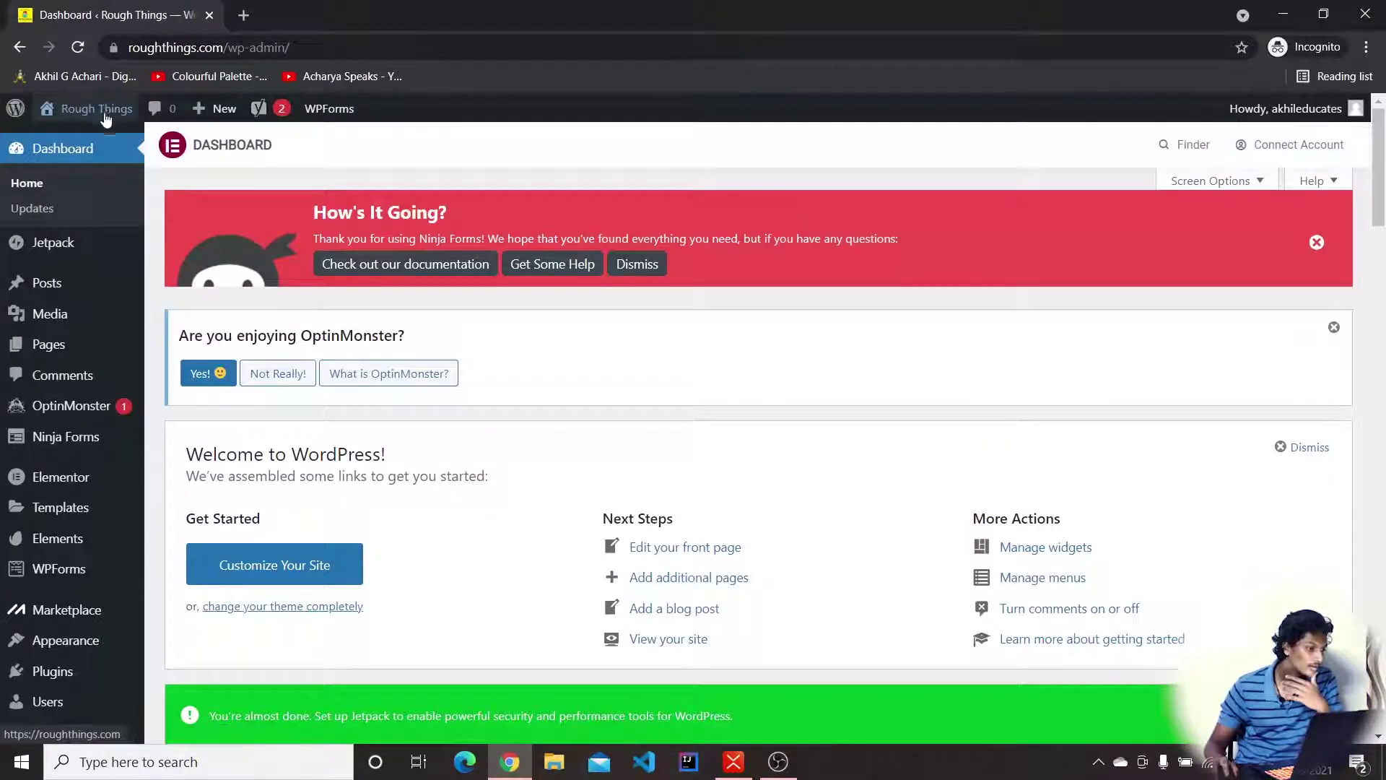
# - Open the Rough Things site in a new tab and bring up the Add Plugins page in the dashboard tab
pyautogui.rightClick(107, 109)
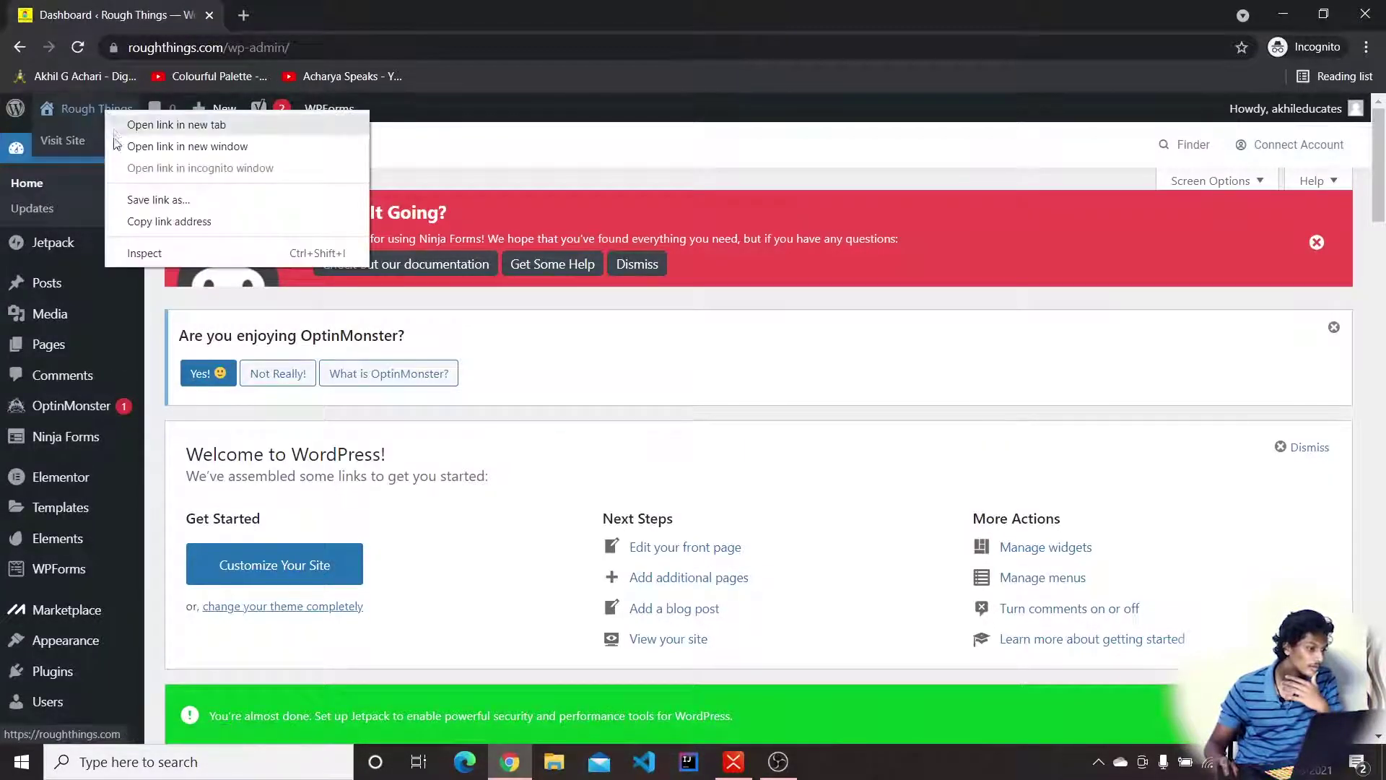
pyautogui.click(132, 124)
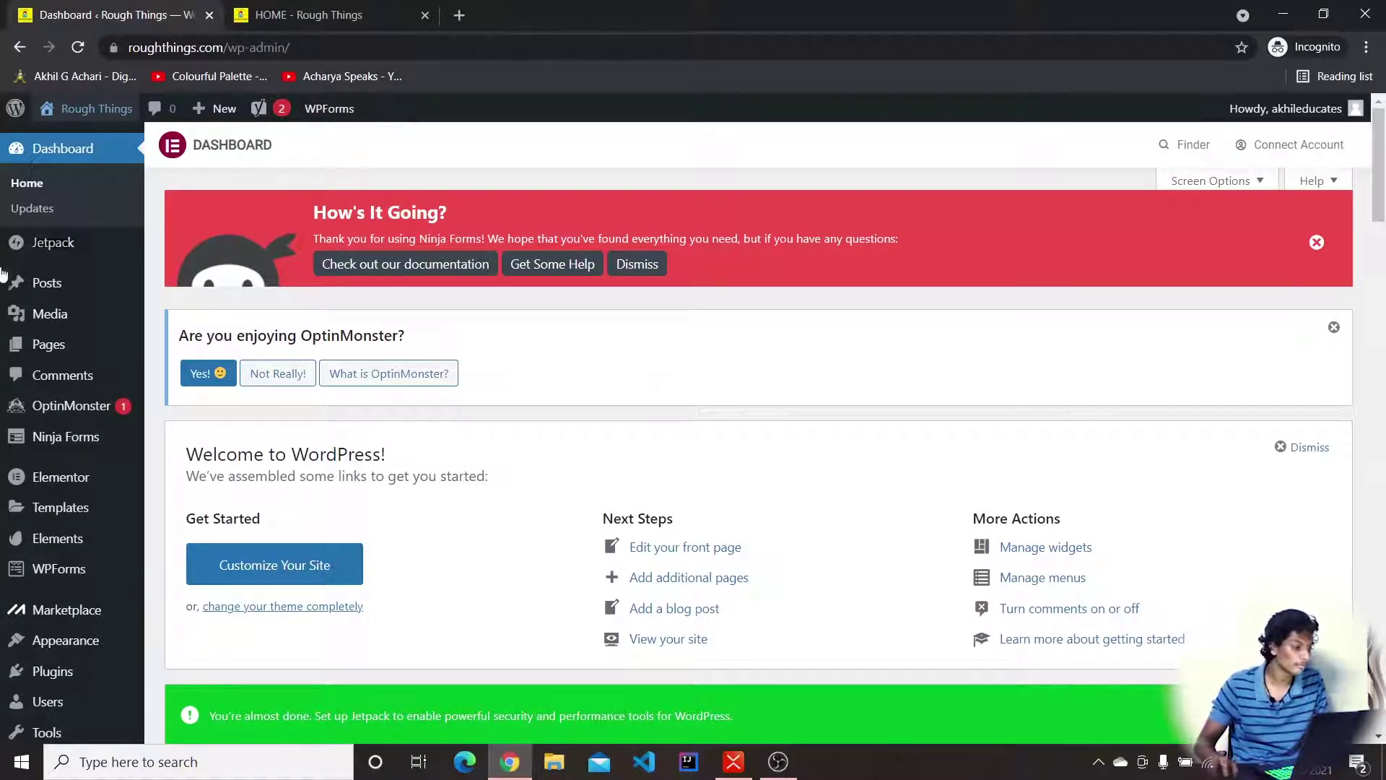
pyautogui.moveTo(64, 677)
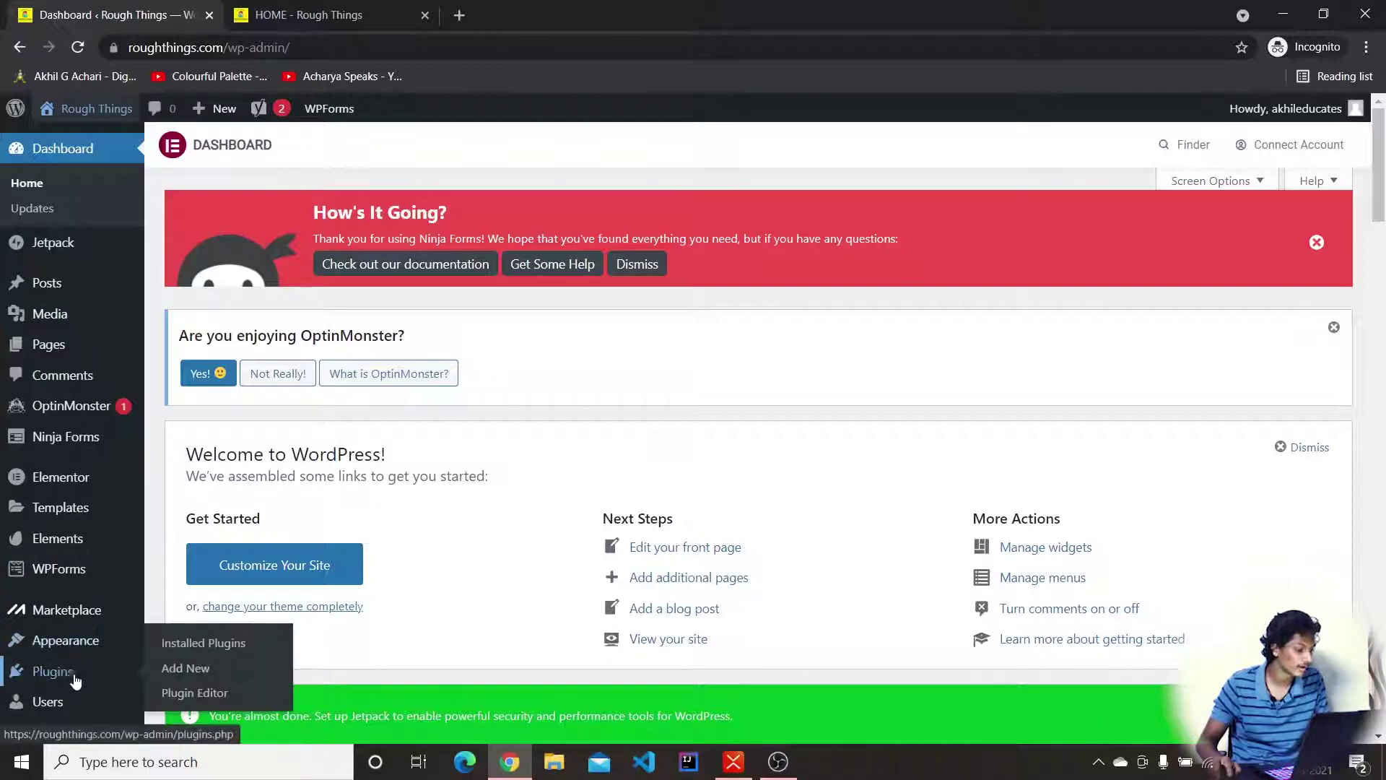
pyautogui.click(177, 668)
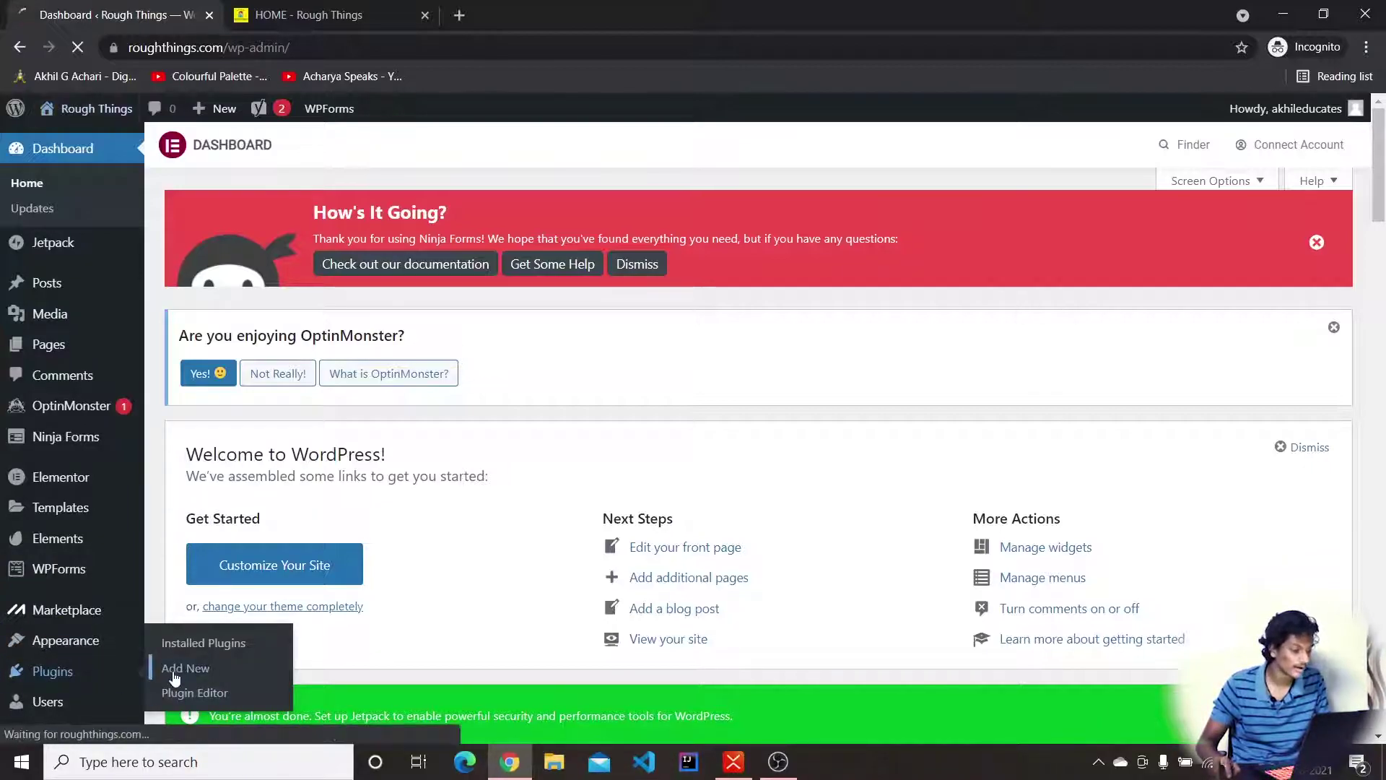
# - Check the important plugins in the mind map, return to the browser and search the plugin directory for elementor
pyautogui.click(733, 761)
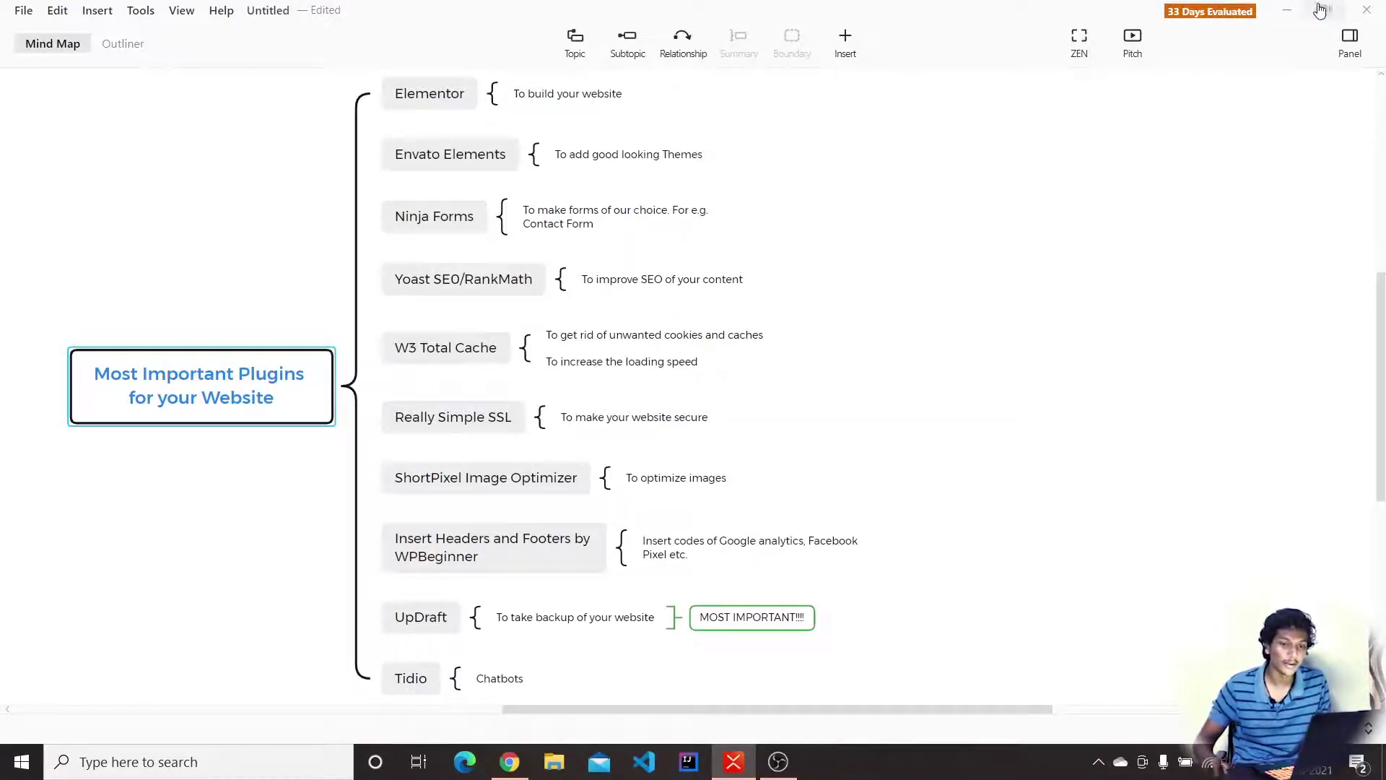
pyautogui.click(1287, 10)
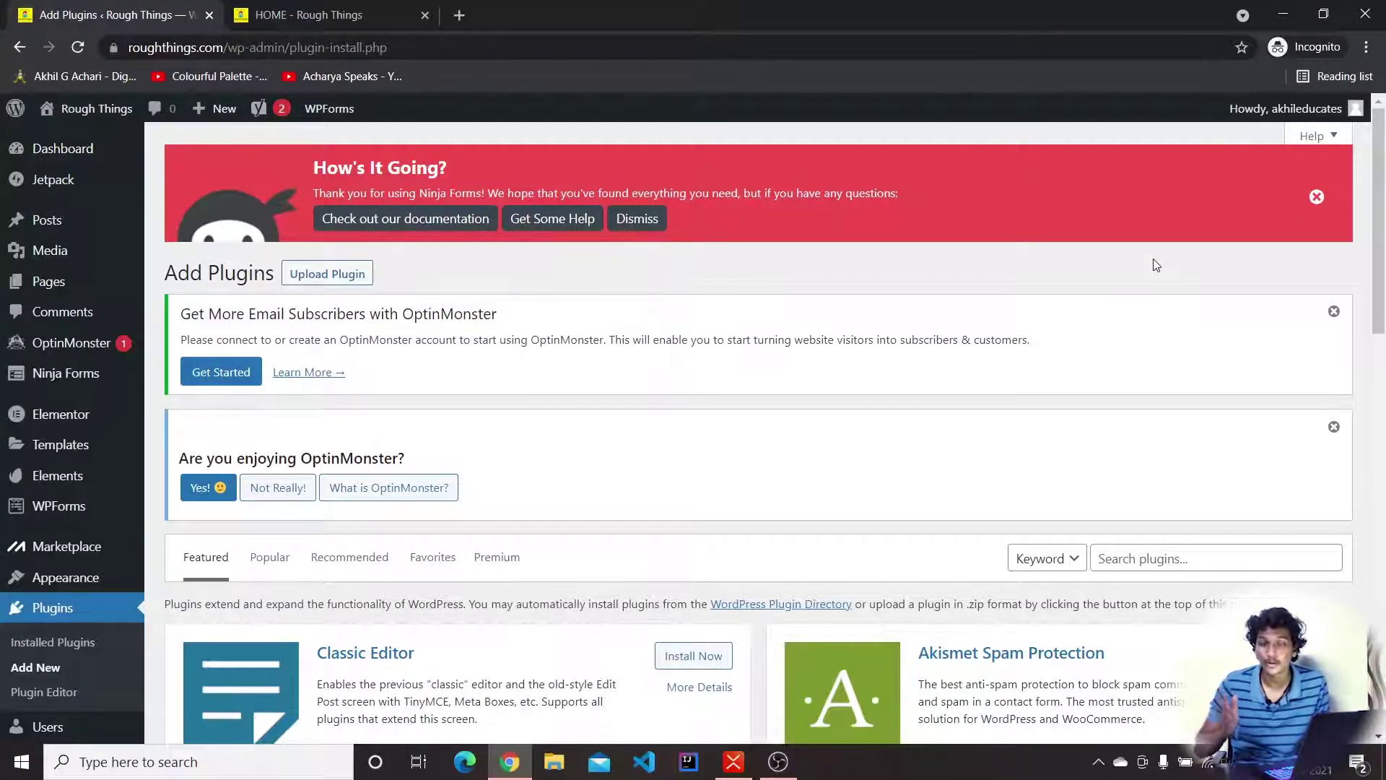
pyautogui.click(1190, 557)
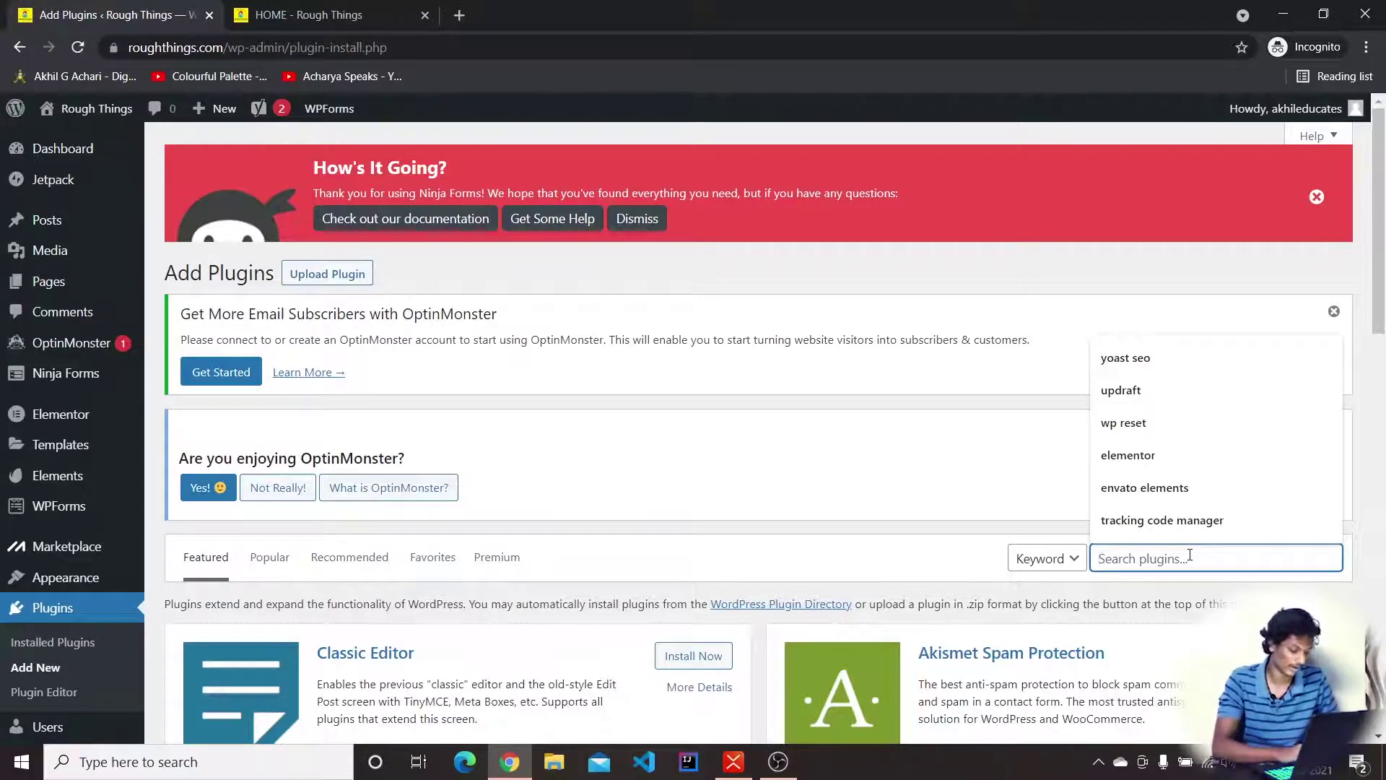
pyautogui.write('elementor')
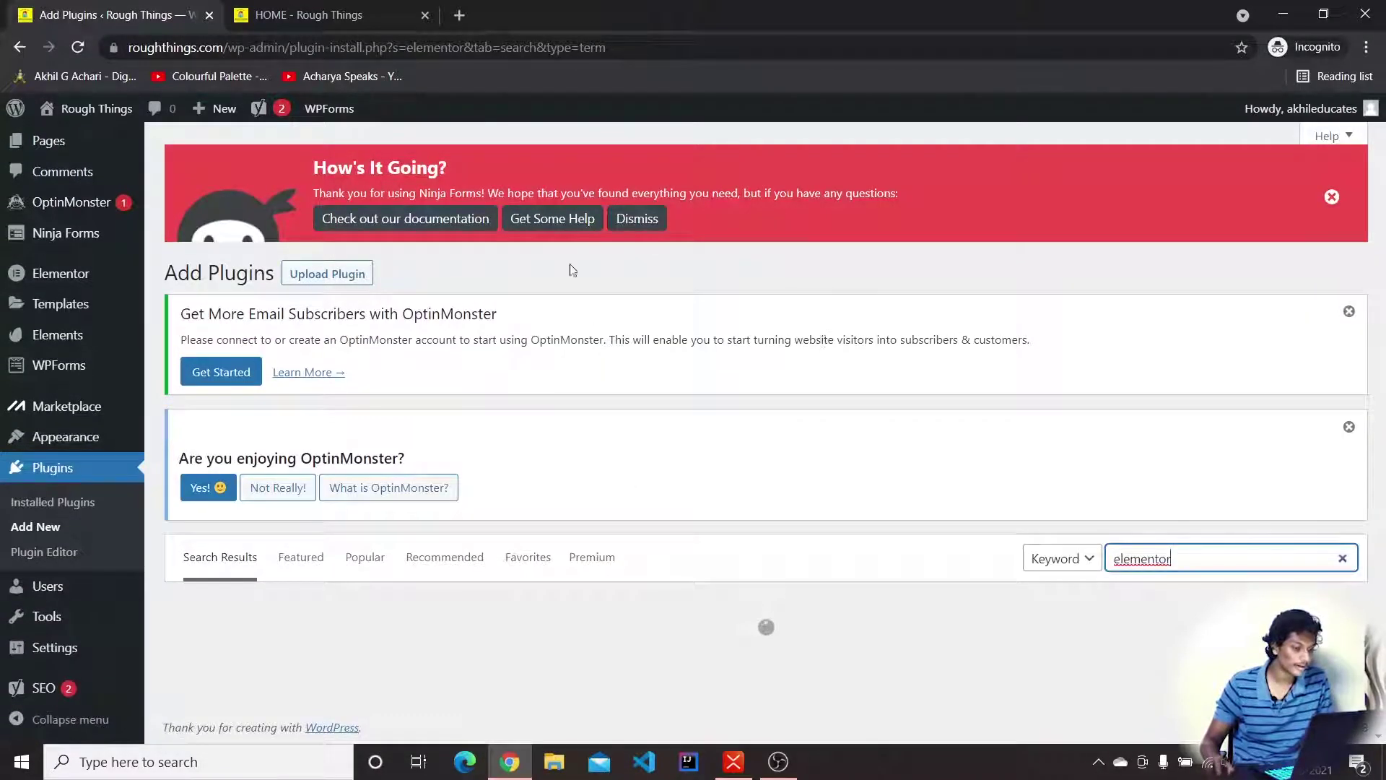
pyautogui.scroll(-3, 505, 433)
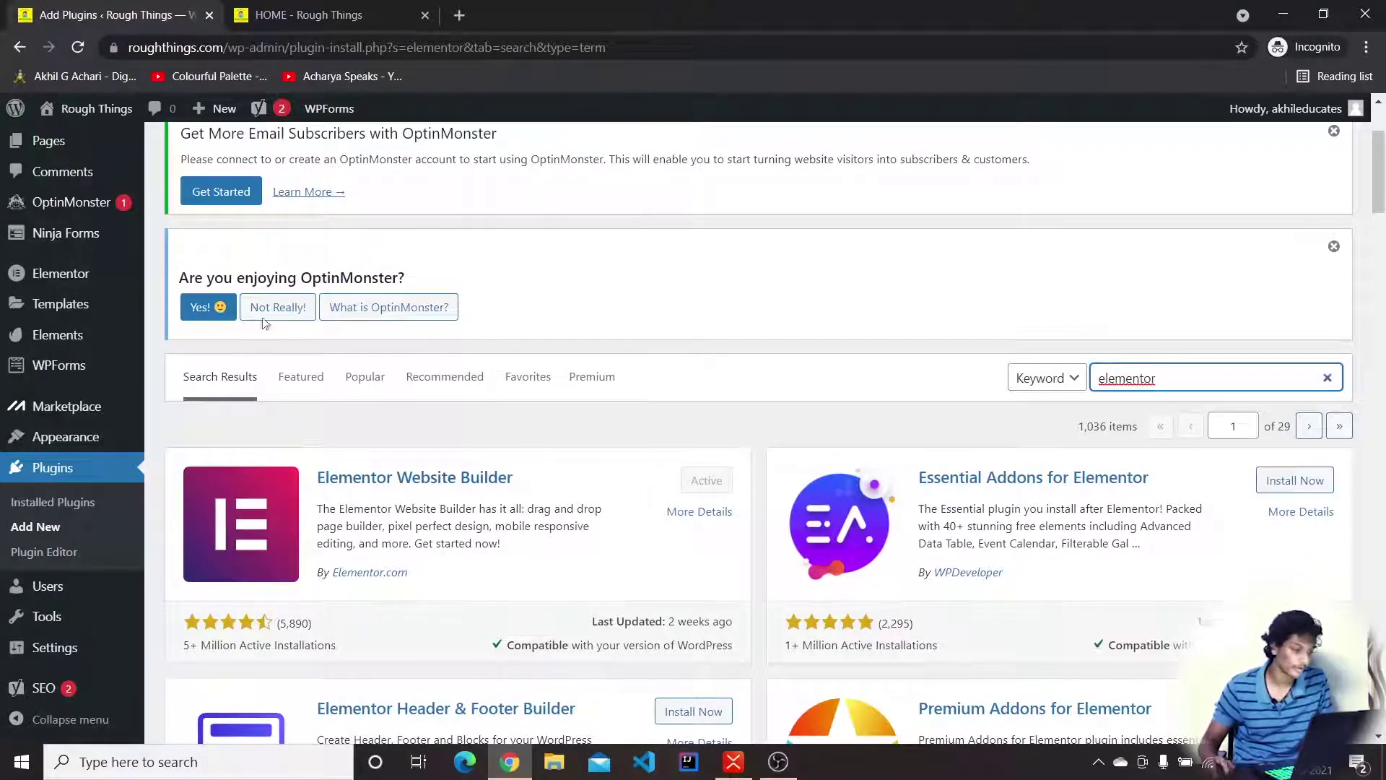
# - Switch the live-site tab to the WordPress dashboard and create a new page there
pyautogui.click(317, 15)
pyautogui.moveTo(83, 110)
pyautogui.click(73, 141)
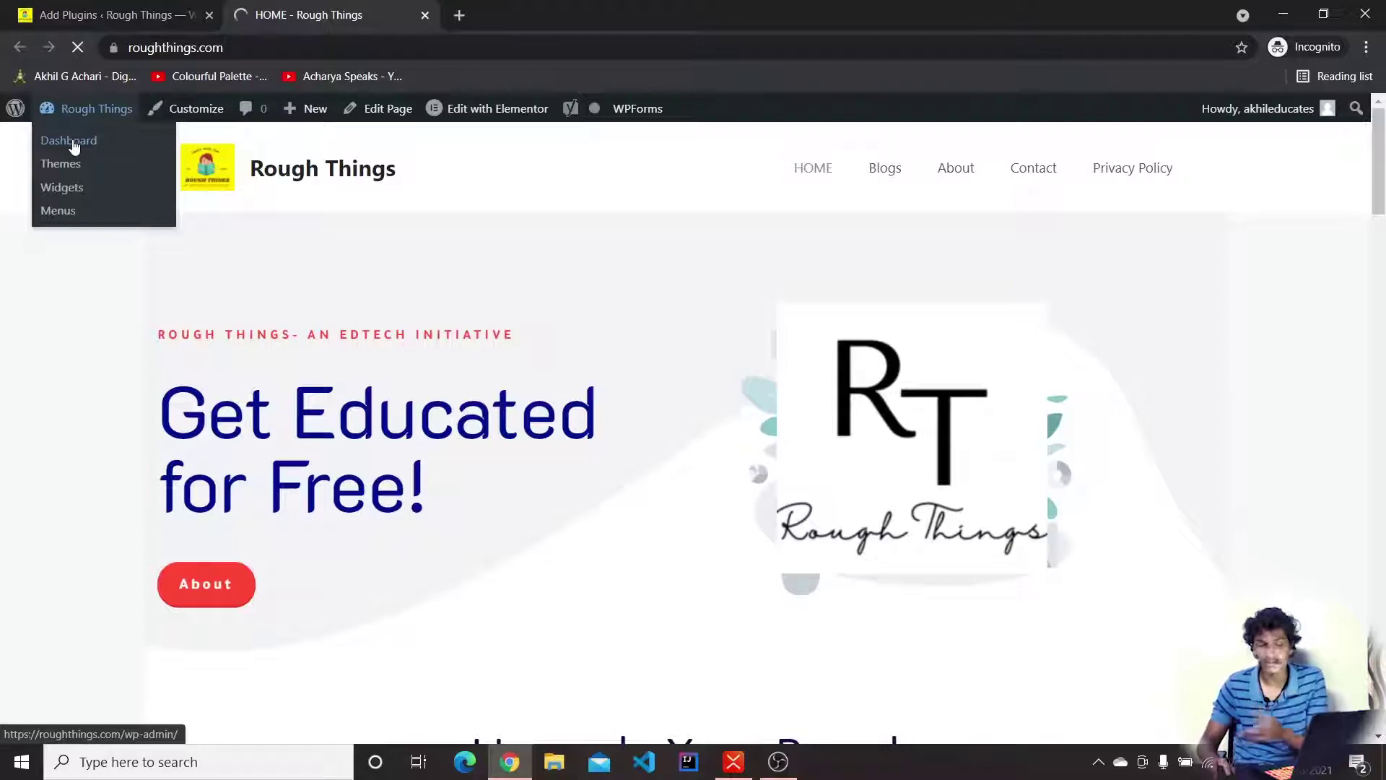
pyautogui.click(110, 8)
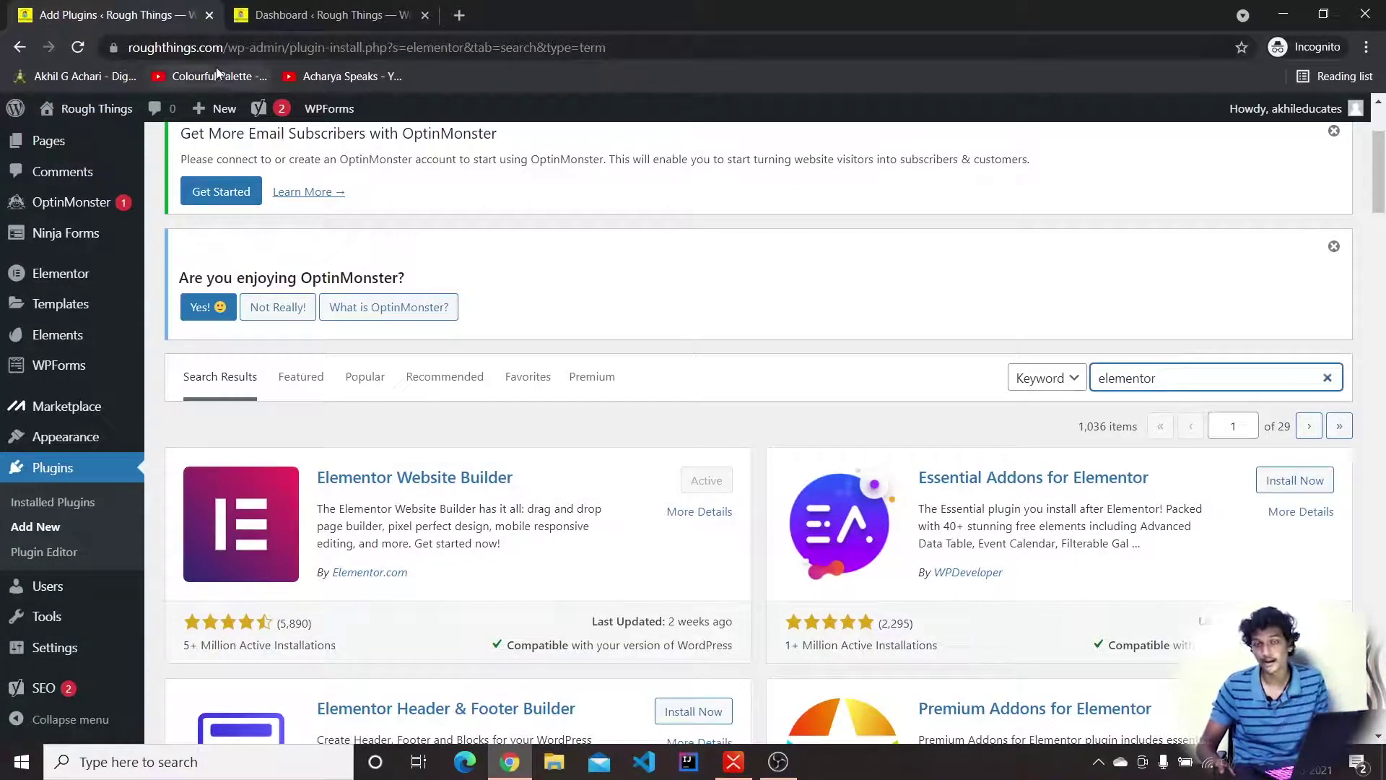
pyautogui.click(289, 10)
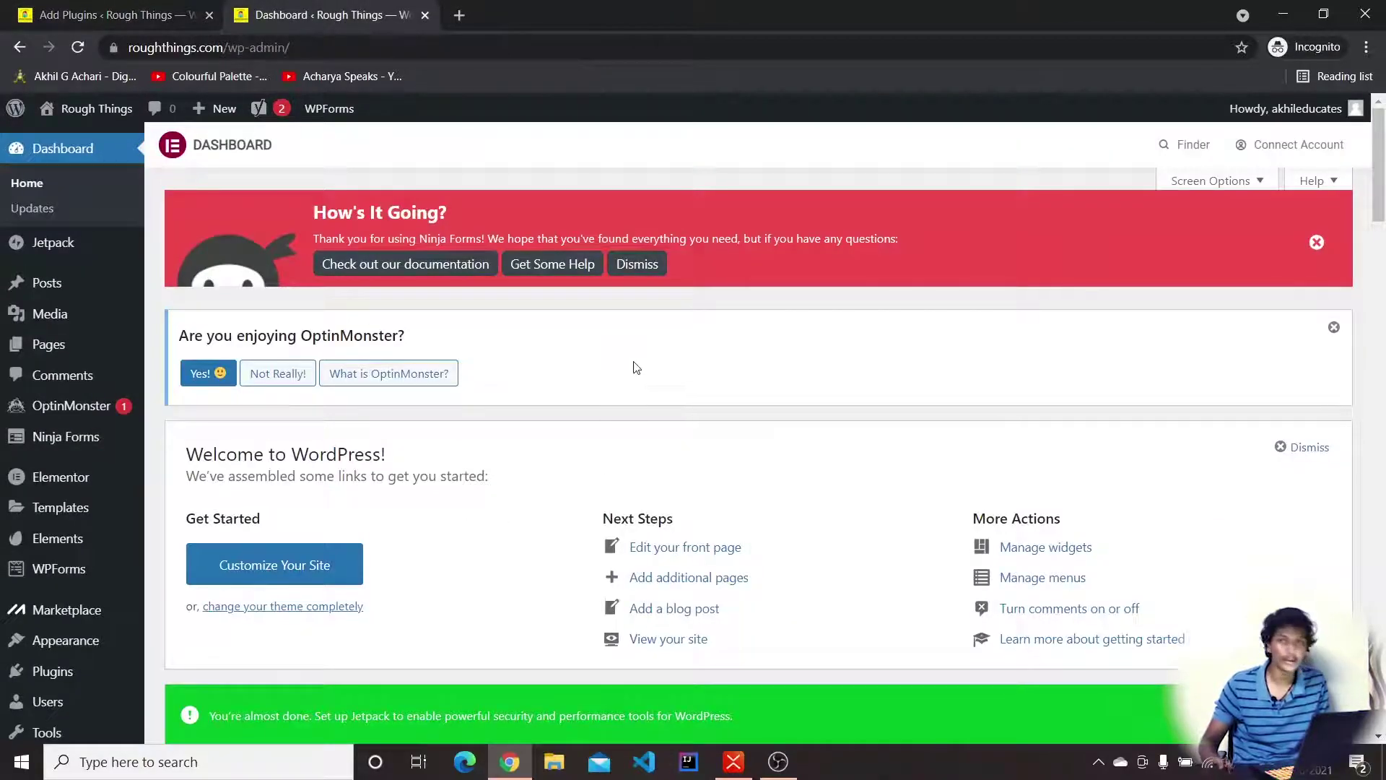
pyautogui.moveTo(48, 344)
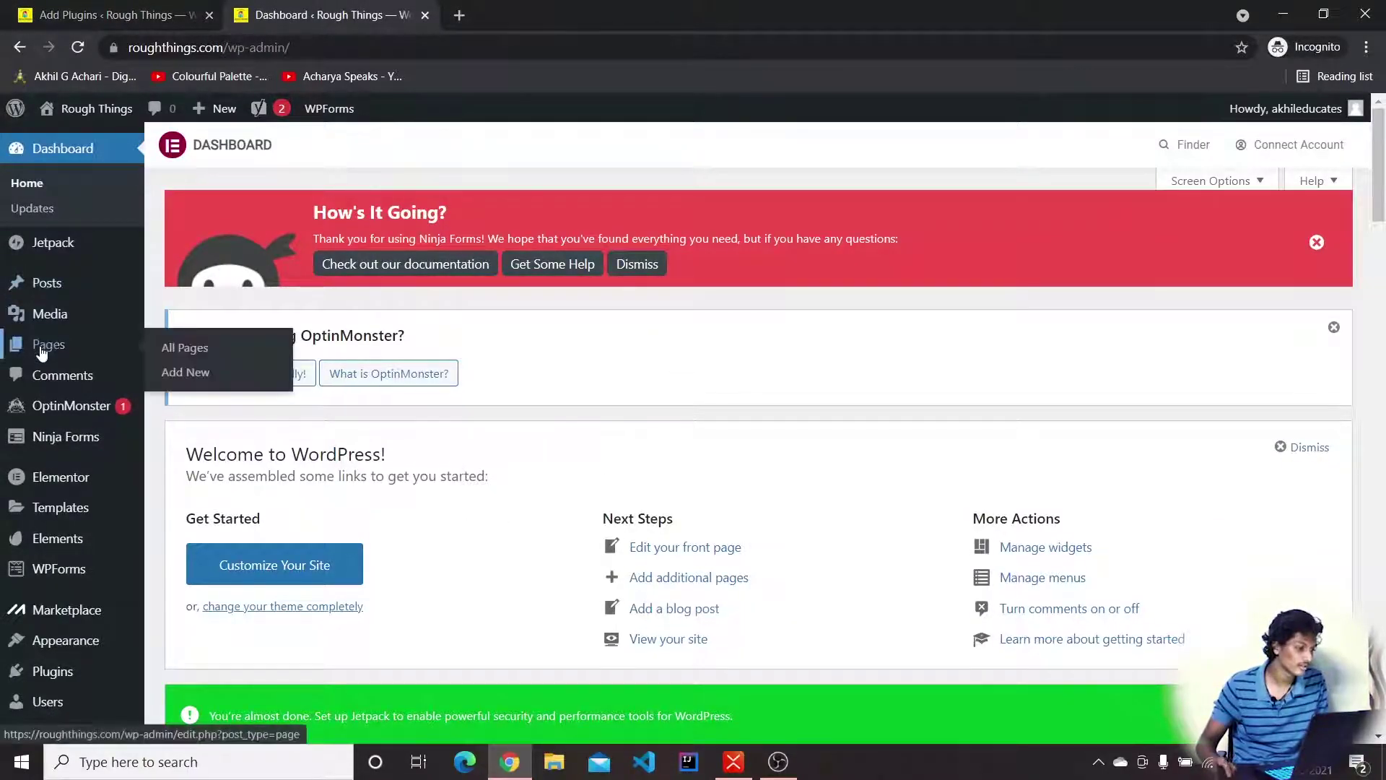
pyautogui.click(186, 371)
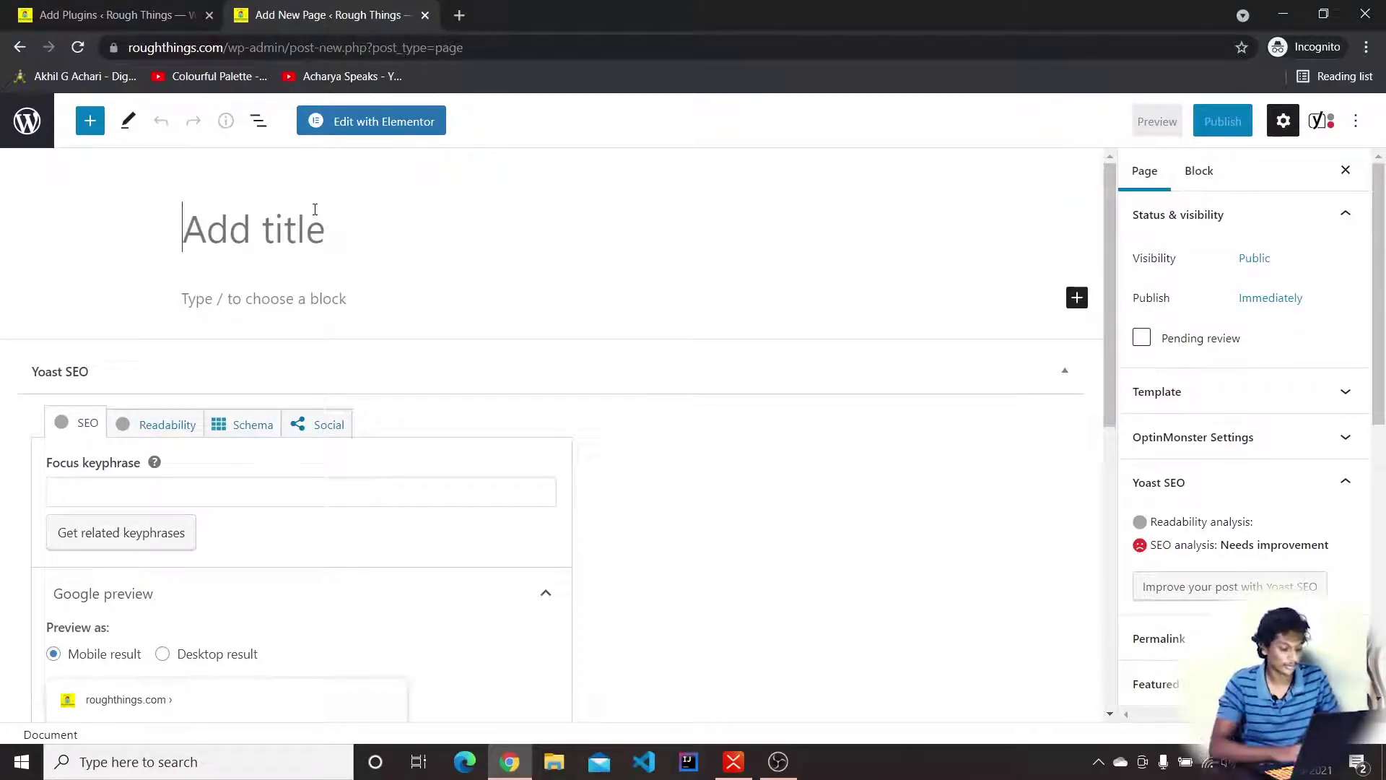
# - Title the new page demo and open it for editing with Elementor
pyautogui.write('demo')
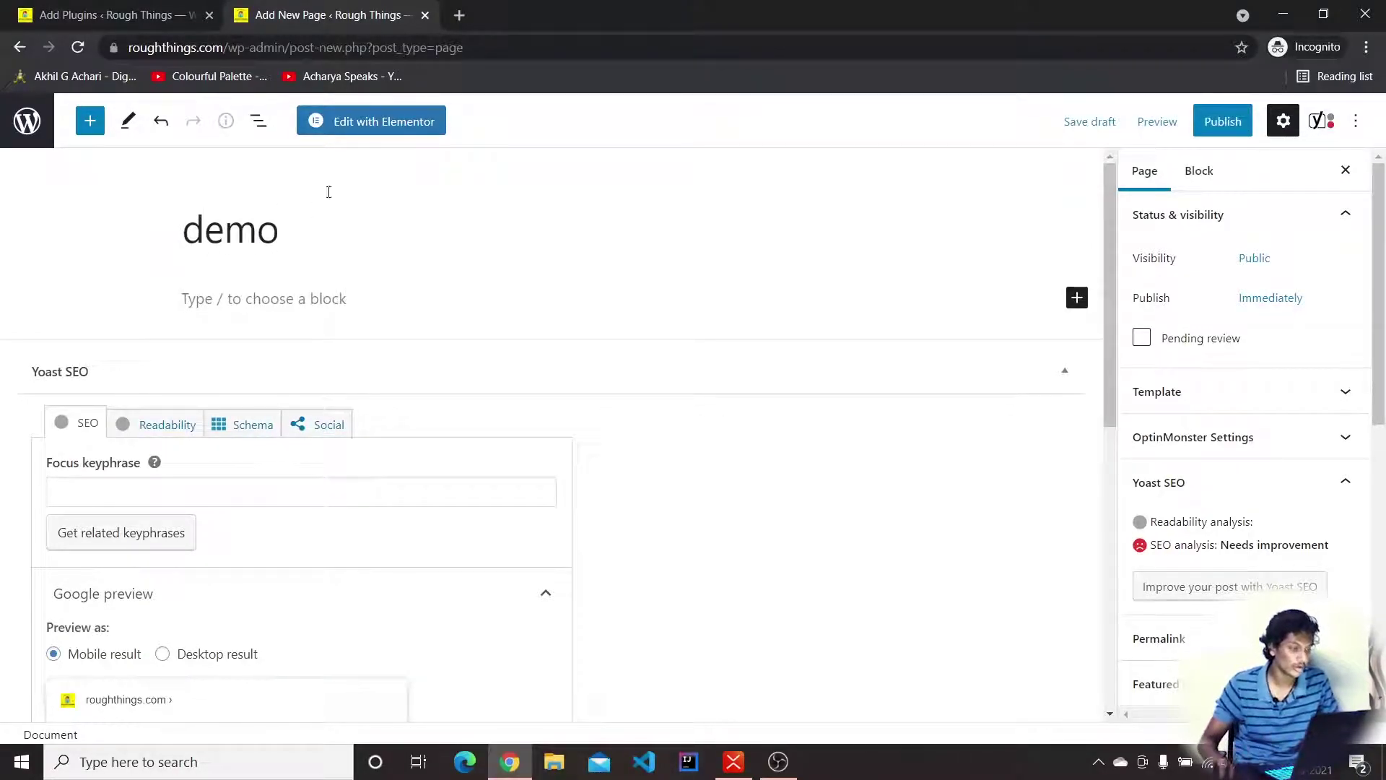
pyautogui.click(356, 121)
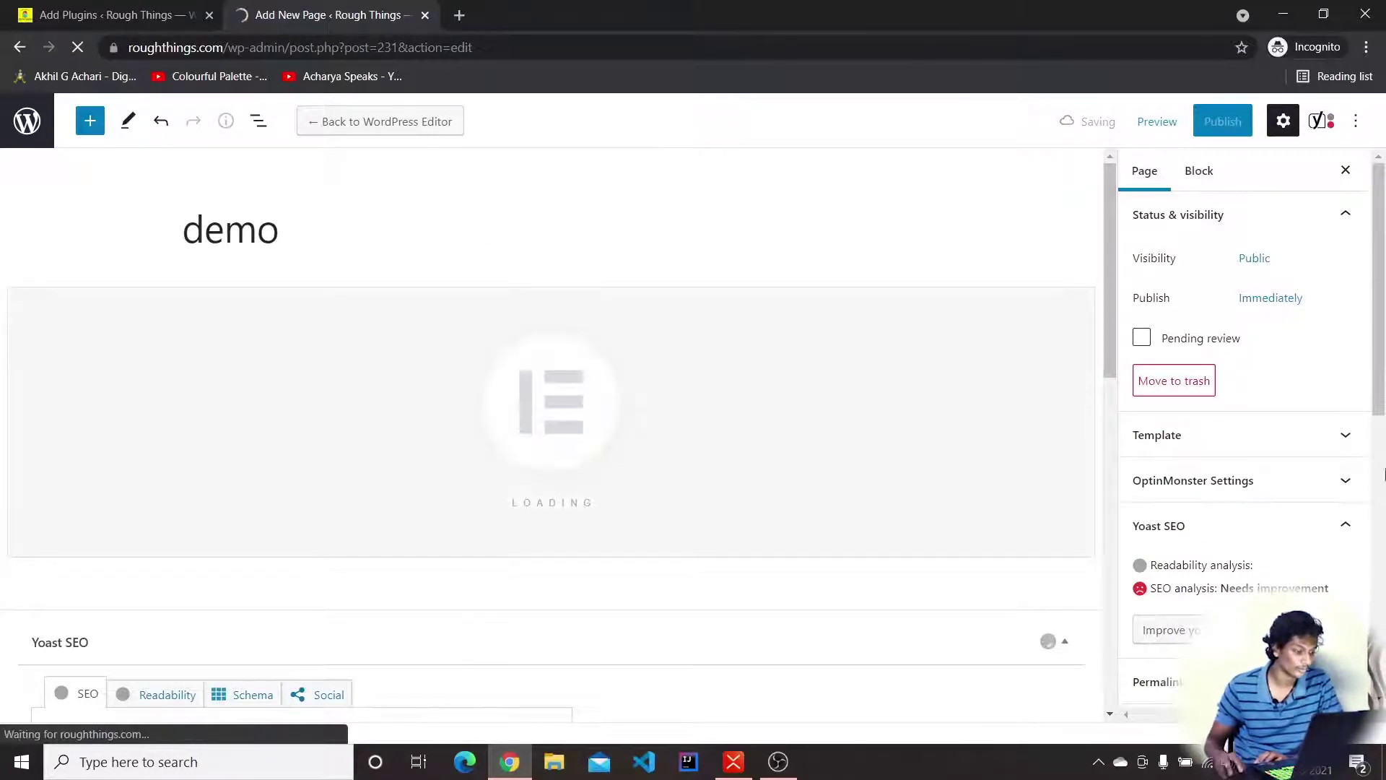
pyautogui.click(119, 14)
pyautogui.click(329, 15)
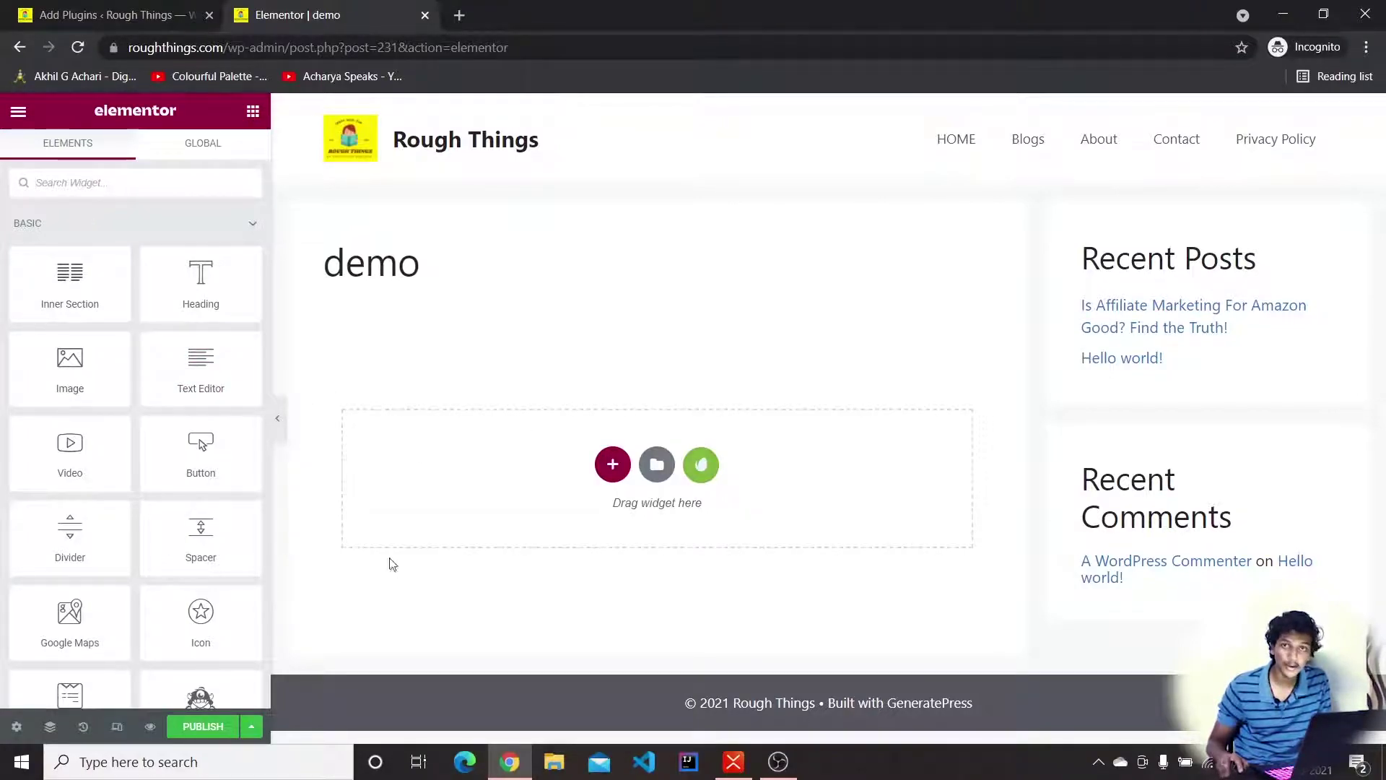
# - Place a Heading widget on the demo page, and add an Inner Section below it and remove that section again
pyautogui.moveTo(159, 266); pyautogui.dragTo(580, 457)
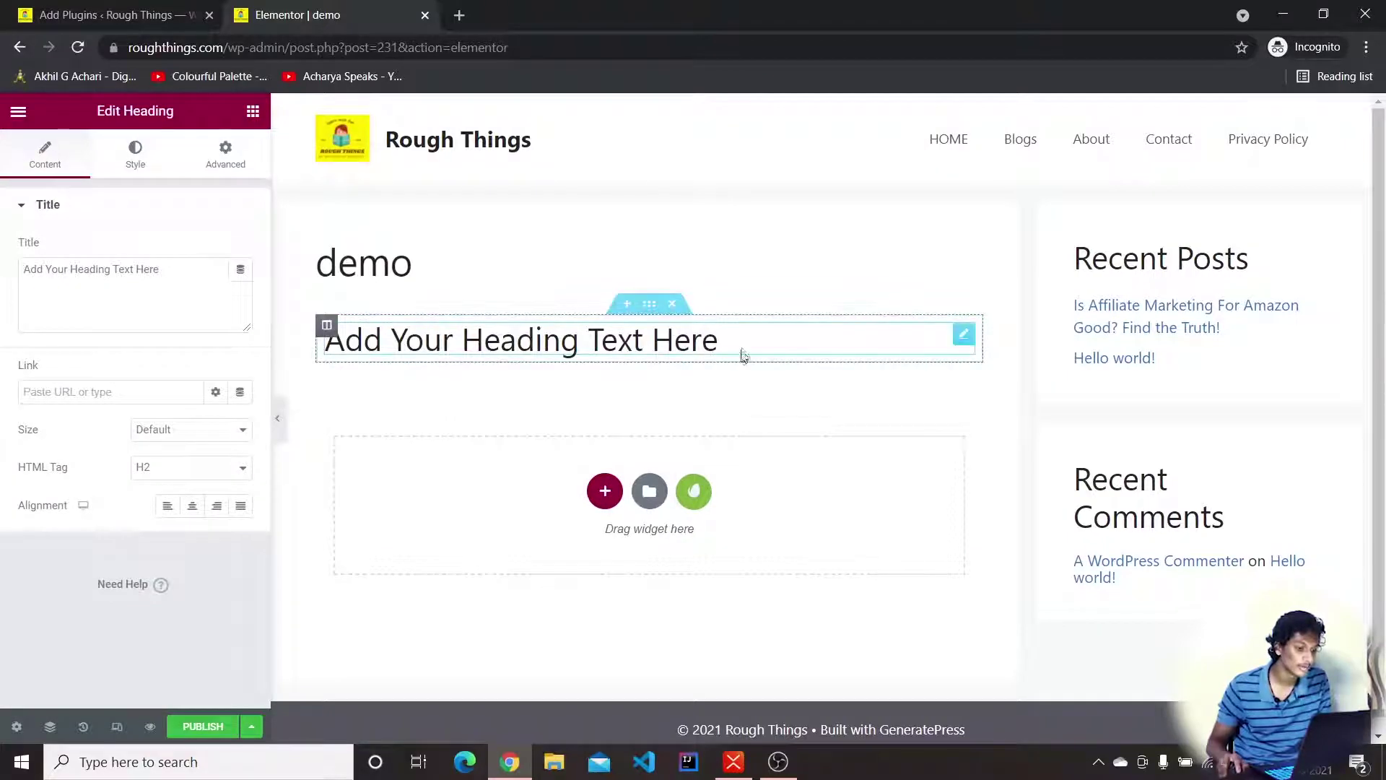
pyautogui.click(239, 112)
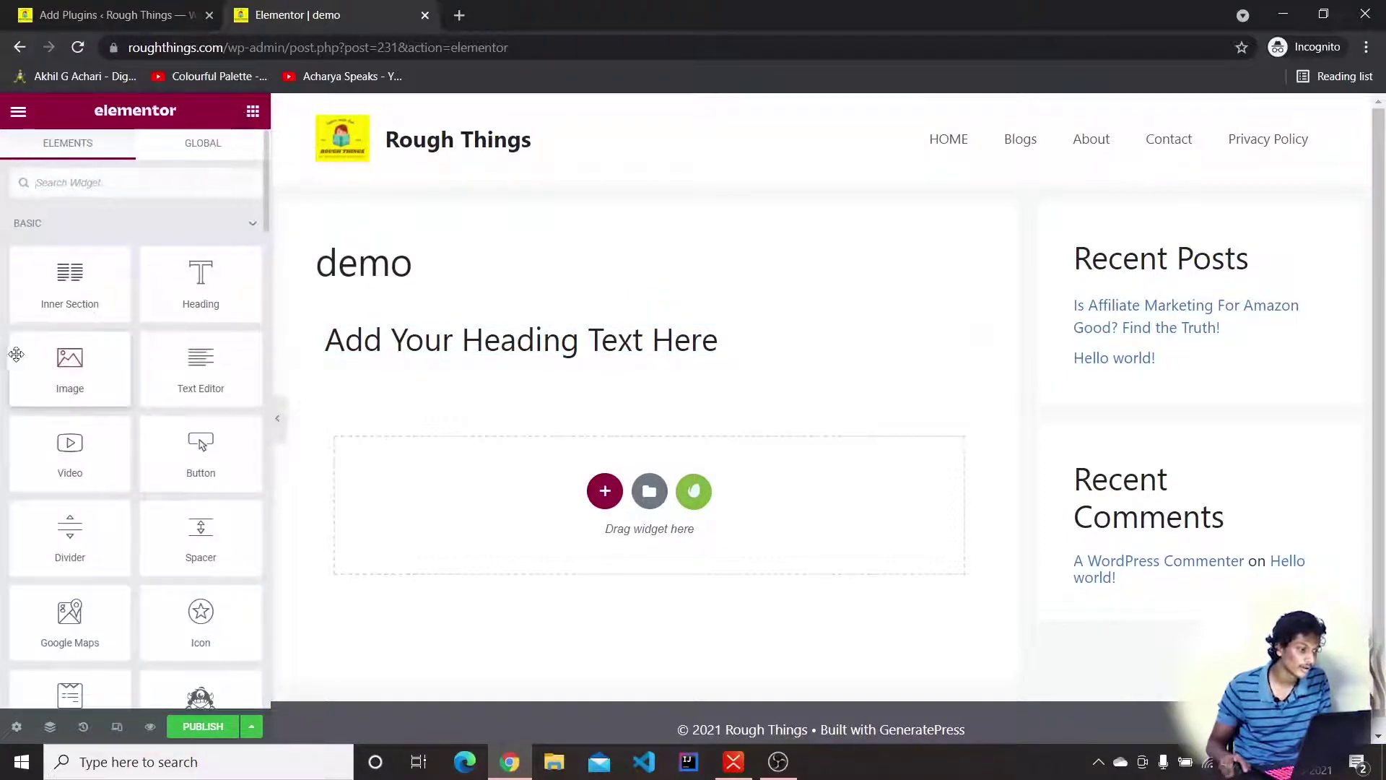
pyautogui.moveTo(70, 278); pyautogui.dragTo(605, 469)
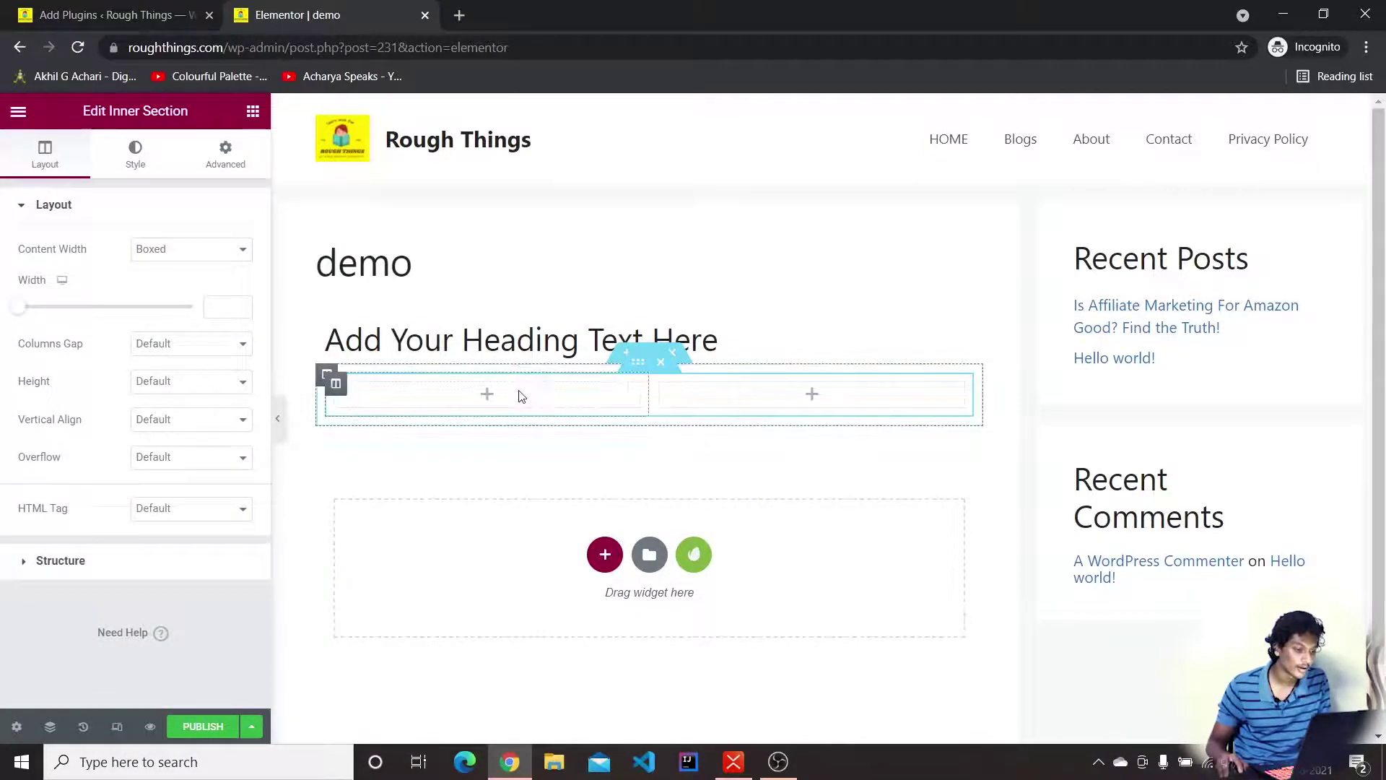
pyautogui.click(671, 355)
pyautogui.click(672, 354)
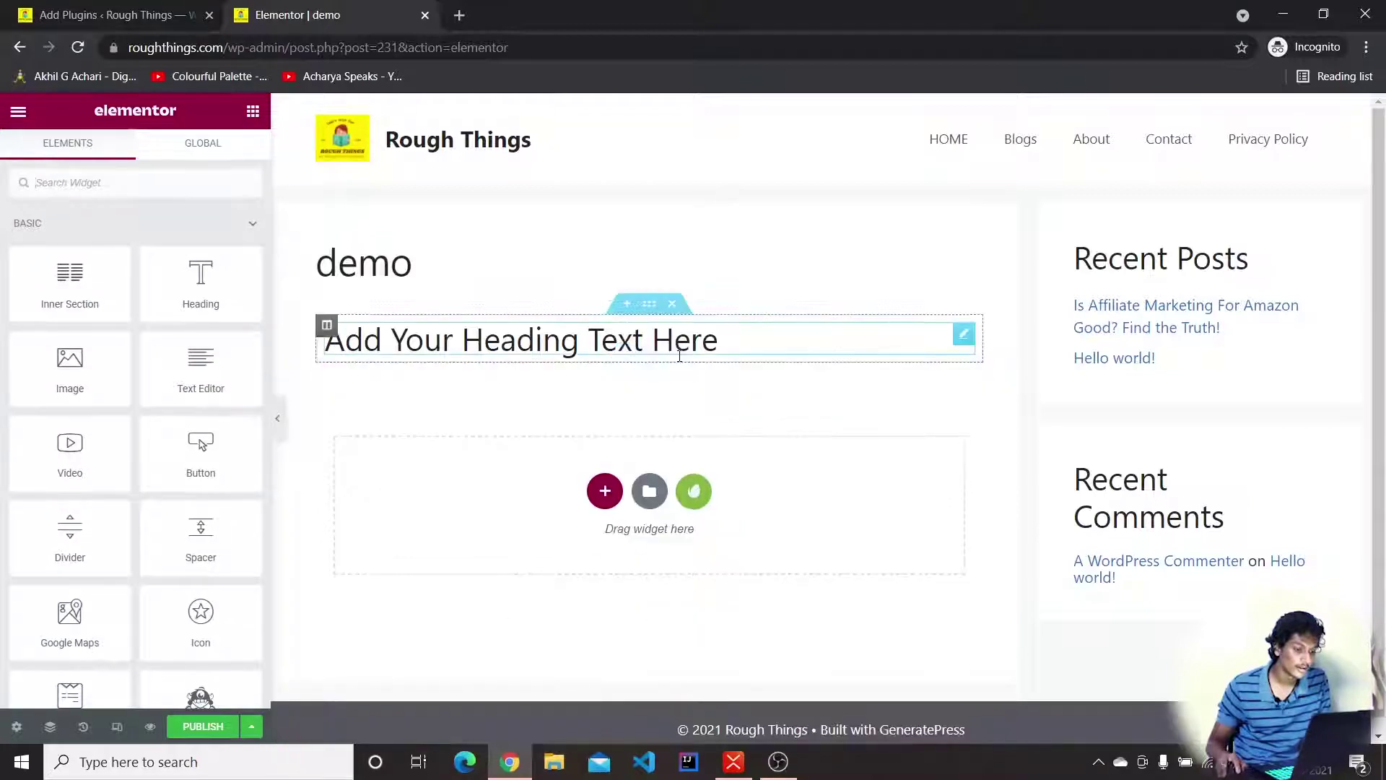
# - Try an Inner Section below the heading once more, and delete both it and the heading from the page
pyautogui.scroll(-3, 224, 474)
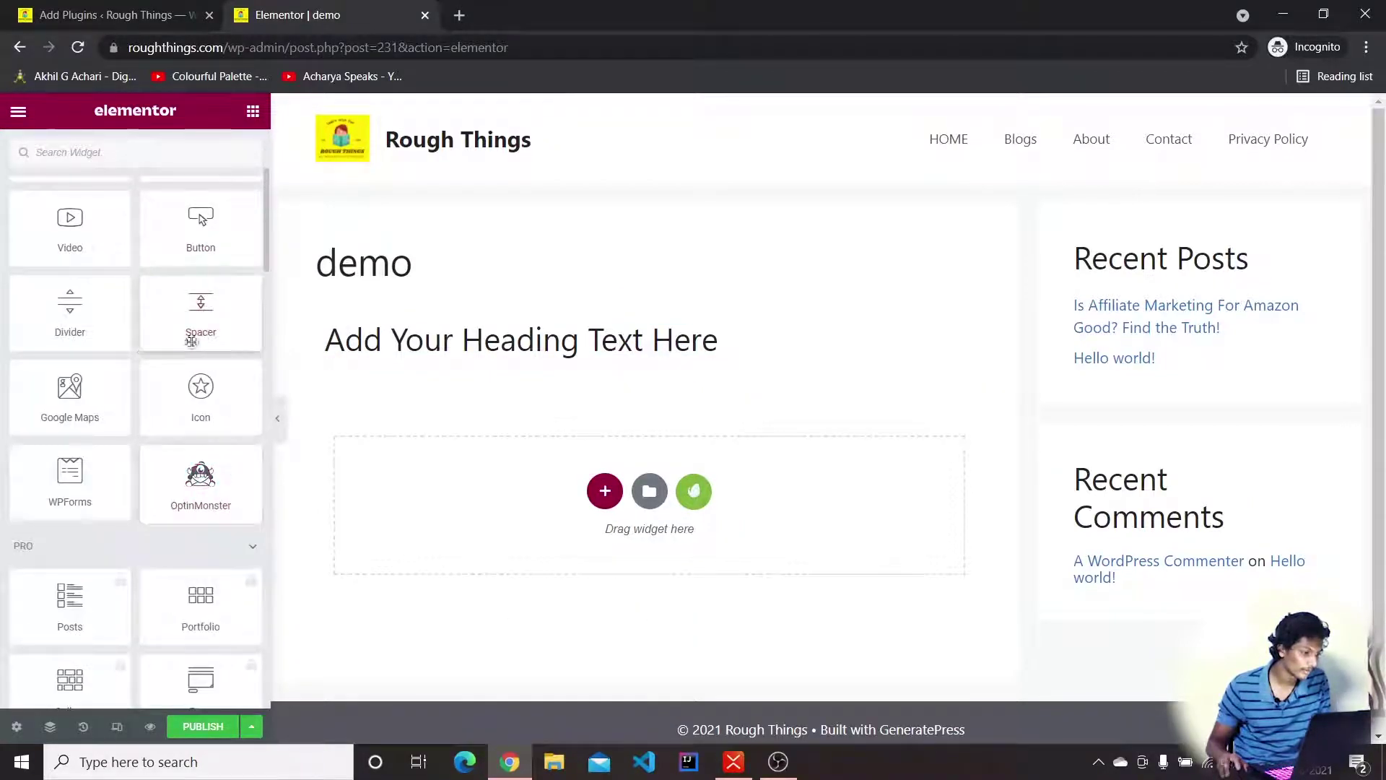
pyautogui.moveTo(202, 334); pyautogui.dragTo(546, 551)
pyautogui.scroll(3, 149, 319)
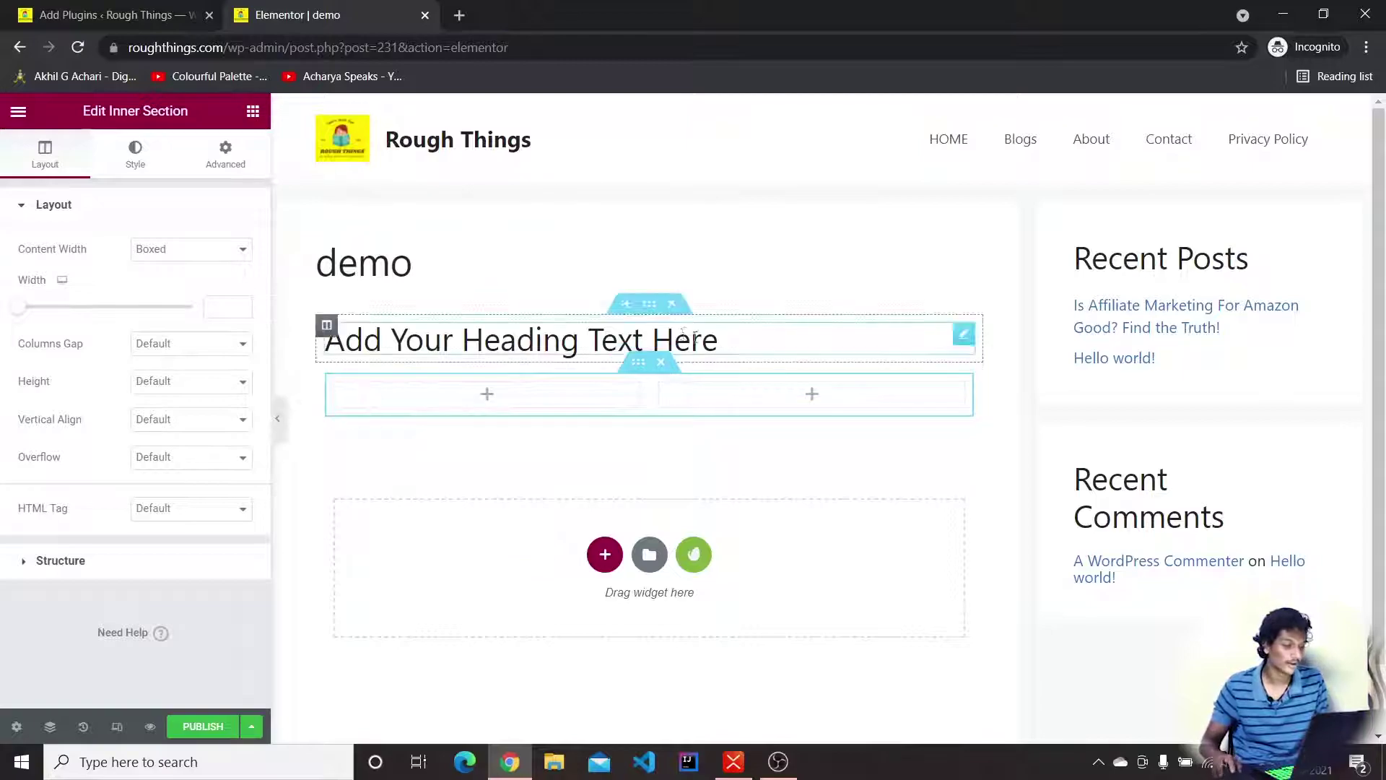
pyautogui.click(661, 362)
pyautogui.click(671, 304)
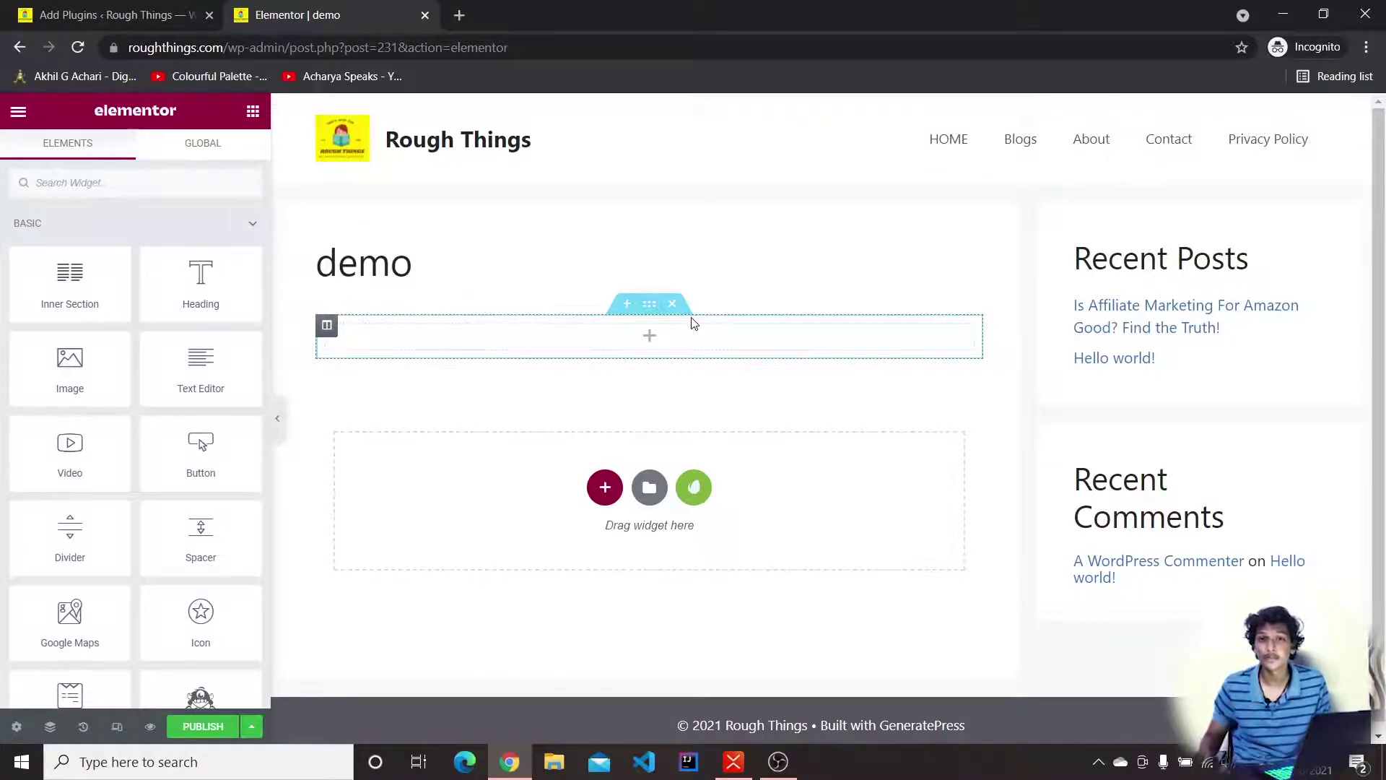
# - Check the plugin mind map in Xmind for the next entry, and search the WordPress plugin directory for envato elements
pyautogui.click(733, 761)
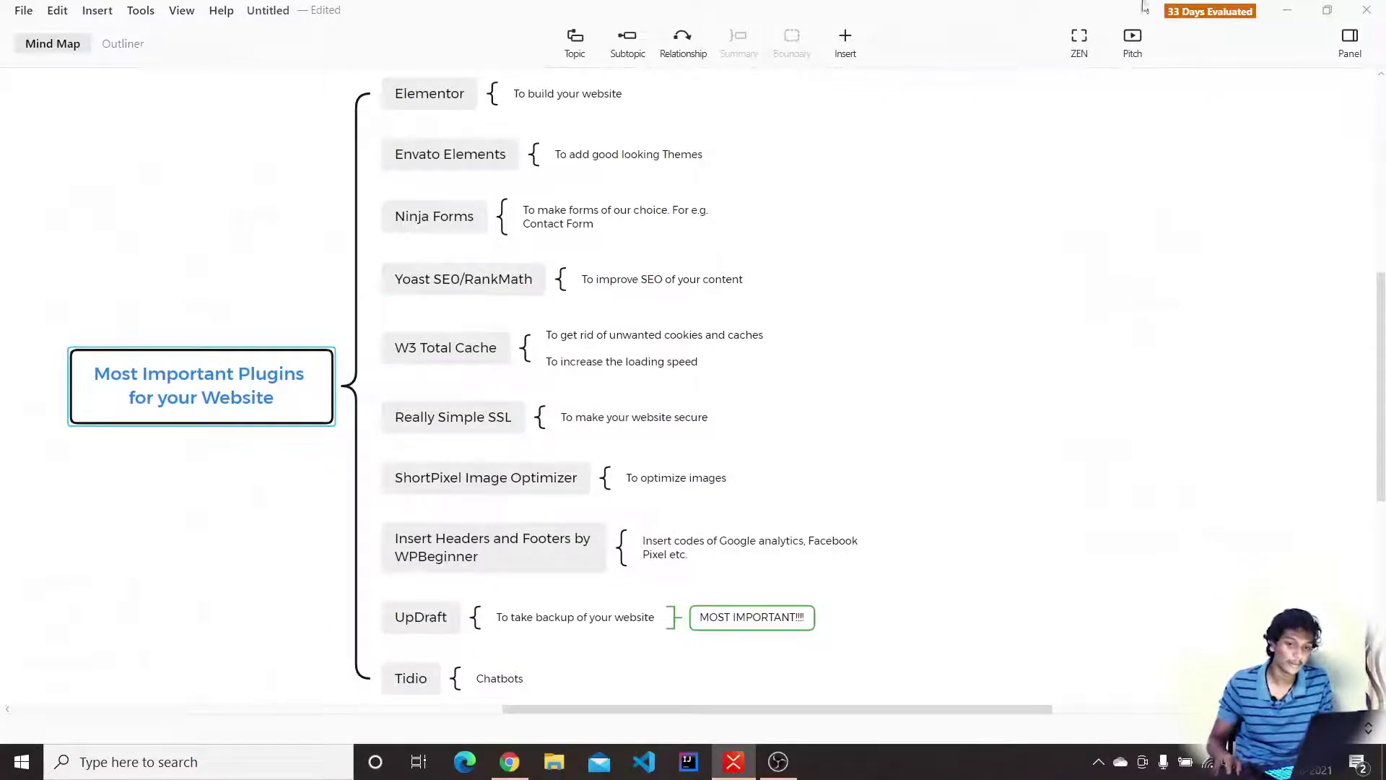
pyautogui.click(1287, 10)
pyautogui.click(156, 13)
pyautogui.moveTo(1159, 381); pyautogui.dragTo(1050, 392)
pyautogui.write('enva')
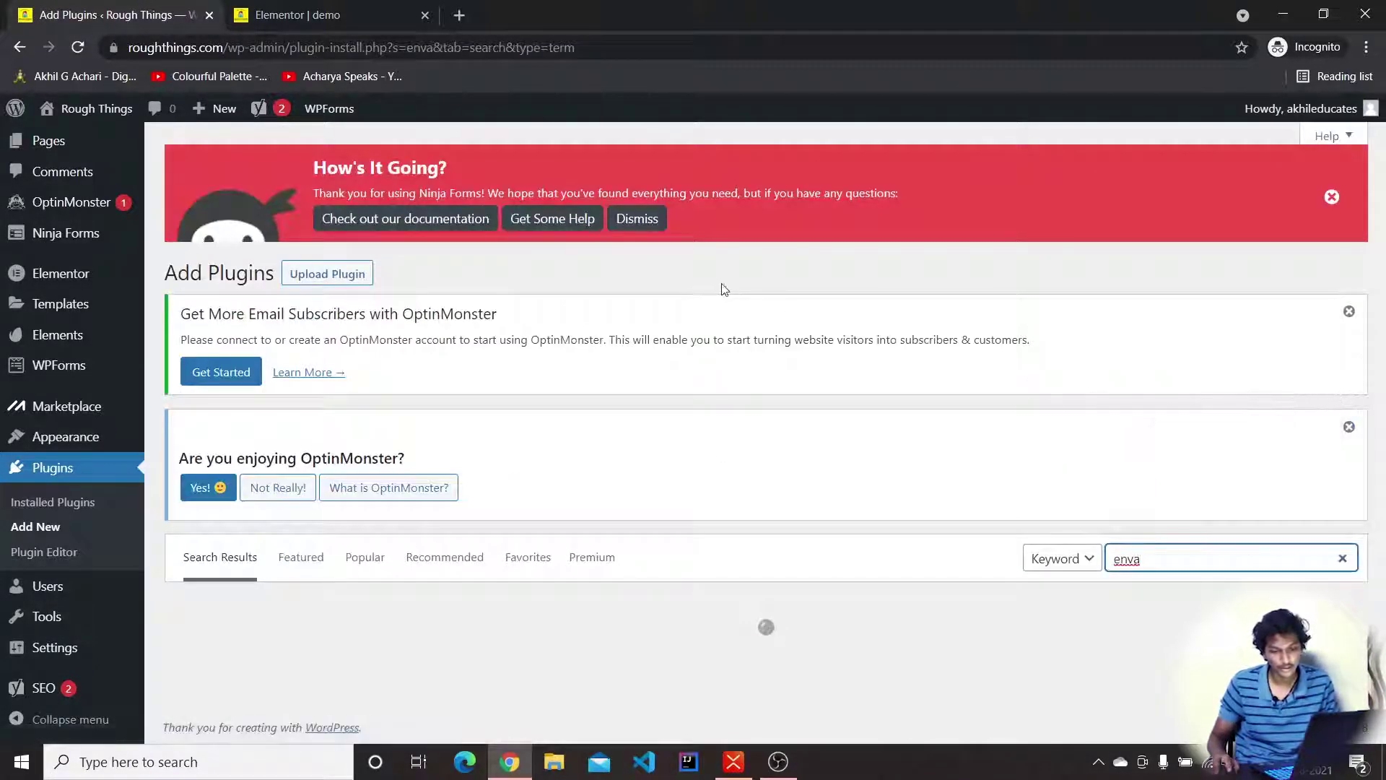
pyautogui.write('to')
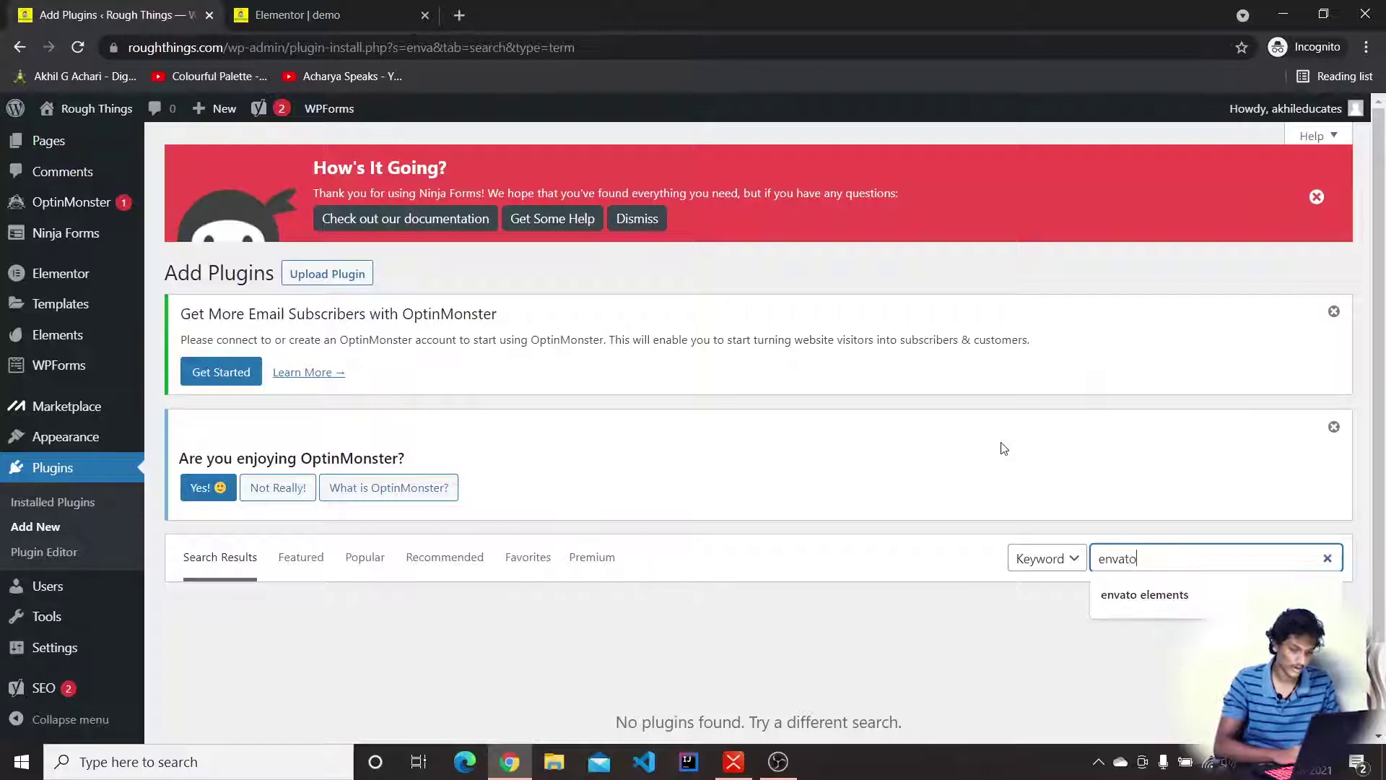
pyautogui.write(' eleme')
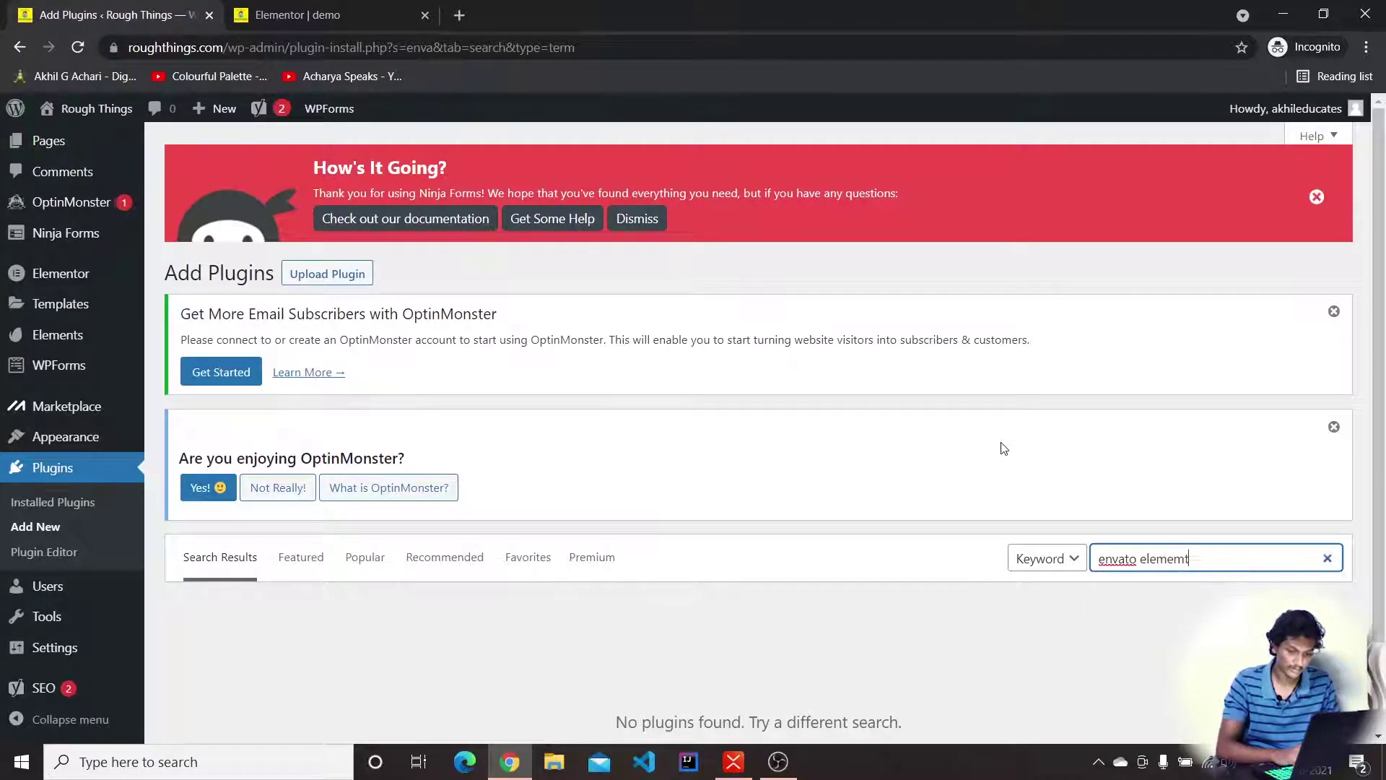
pyautogui.write('nst')
pyautogui.press('BackSpace')
pyautogui.press('BackSpace')
pyautogui.write('ts')
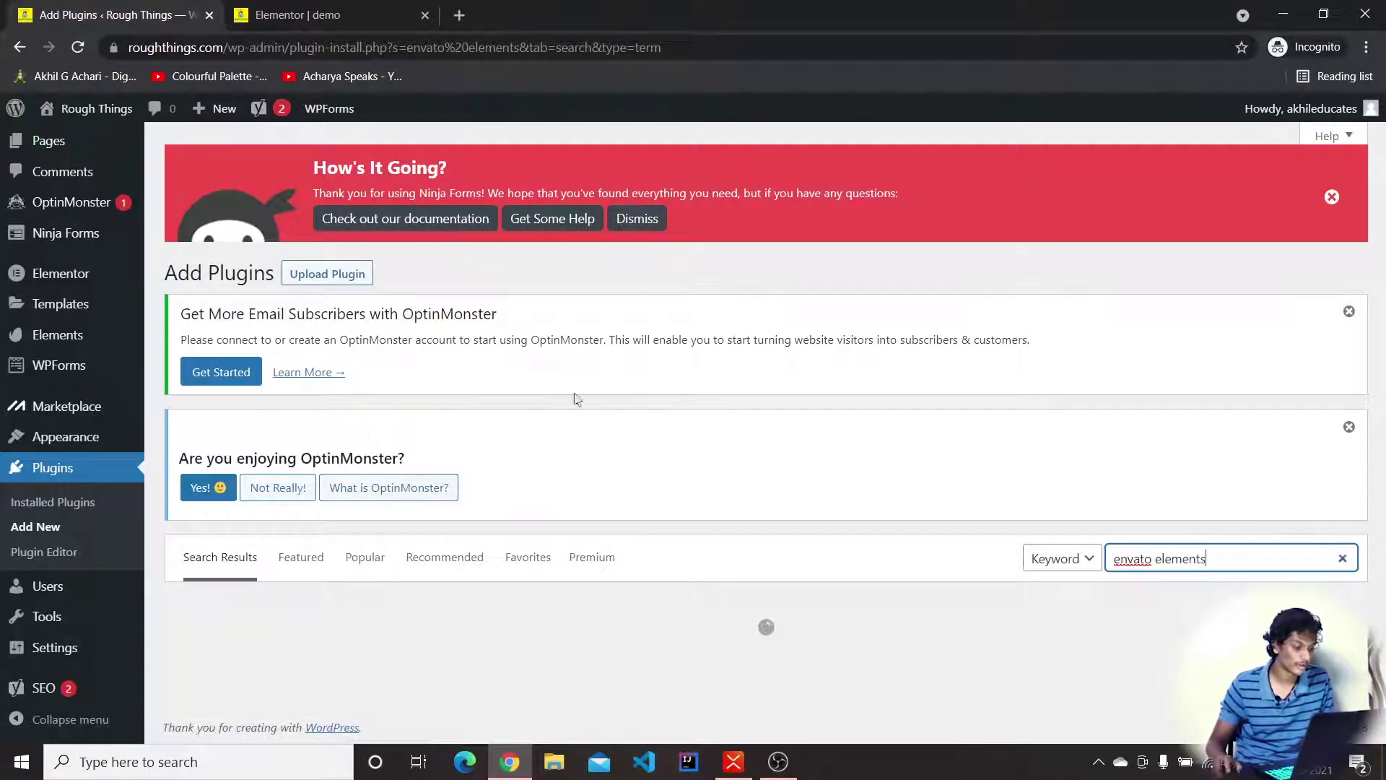
pyautogui.scroll(-3, 197, 406)
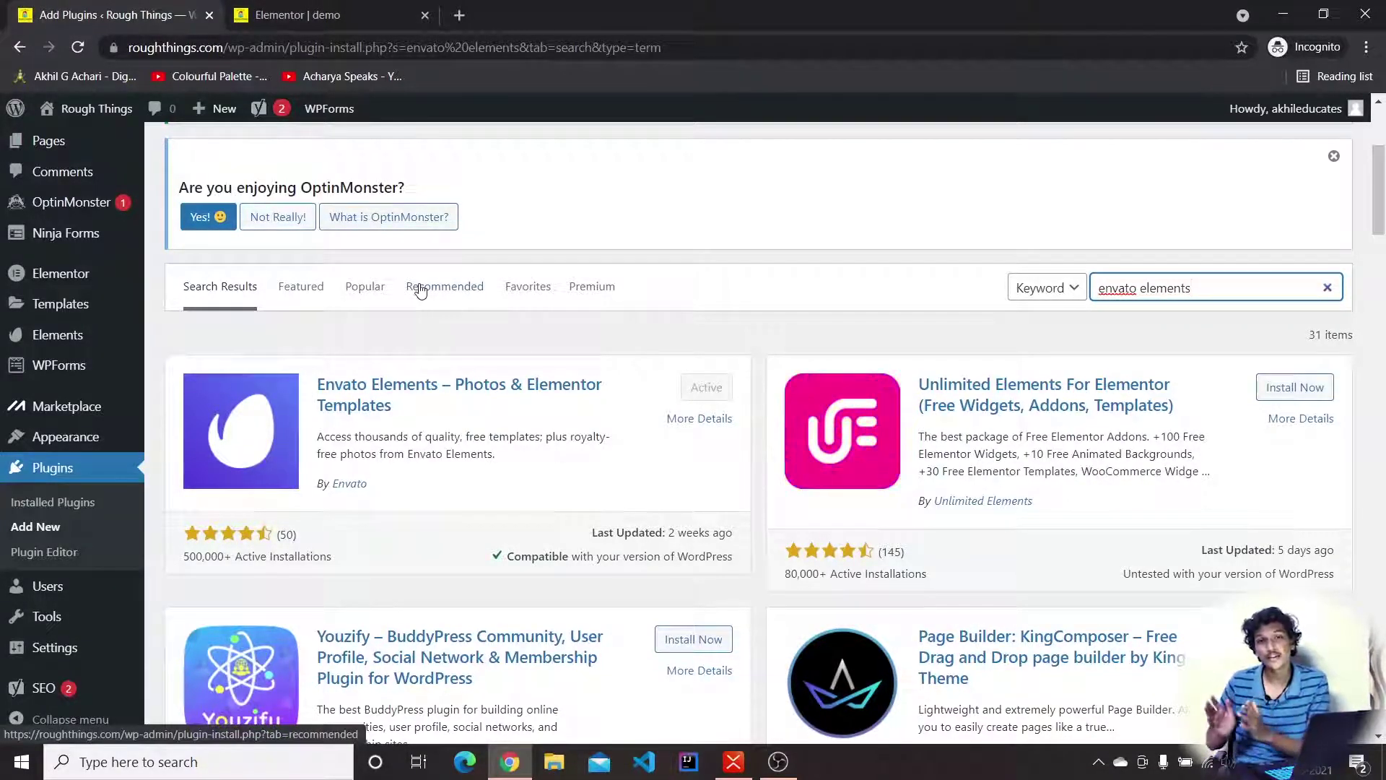
# - Delete the empty section from the demo page and open the free kits of the Envato Elements template library
pyautogui.click(292, 15)
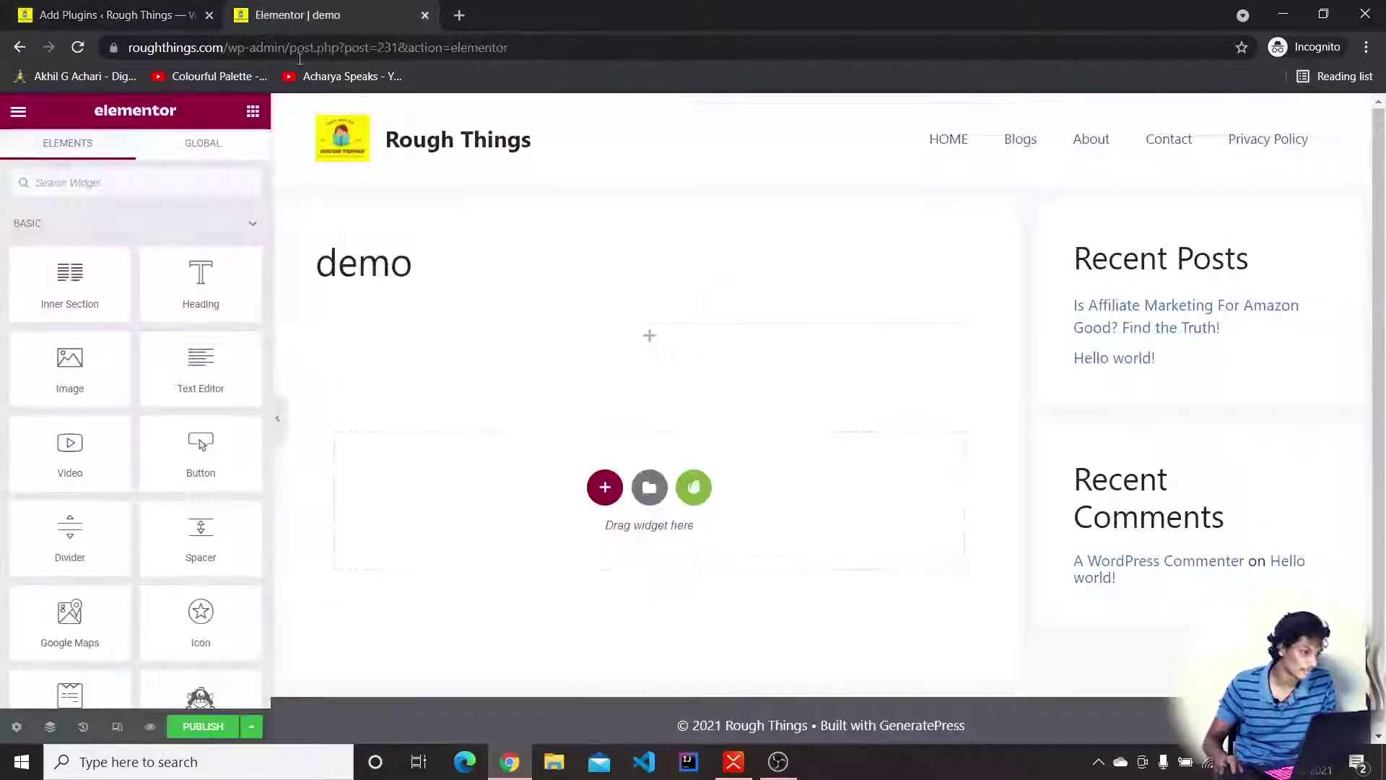
pyautogui.click(671, 302)
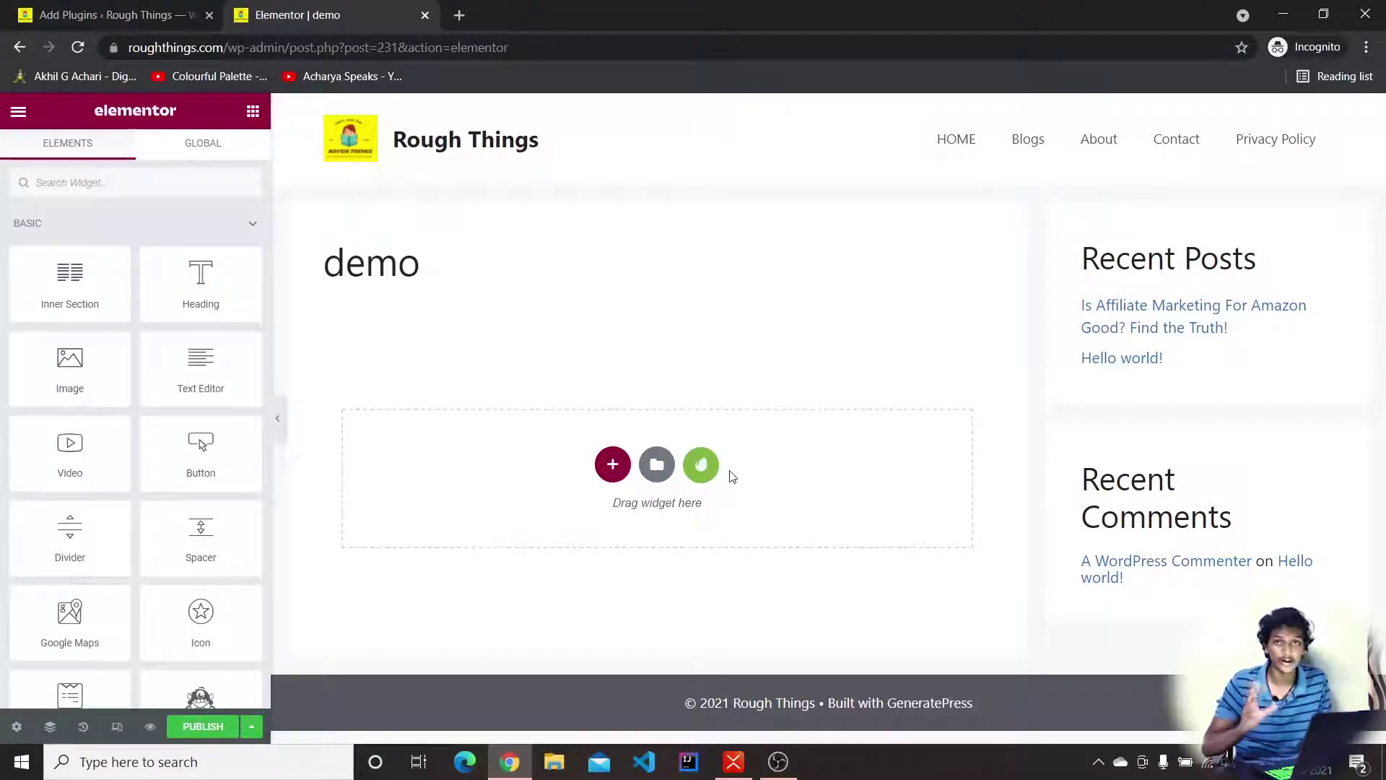
pyautogui.click(699, 466)
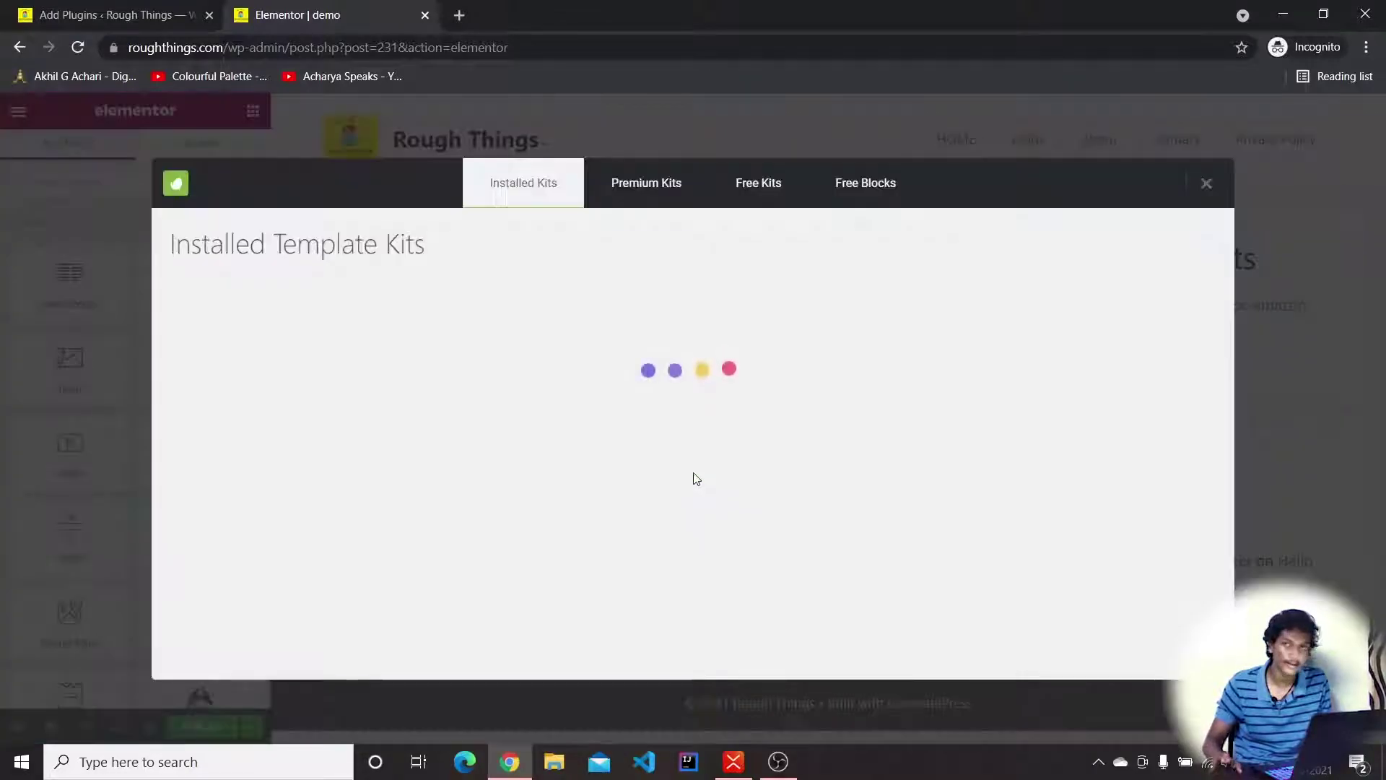
pyautogui.click(758, 188)
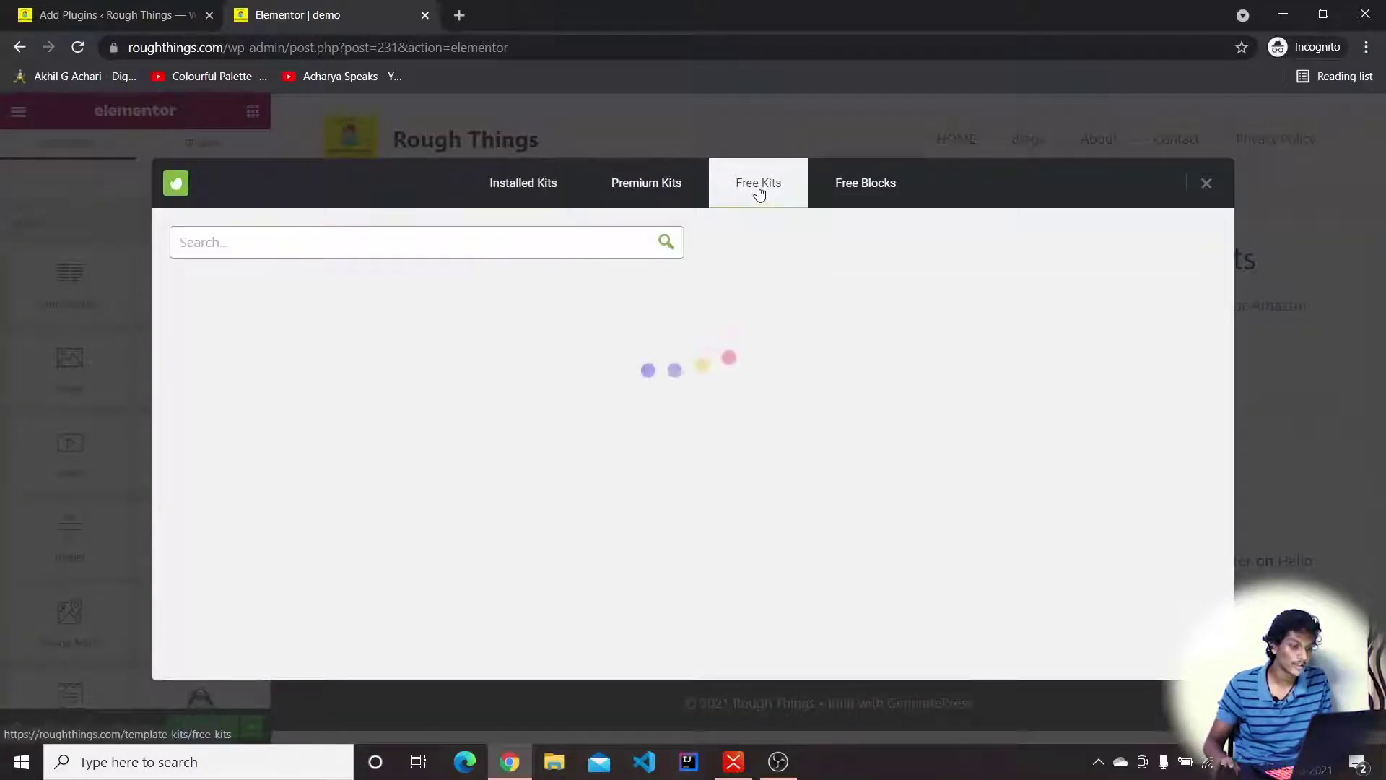
# - Look through the free template kits to see which website designs are on offer
pyautogui.scroll(-6, 396, 630)
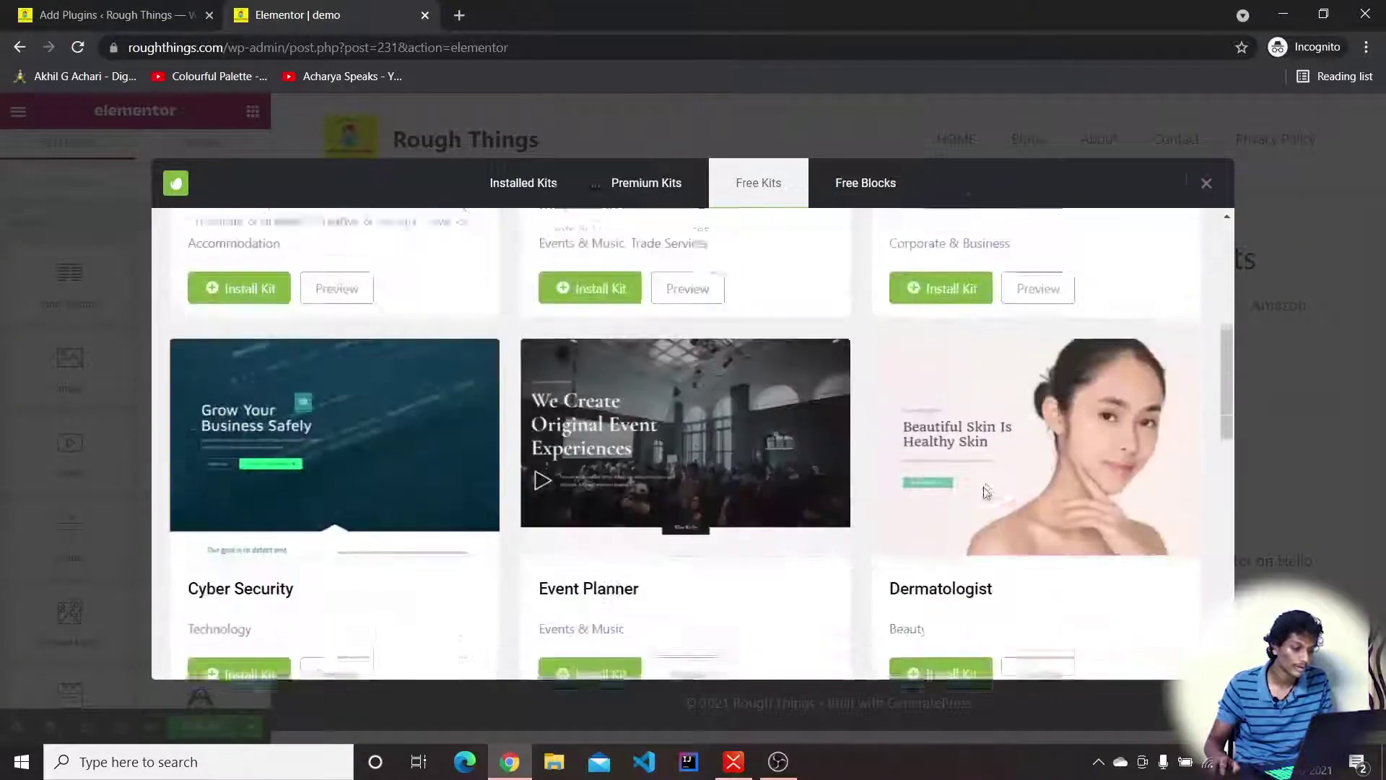
pyautogui.scroll(-5, 538, 469)
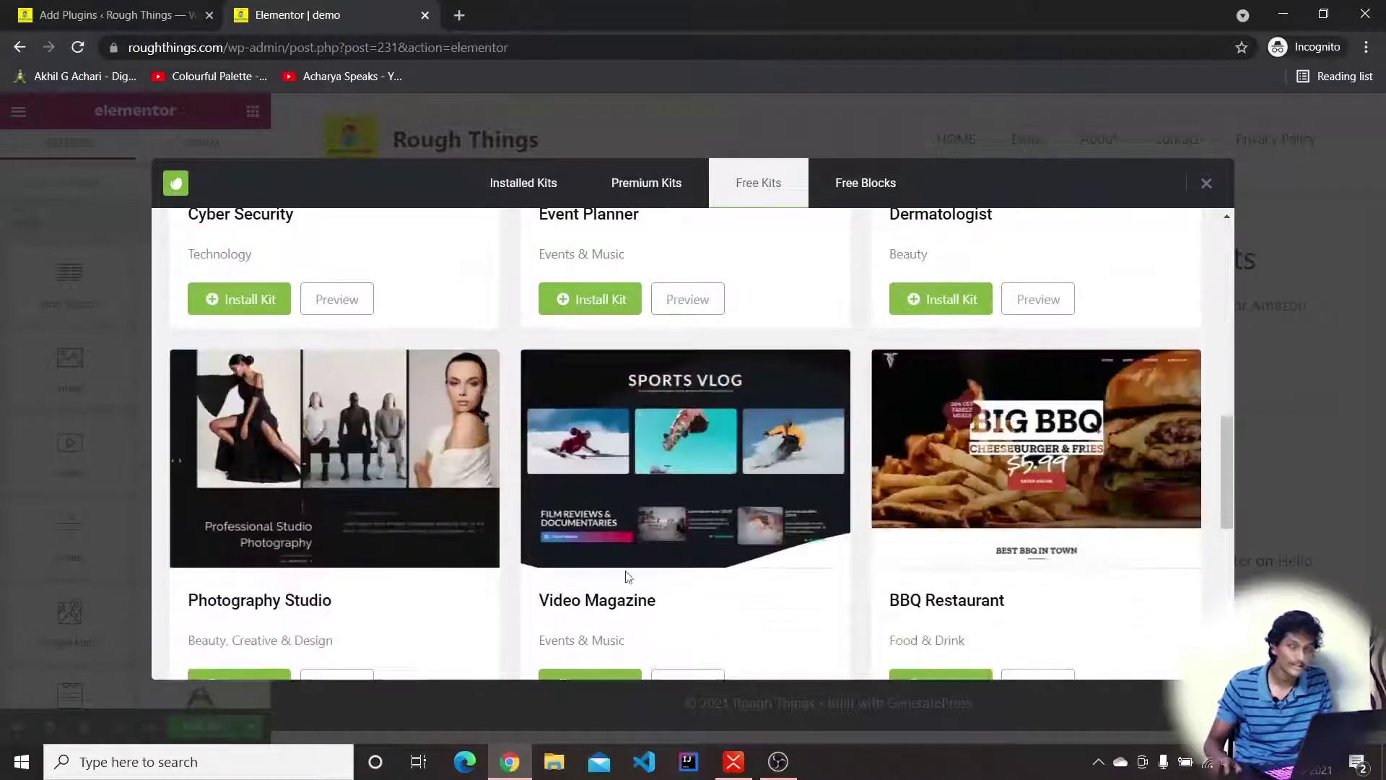
pyautogui.scroll(-5, 729, 501)
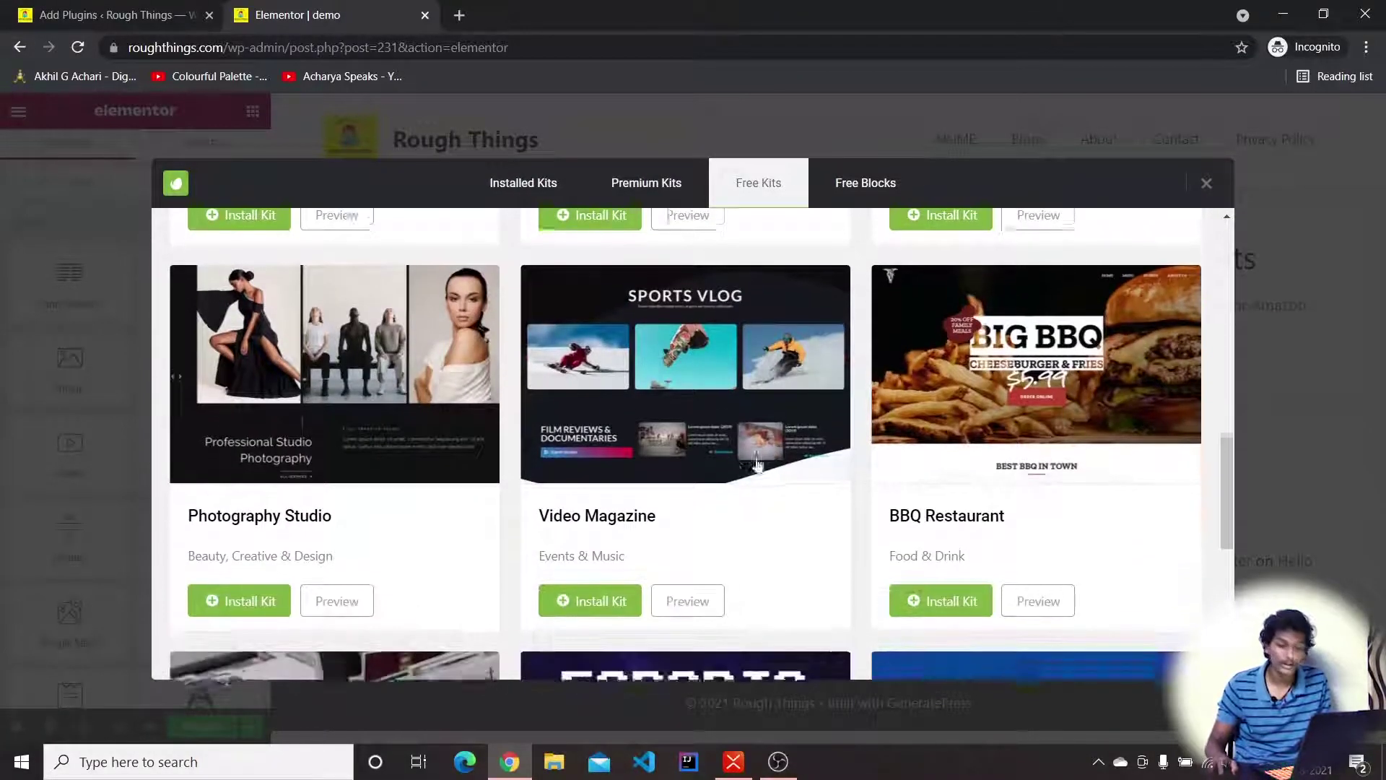
pyautogui.scroll(4, 766, 367)
pyautogui.scroll(12, 766, 367)
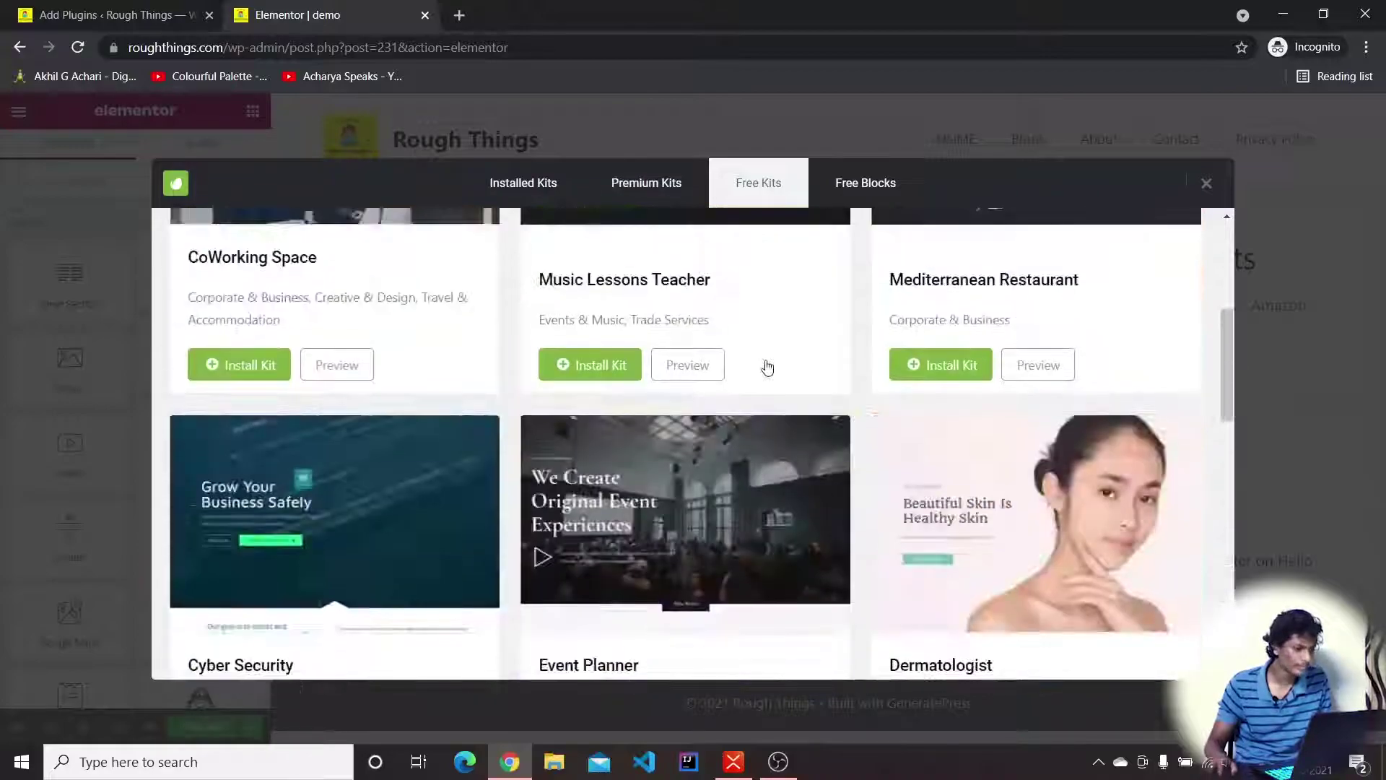
pyautogui.scroll(-11, 694, 446)
pyautogui.scroll(-5, 700, 448)
pyautogui.scroll(1, 664, 618)
pyautogui.scroll(-1, 664, 625)
pyautogui.click(653, 613)
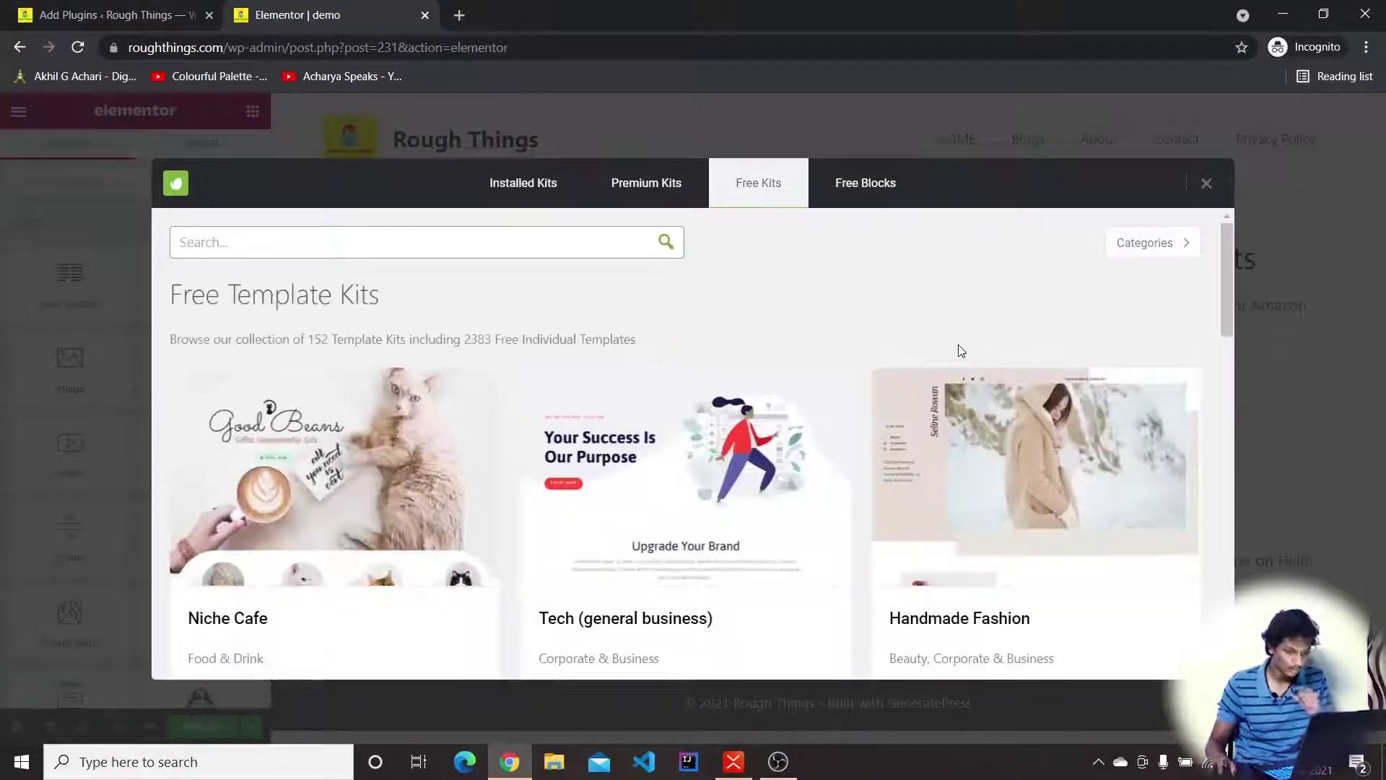
pyautogui.scroll(-3, 848, 433)
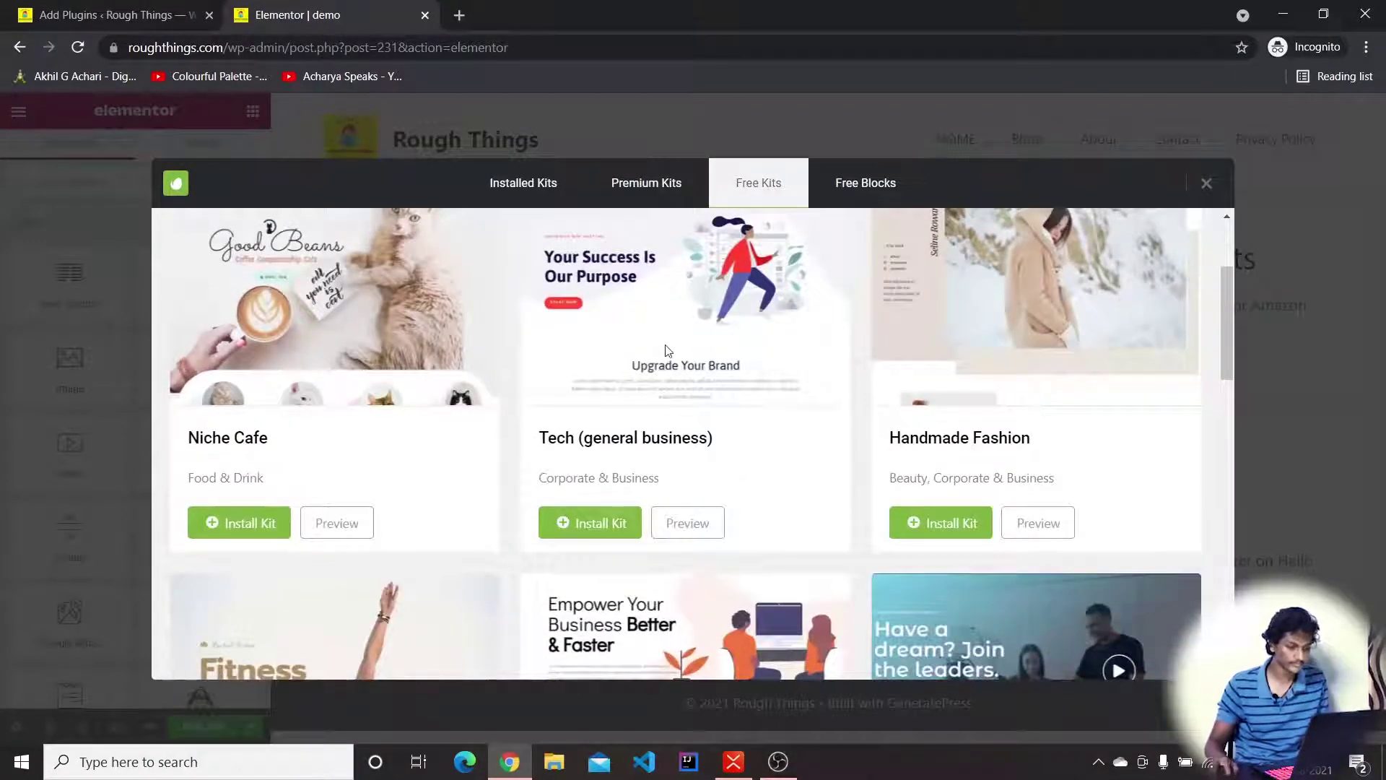
pyautogui.scroll(3, 666, 350)
pyautogui.scroll(-4, 748, 448)
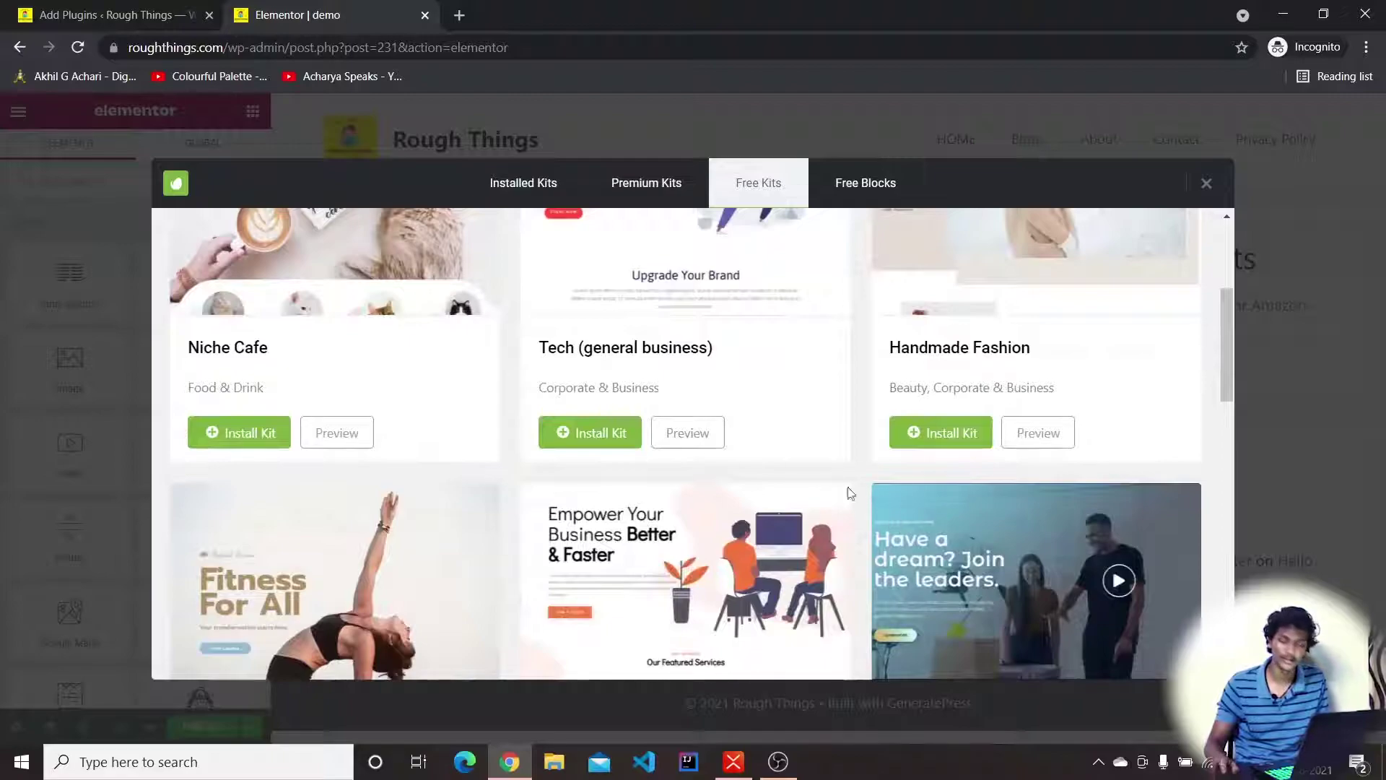
# - Install the free Tech (general business) kit and insert its Home 1 template into the demo page
pyautogui.click(605, 434)
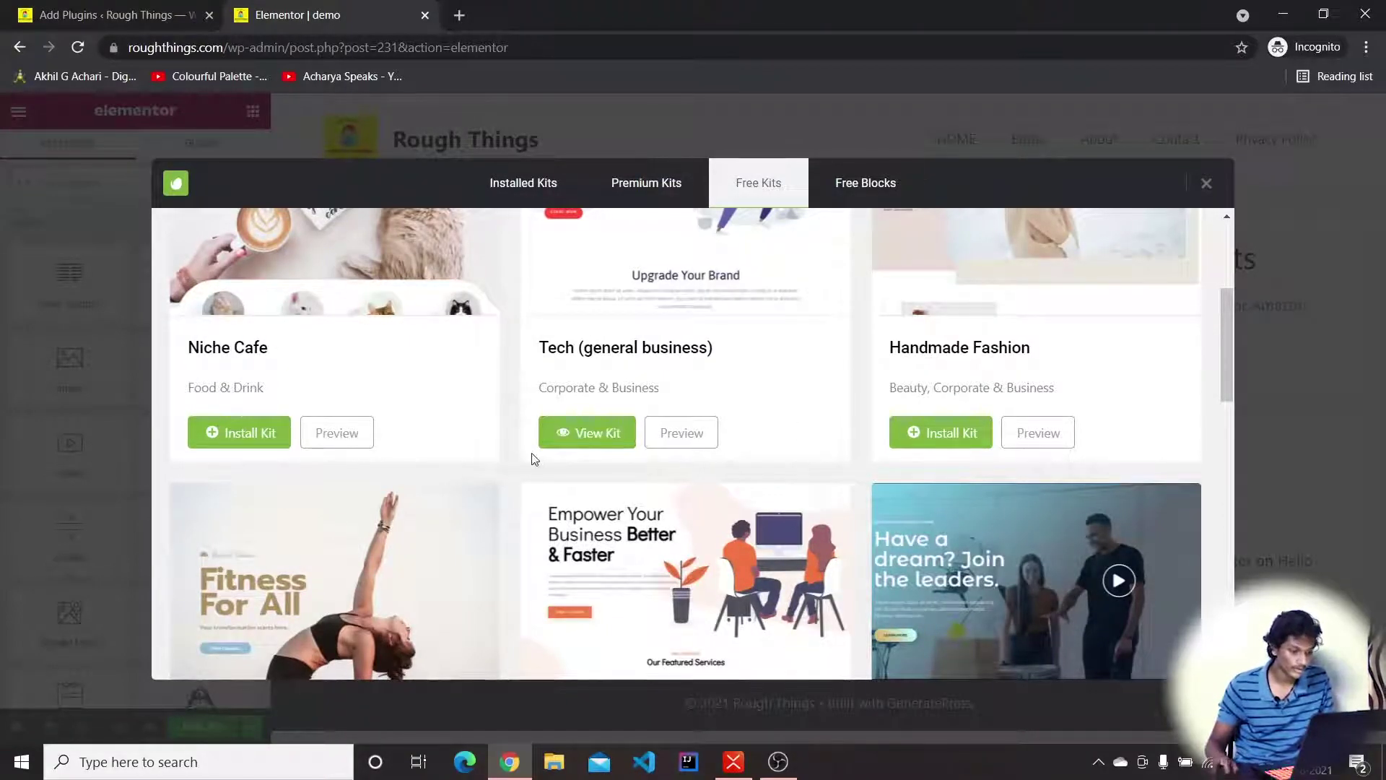
pyautogui.click(544, 441)
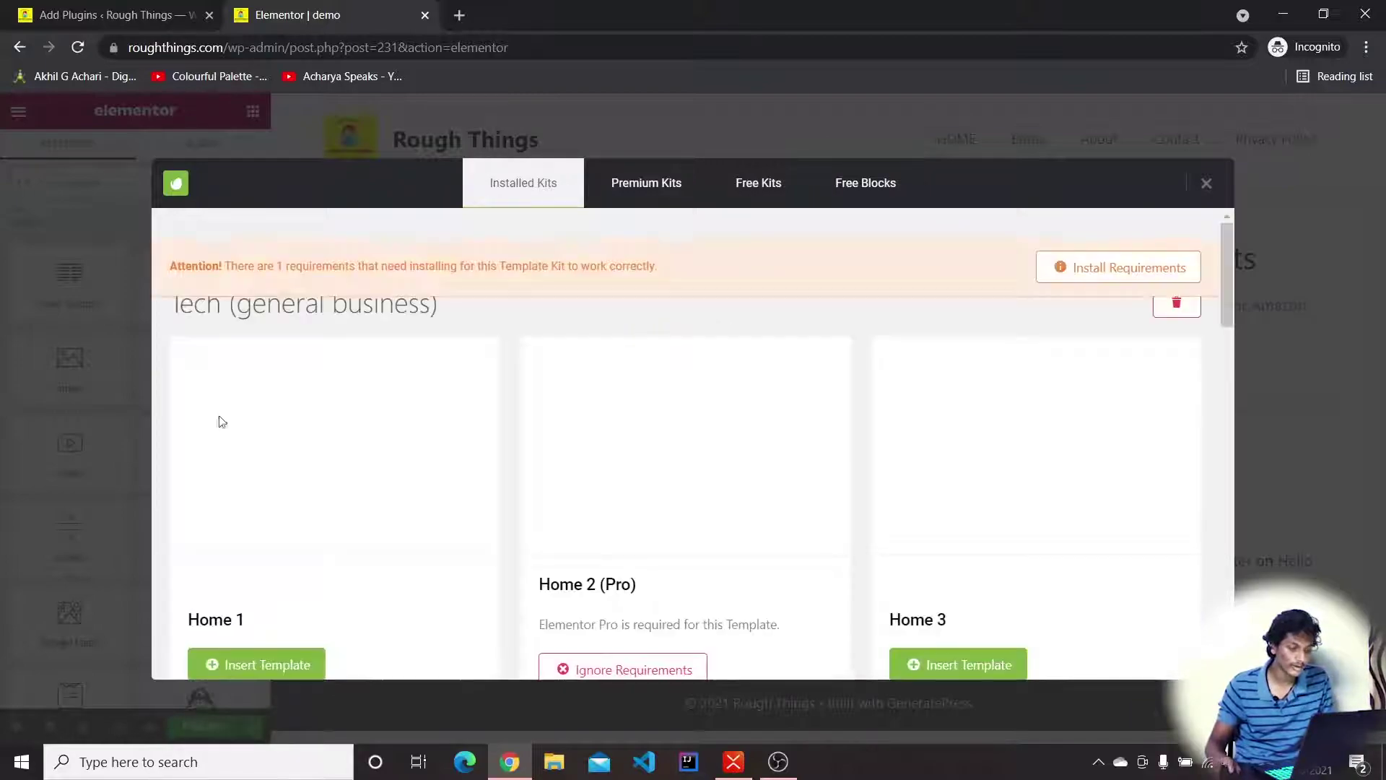
pyautogui.scroll(-3, 786, 427)
pyautogui.scroll(3, 316, 473)
pyautogui.scroll(-1, 257, 630)
pyautogui.scroll(-1, 257, 630)
pyautogui.click(264, 574)
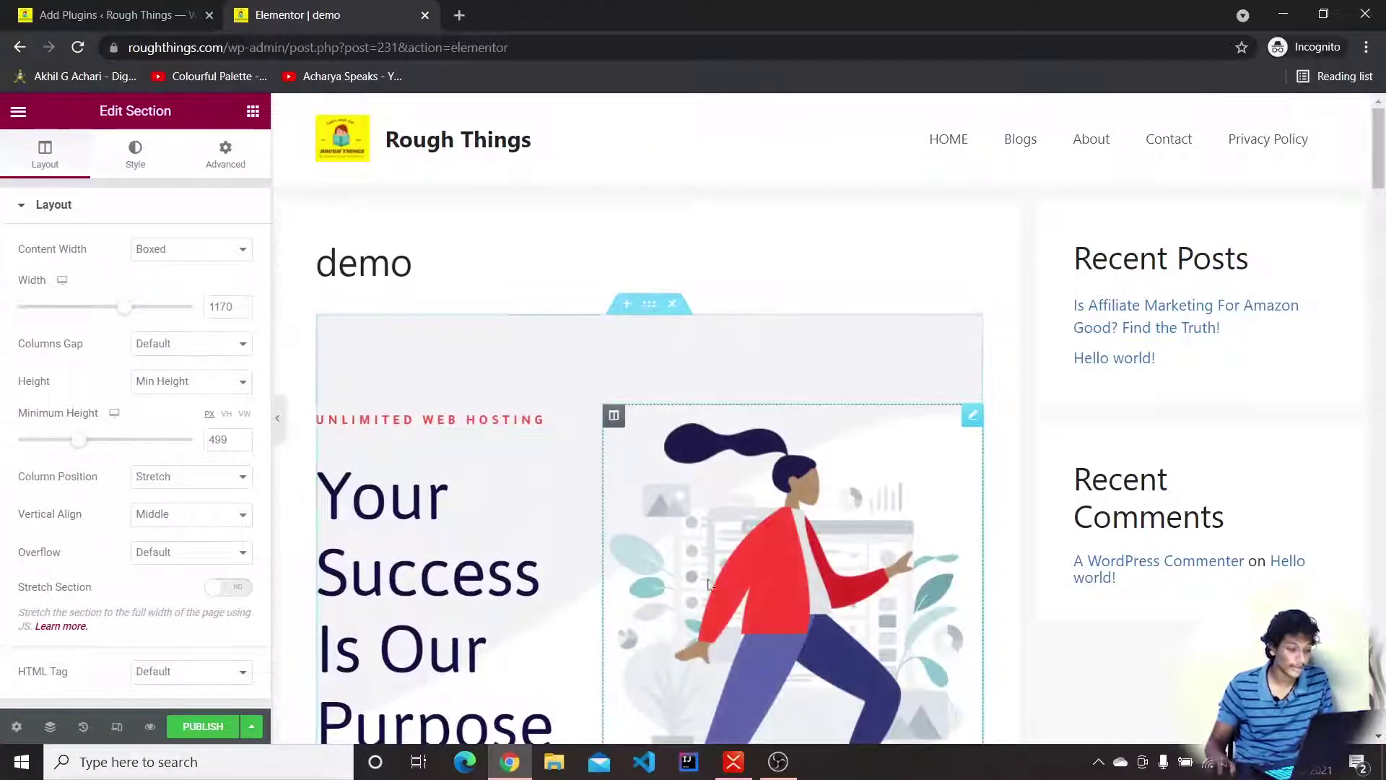
# - Set the demo page's layout to Elementor Canvas, and collapse the editing sidebar to review the page at full width
pyautogui.scroll(-7, 830, 401)
pyautogui.scroll(7, 866, 395)
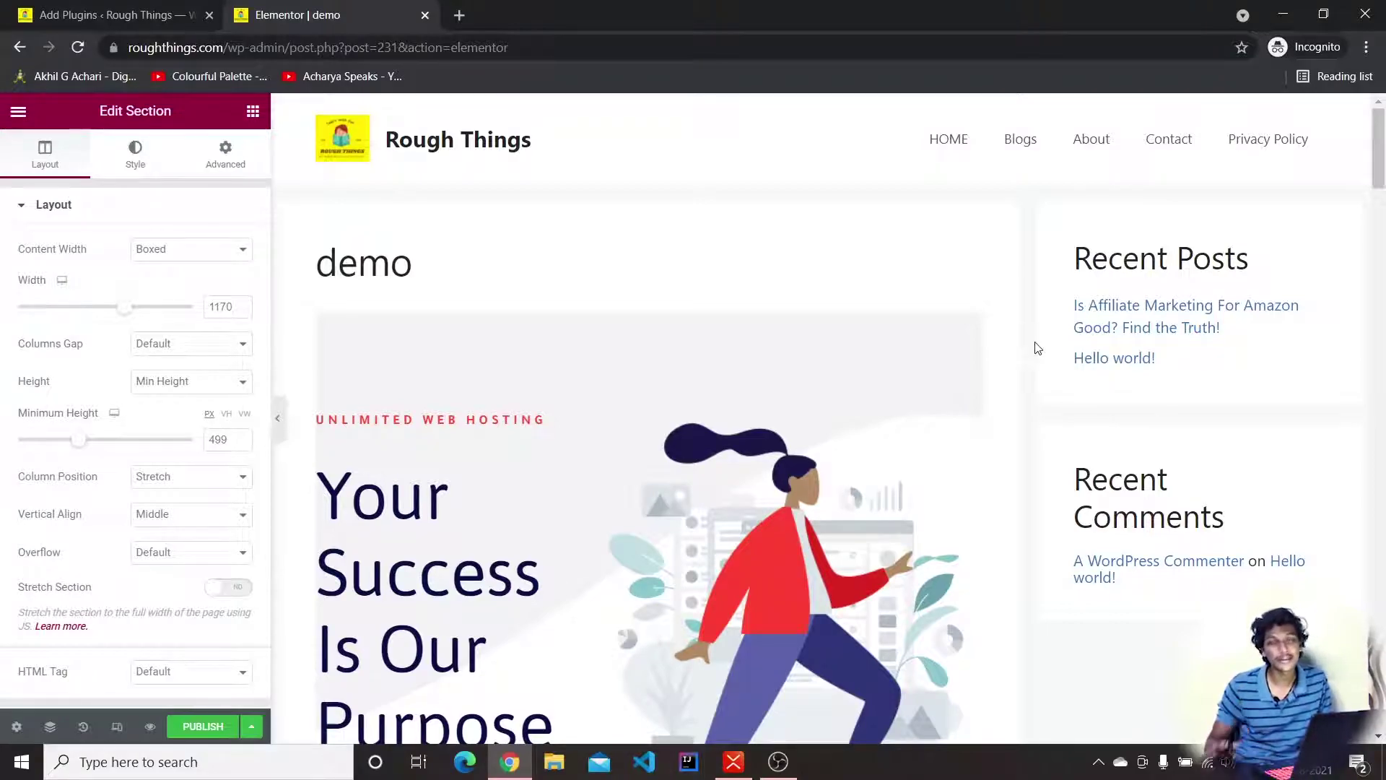
pyautogui.click(17, 714)
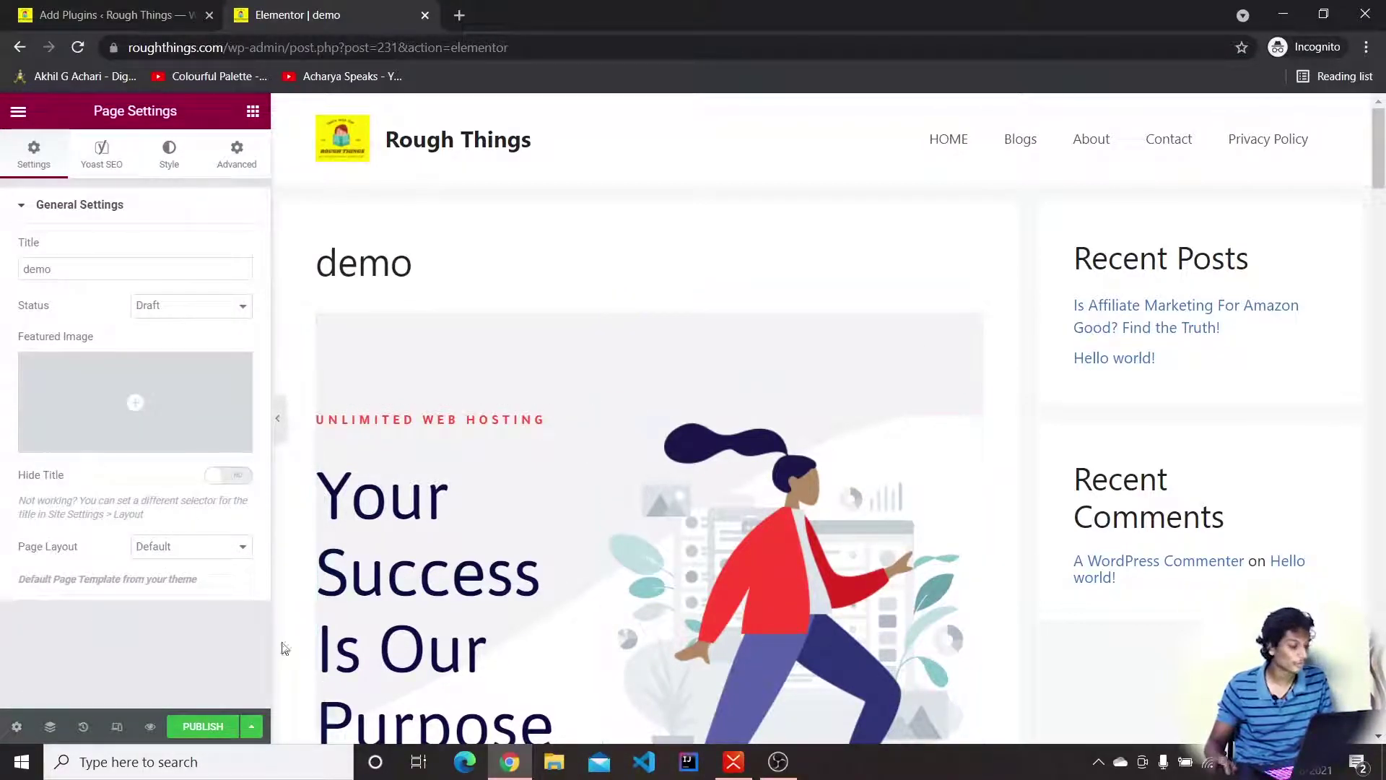
pyautogui.click(190, 550)
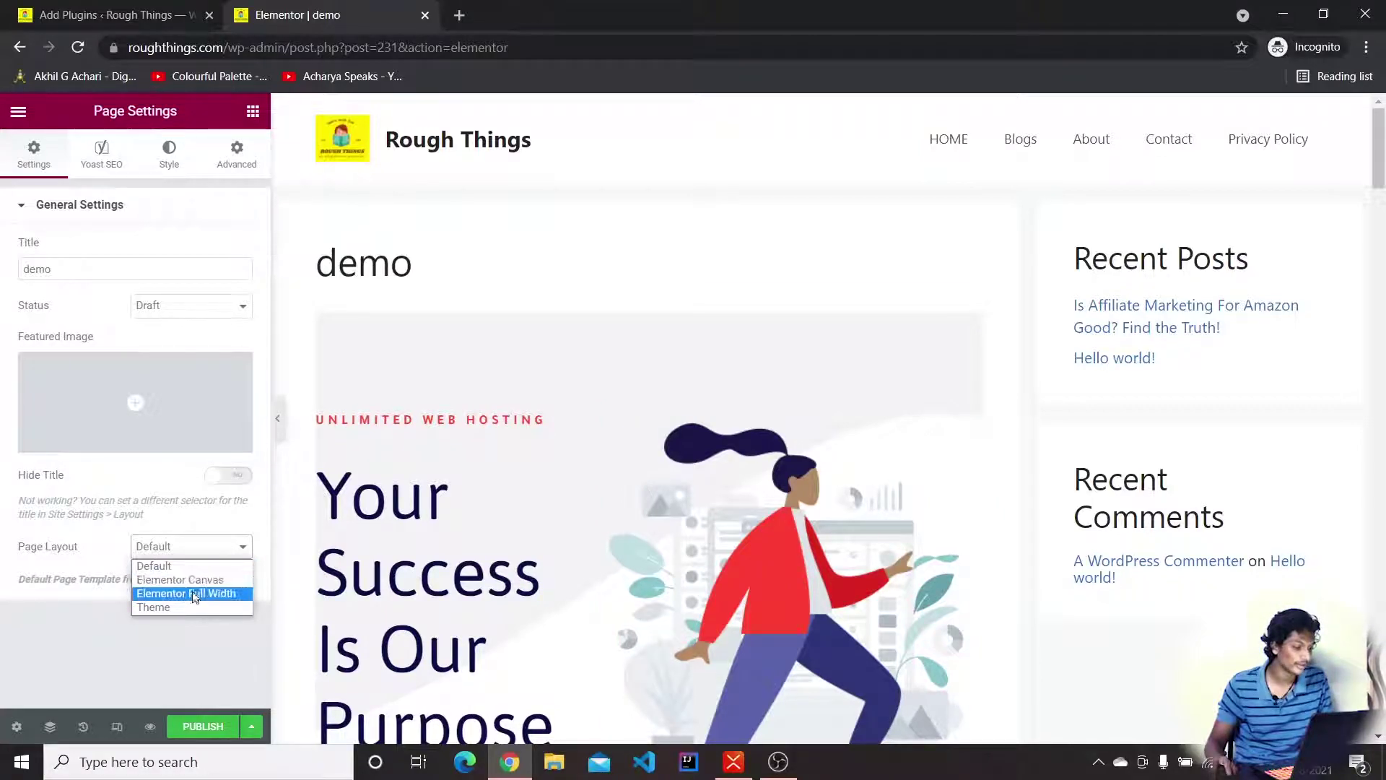
pyautogui.click(196, 580)
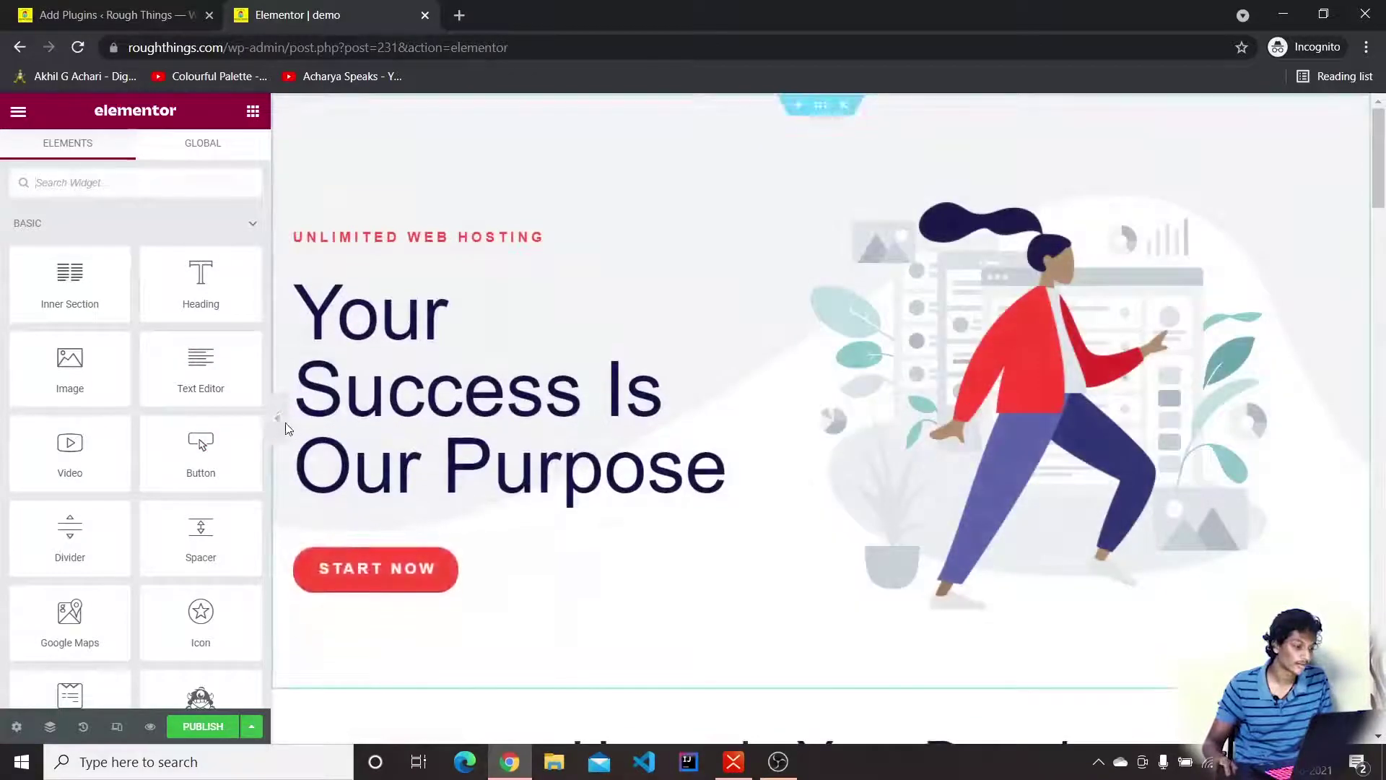
pyautogui.click(280, 430)
pyautogui.scroll(-10, 749, 301)
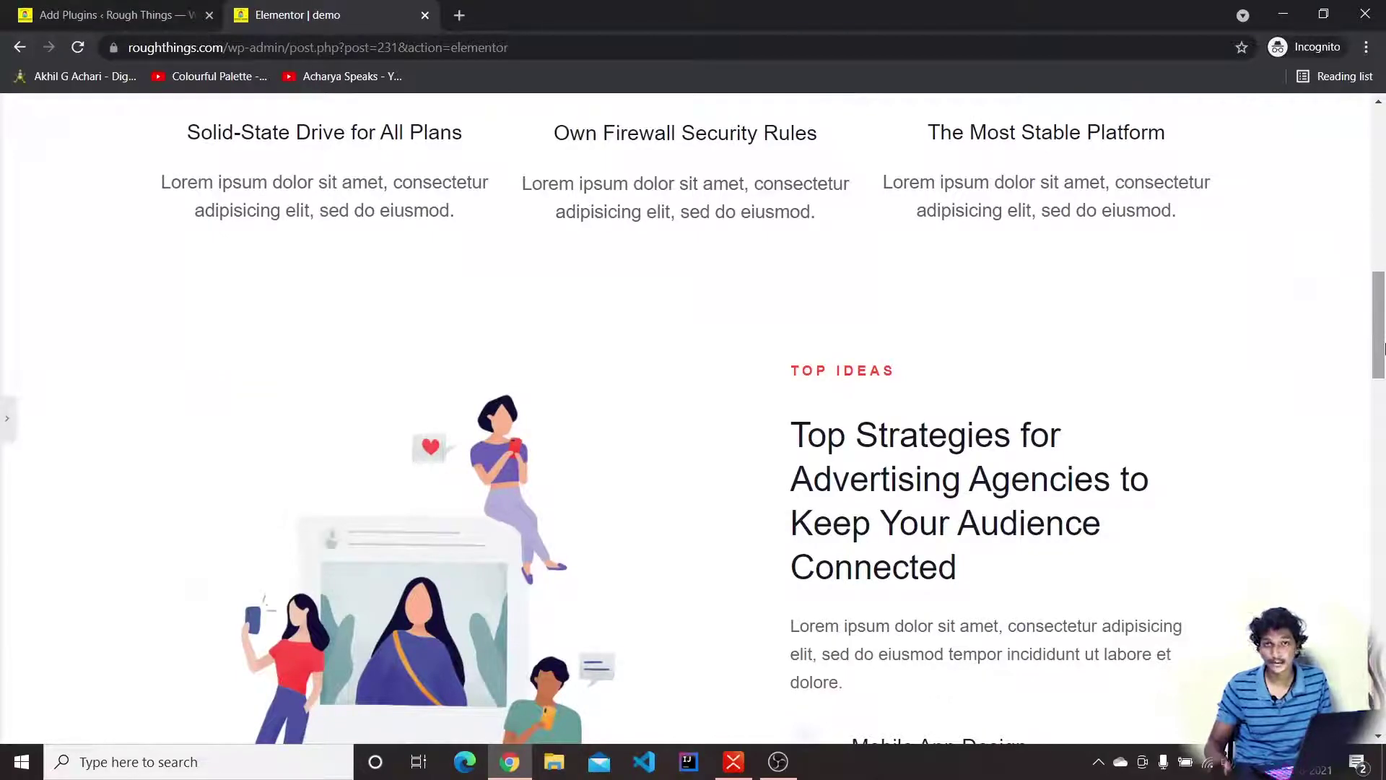
# - Return to the plugin directory, check the mind map for the next plugin, and search for ninja forms
pyautogui.click(64, 7)
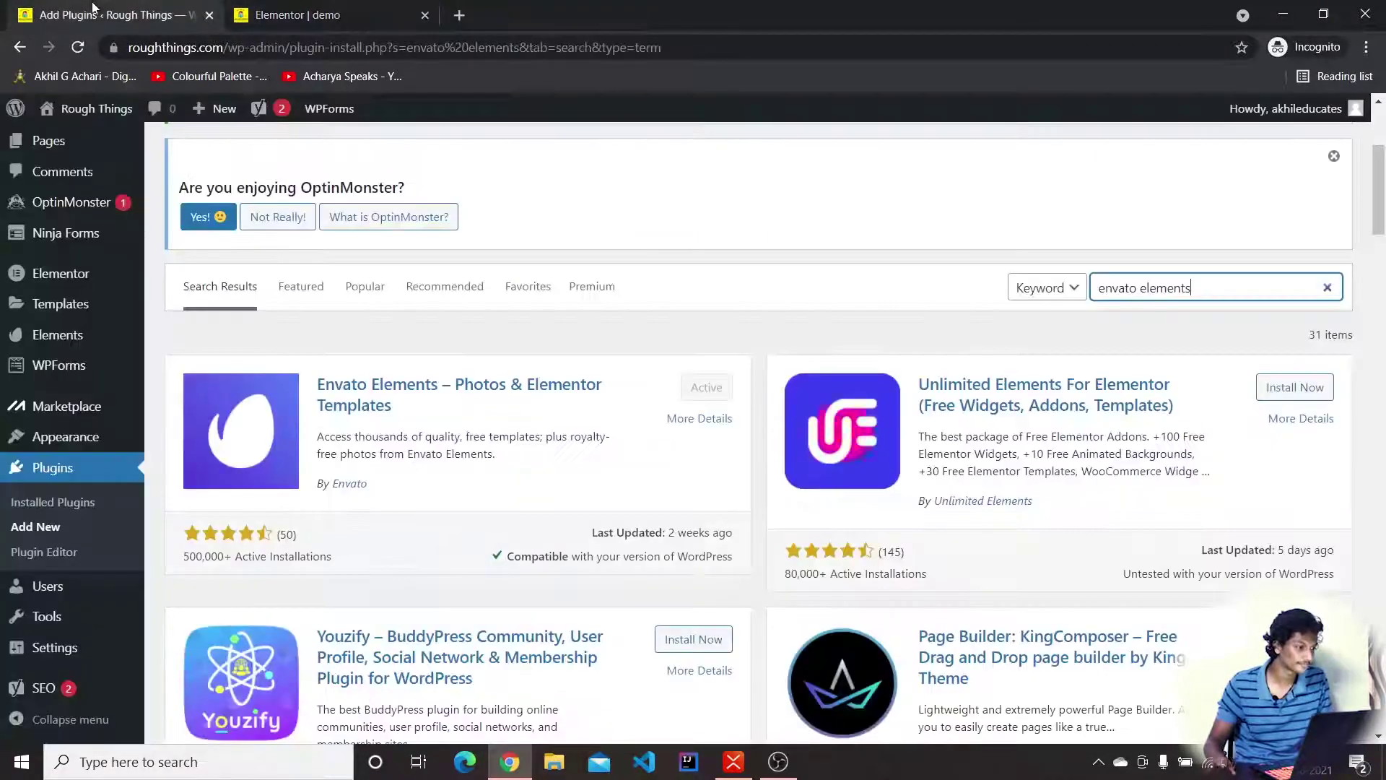
pyautogui.click(733, 761)
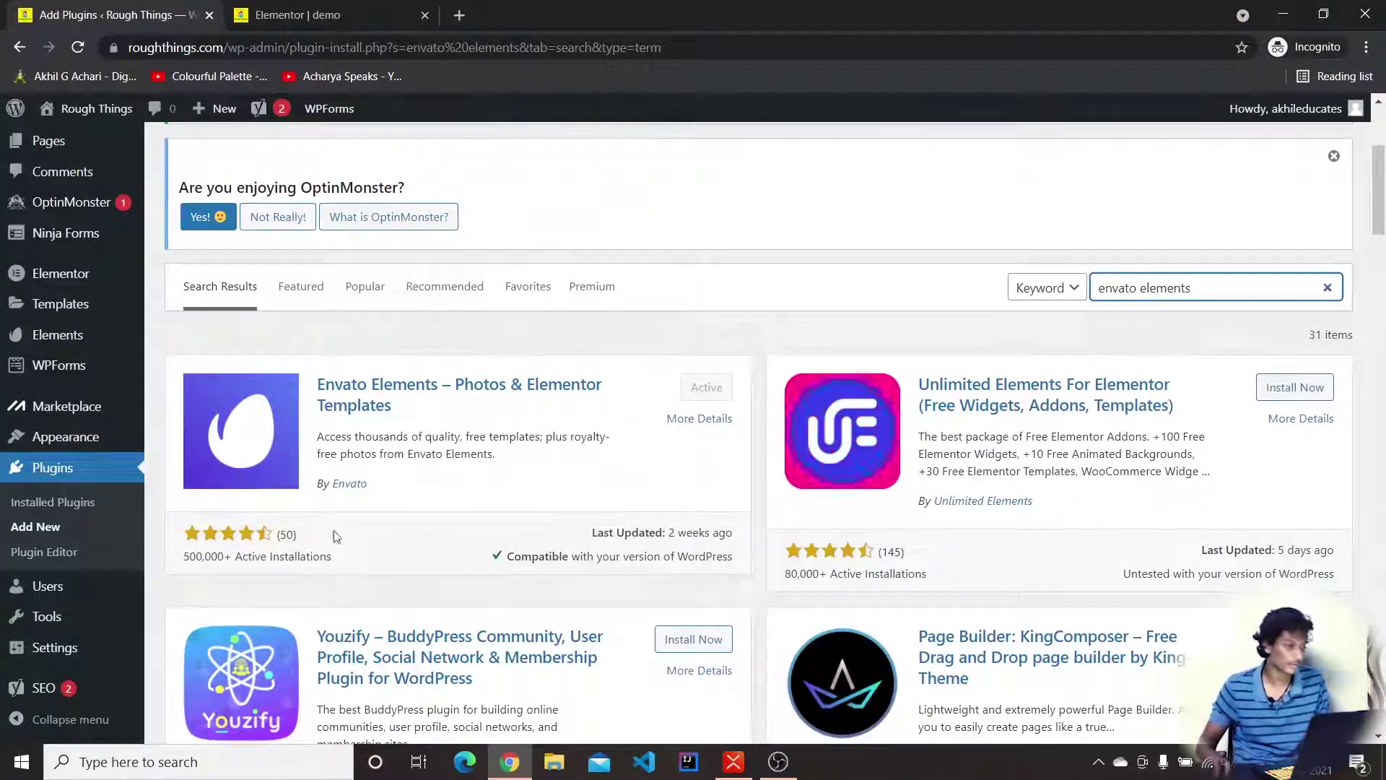
pyautogui.scroll(4, 1011, 217)
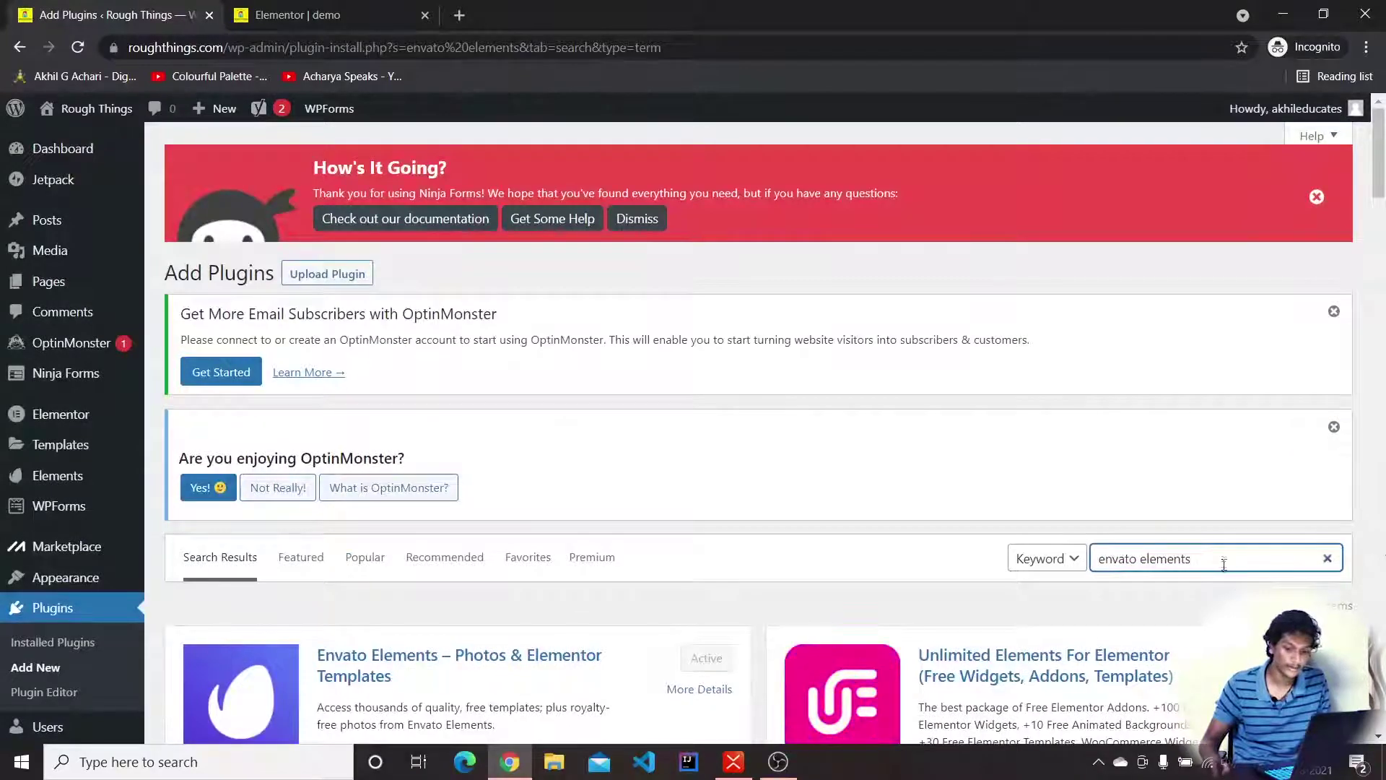
pyautogui.moveTo(1225, 566); pyautogui.dragTo(1044, 601)
pyautogui.write('ninja forms')
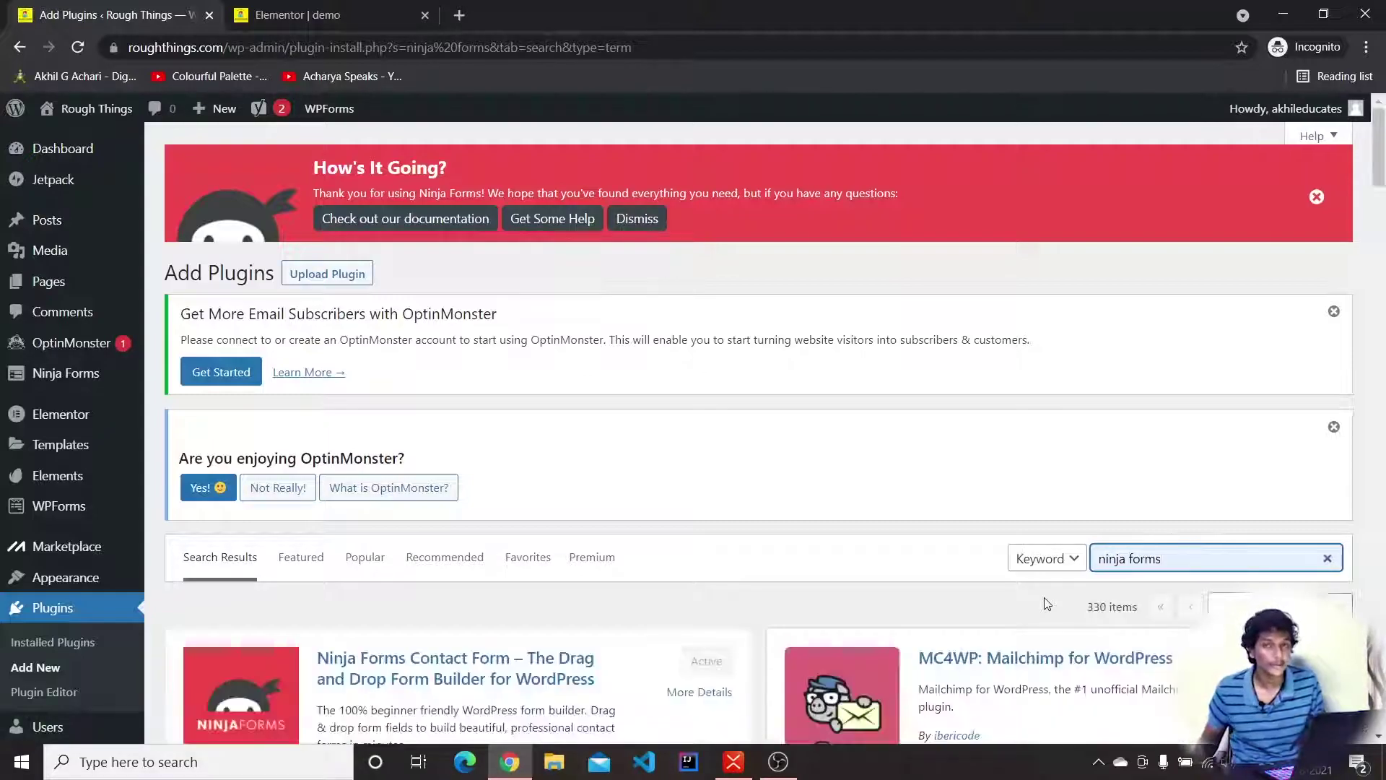
pyautogui.scroll(-2, 1041, 617)
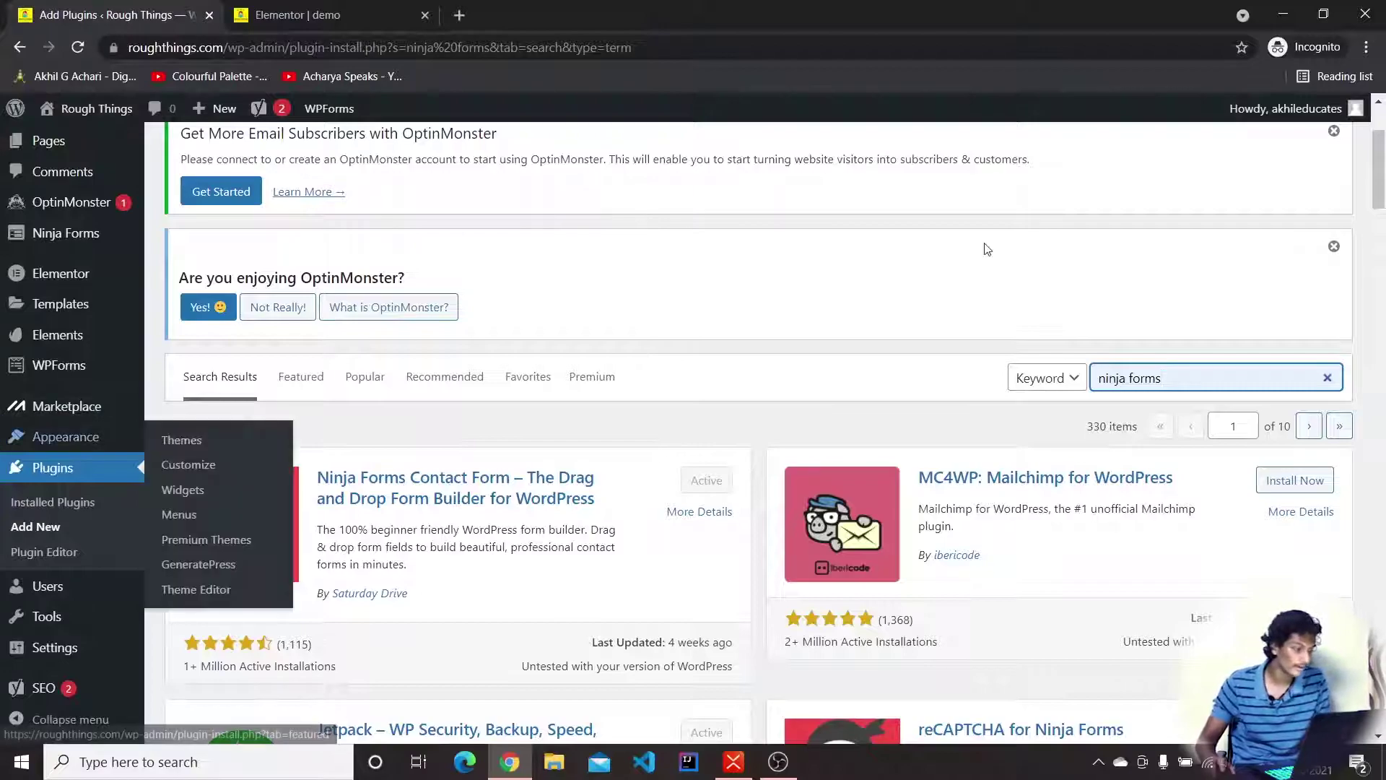
# - Close the demo page's Elementor tab and confirm leaving the editor
pyautogui.click(332, 14)
pyautogui.click(426, 14)
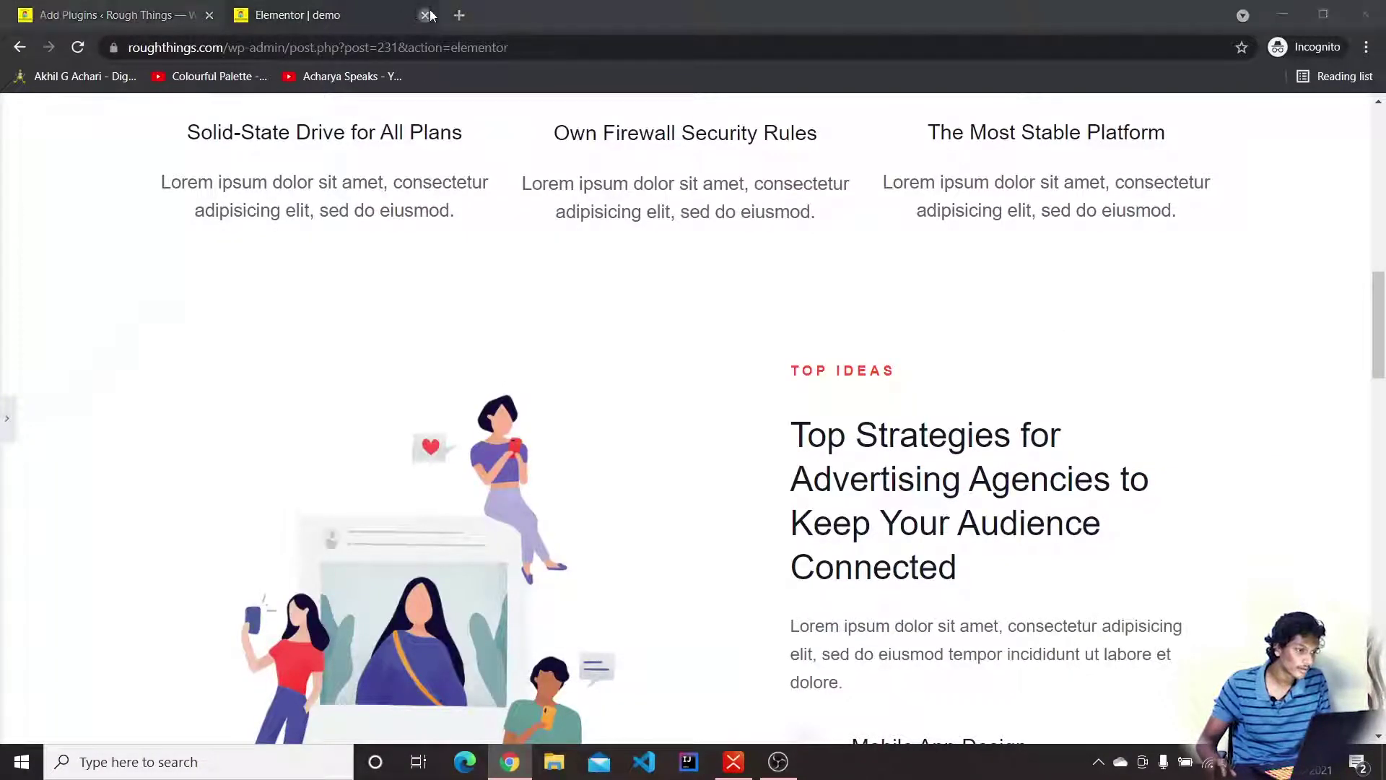
pyautogui.click(780, 148)
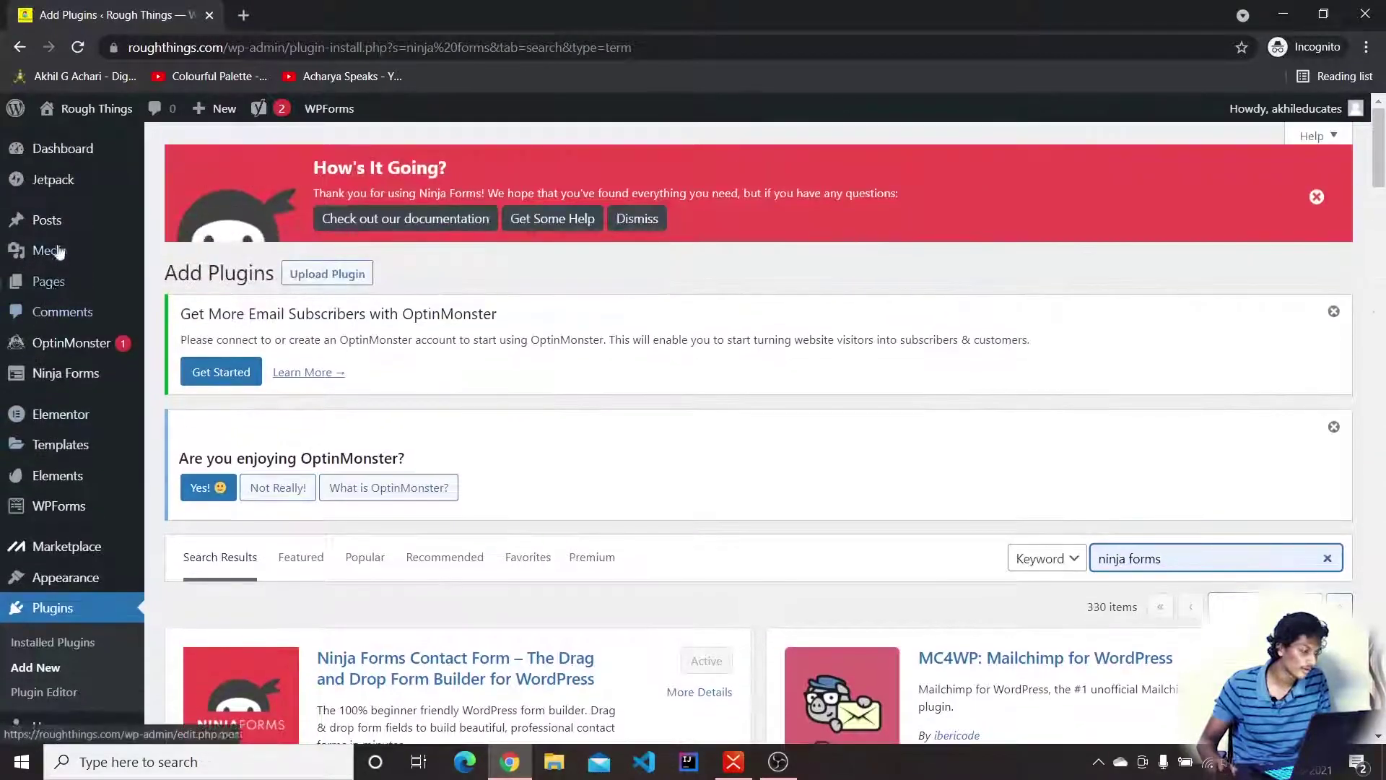
# - Open the WordPress dashboard in a new browser tab and go to Ninja Forms there
pyautogui.rightClick(85, 149)
pyautogui.click(153, 167)
pyautogui.rightClick(153, 167)
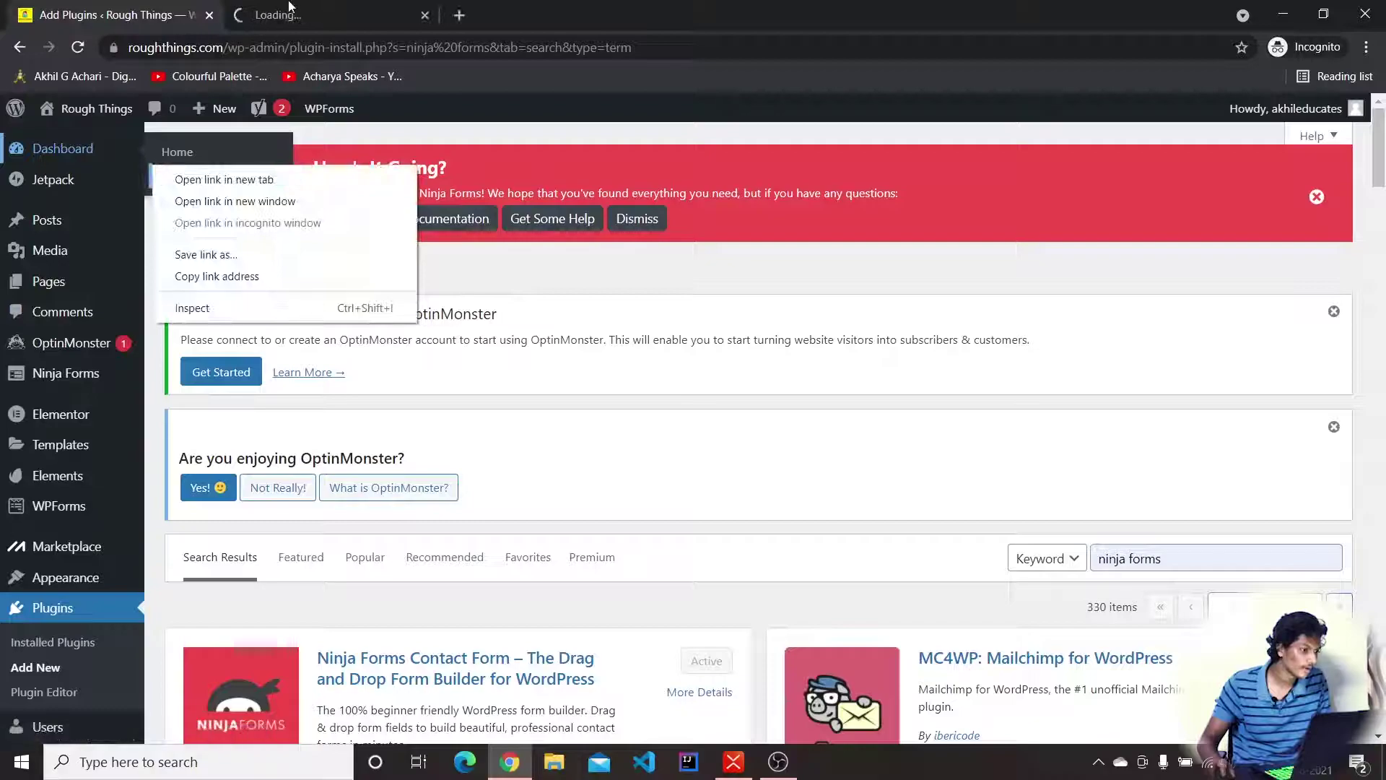
pyautogui.click(286, 8)
pyautogui.click(286, 9)
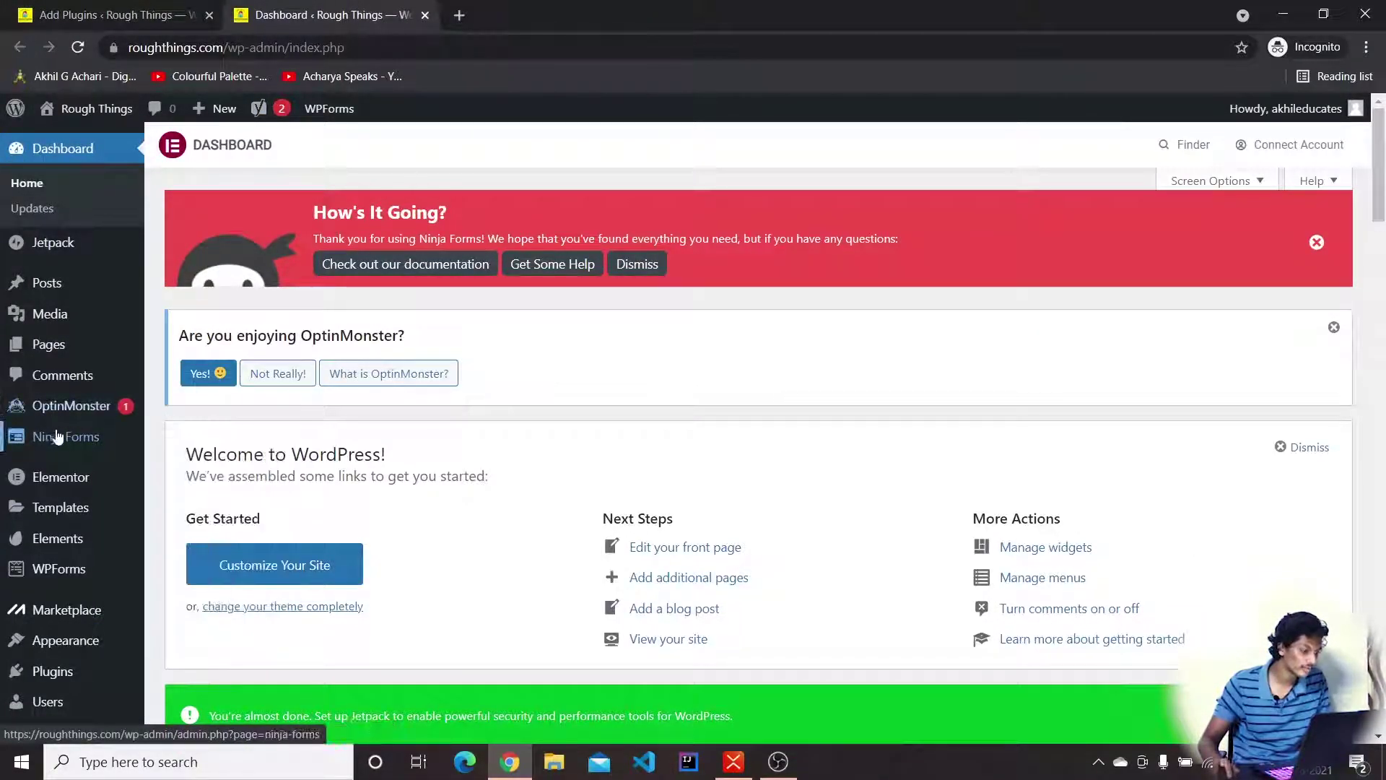
pyautogui.click(61, 444)
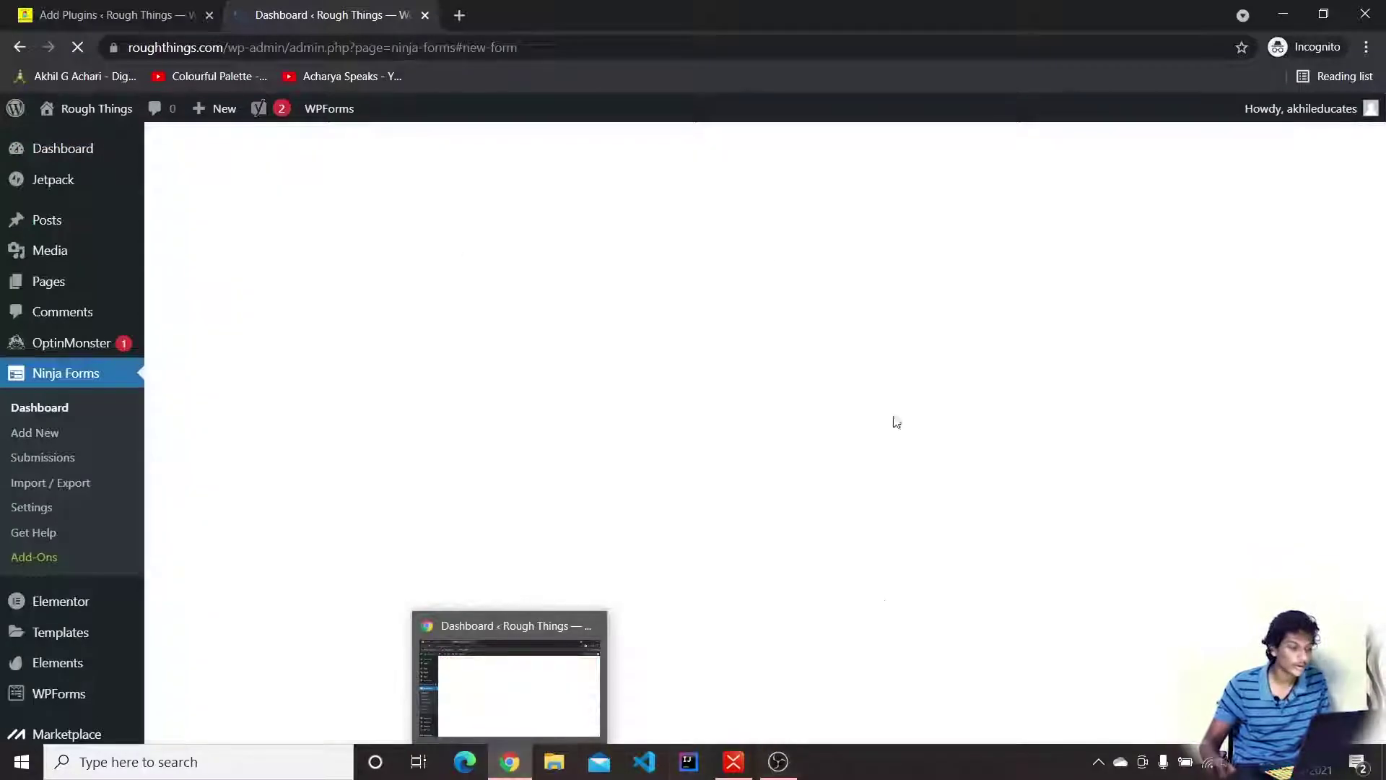
# - Look through the Ninja Forms templates, such as Blank Form, Contact Us and Event Registration
pyautogui.scroll(-3, 667, 385)
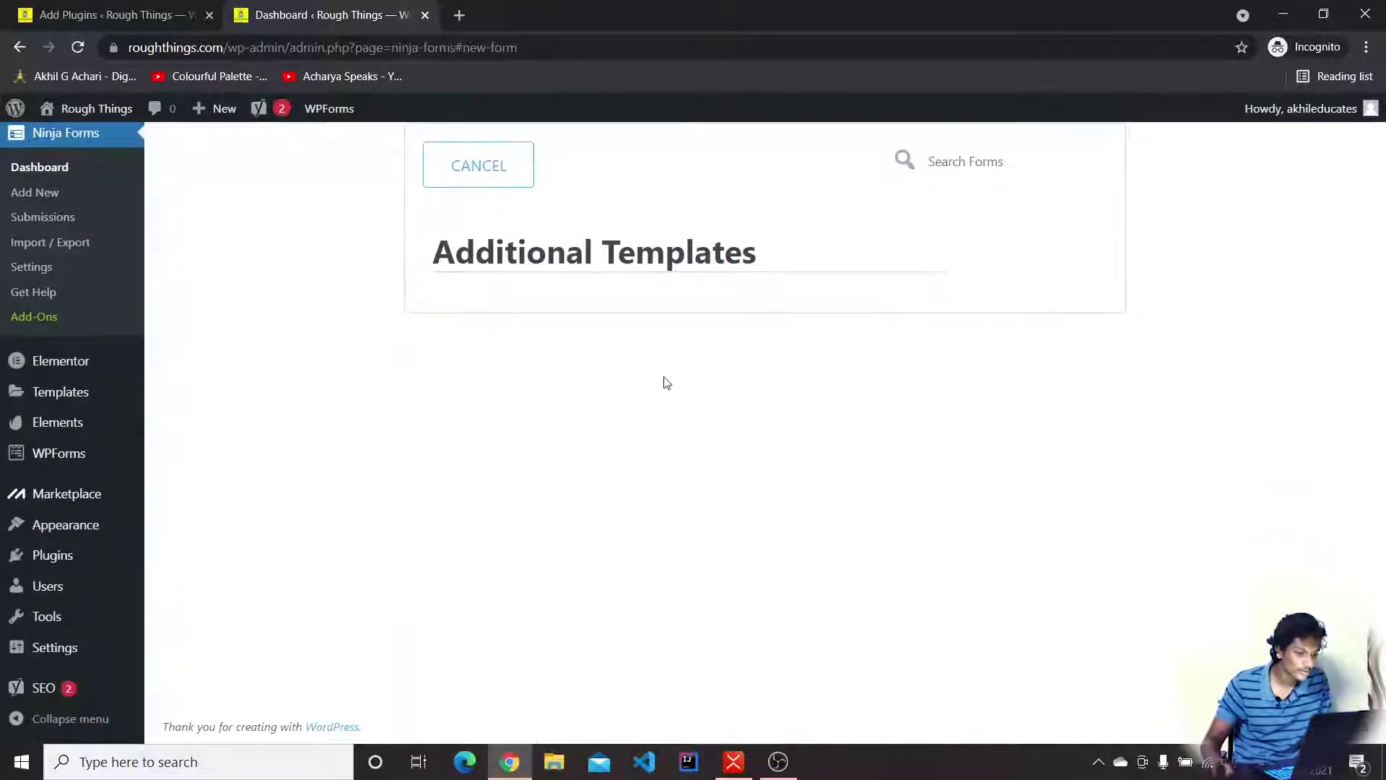
pyautogui.scroll(3, 578, 400)
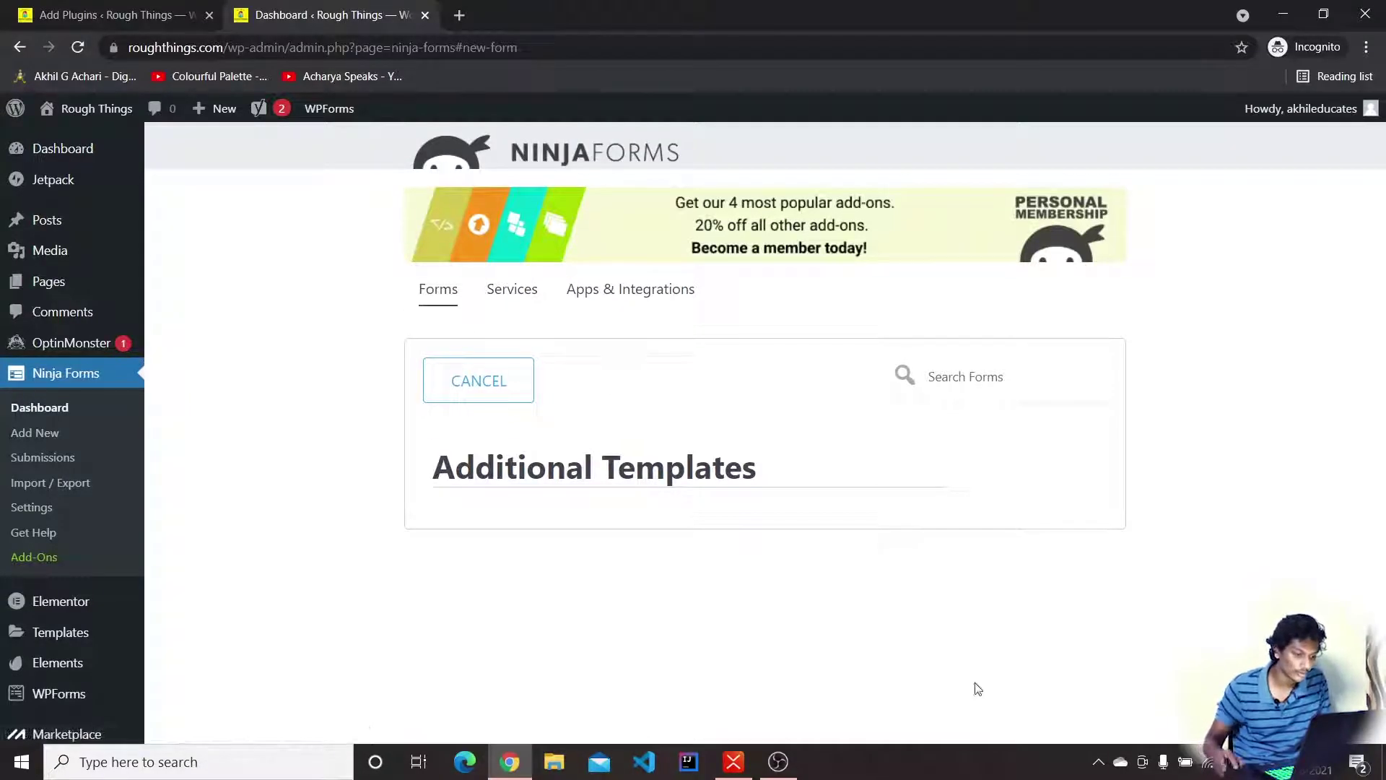
pyautogui.scroll(-5, 649, 415)
pyautogui.scroll(5, 897, 393)
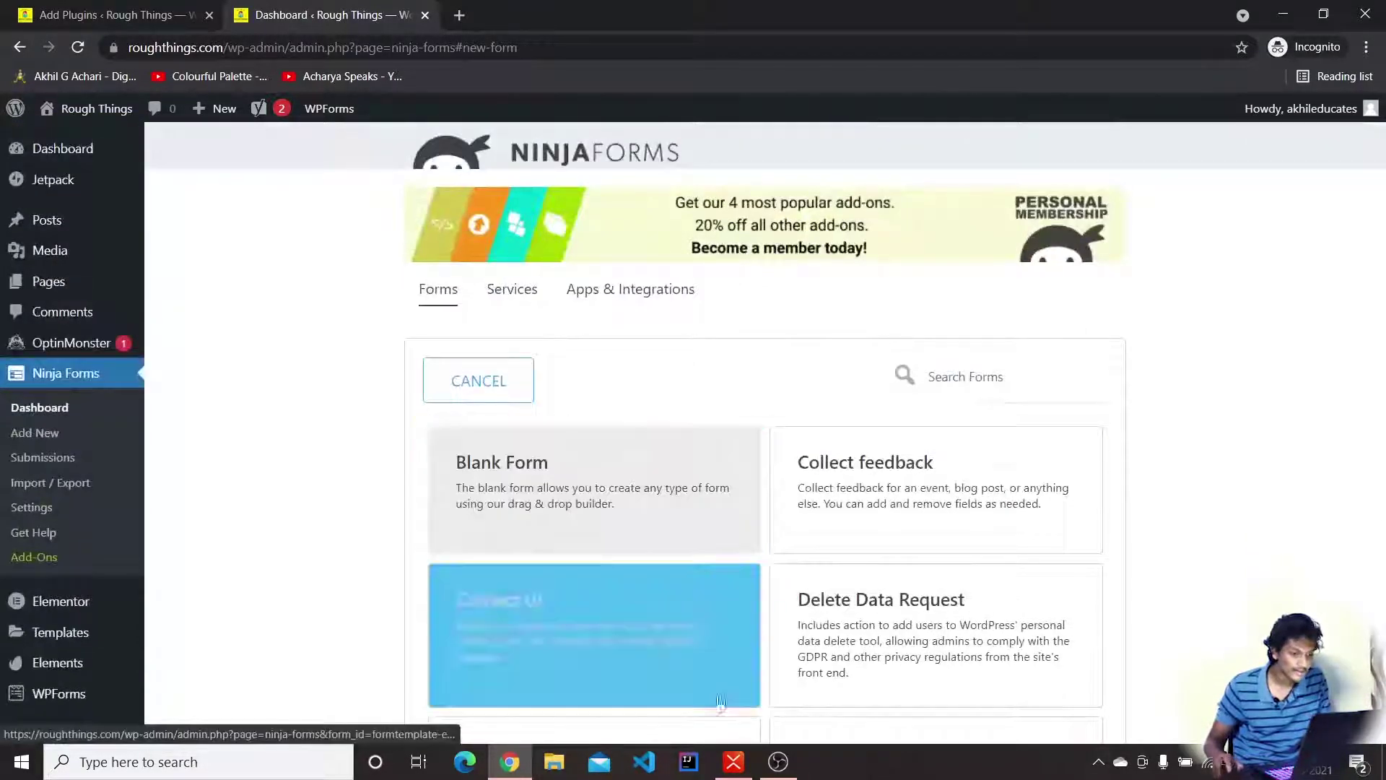
pyautogui.scroll(-4, 1334, 370)
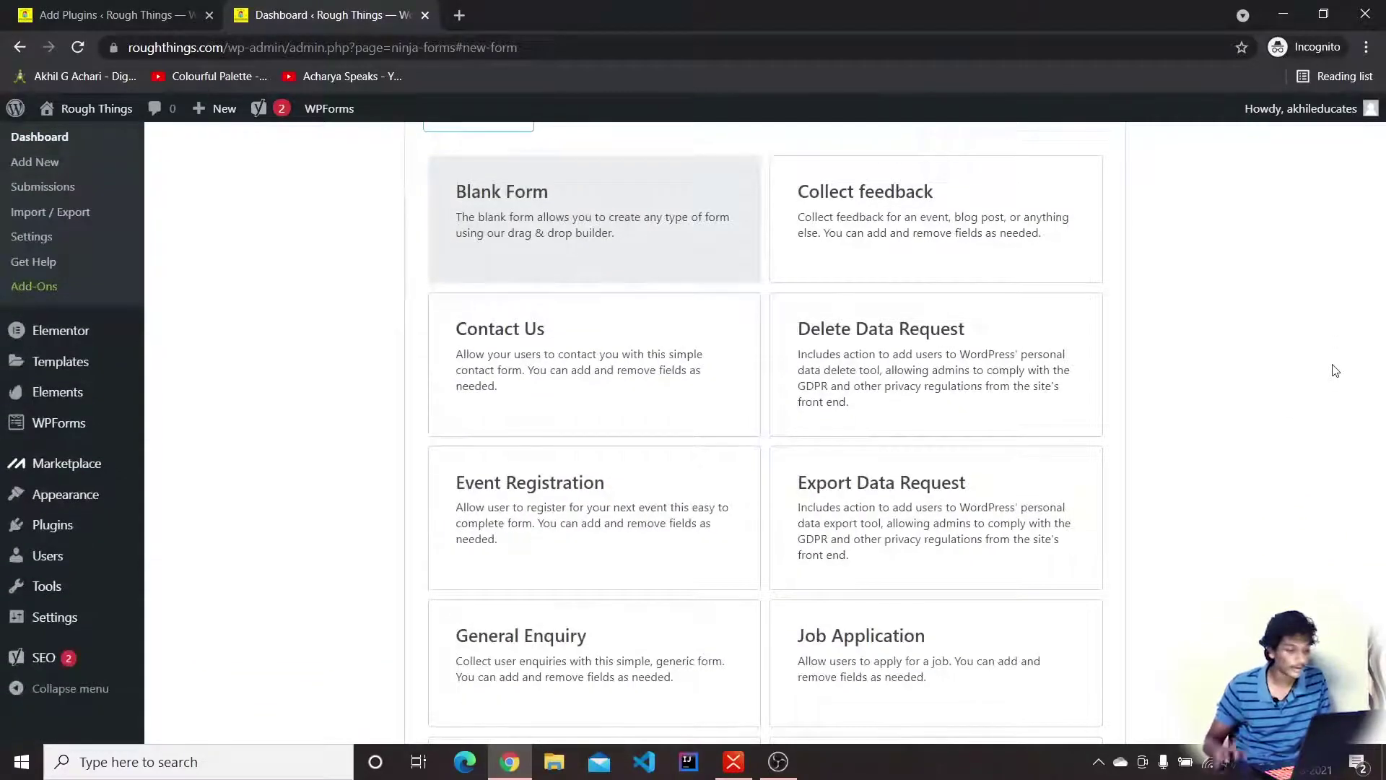
pyautogui.scroll(-2, 1307, 361)
pyautogui.scroll(5, 1191, 325)
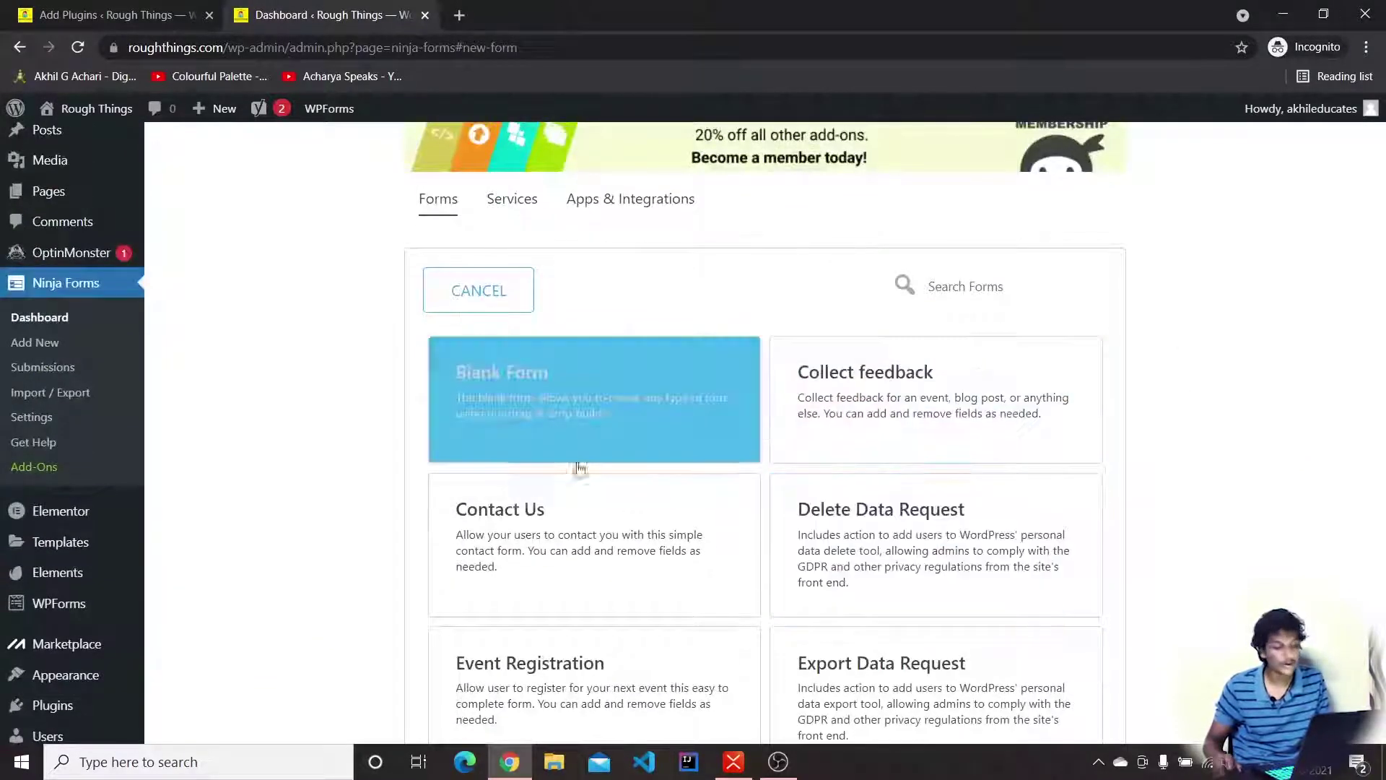
# - Open the Rough Things site in a new browser tab and view the contact form on its Contact page
pyautogui.click(122, 10)
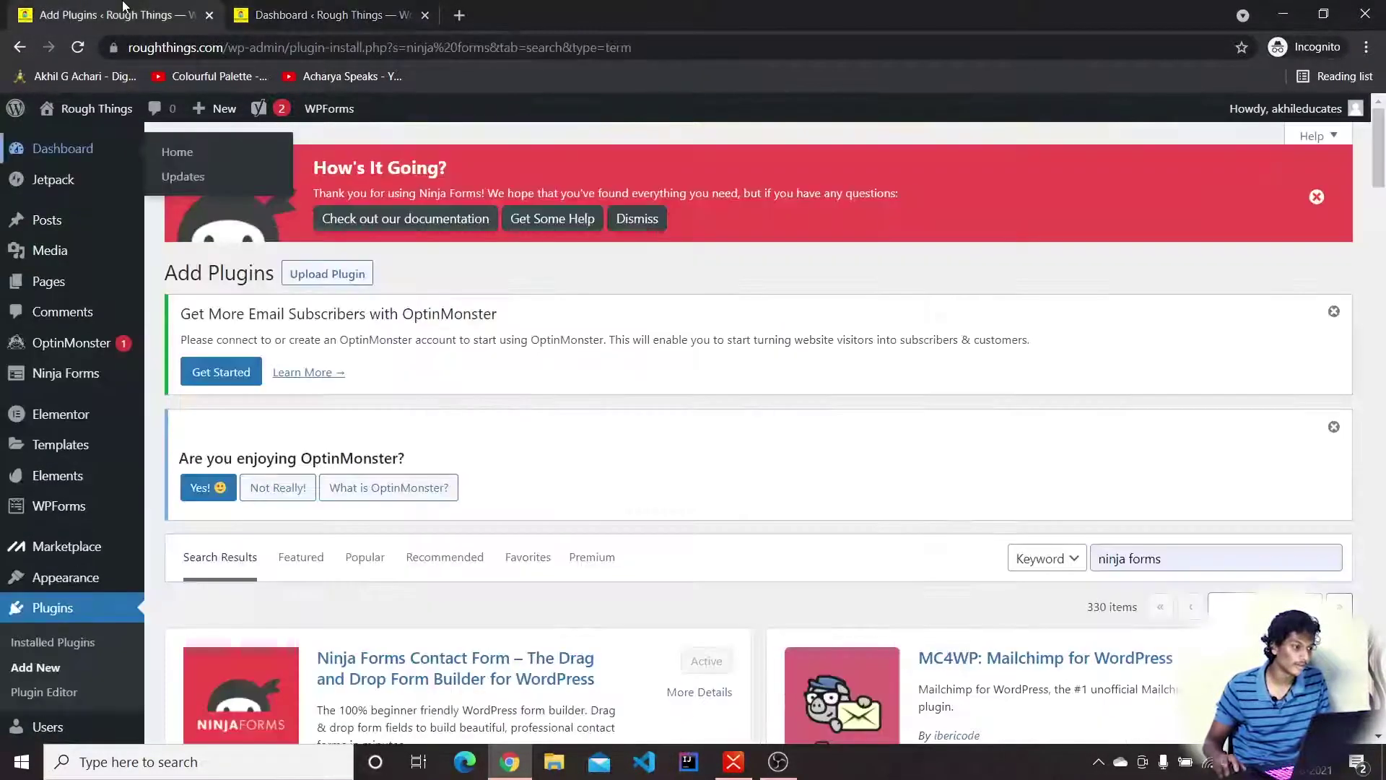
pyautogui.click(332, 14)
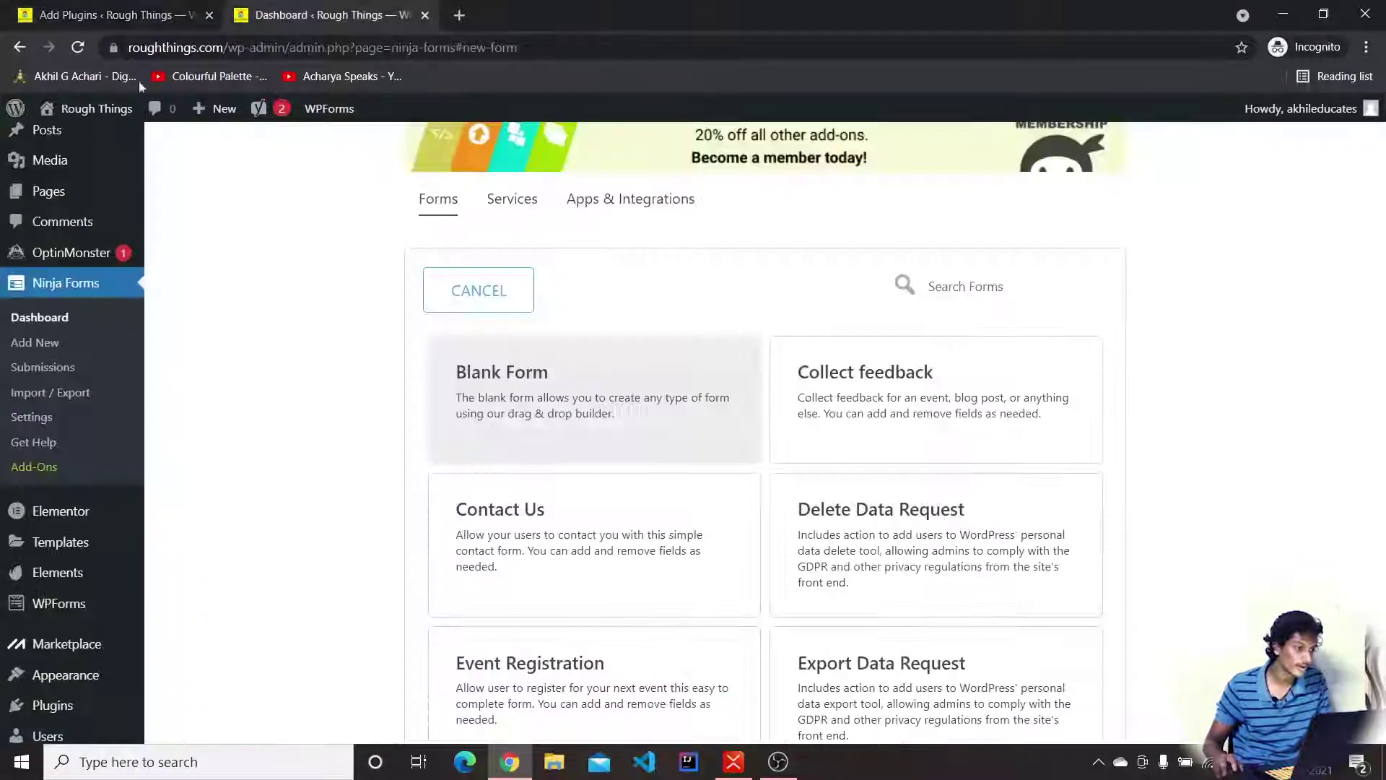
pyautogui.rightClick(92, 106)
pyautogui.click(127, 114)
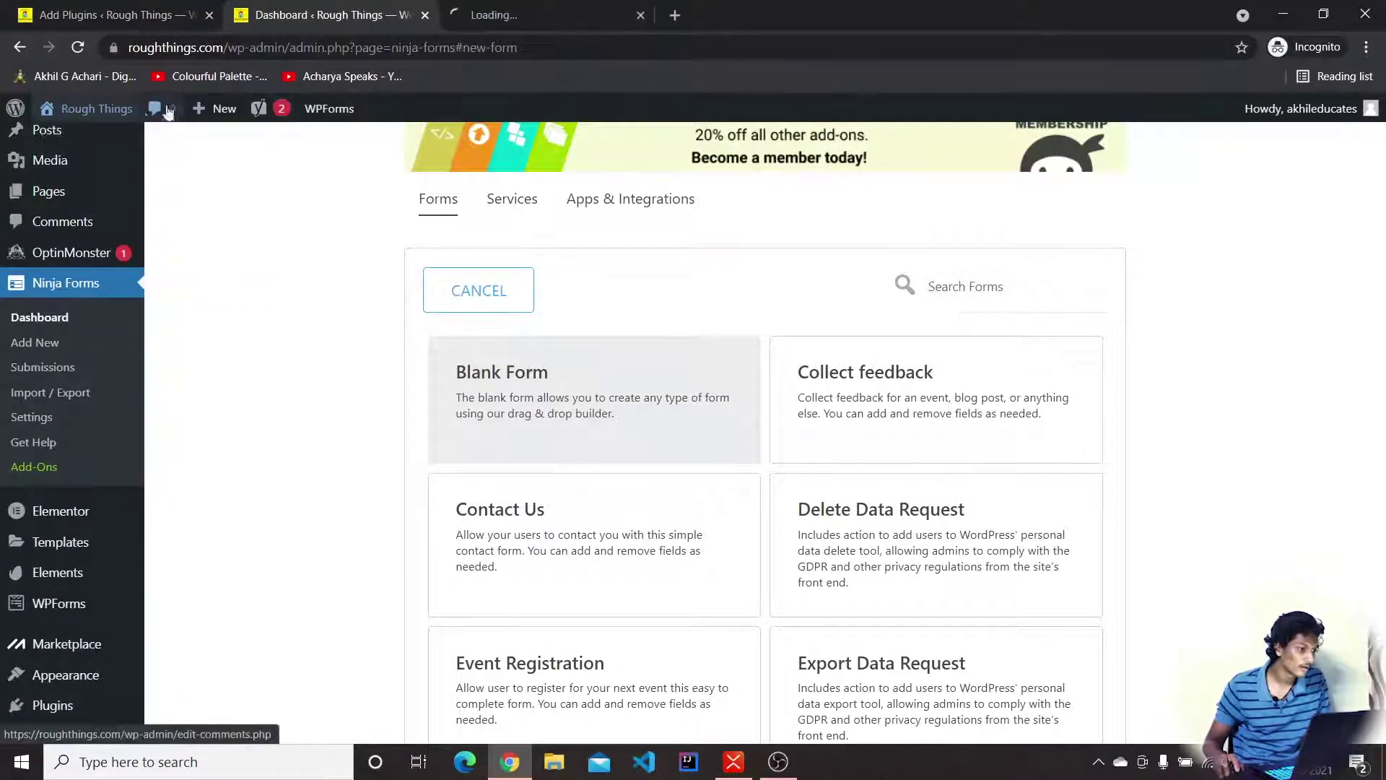
pyautogui.click(528, 8)
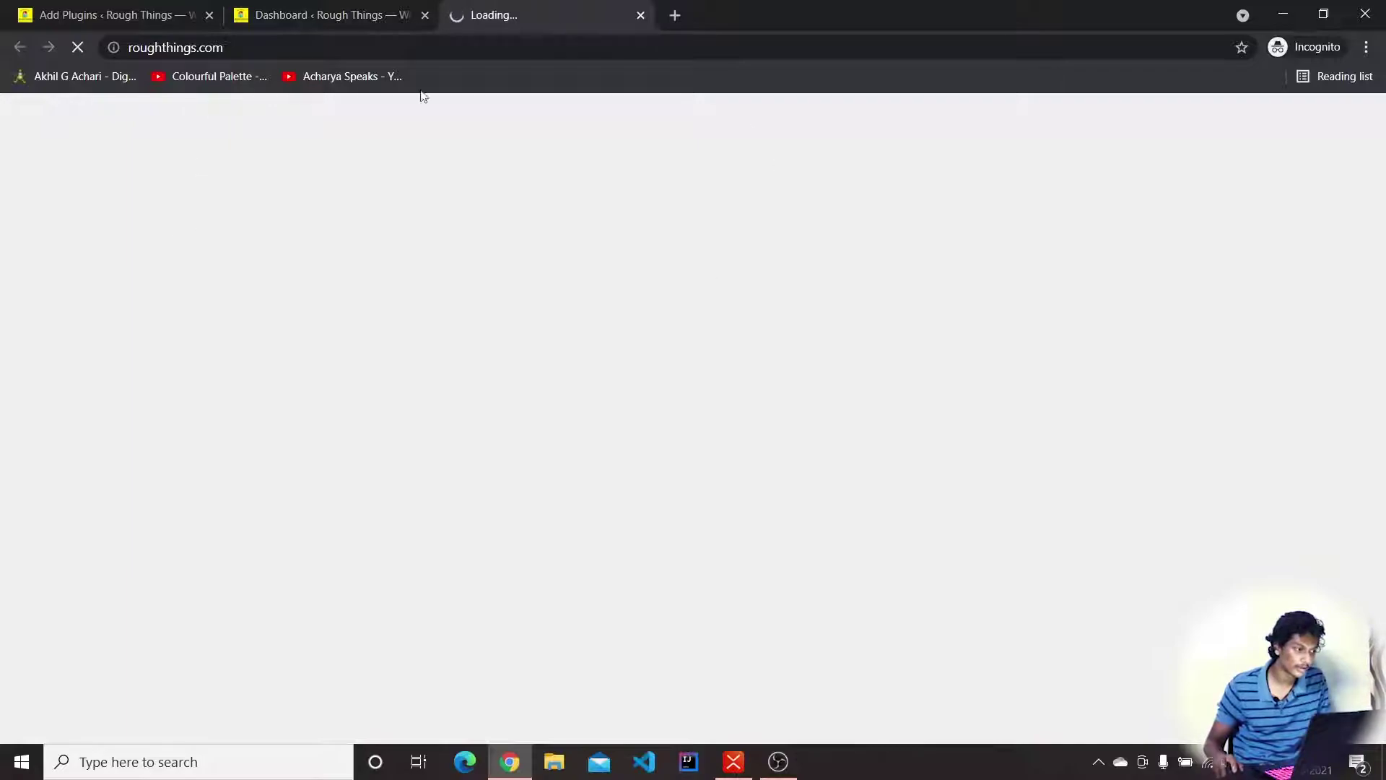
pyautogui.click(1018, 177)
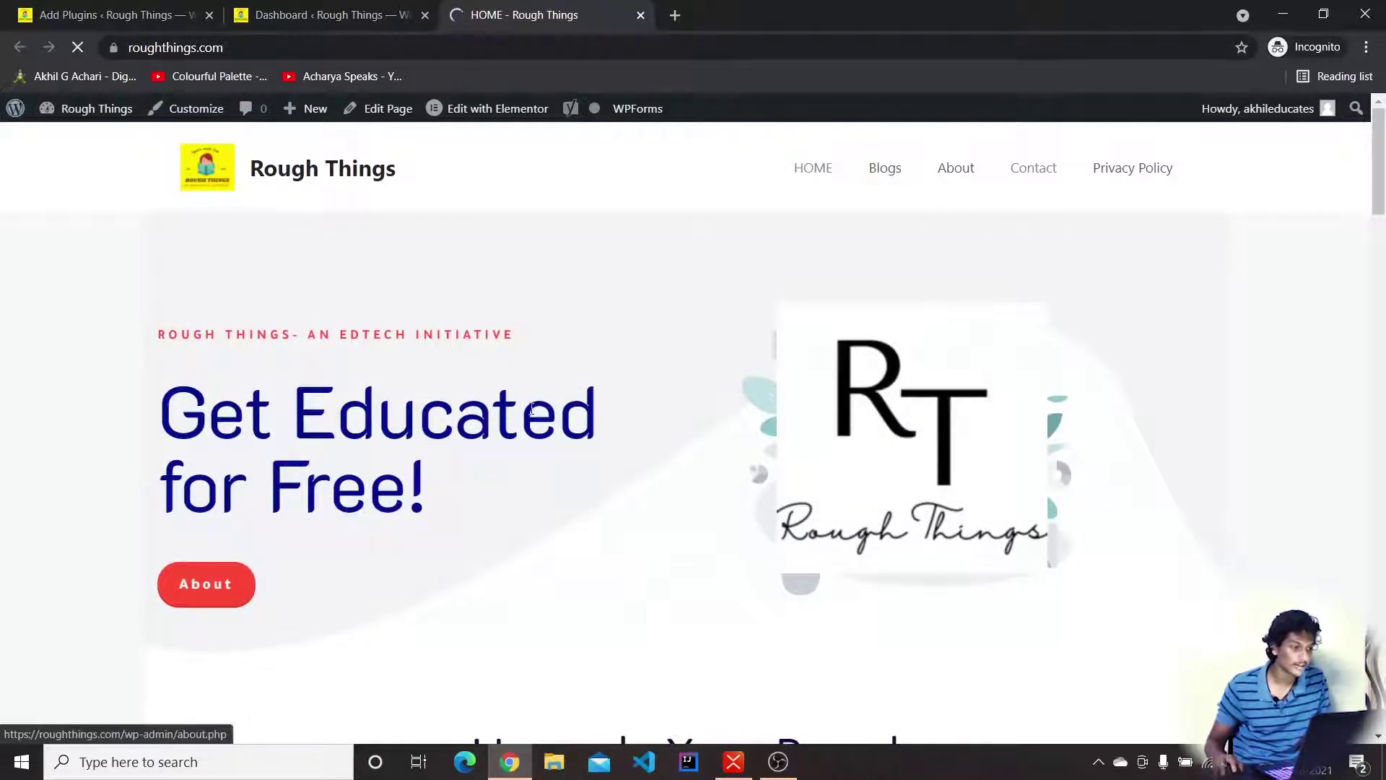
pyautogui.scroll(-5, 532, 473)
pyautogui.scroll(5, 322, 277)
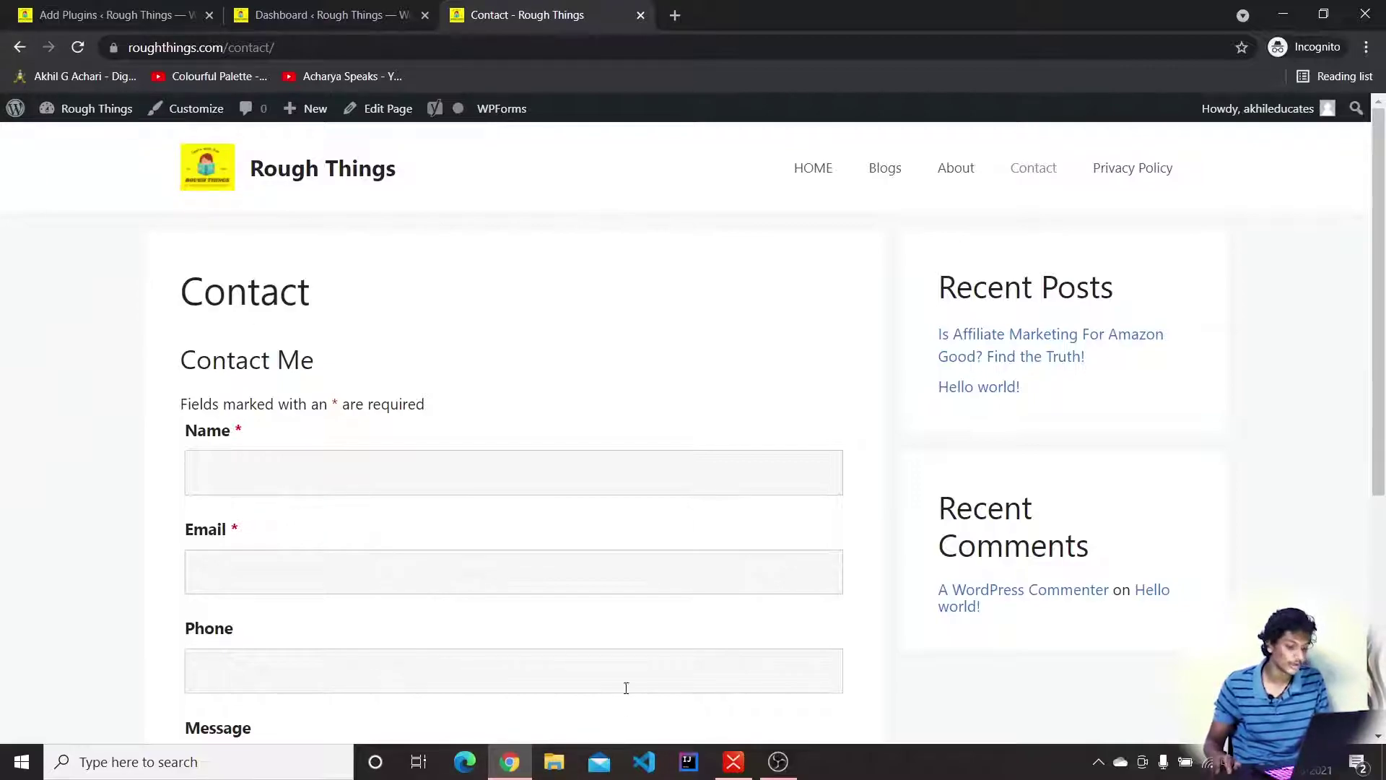
# - Check the XMind mind map for the next plugin, and return to the WordPress dashboard's browser tab
pyautogui.click(734, 762)
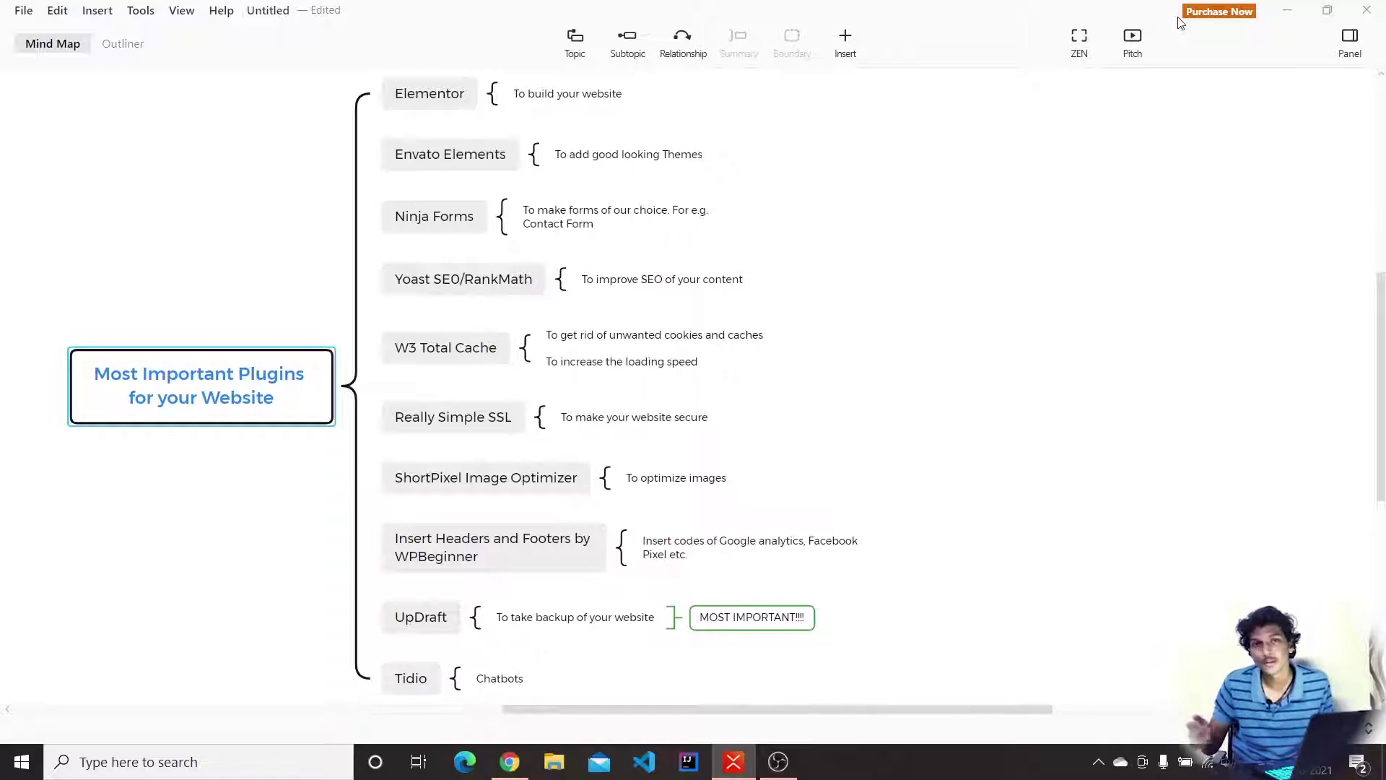
pyautogui.click(1282, 16)
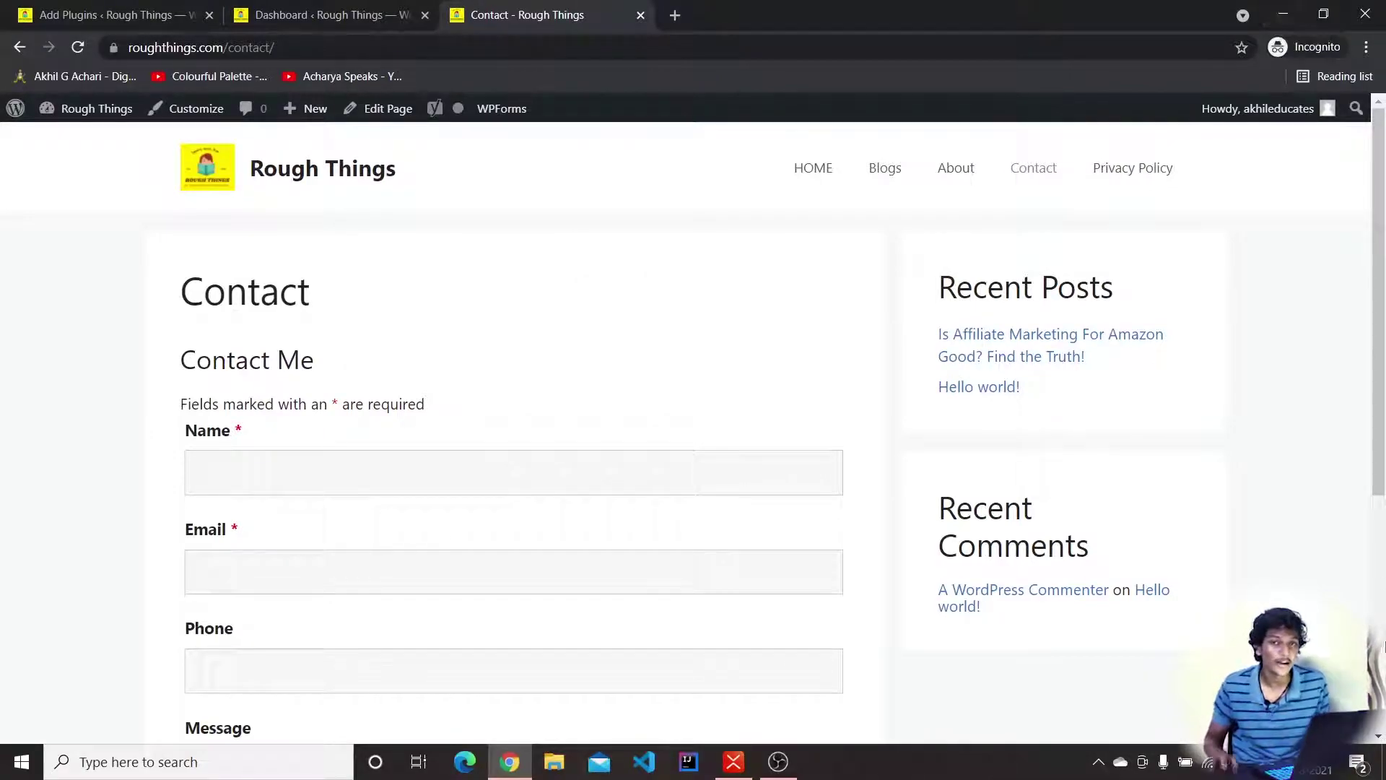
pyautogui.click(115, 14)
pyautogui.click(325, 15)
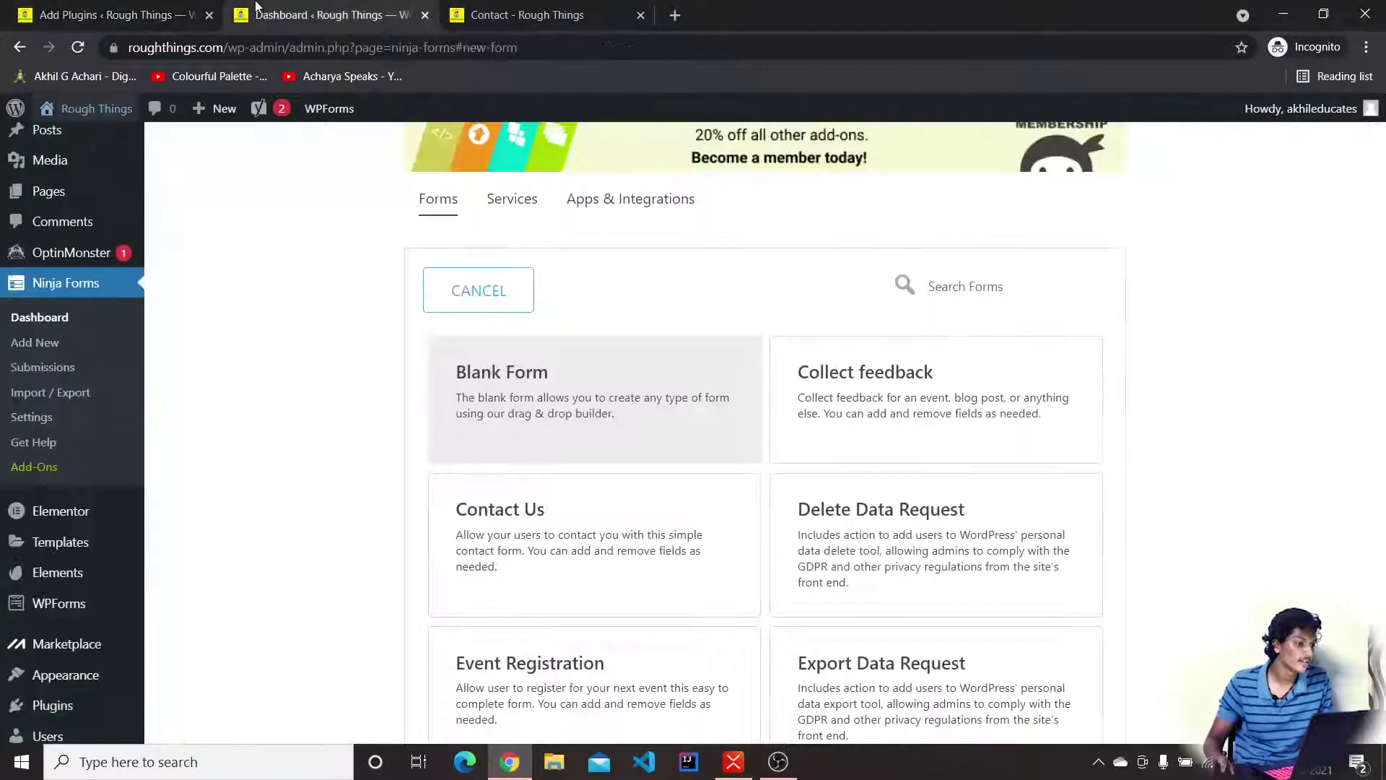
pyautogui.scroll(1, 249, 239)
pyautogui.scroll(-1, 249, 240)
pyautogui.click(99, 10)
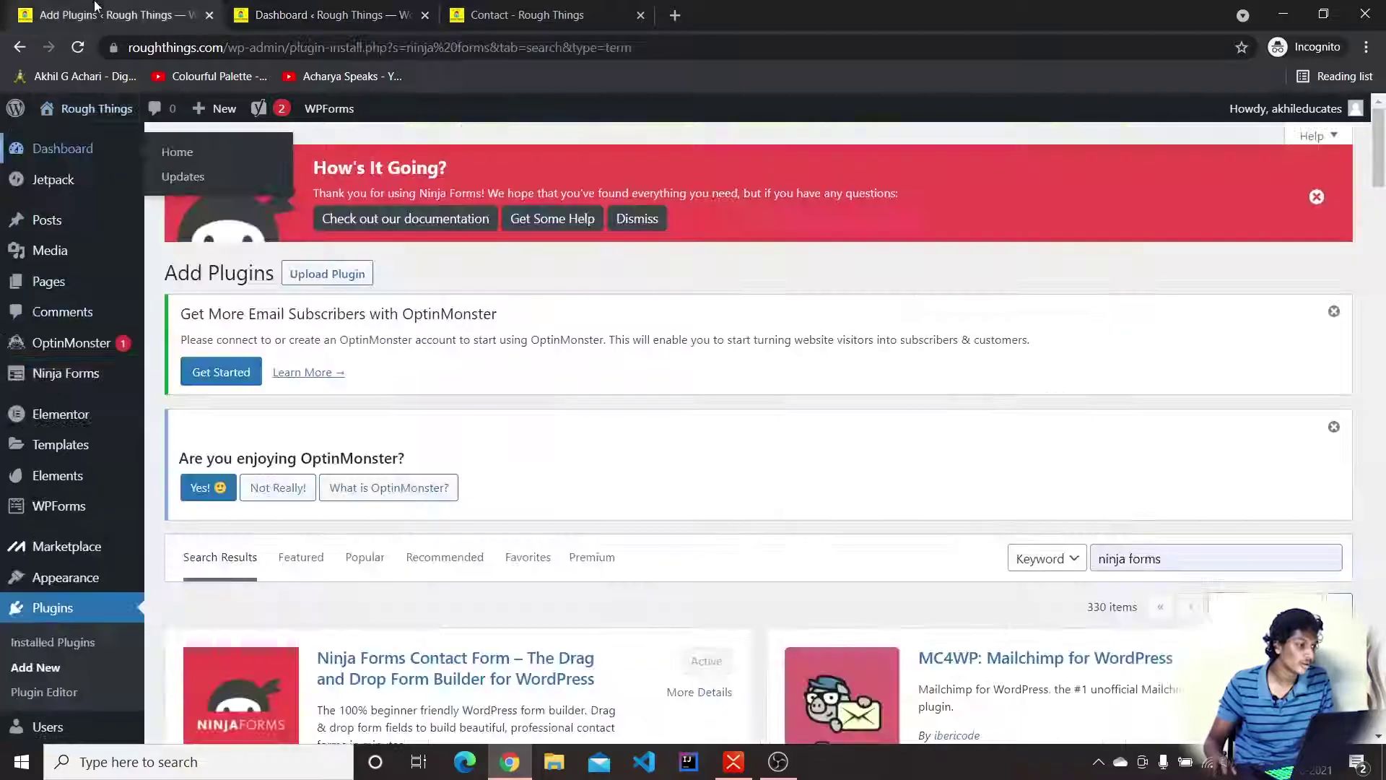
pyautogui.hotkey('ctrl', 'Tab')
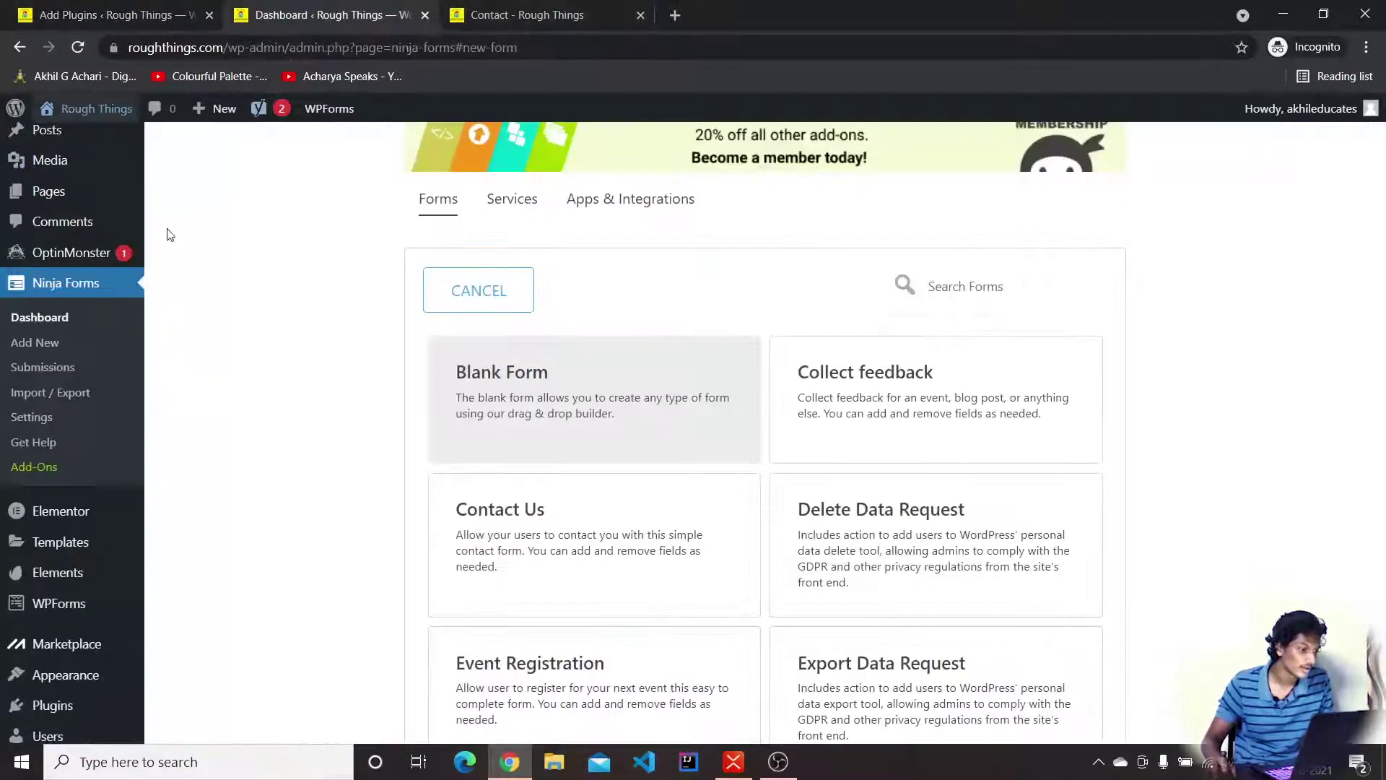
# - List all posts and open "Is Affiliate Marketing For Amazon Good? Find the Truth!" for editing
pyautogui.scroll(1, 61, 220)
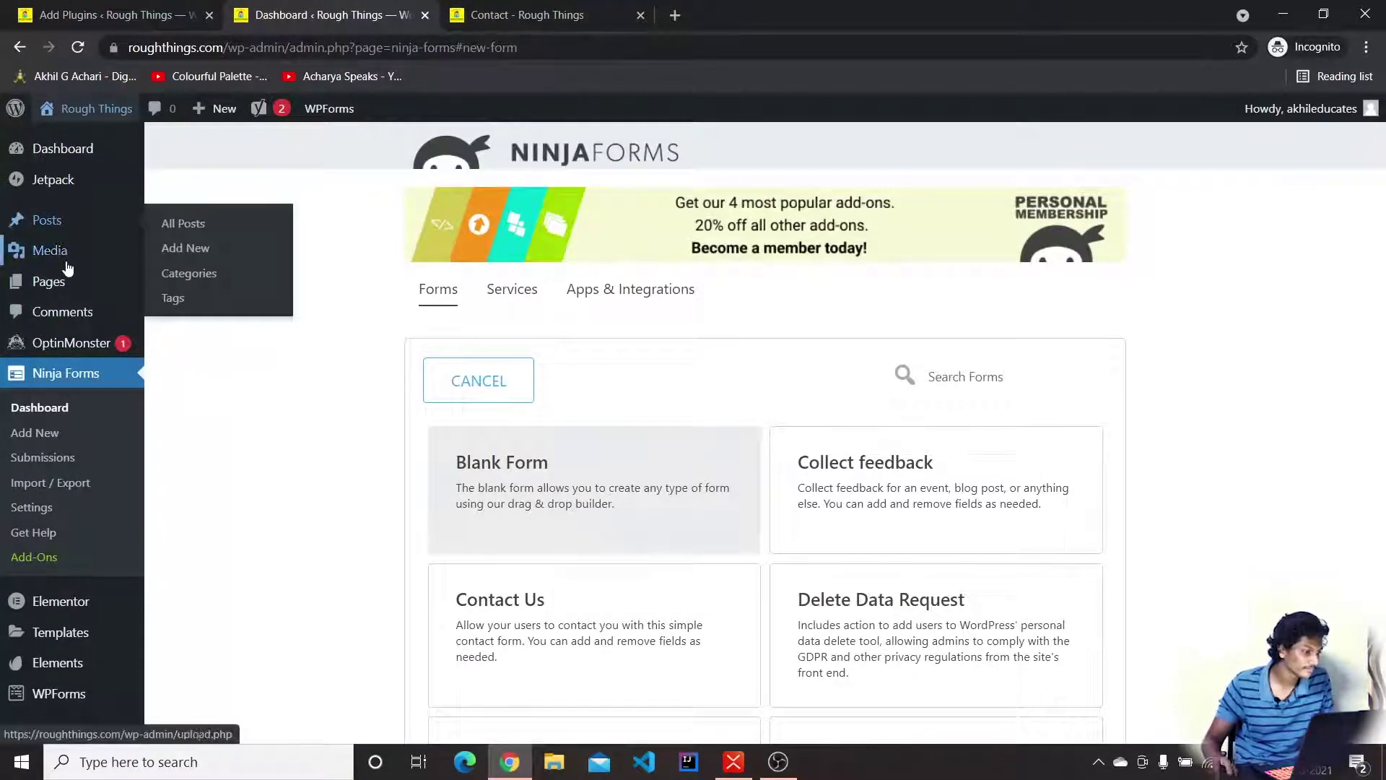
pyautogui.moveTo(67, 289)
pyautogui.moveTo(48, 223)
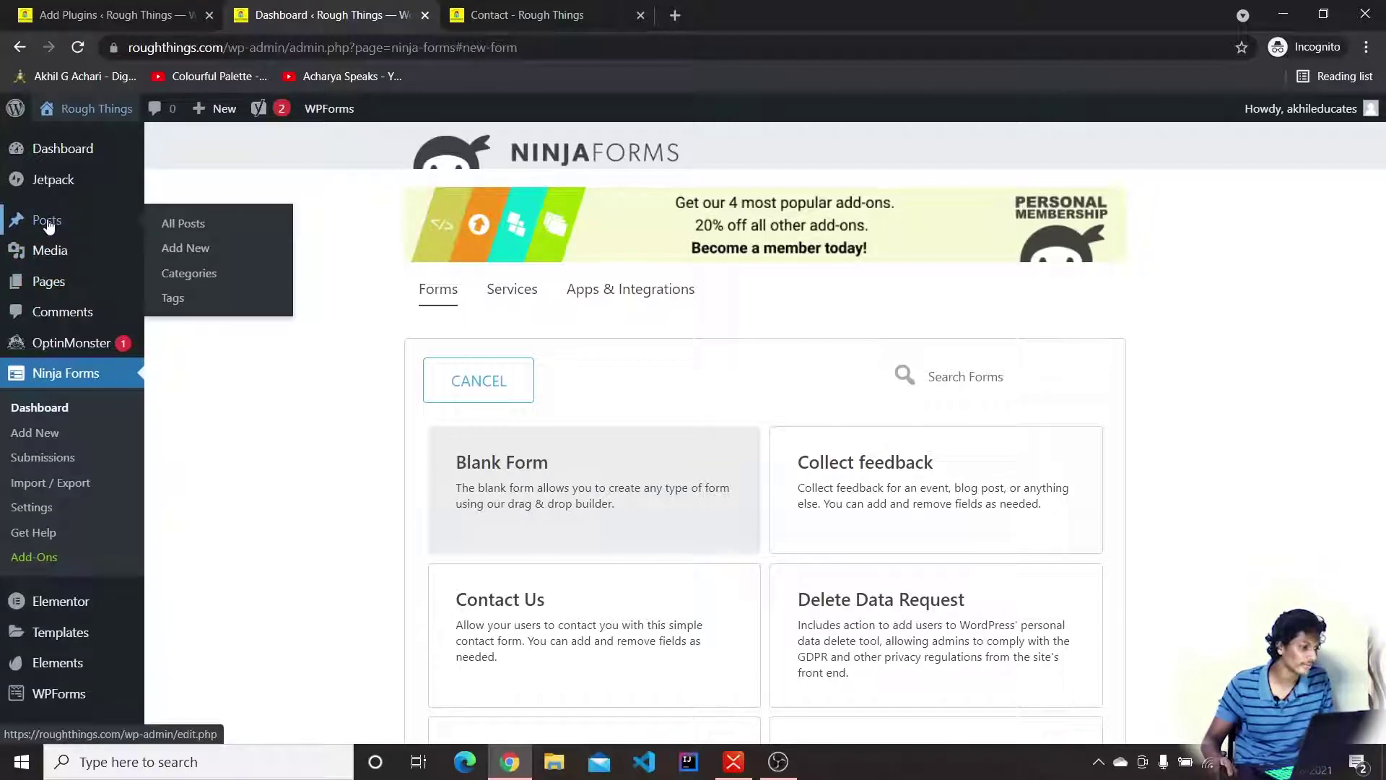
pyautogui.click(161, 226)
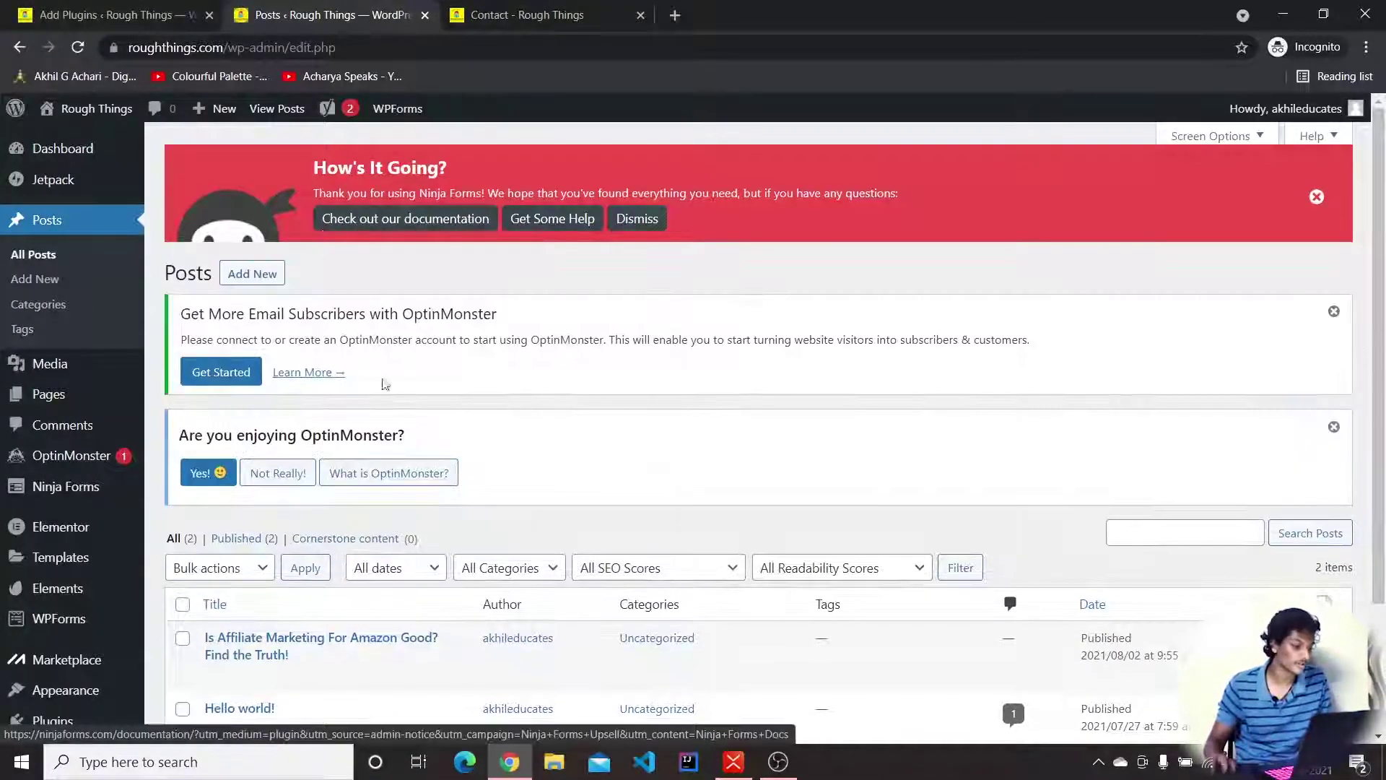
pyautogui.scroll(-3, 458, 328)
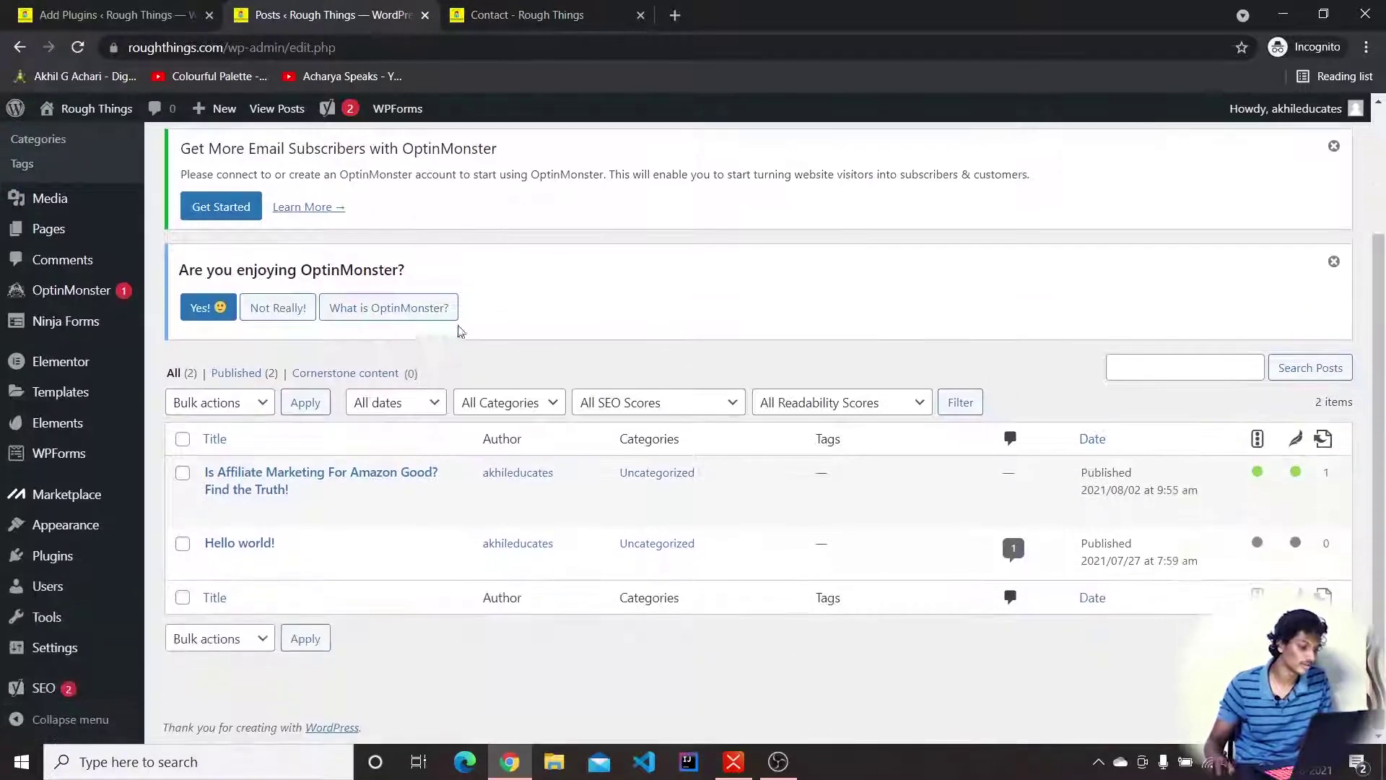
pyautogui.click(213, 511)
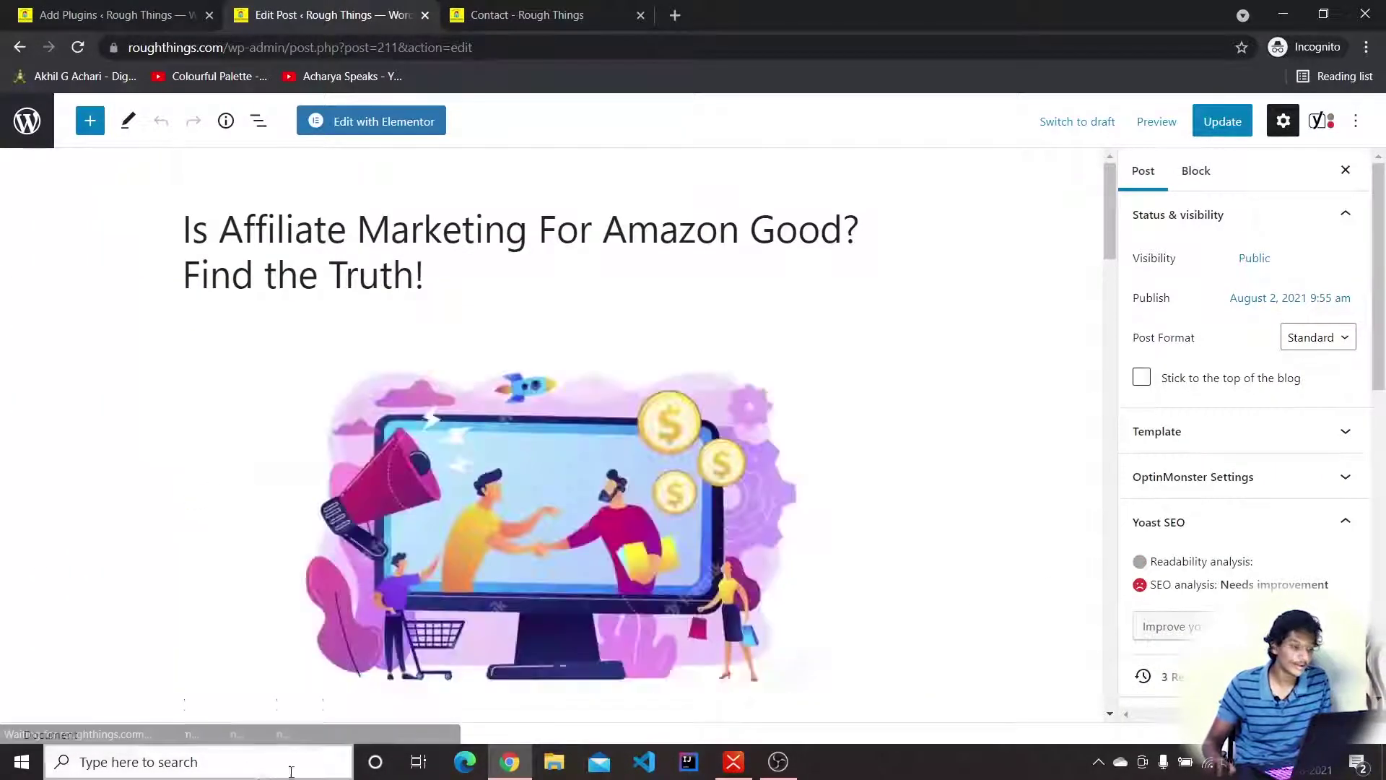
# - Examine the post's Yoast SEO section, including its focus keyphrase, Google preview, SEO title, slug and meta description
pyautogui.scroll(-10, 392, 588)
pyautogui.scroll(-20, 392, 588)
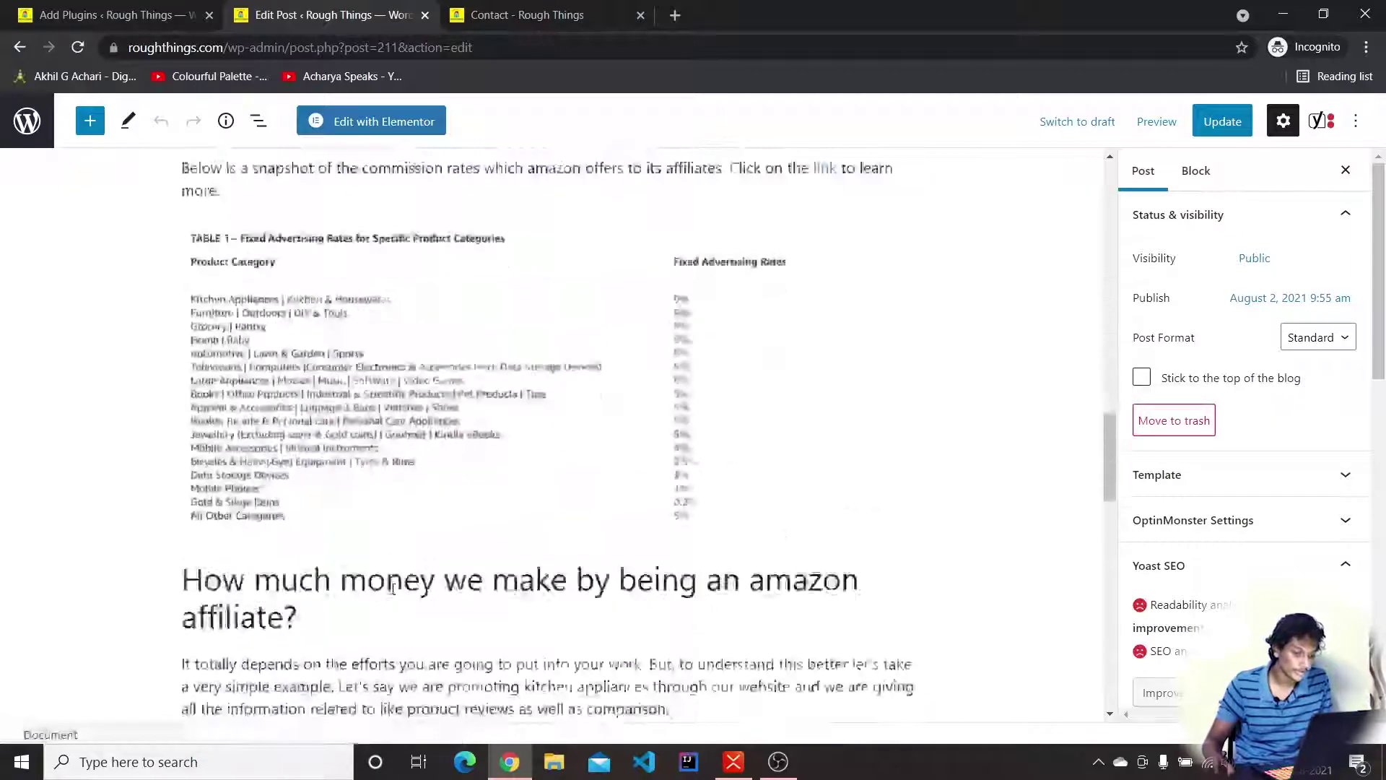
pyautogui.scroll(5, 72, 373)
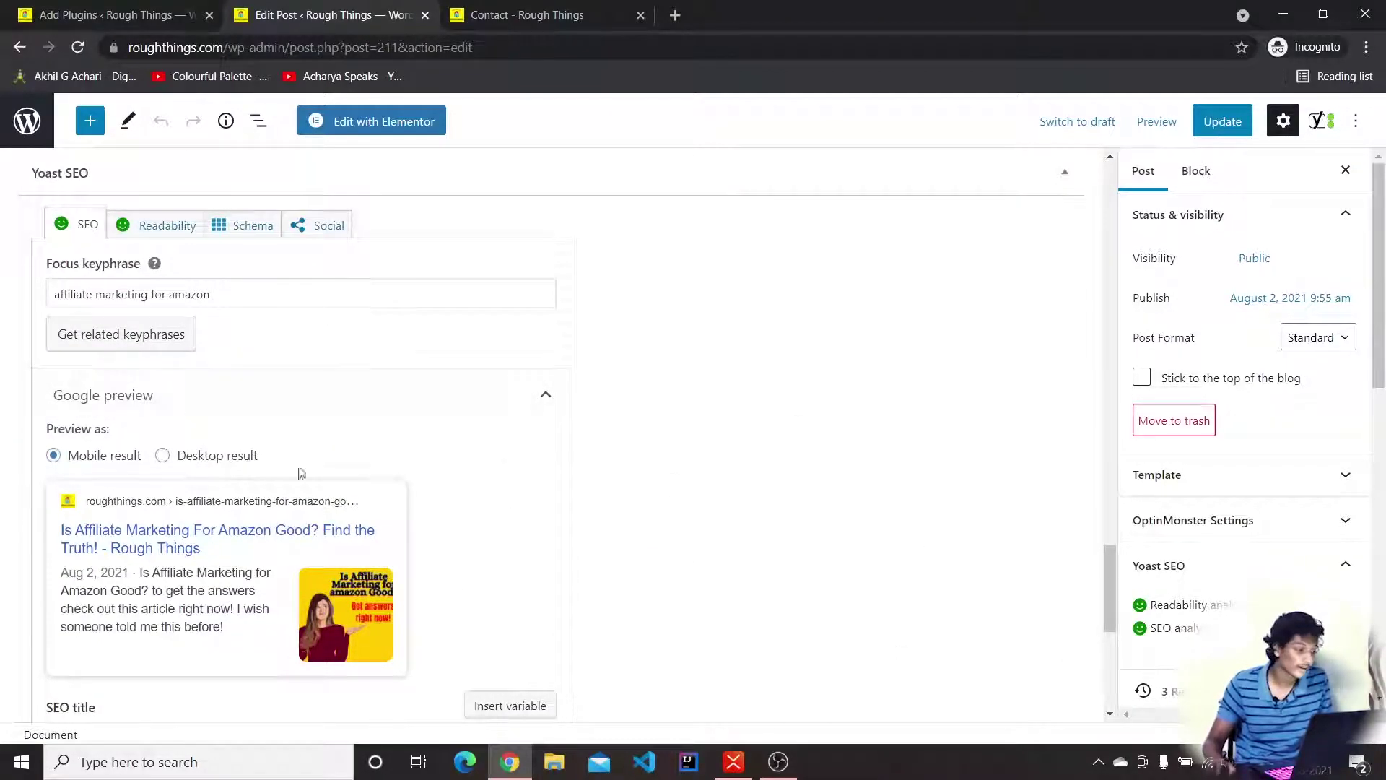
pyautogui.scroll(-6, 343, 492)
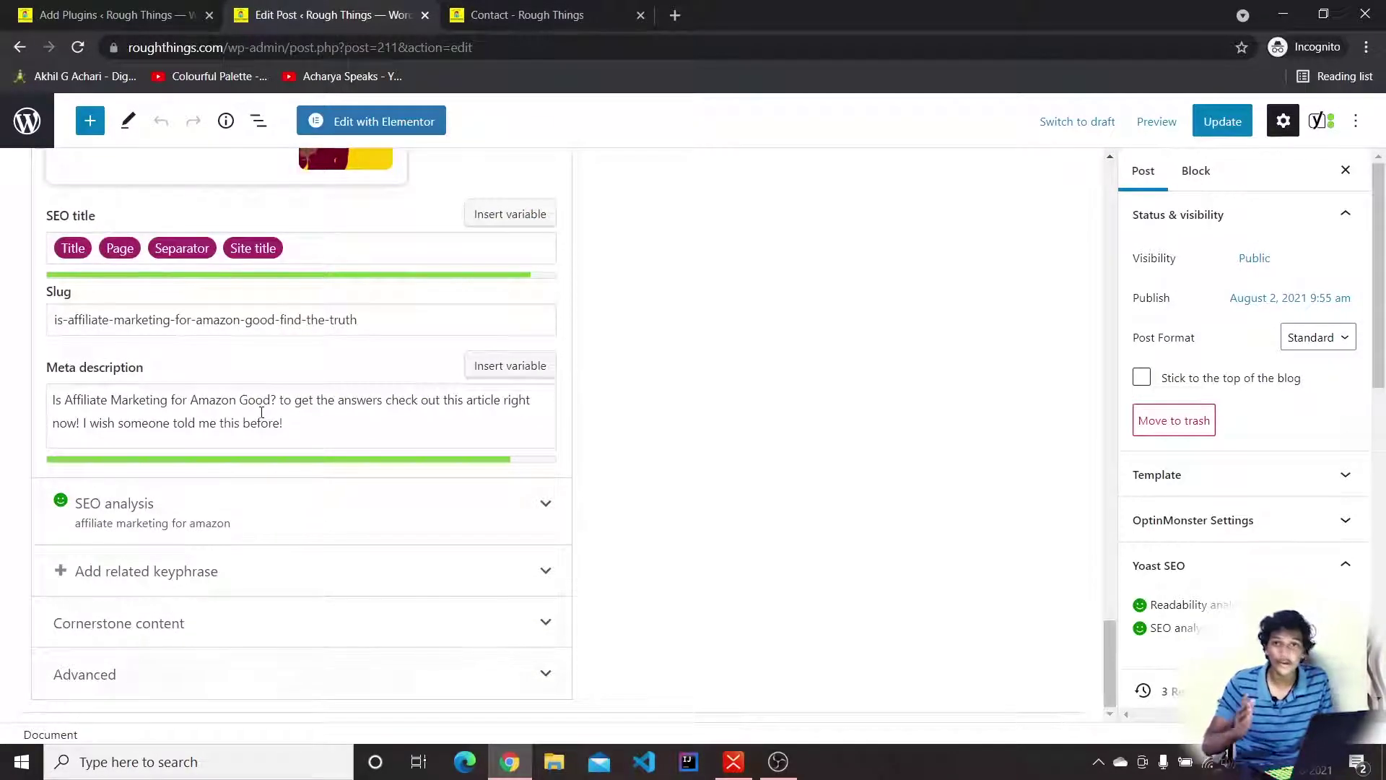
pyautogui.scroll(5, 262, 412)
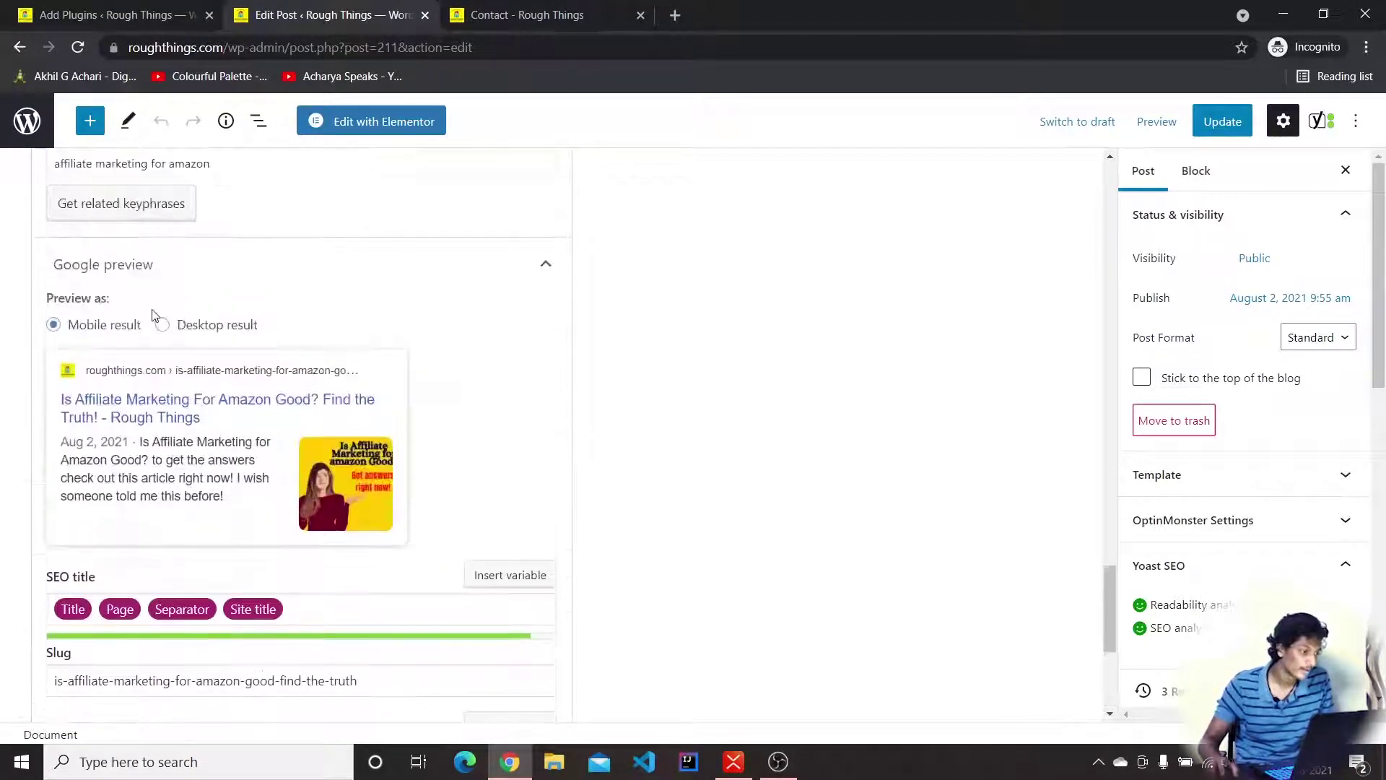
pyautogui.scroll(-3, 134, 288)
pyautogui.scroll(8, 133, 288)
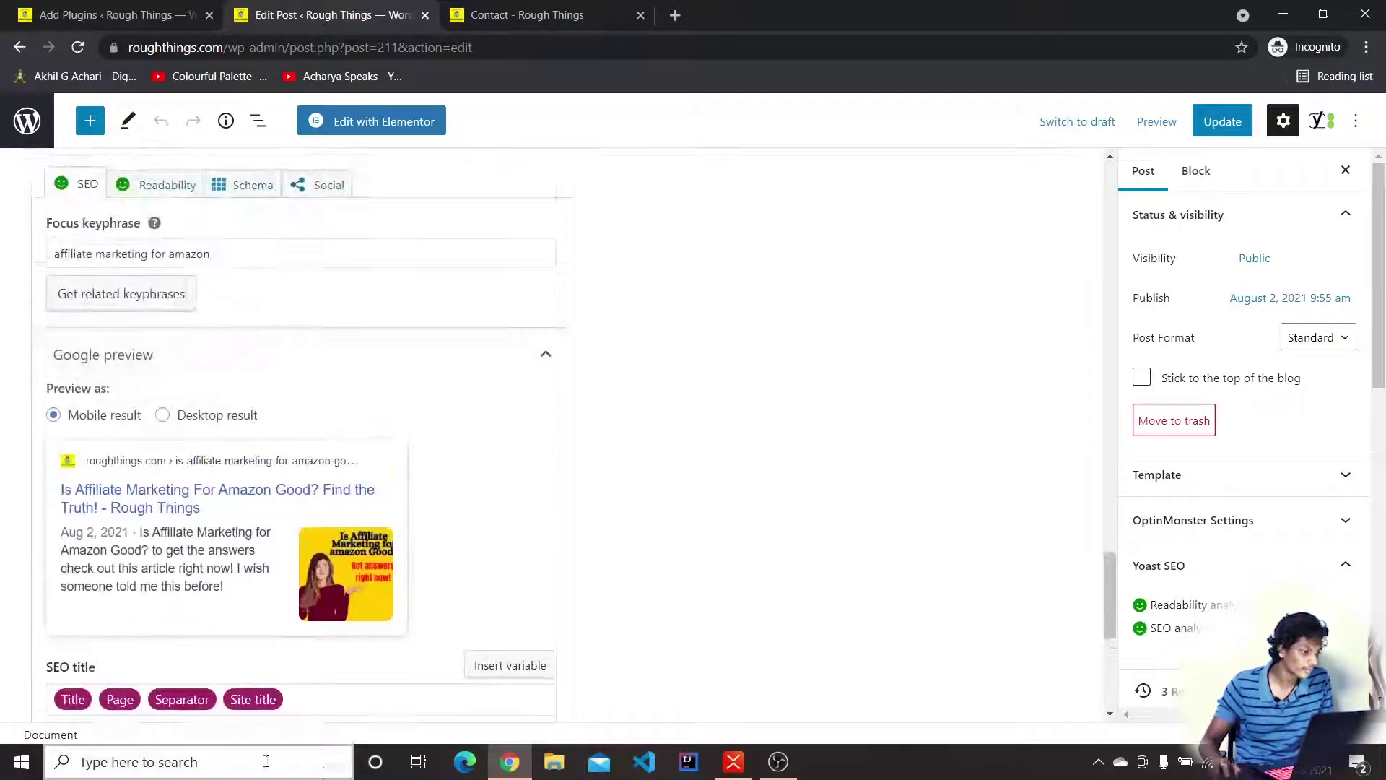
pyautogui.scroll(-8, 275, 413)
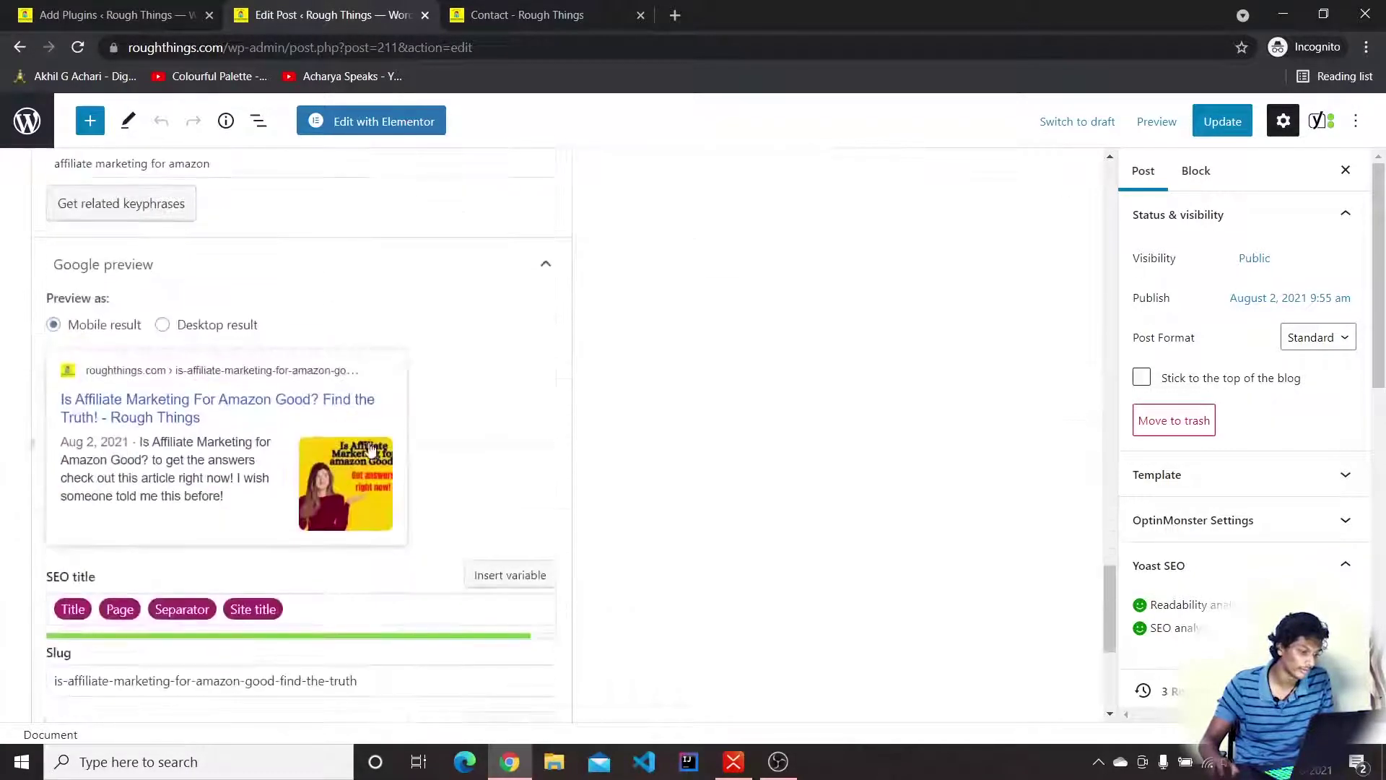
# - Expand Yoast's SEO analysis to review its results, and display the post's readability analysis
pyautogui.click(356, 494)
pyautogui.scroll(-3, 289, 393)
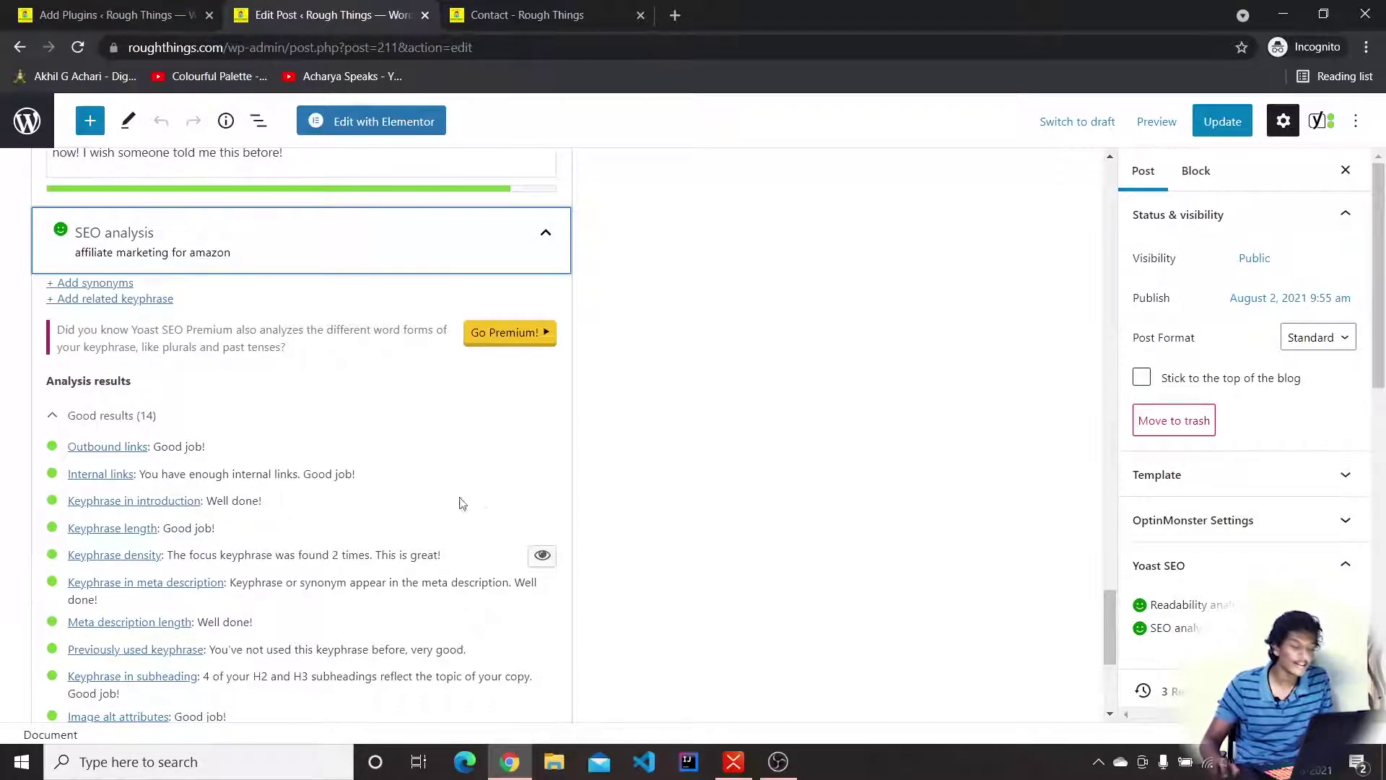
pyautogui.scroll(-4, 397, 527)
pyautogui.scroll(3, 119, 359)
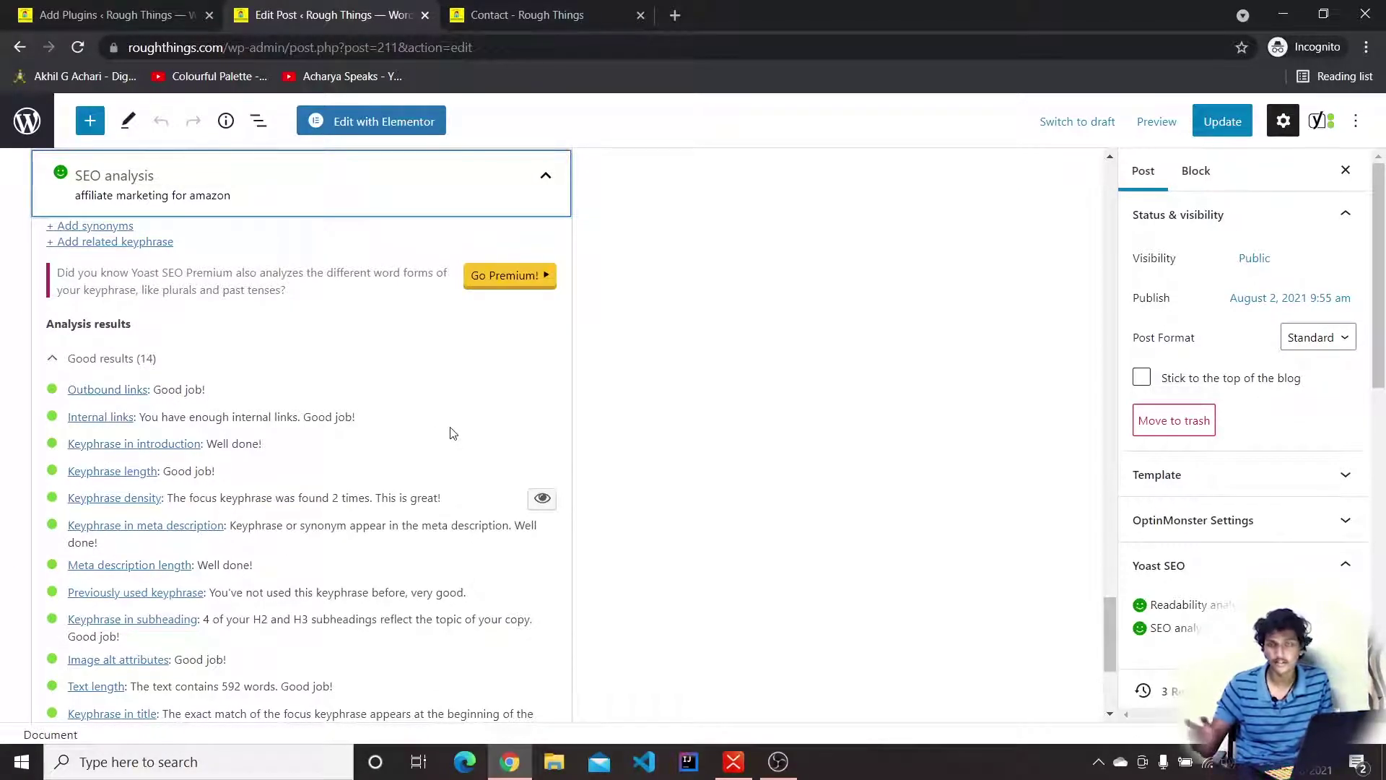
pyautogui.scroll(5, 217, 304)
pyautogui.scroll(3, 226, 484)
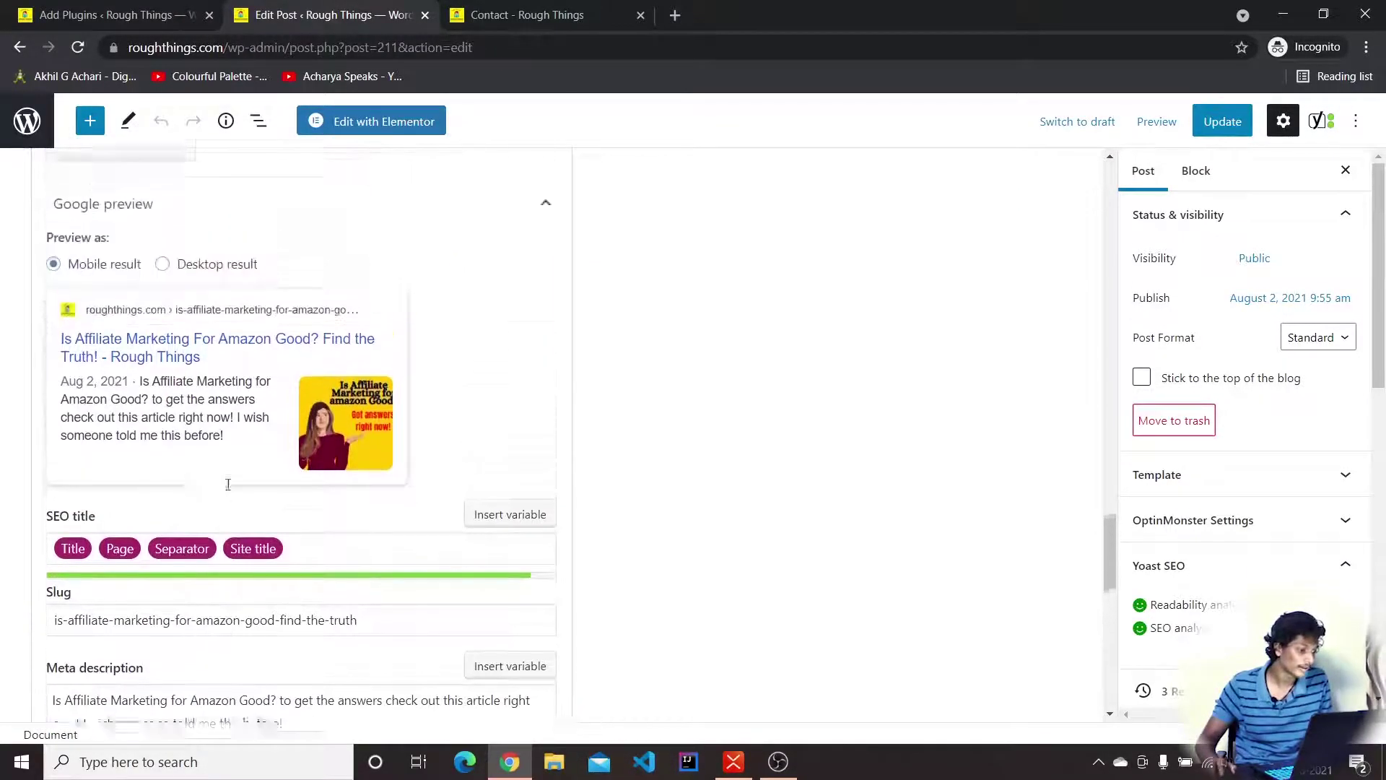
pyautogui.scroll(3, 192, 308)
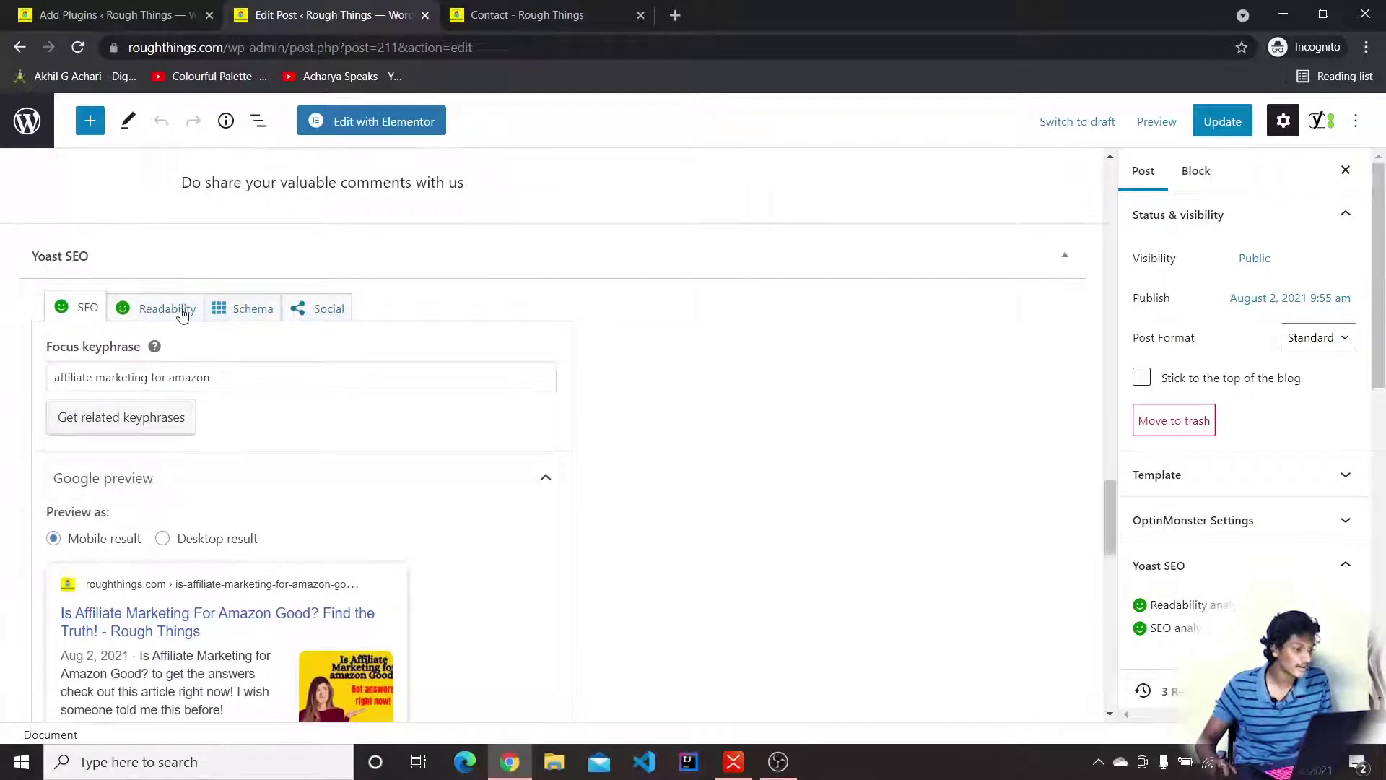
pyautogui.click(182, 312)
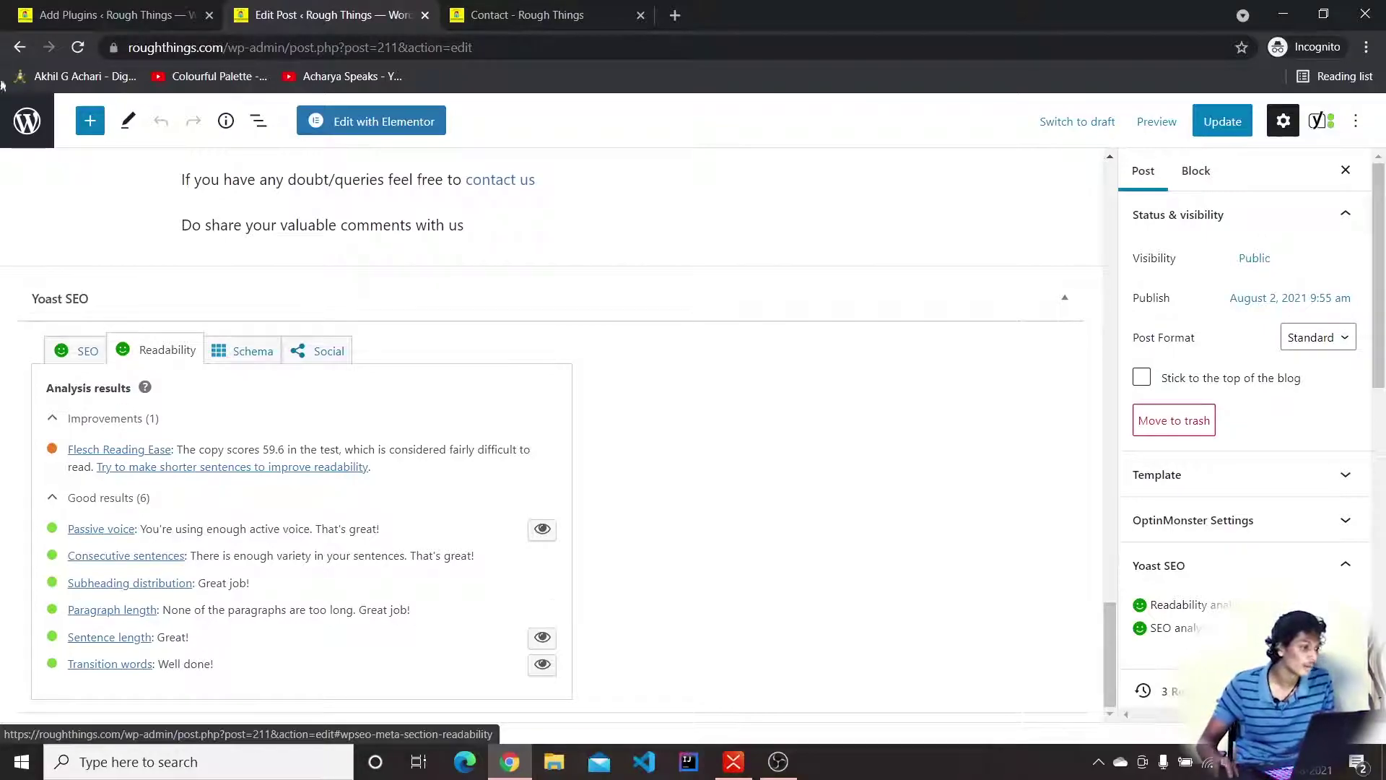
# - Return to the Add Plugins page and consult the XMind mind map for the plugin that follows Yoast SEO
pyautogui.click(73, 14)
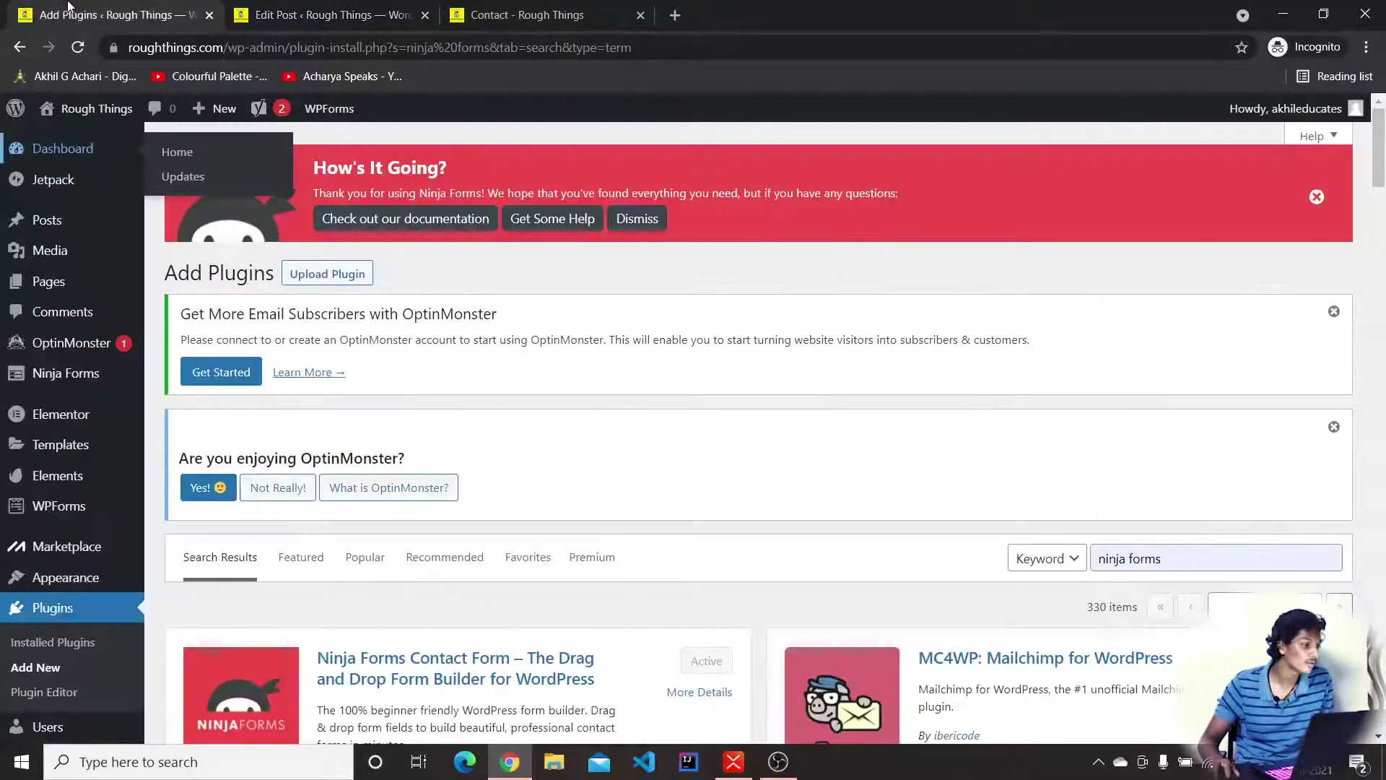
pyautogui.click(722, 758)
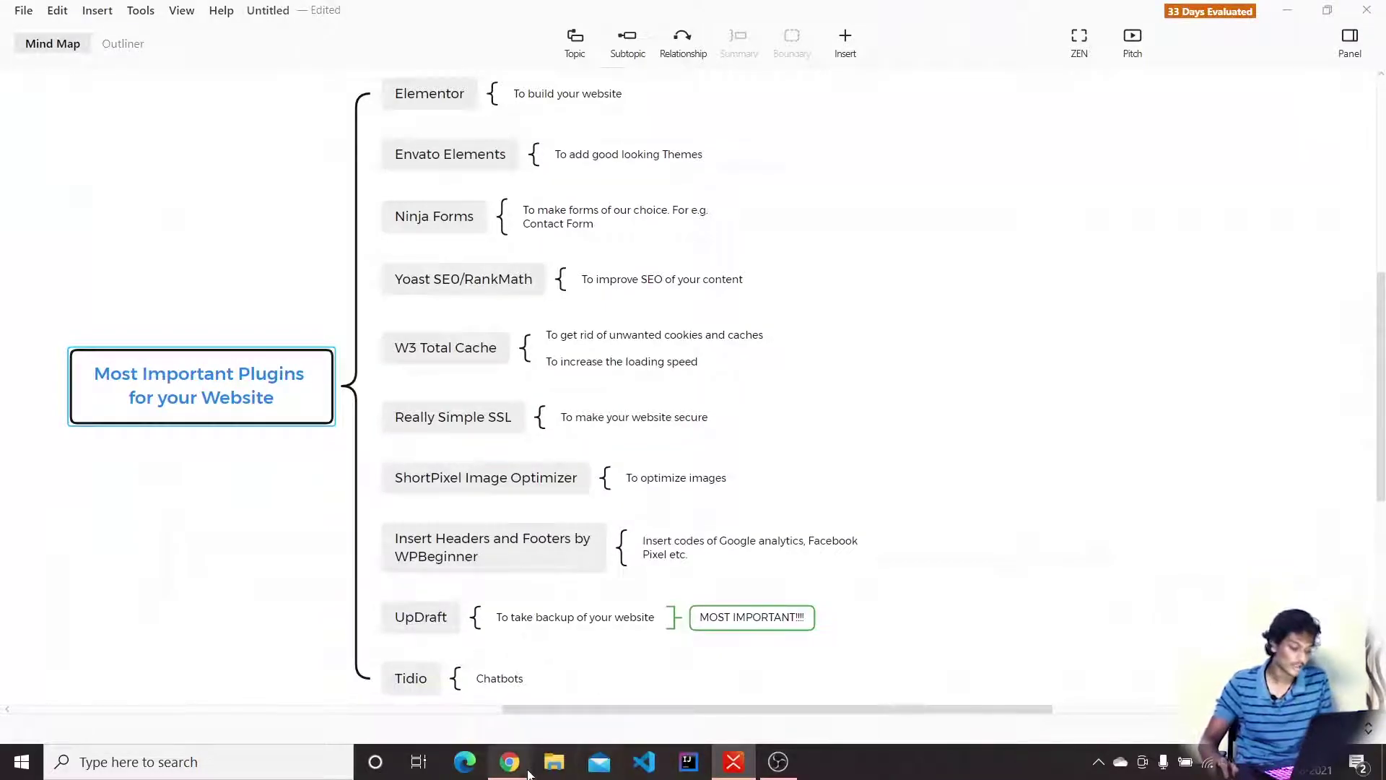
pyautogui.click(1288, 16)
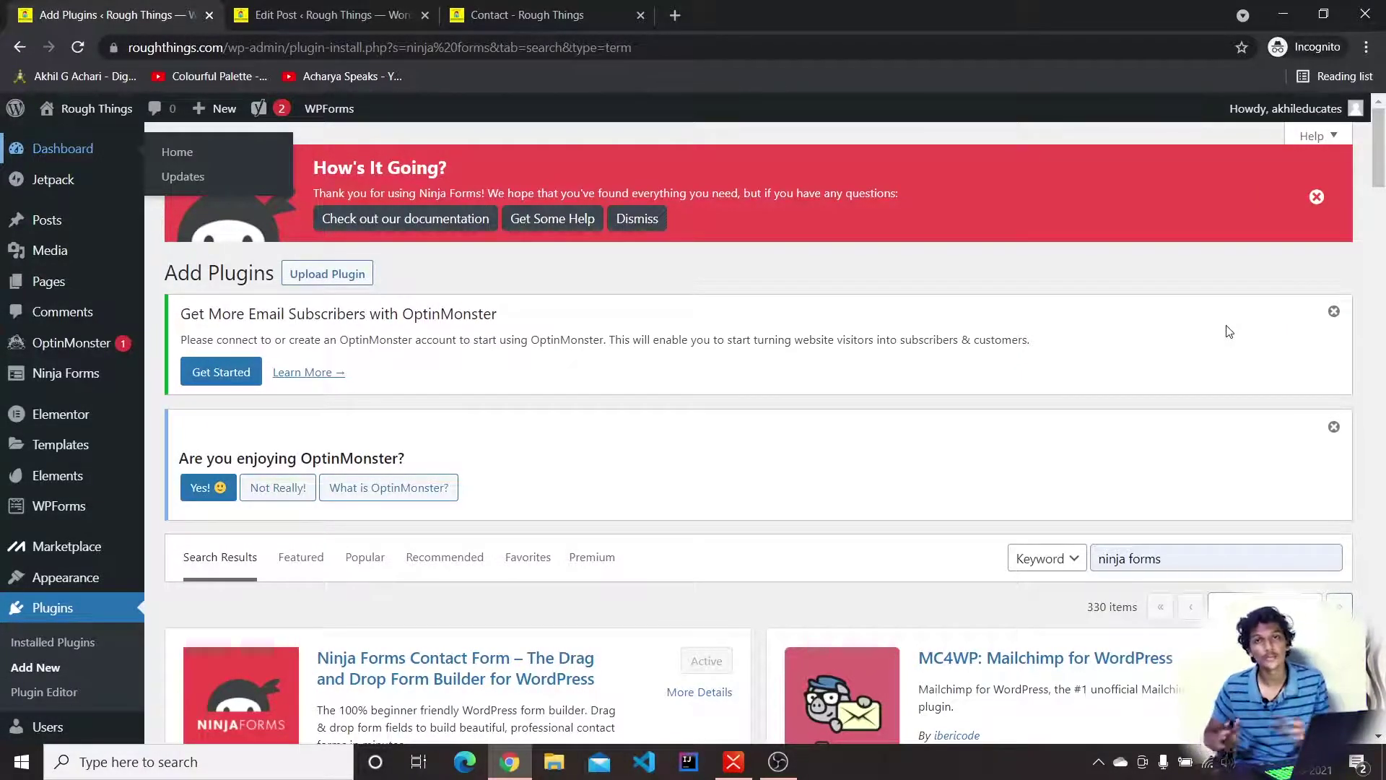
# - Search the plugin directory for "w3 total cache", then install and activate the W3 Total Cache plugin
pyautogui.moveTo(1172, 546); pyautogui.dragTo(1010, 606)
pyautogui.write('w')
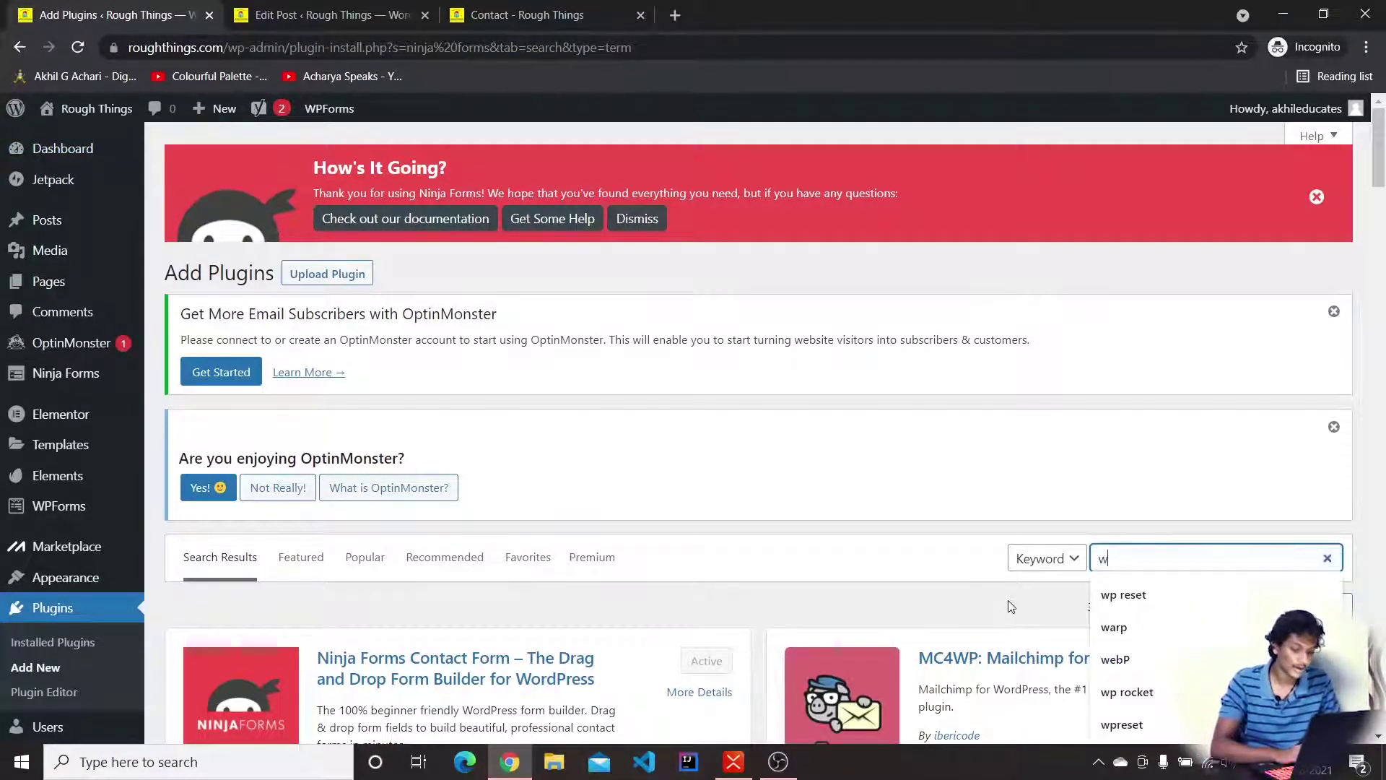
pyautogui.write('3 total cache')
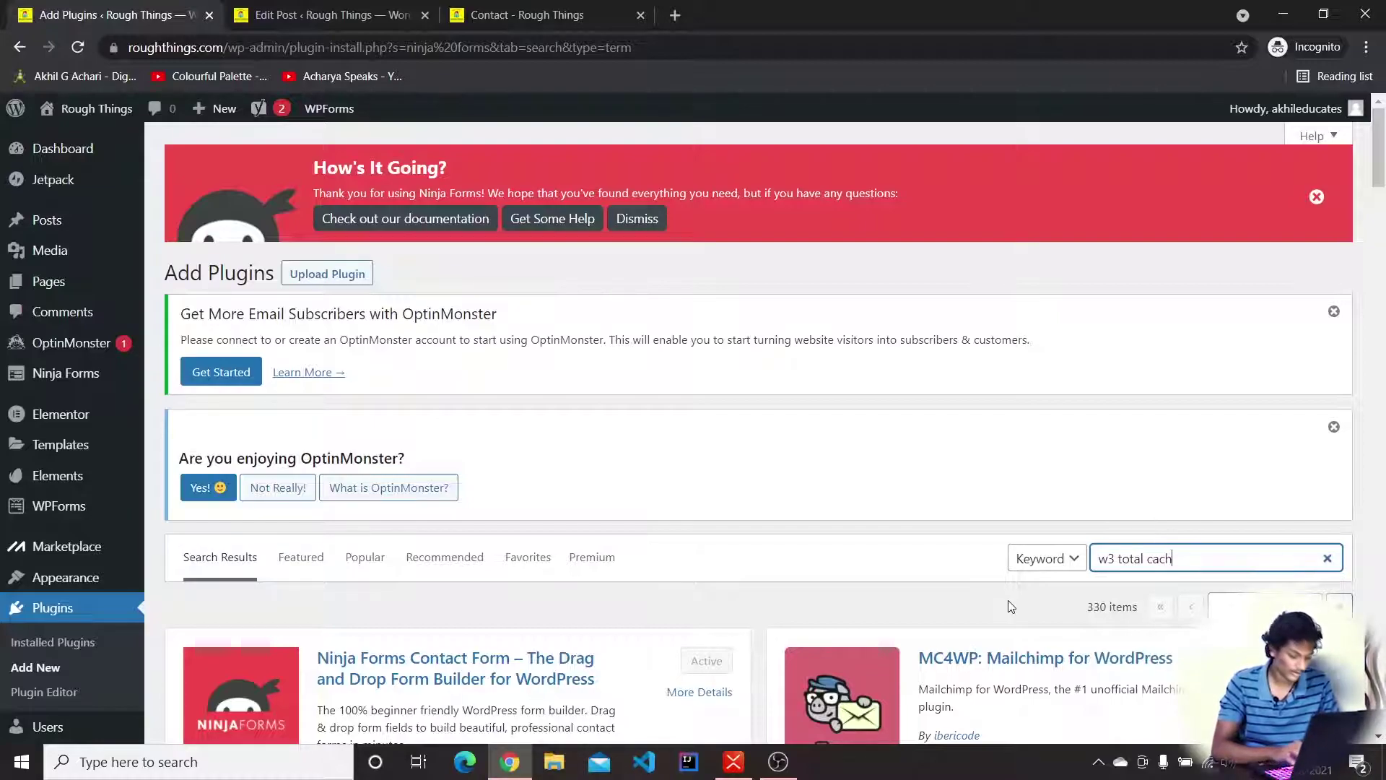
pyautogui.press('Return')
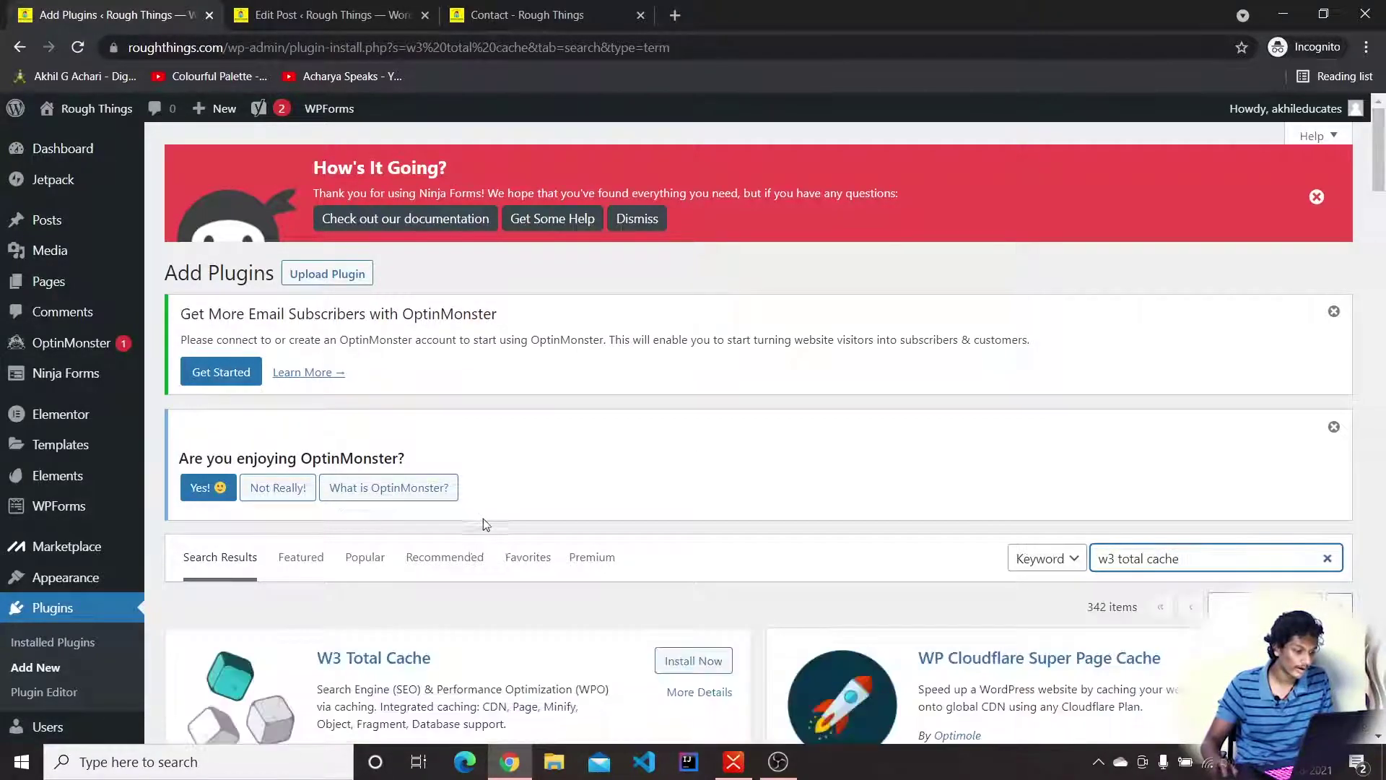
pyautogui.scroll(-4, 433, 563)
pyautogui.click(698, 389)
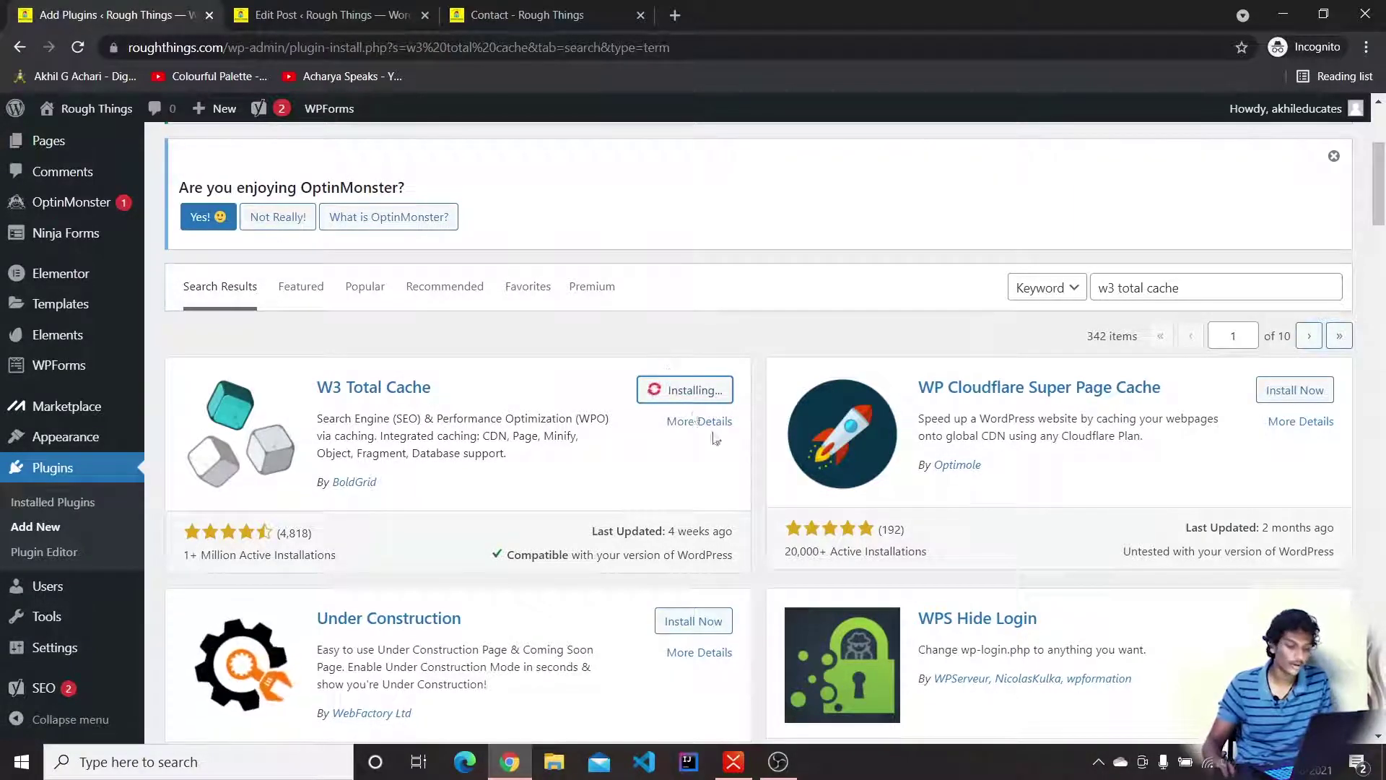
pyautogui.click(699, 393)
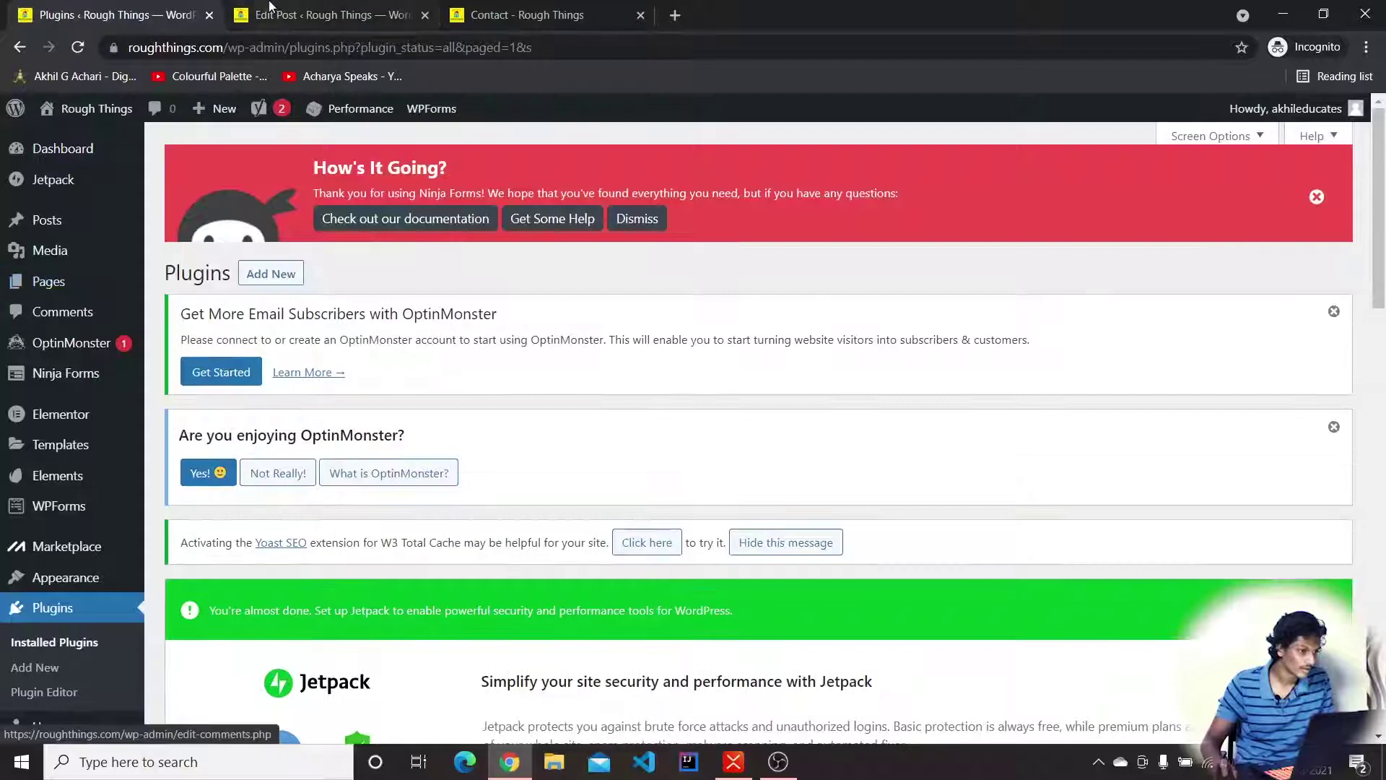
# - Open the live Rough Things home page and purge all of the site's caches with W3 Total Cache
pyautogui.click(268, 6)
pyautogui.click(513, 14)
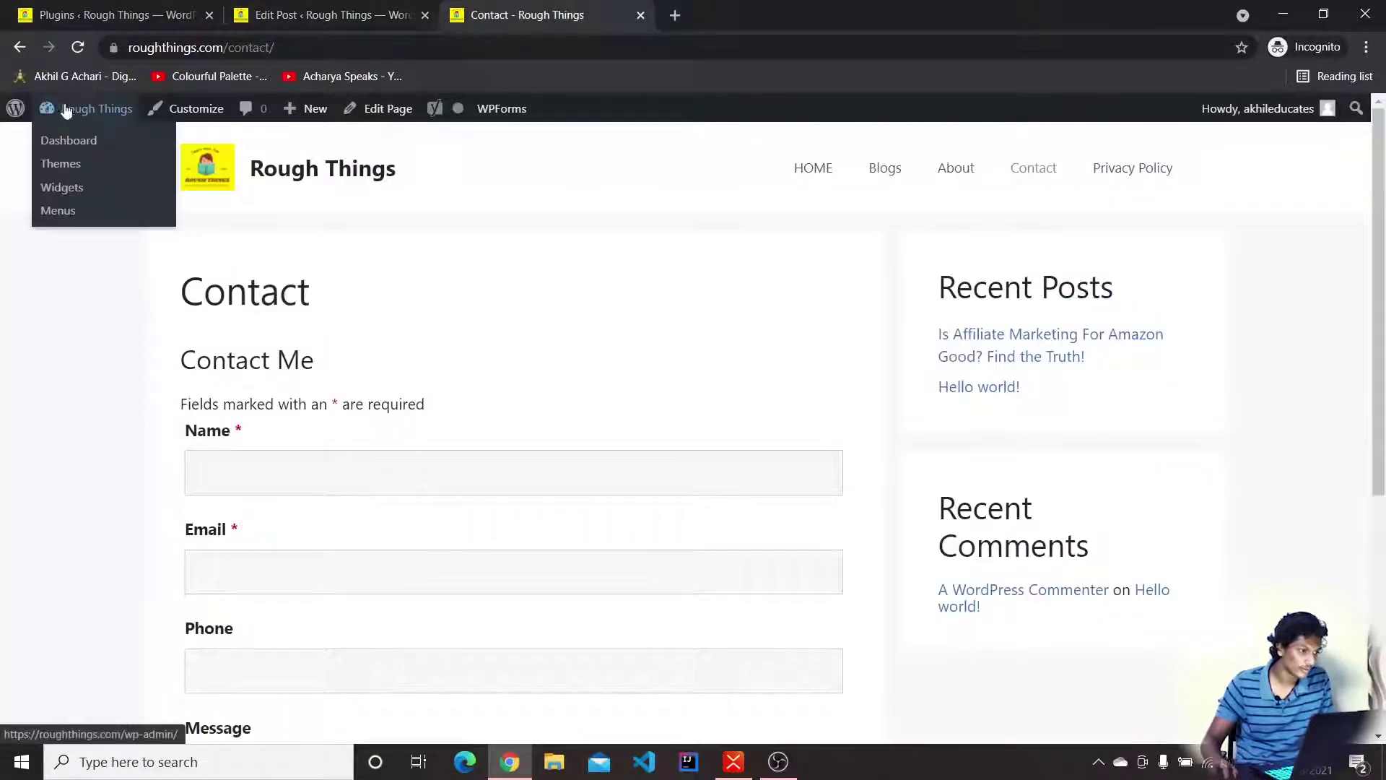
pyautogui.click(85, 114)
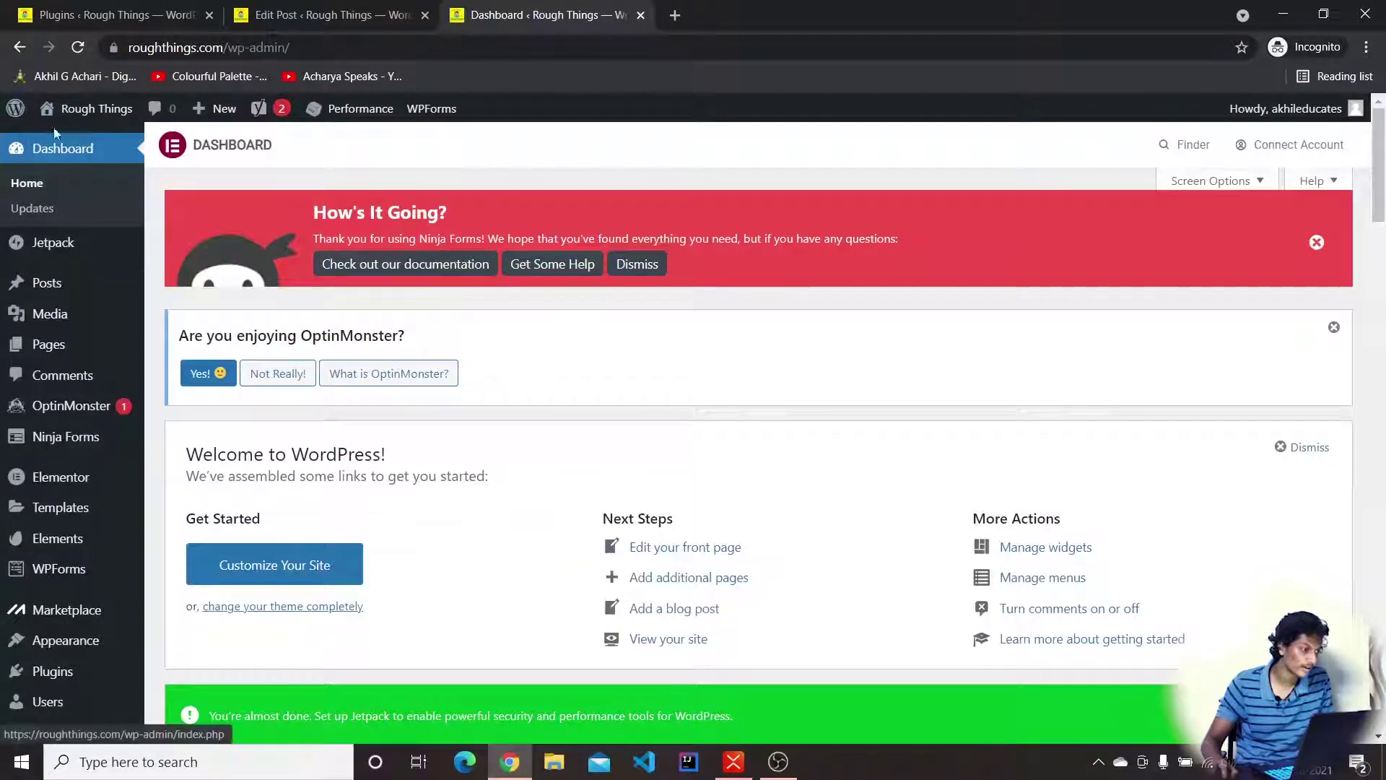
pyautogui.click(67, 139)
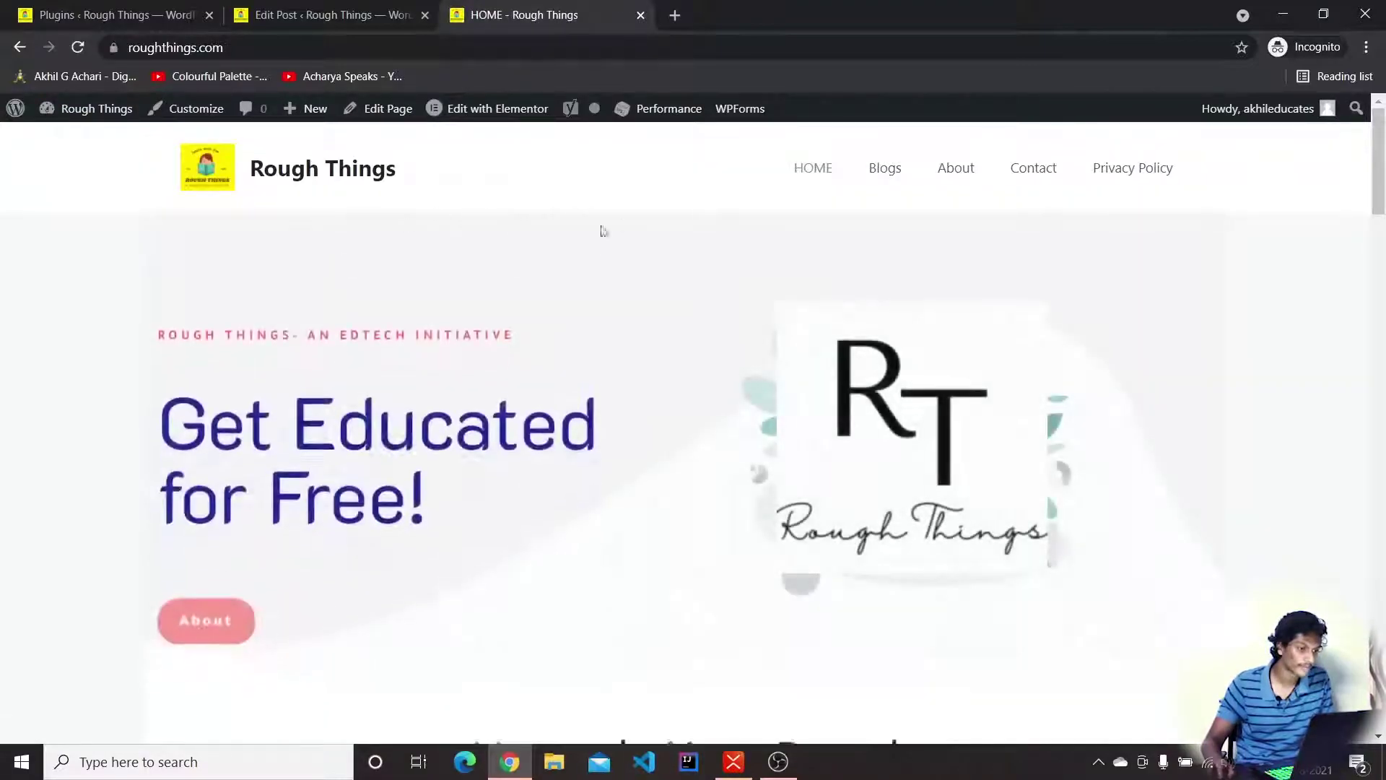
pyautogui.moveTo(656, 126)
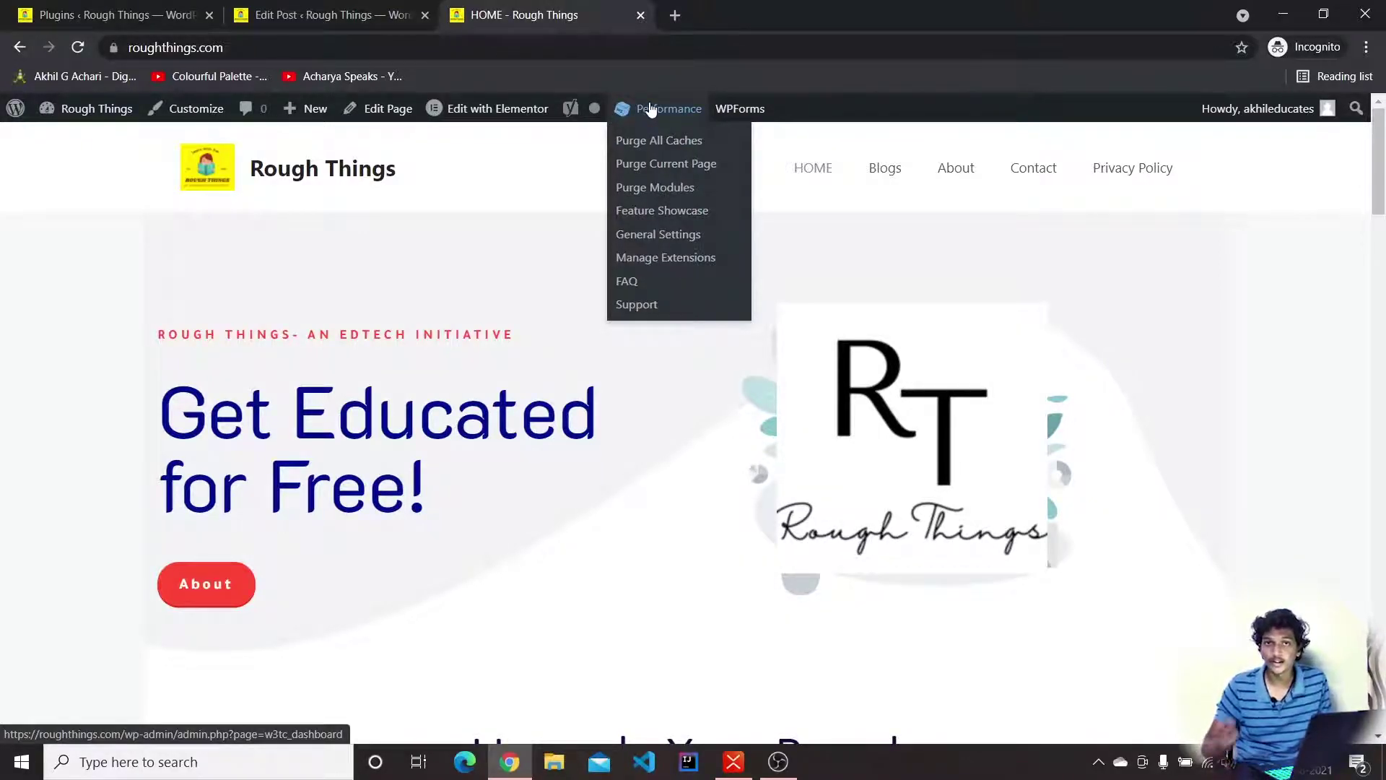
pyautogui.click(658, 149)
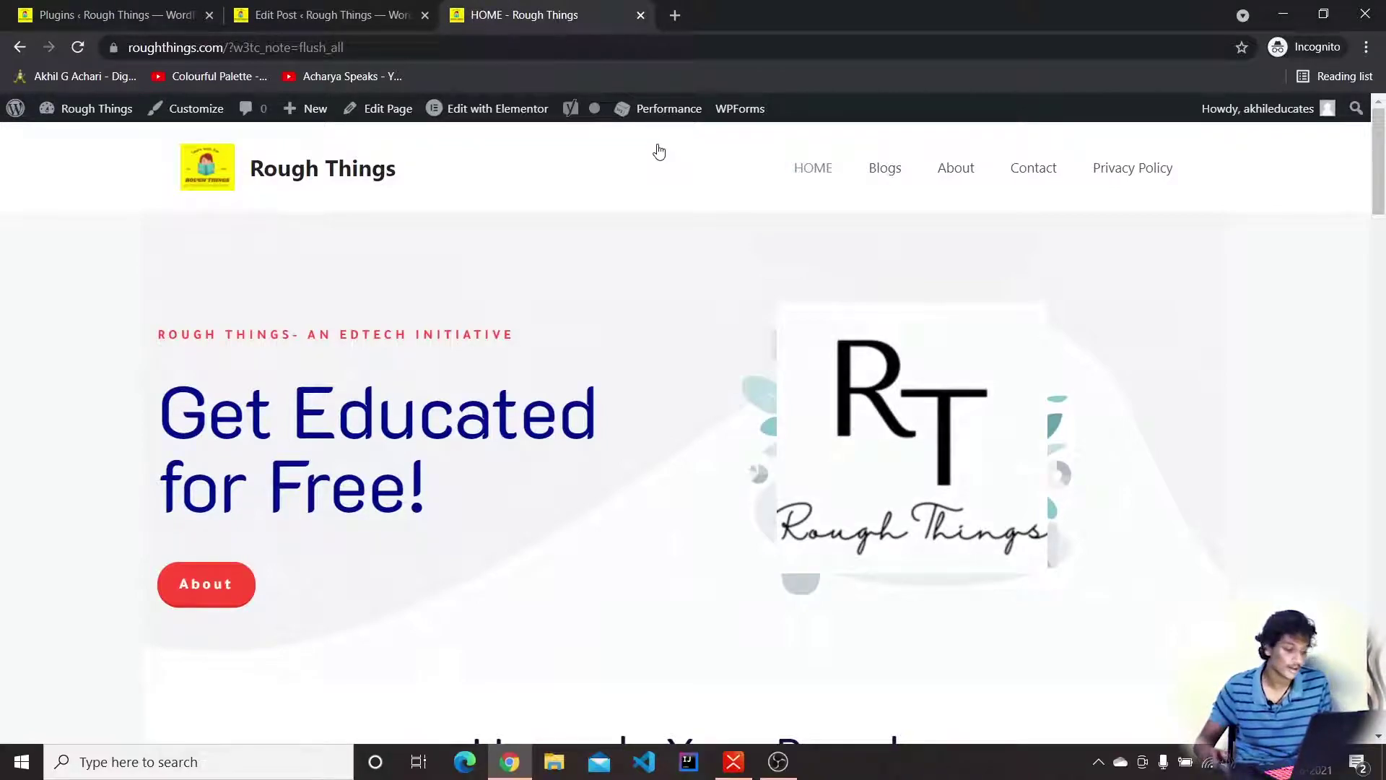
# - Return to the plugins page and consult the XMind mind map for the plugin that follows W3 Total Cache
pyautogui.click(45, 11)
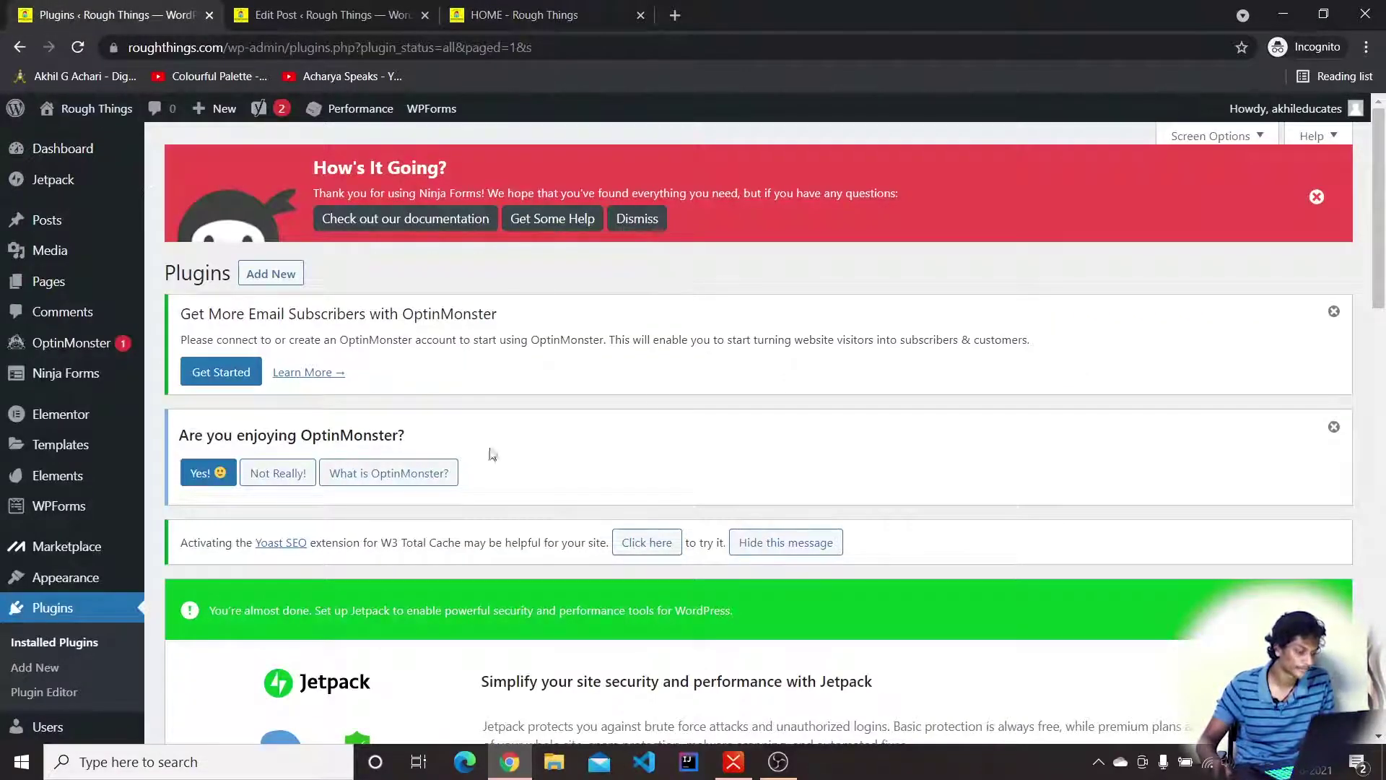
pyautogui.click(740, 766)
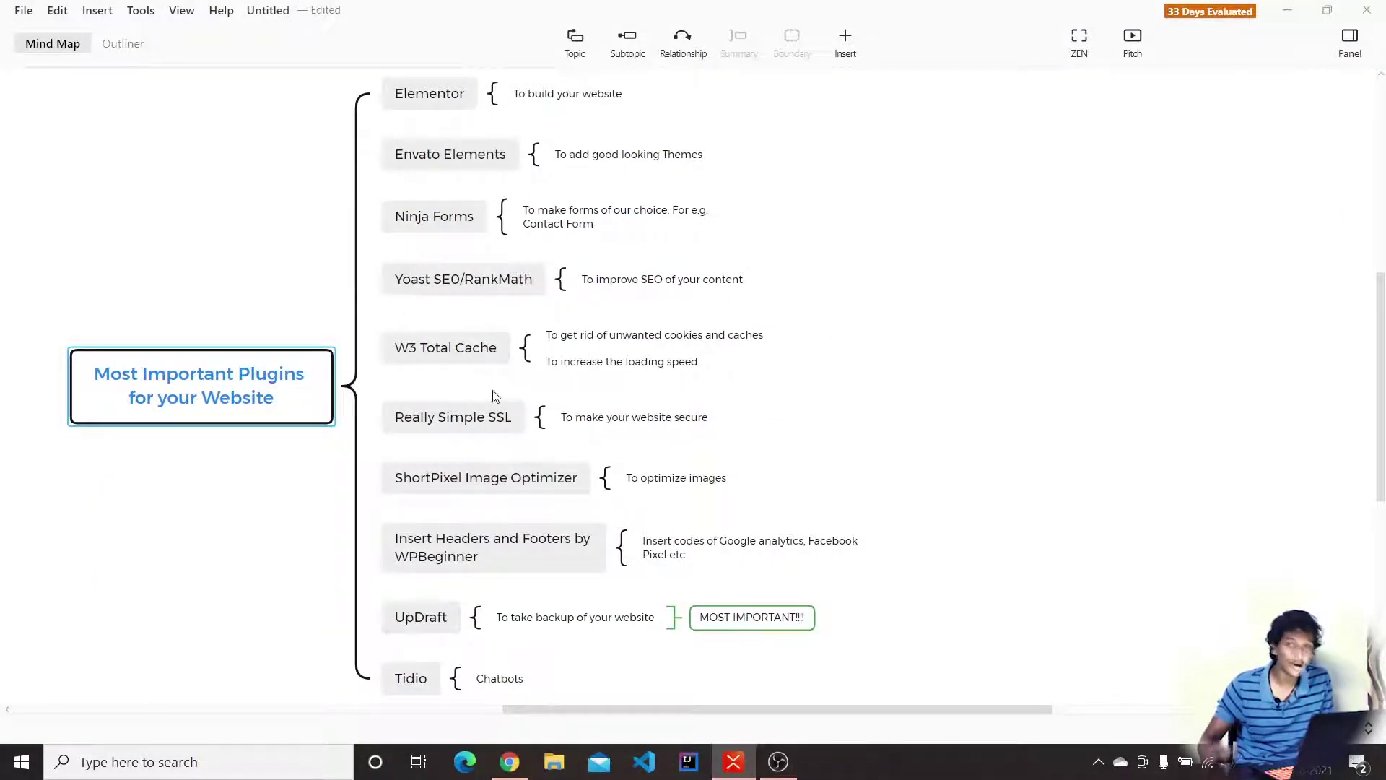
pyautogui.click(509, 762)
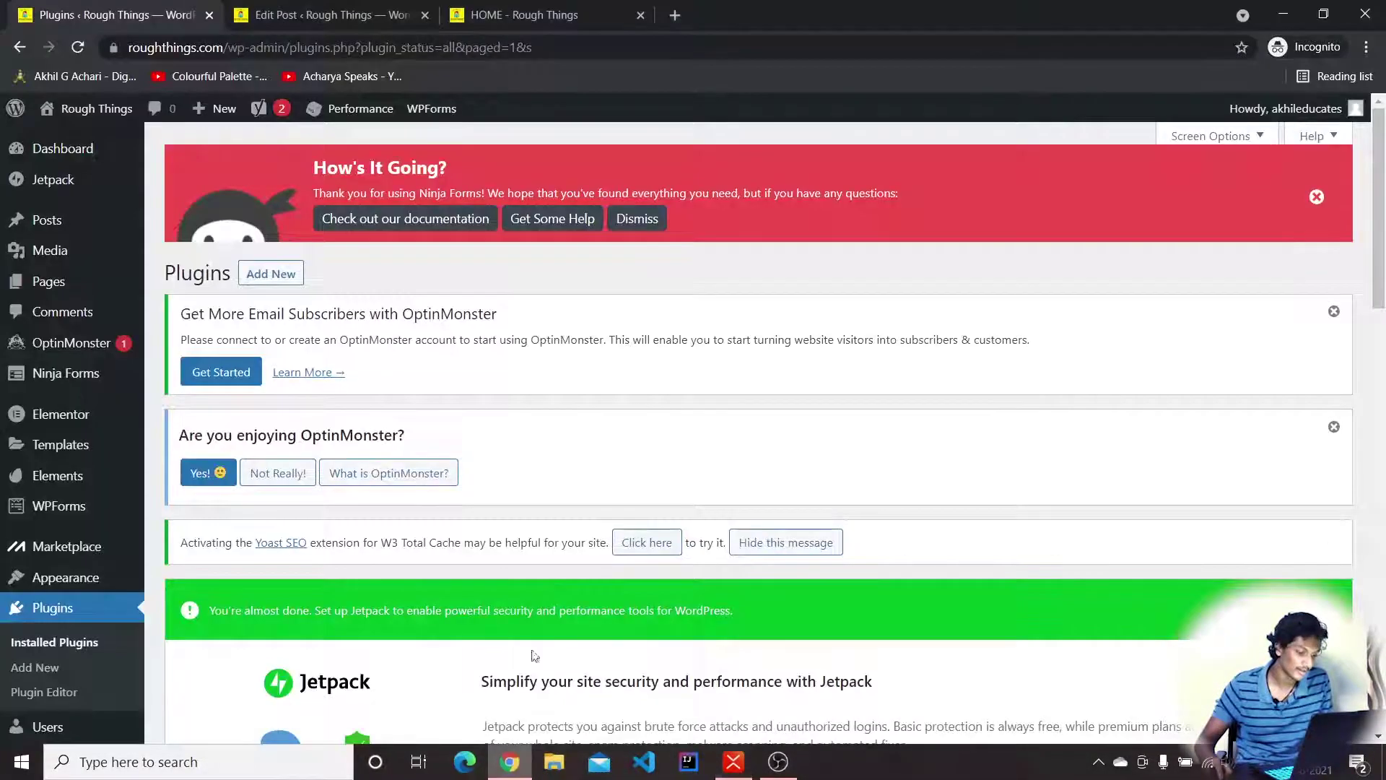
# - Check the site security indicator in the address of the Rough Things home page, and return to the plugins page
pyautogui.click(581, 8)
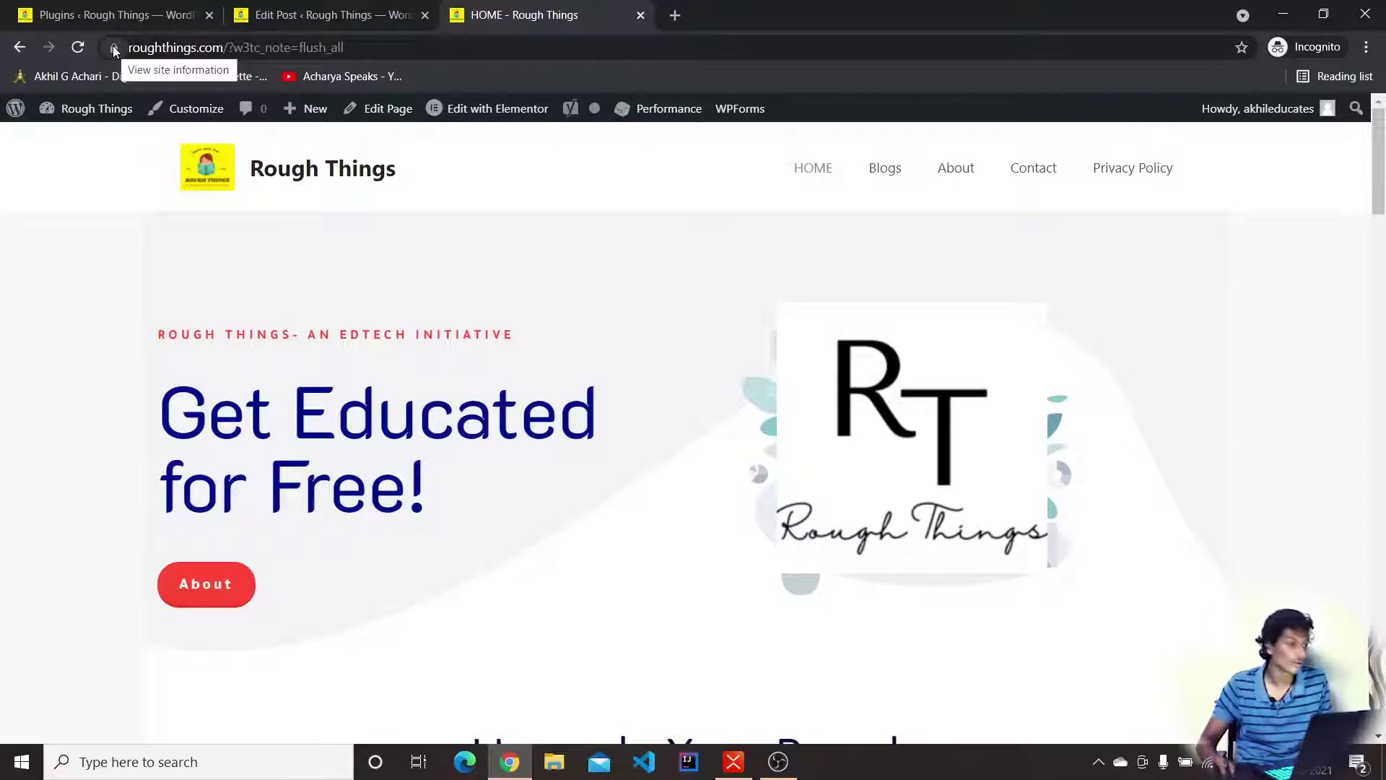
pyautogui.moveTo(133, 118)
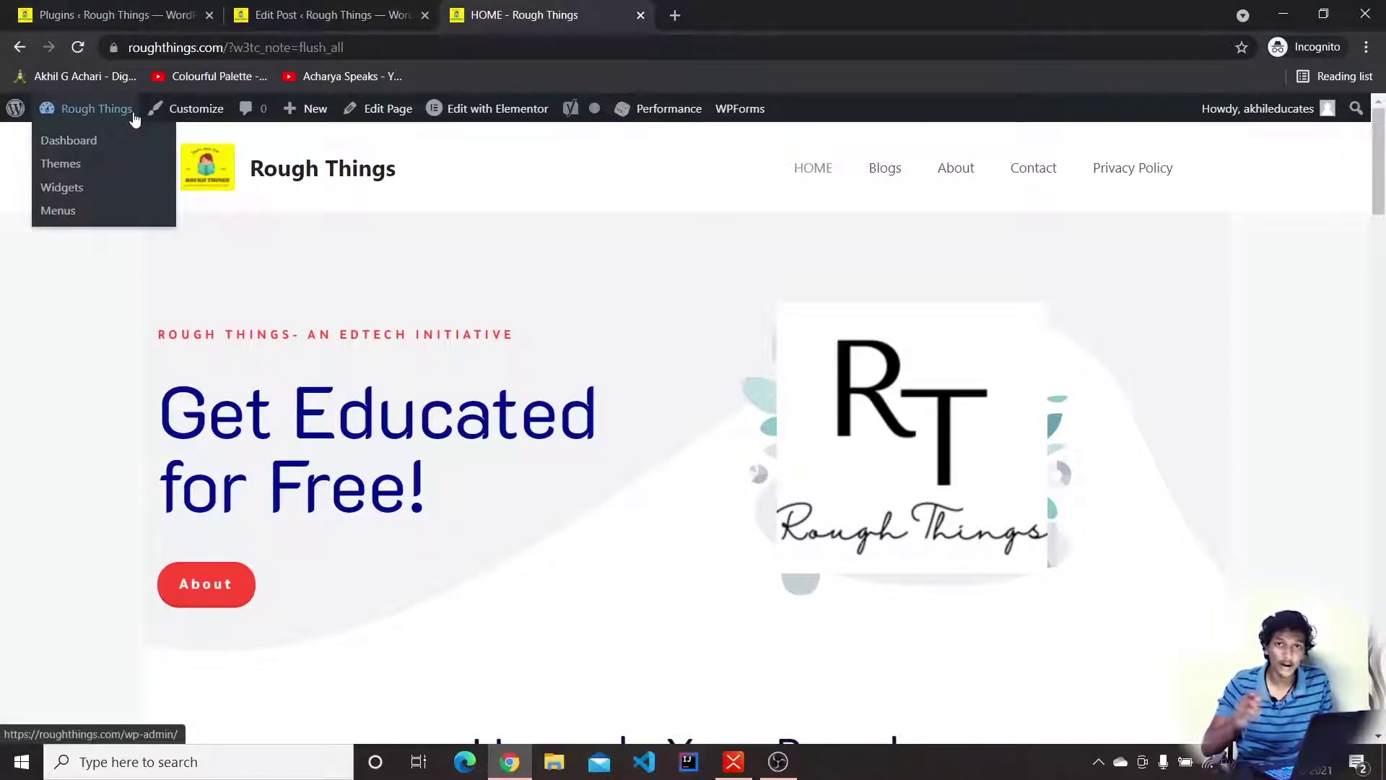
pyautogui.click(144, 6)
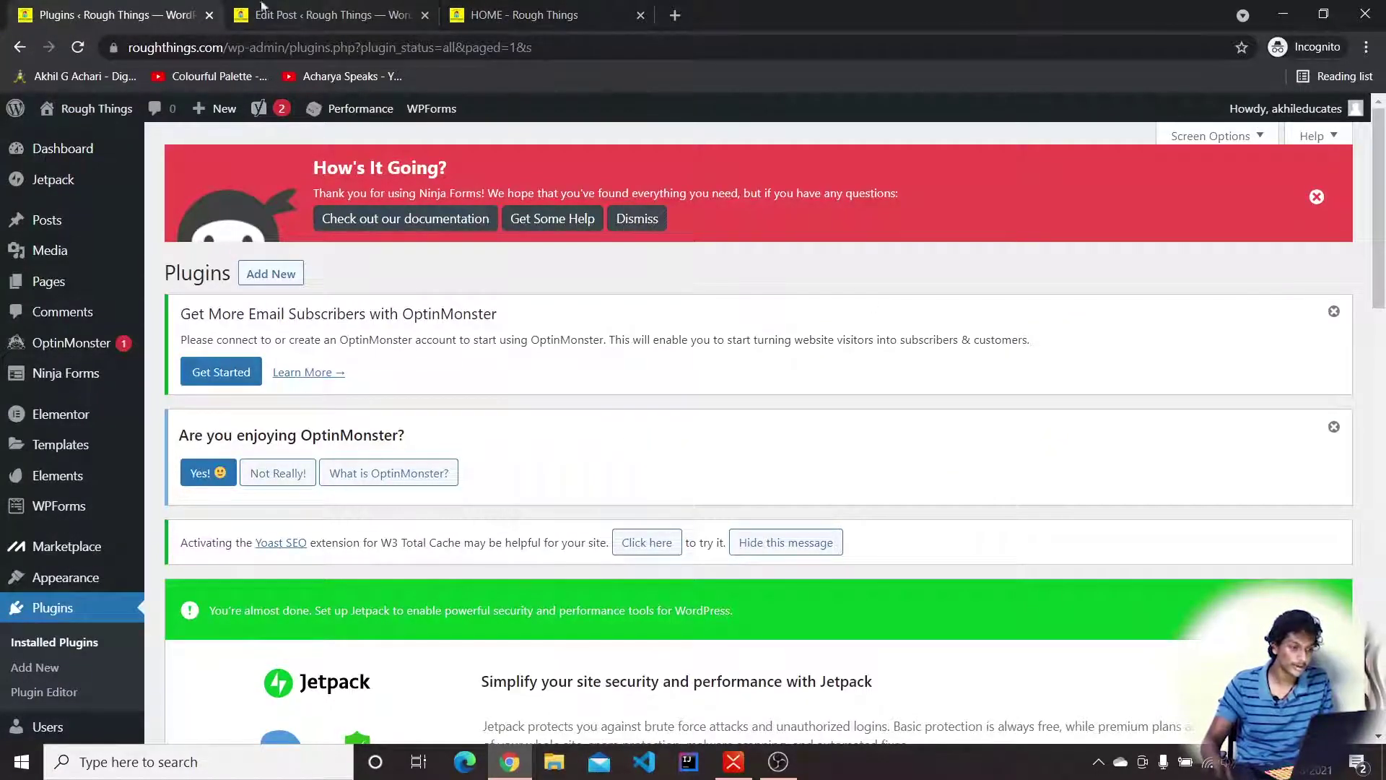
# - Search for "really simple ssl" among the plugins available to add, then install and activate Really Simple SSL
pyautogui.scroll(-3, 1163, 497)
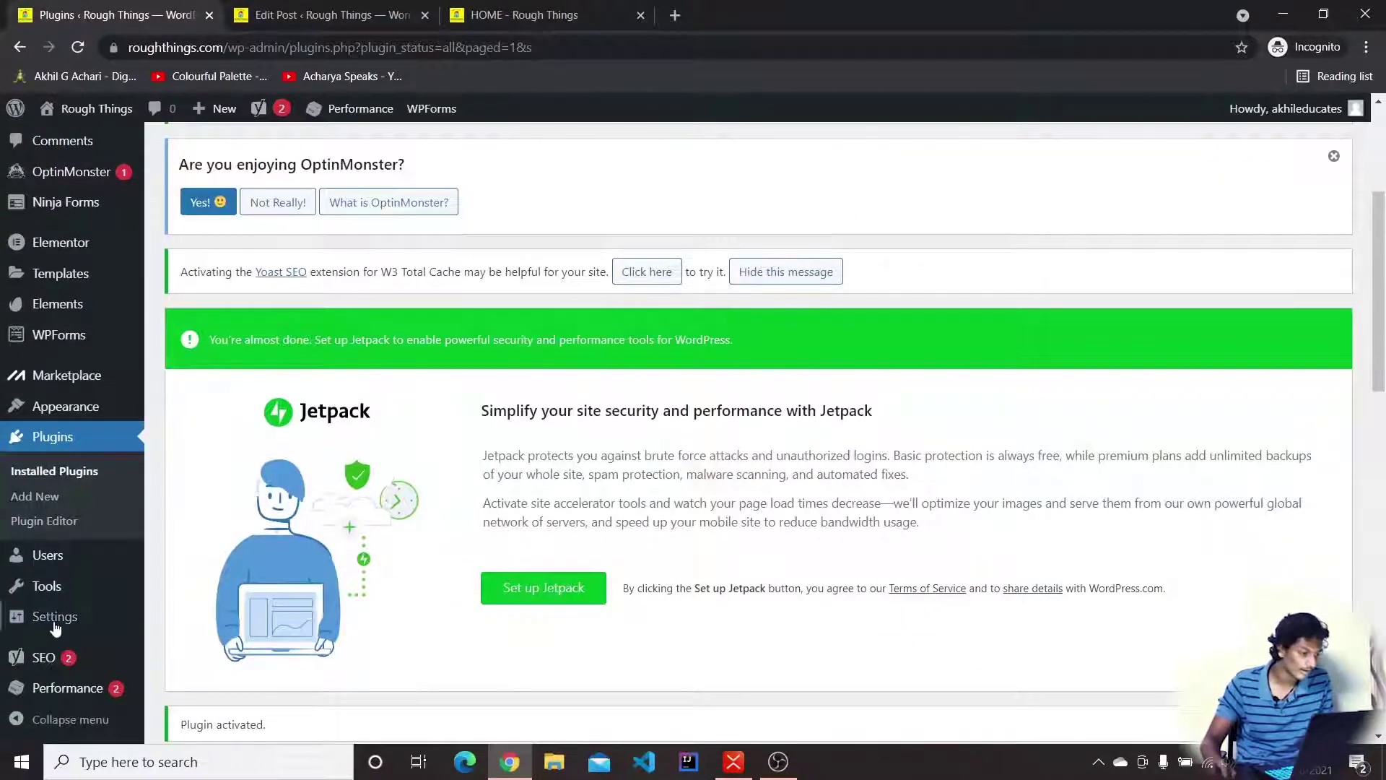
pyautogui.click(50, 498)
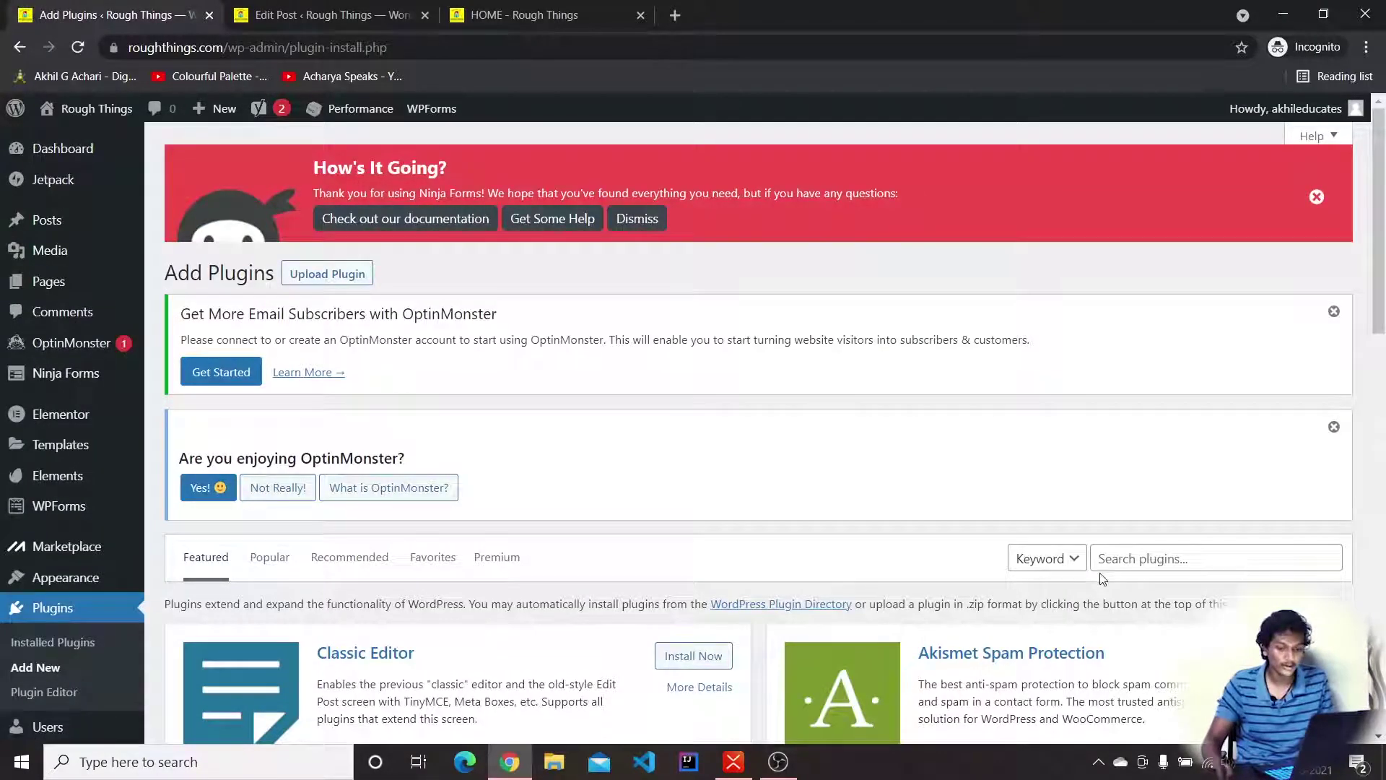
pyautogui.click(1121, 558)
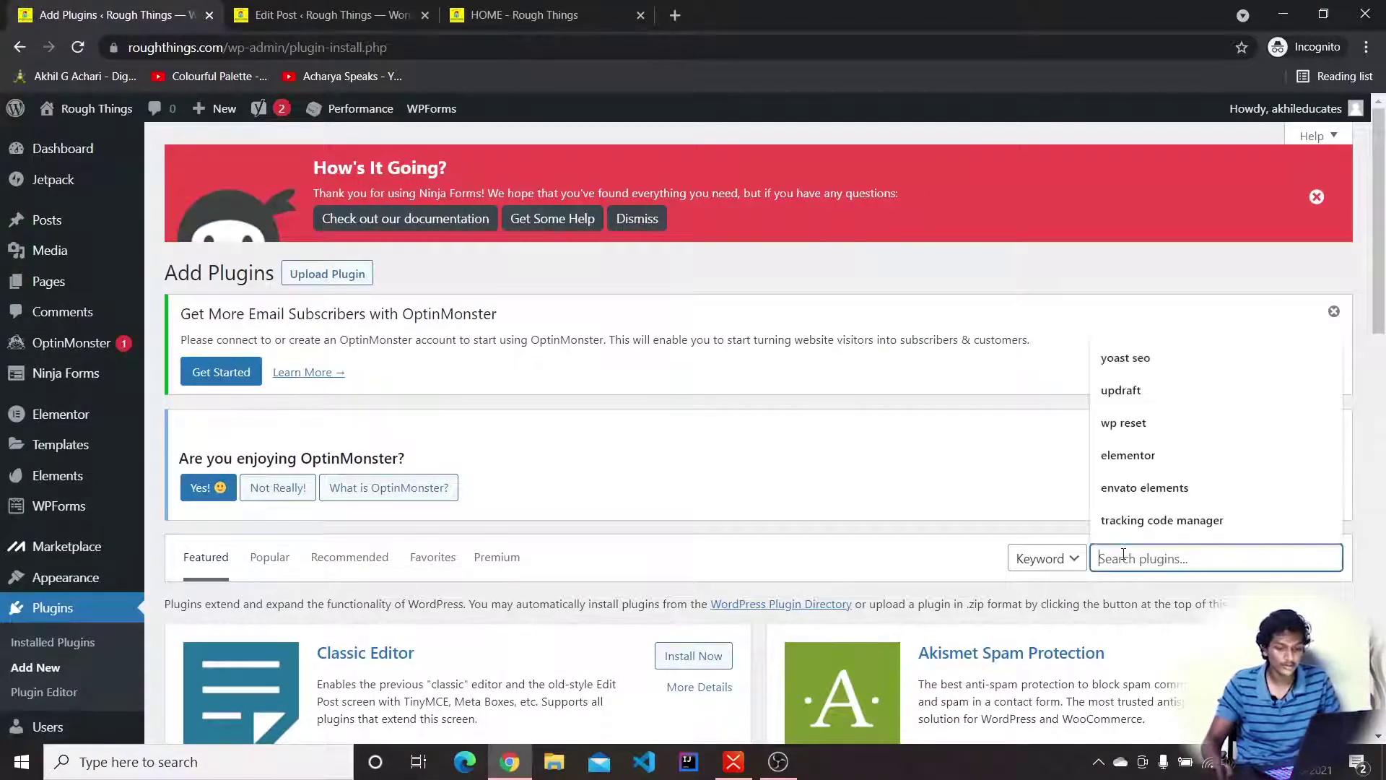
pyautogui.write('really simple ssl')
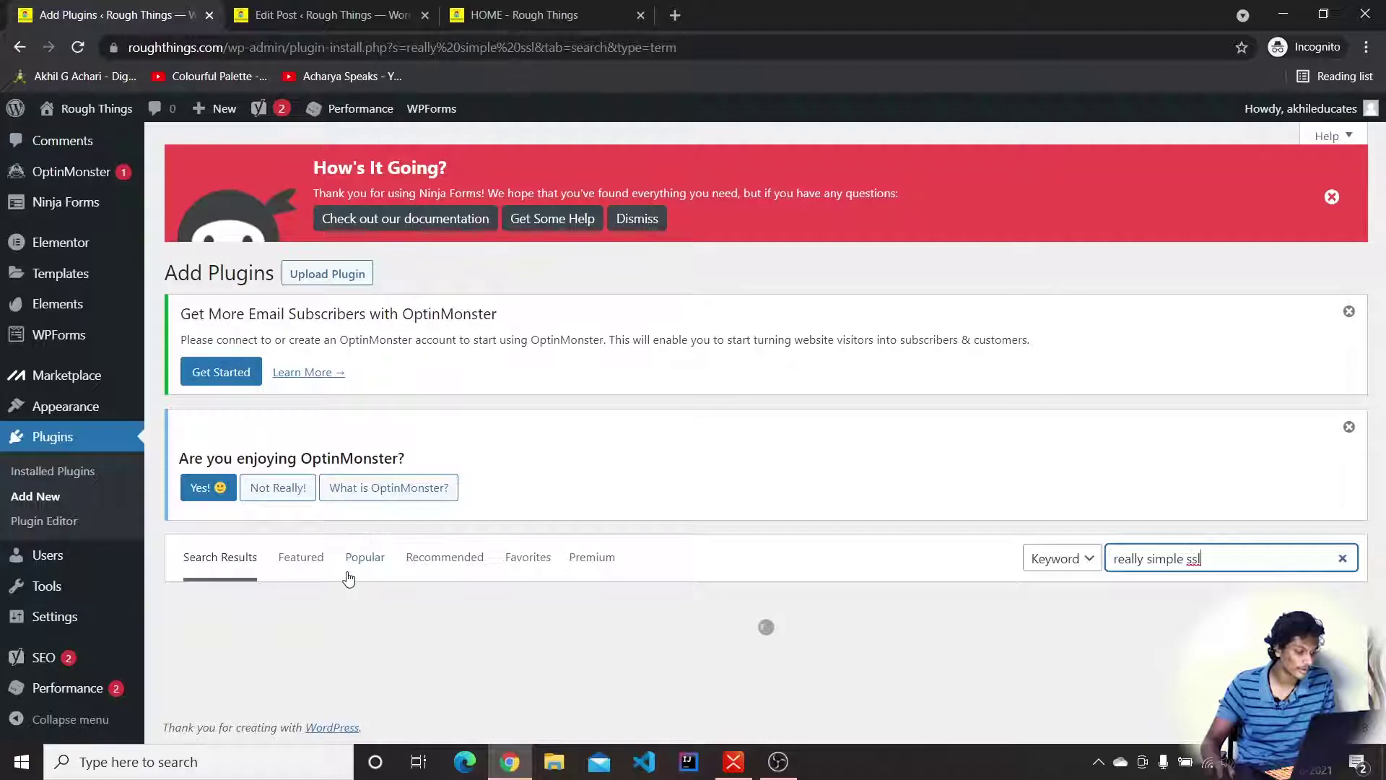
pyautogui.scroll(-2, 456, 612)
pyautogui.scroll(-2, 455, 613)
pyautogui.click(693, 390)
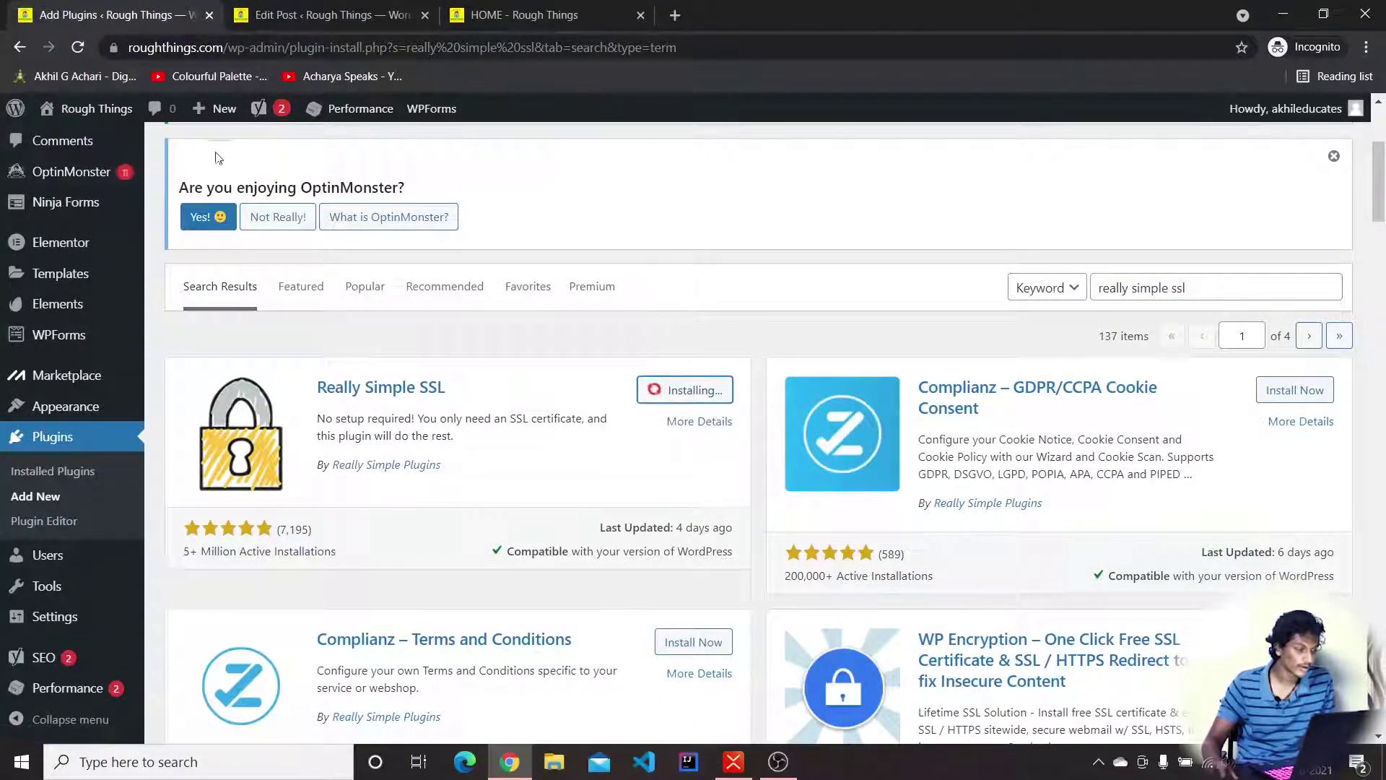
pyautogui.click(521, 8)
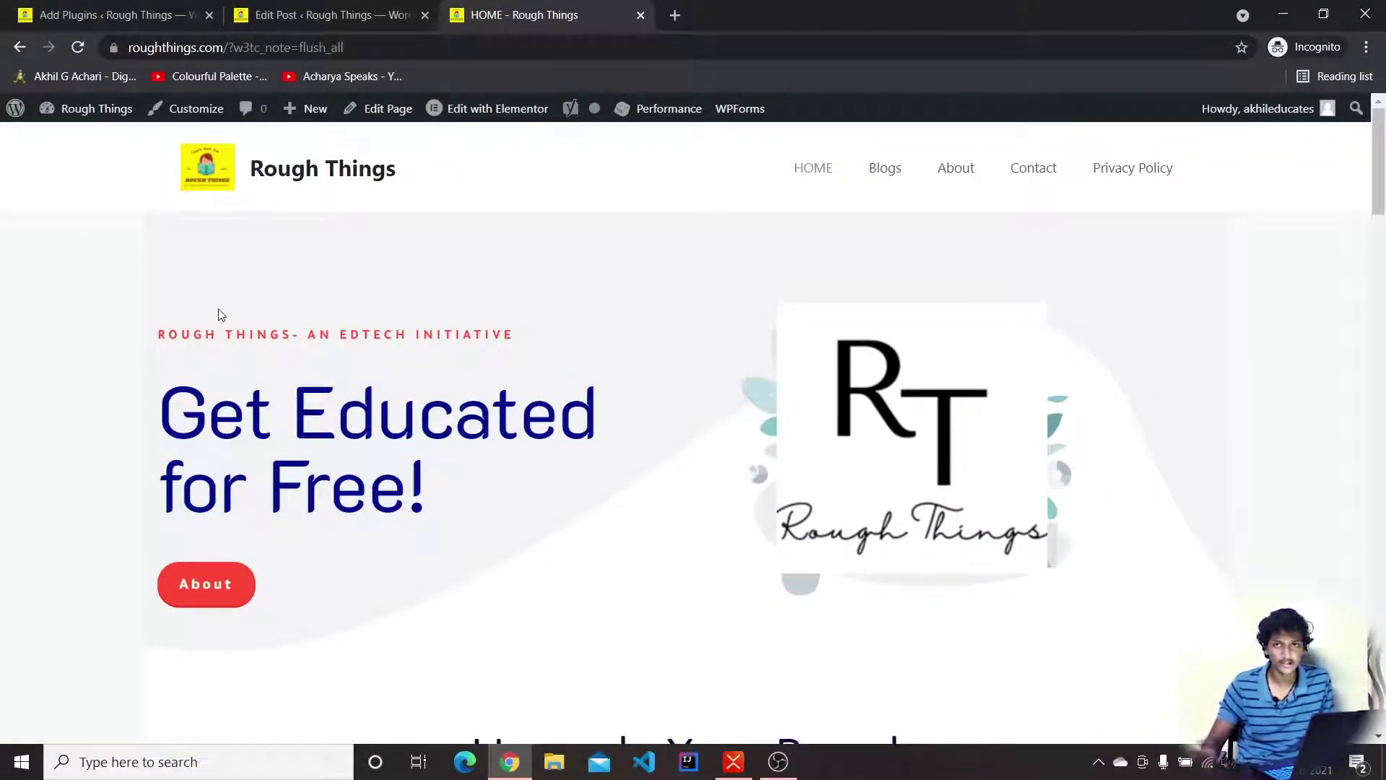
pyautogui.click(101, 14)
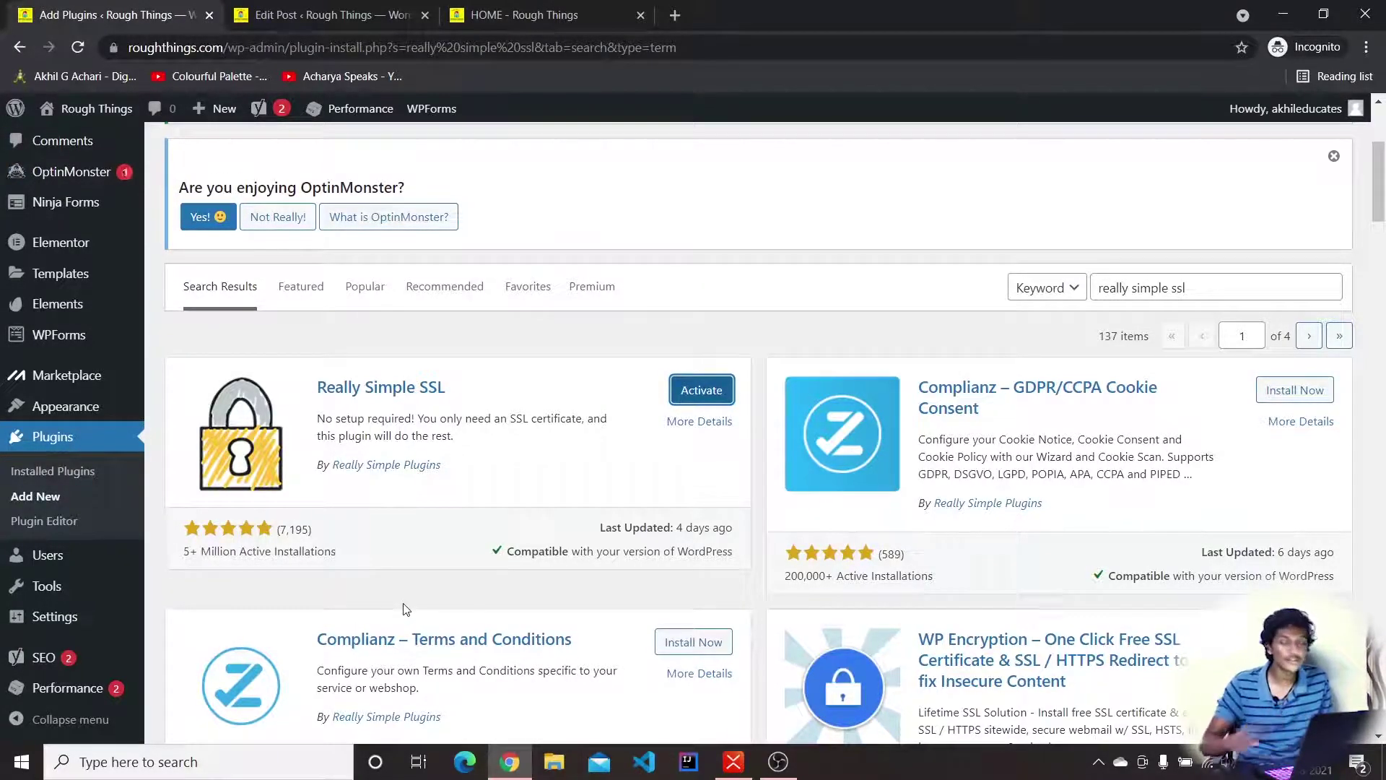
pyautogui.click(699, 396)
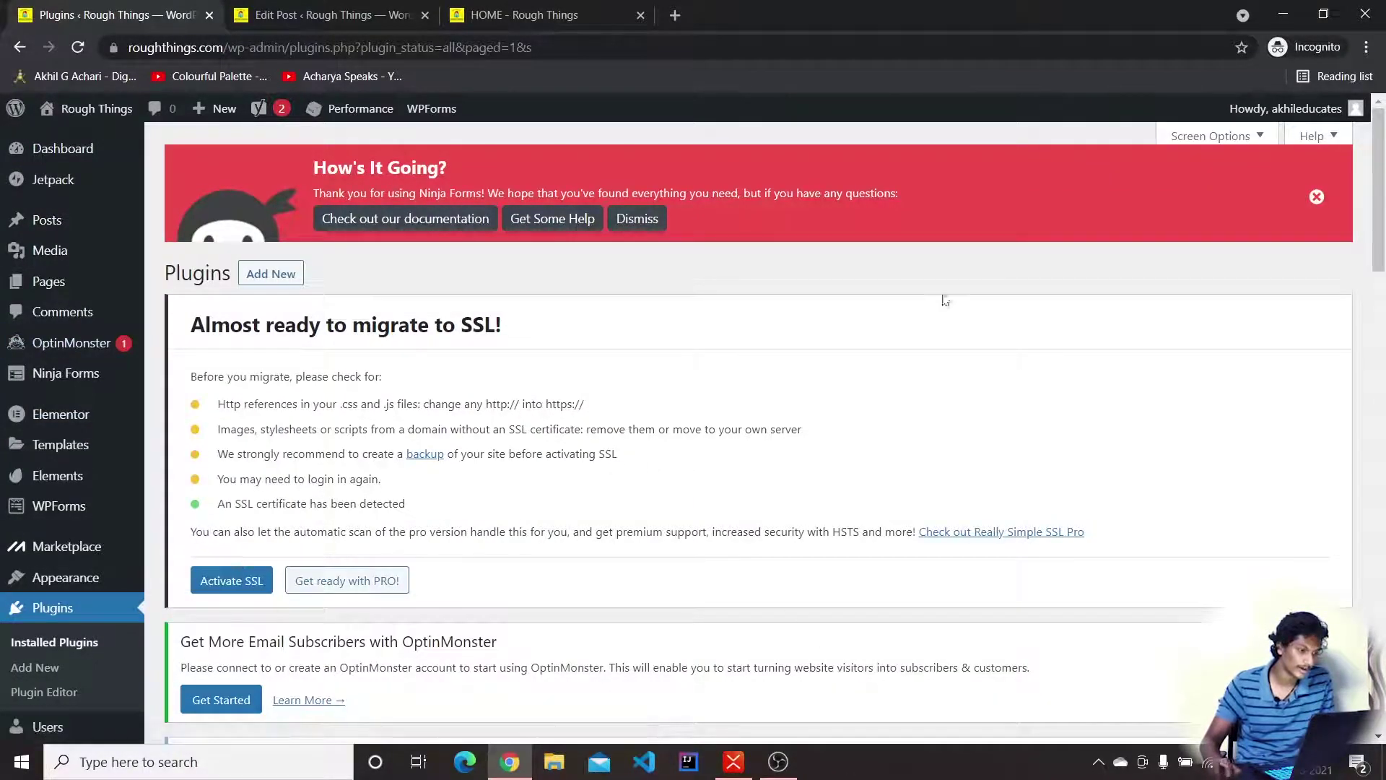
# - Activate SSL for the website and review the progress tasks and settings of Really Simple SSL
pyautogui.scroll(-3, 528, 521)
pyautogui.scroll(3, 622, 540)
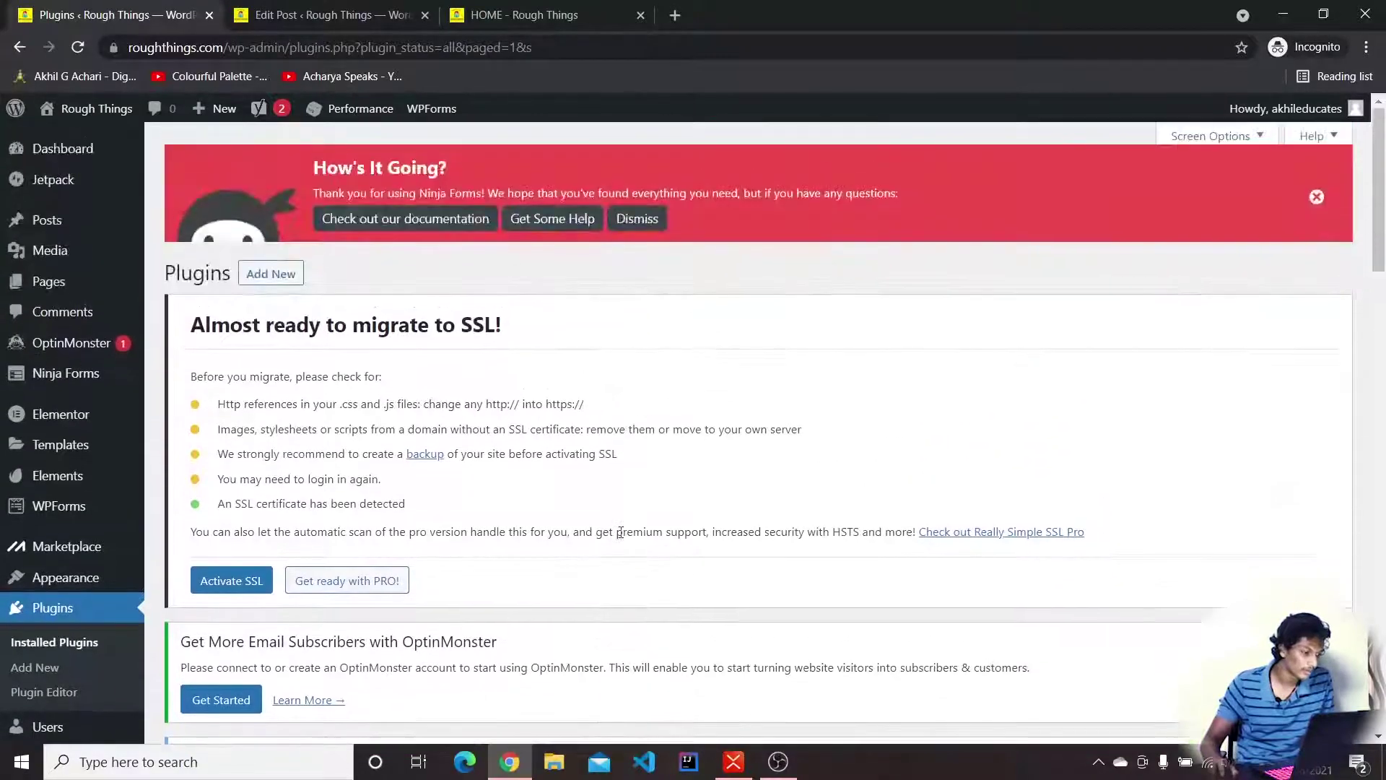
pyautogui.click(222, 590)
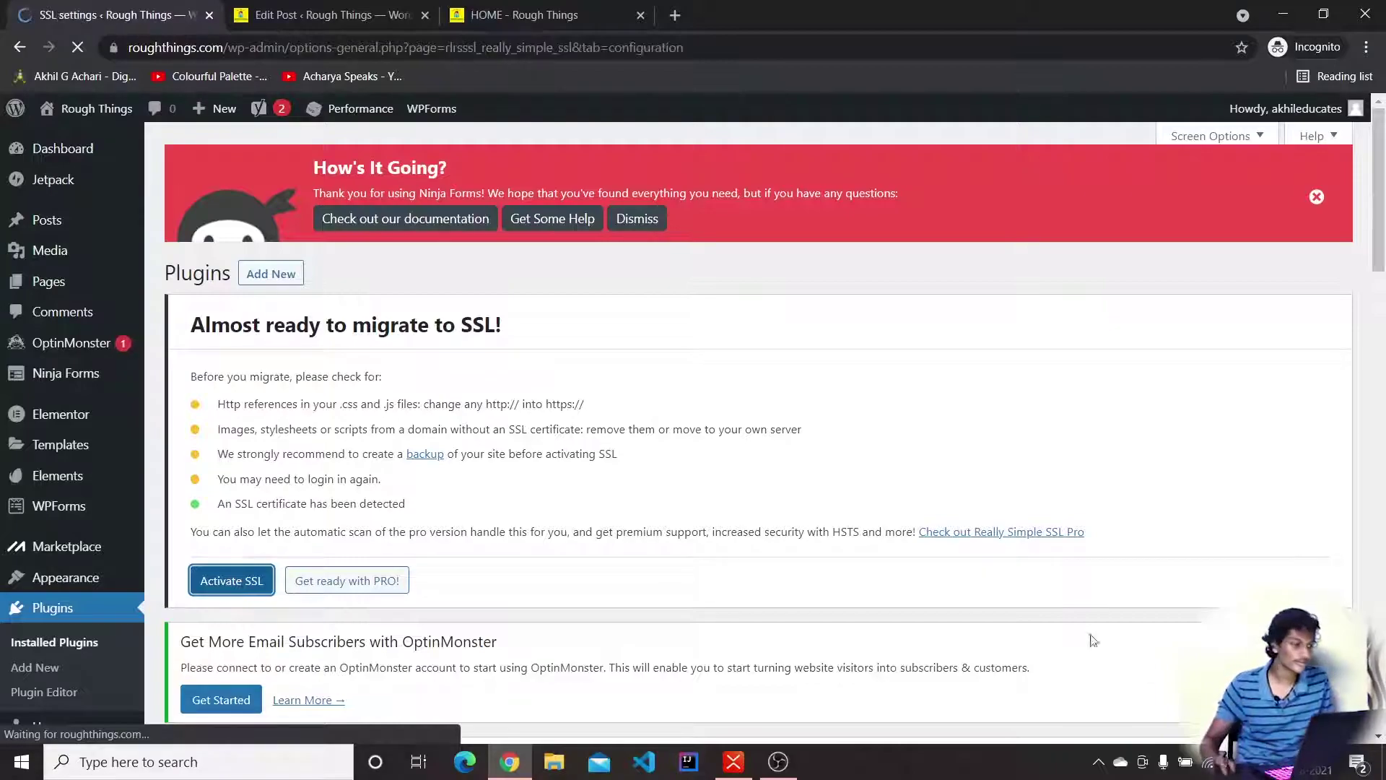
pyautogui.scroll(-5, 705, 438)
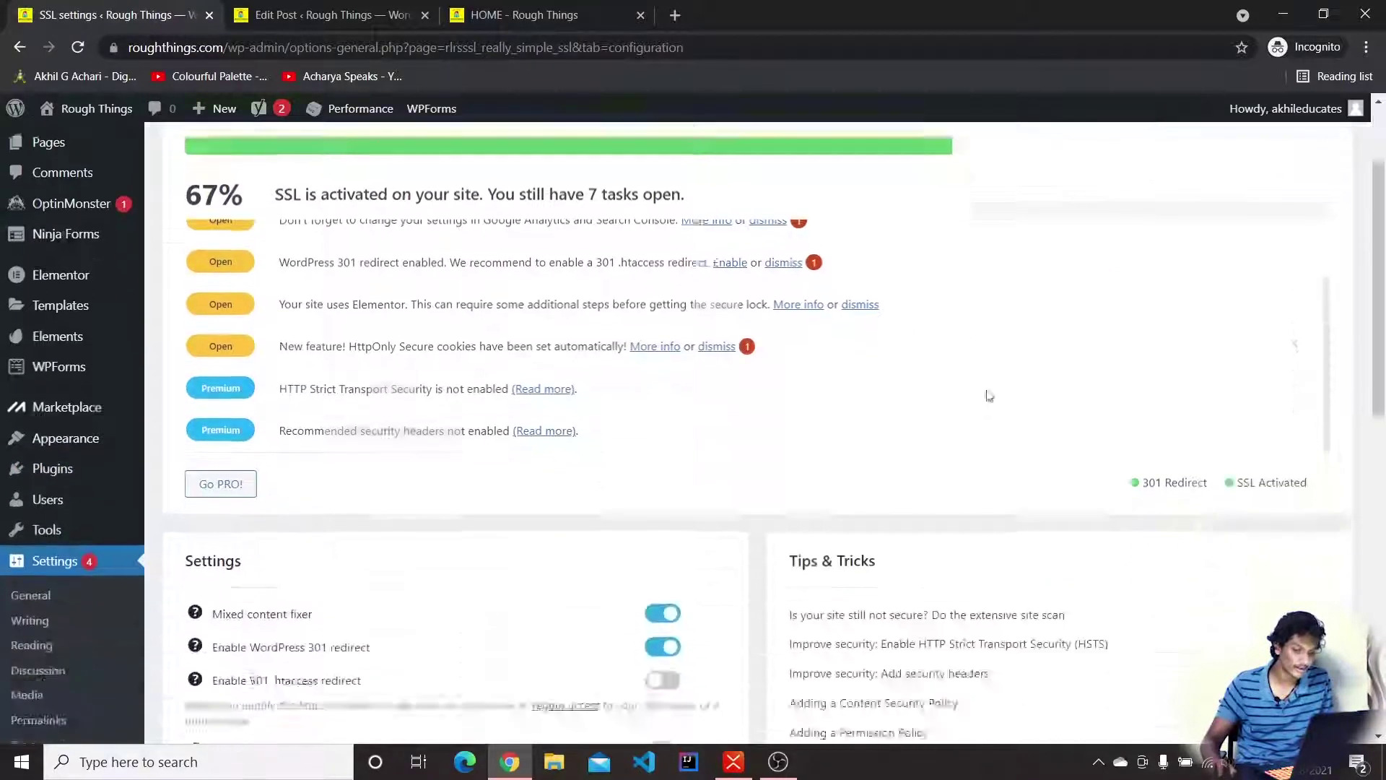
pyautogui.scroll(-4, 380, 467)
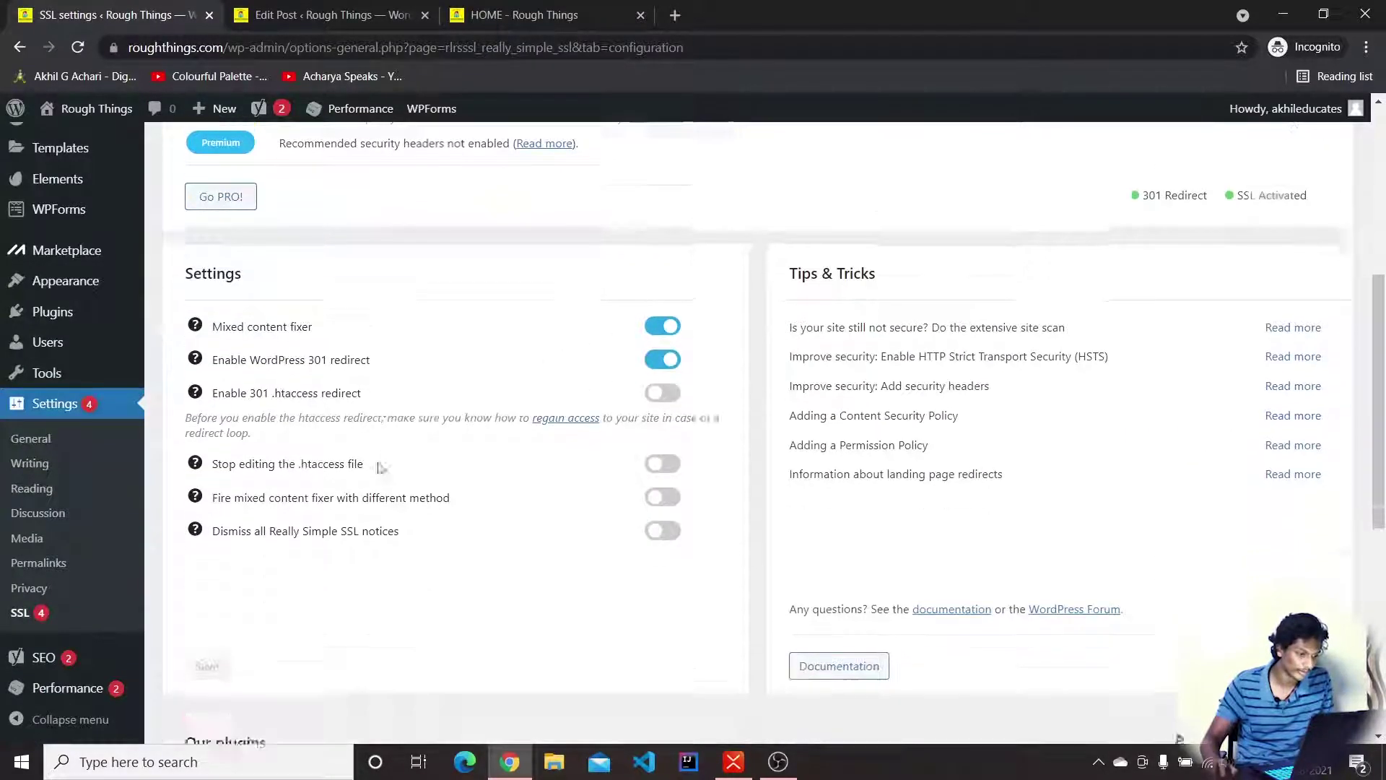
pyautogui.scroll(4, 340, 433)
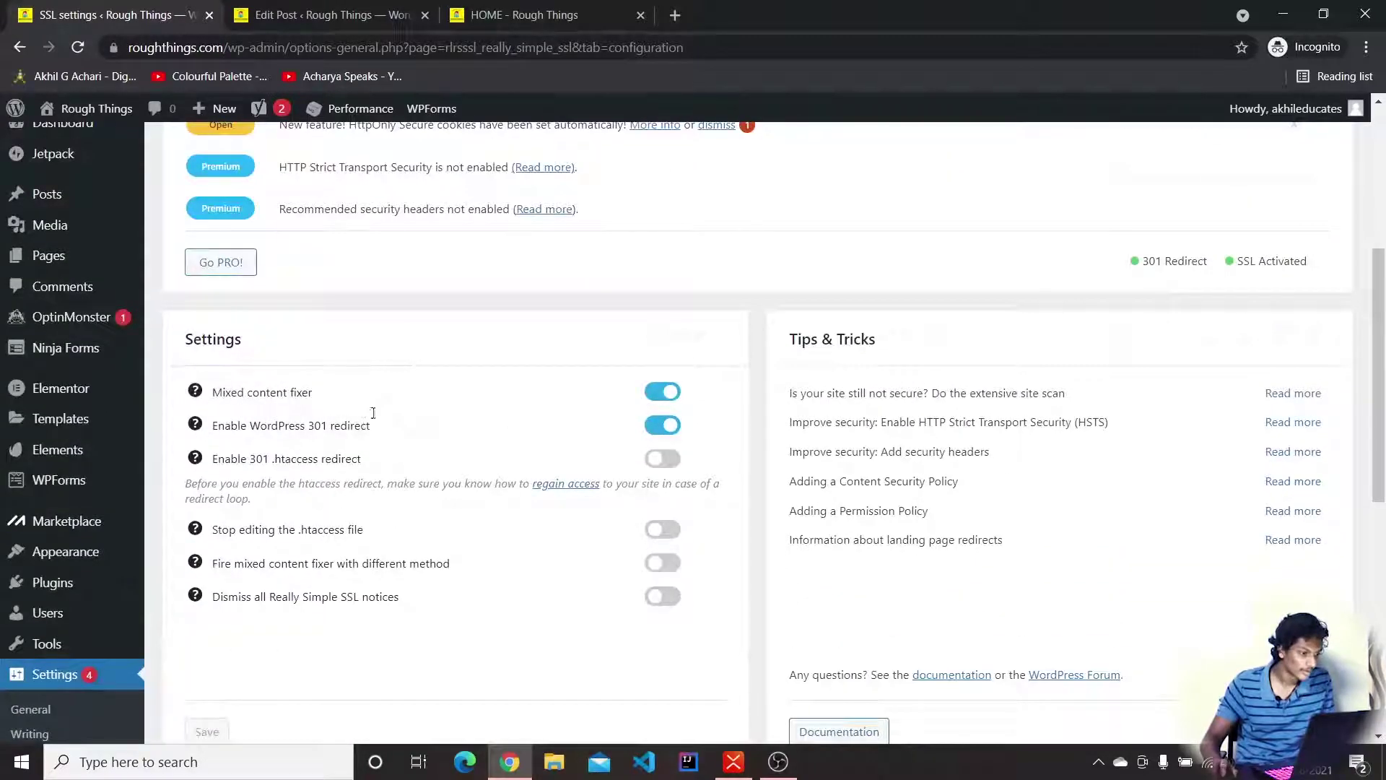
pyautogui.scroll(-4, 422, 402)
pyautogui.scroll(9, 1123, 362)
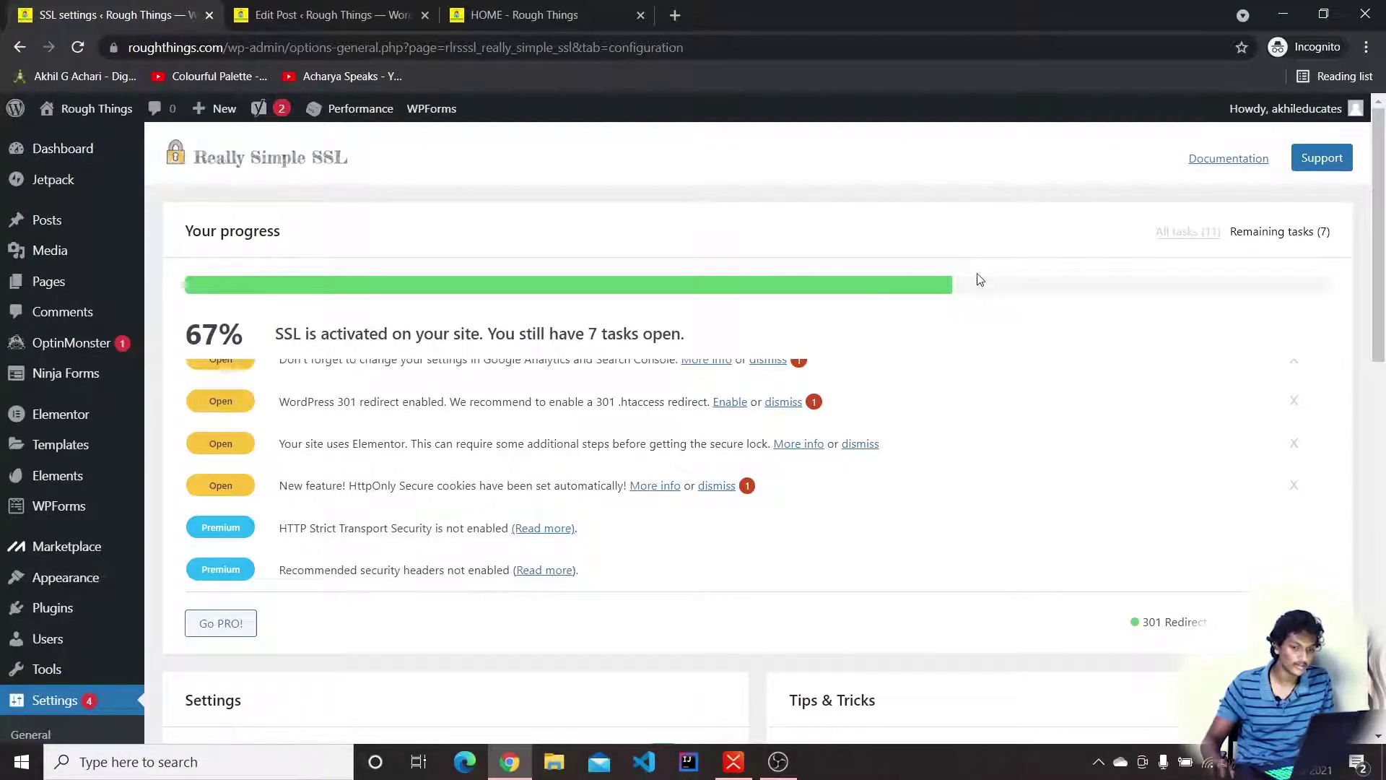
pyautogui.scroll(-1, 978, 279)
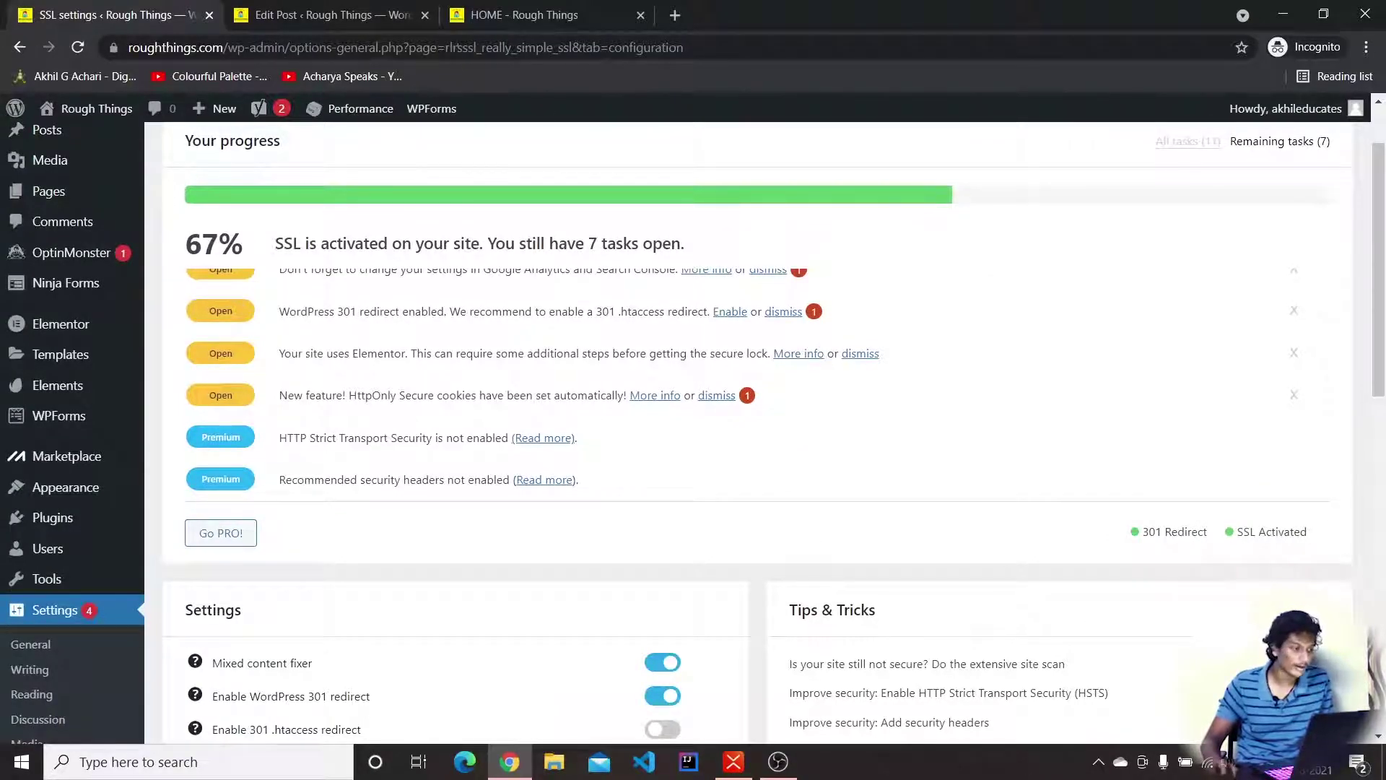
# - Consult the XMind mind map for the plugin that follows Really Simple SSL, and return to the browser
pyautogui.click(734, 761)
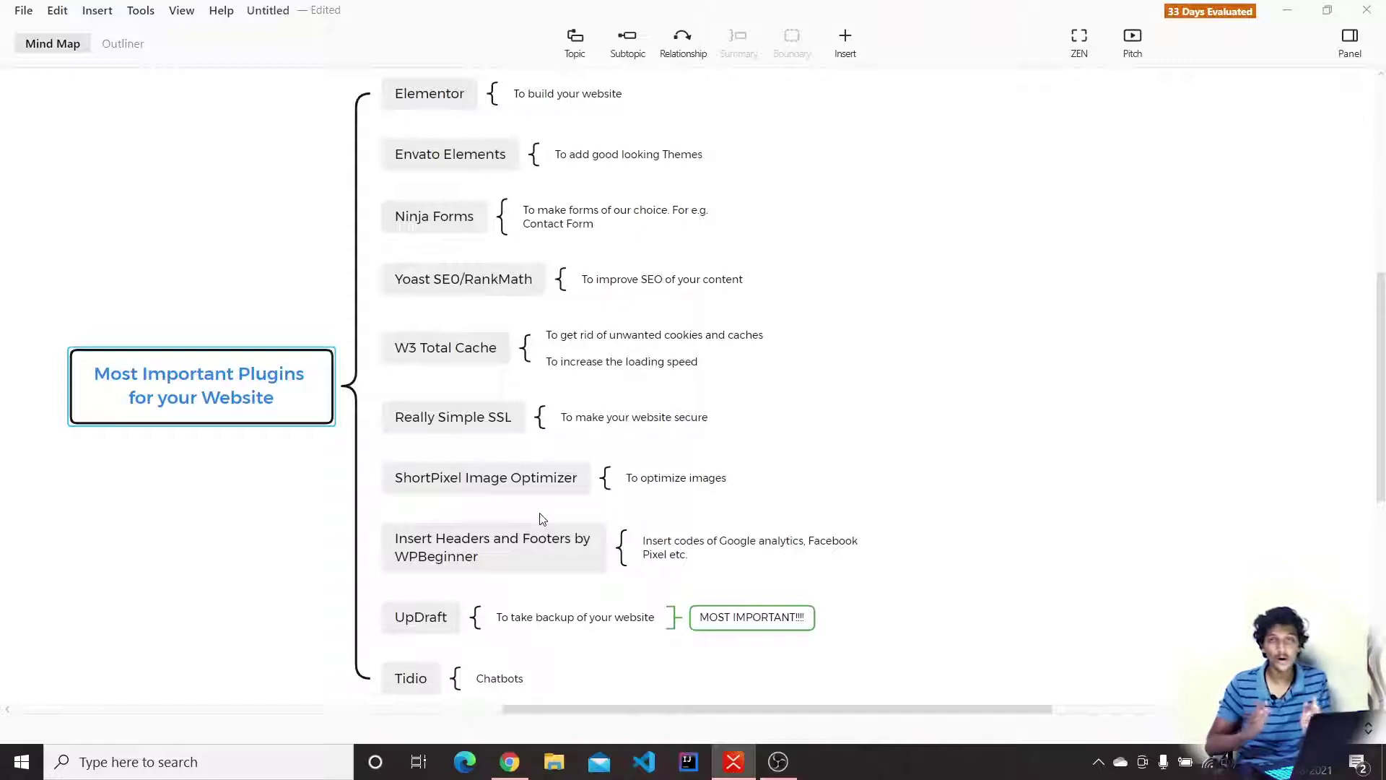
pyautogui.click(515, 771)
pyautogui.scroll(3, 1046, 404)
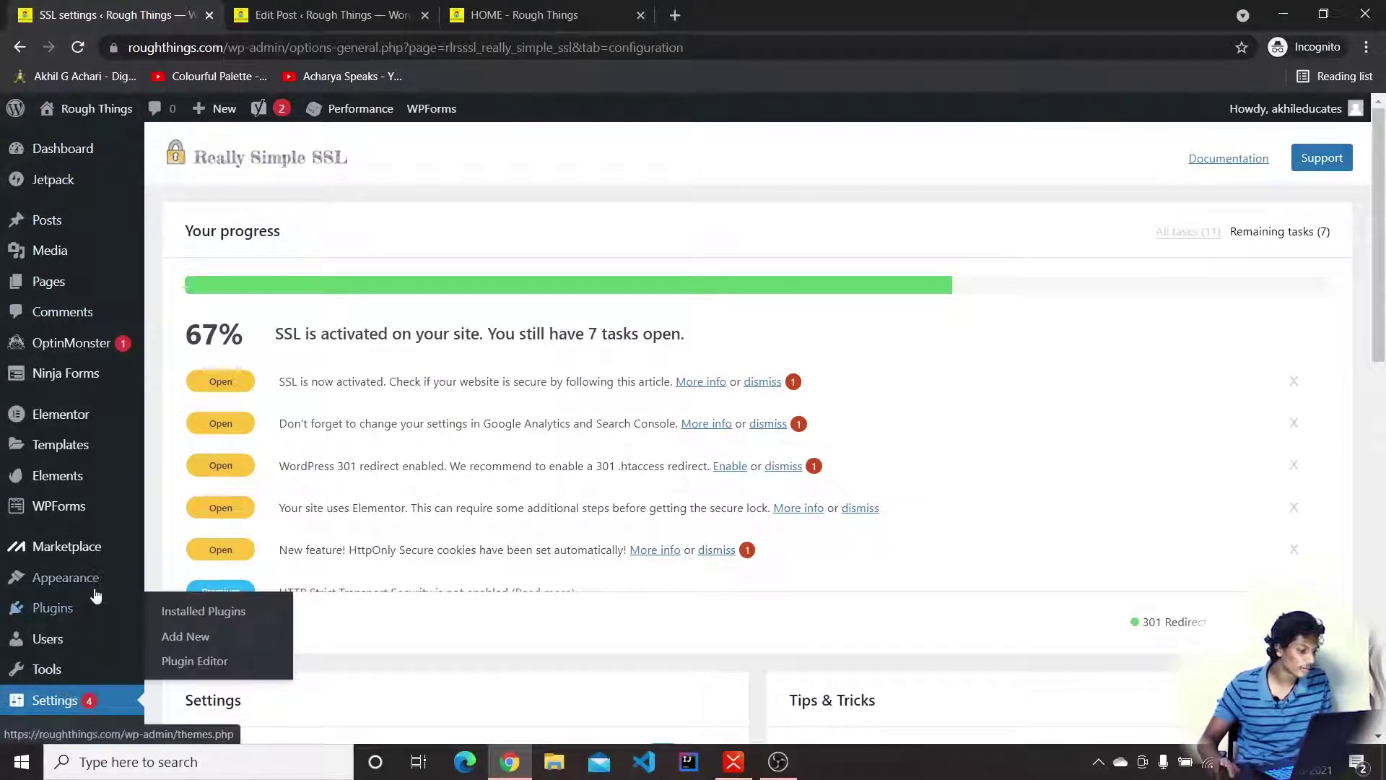
# - Search for "short pixel" among the plugins available to add, and open the details of ShortPixel Image Optimizer
pyautogui.click(184, 641)
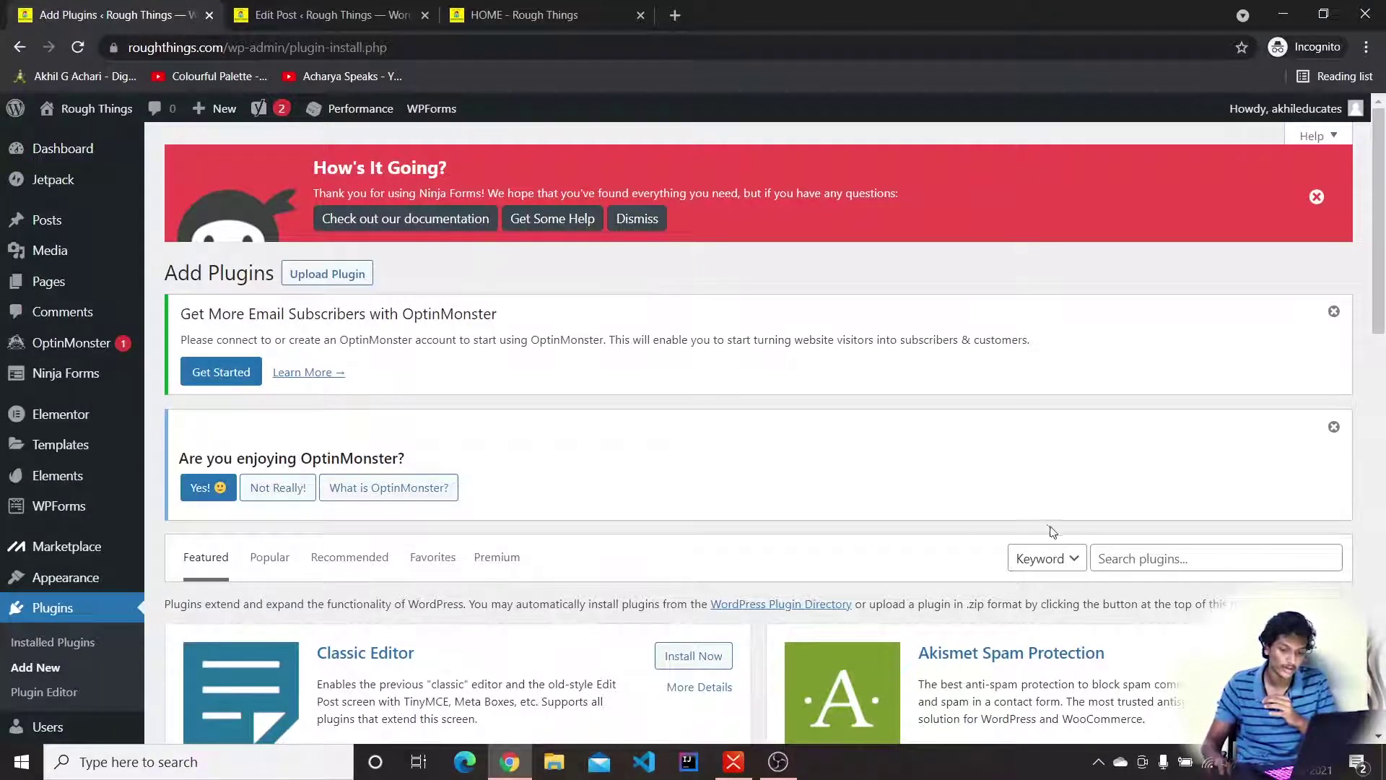
pyautogui.click(1123, 556)
pyautogui.write('short pixel')
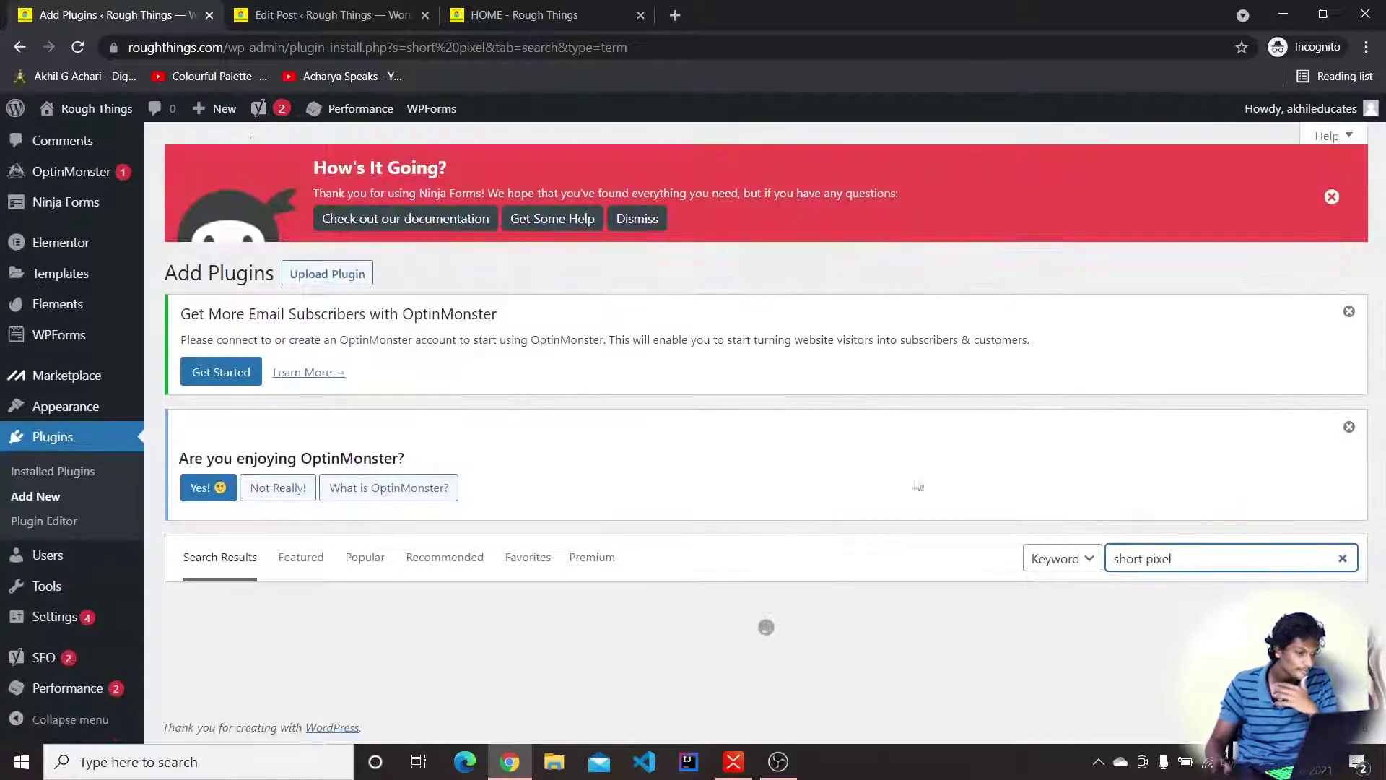
pyautogui.scroll(-5, 752, 441)
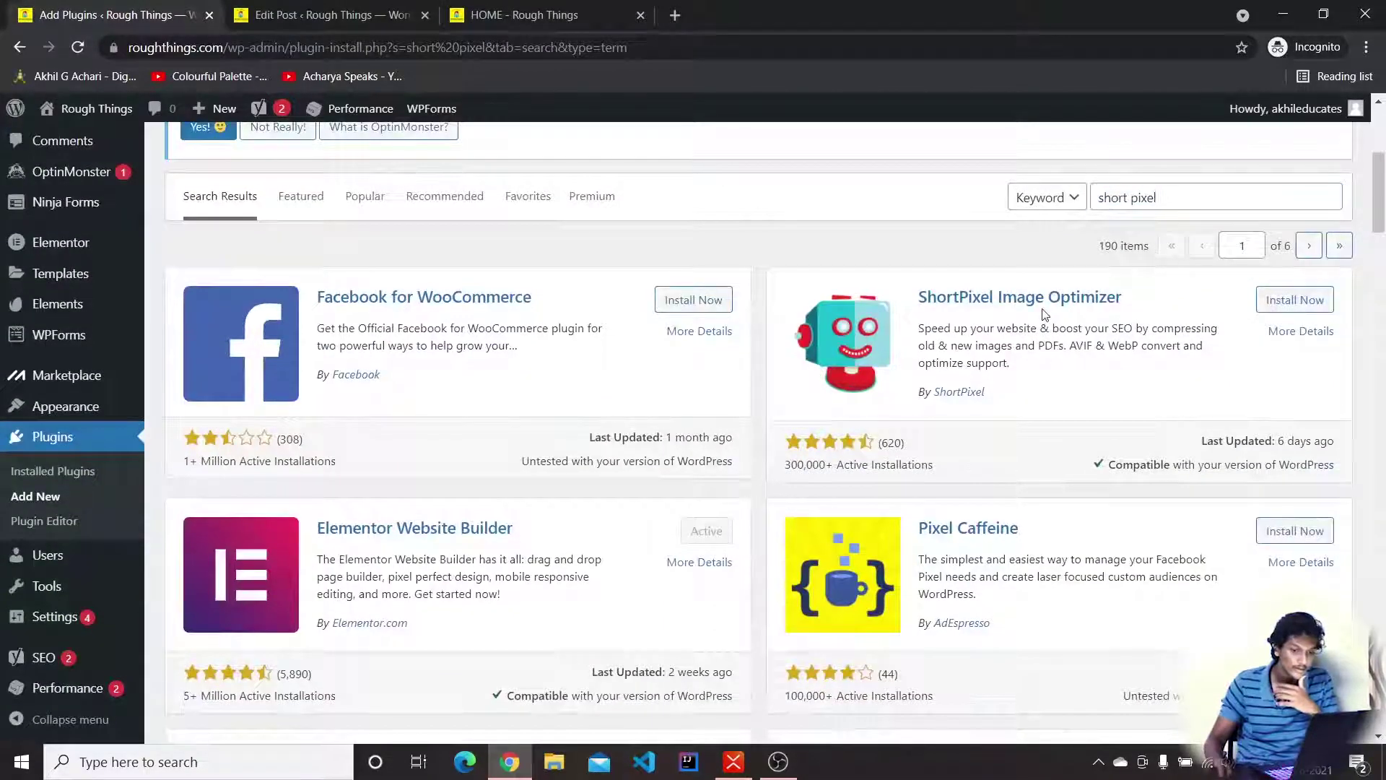
pyautogui.click(1045, 298)
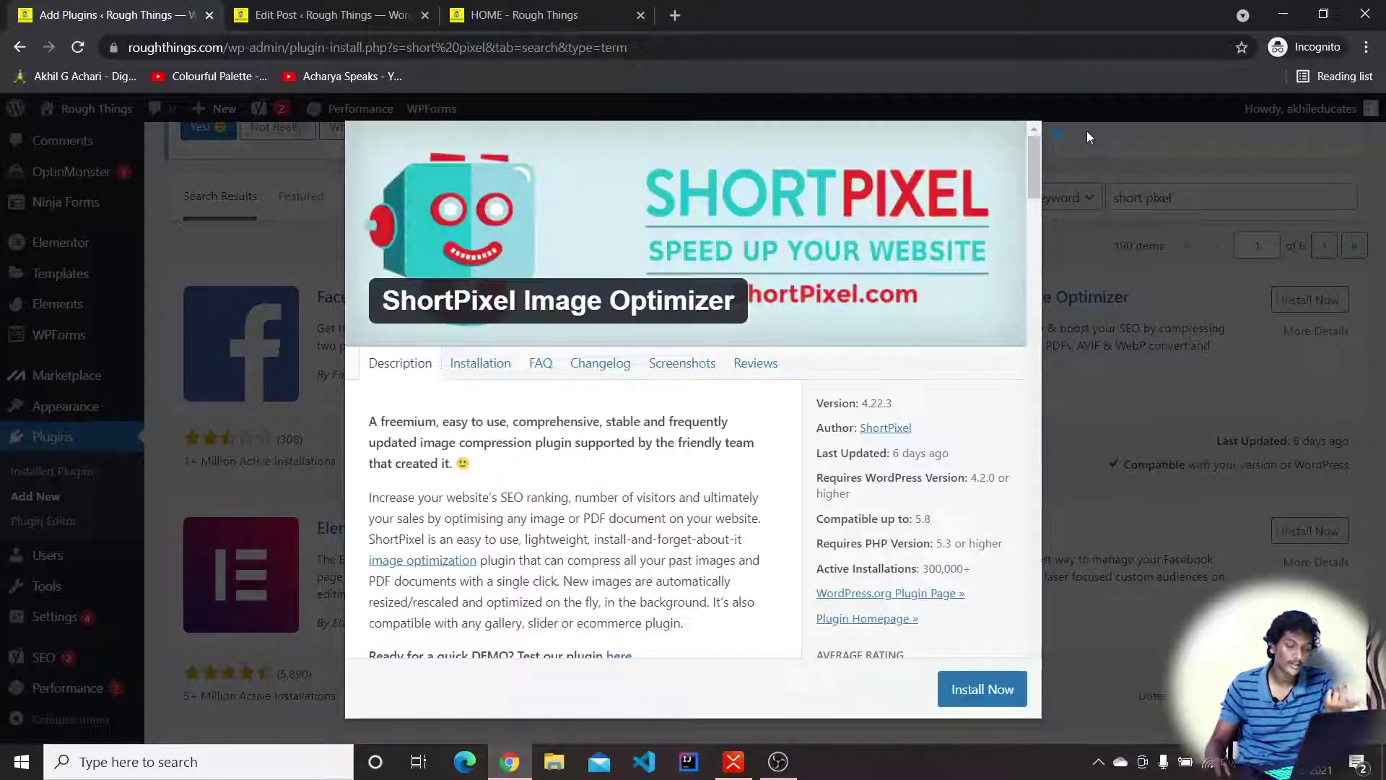
pyautogui.click(324, 14)
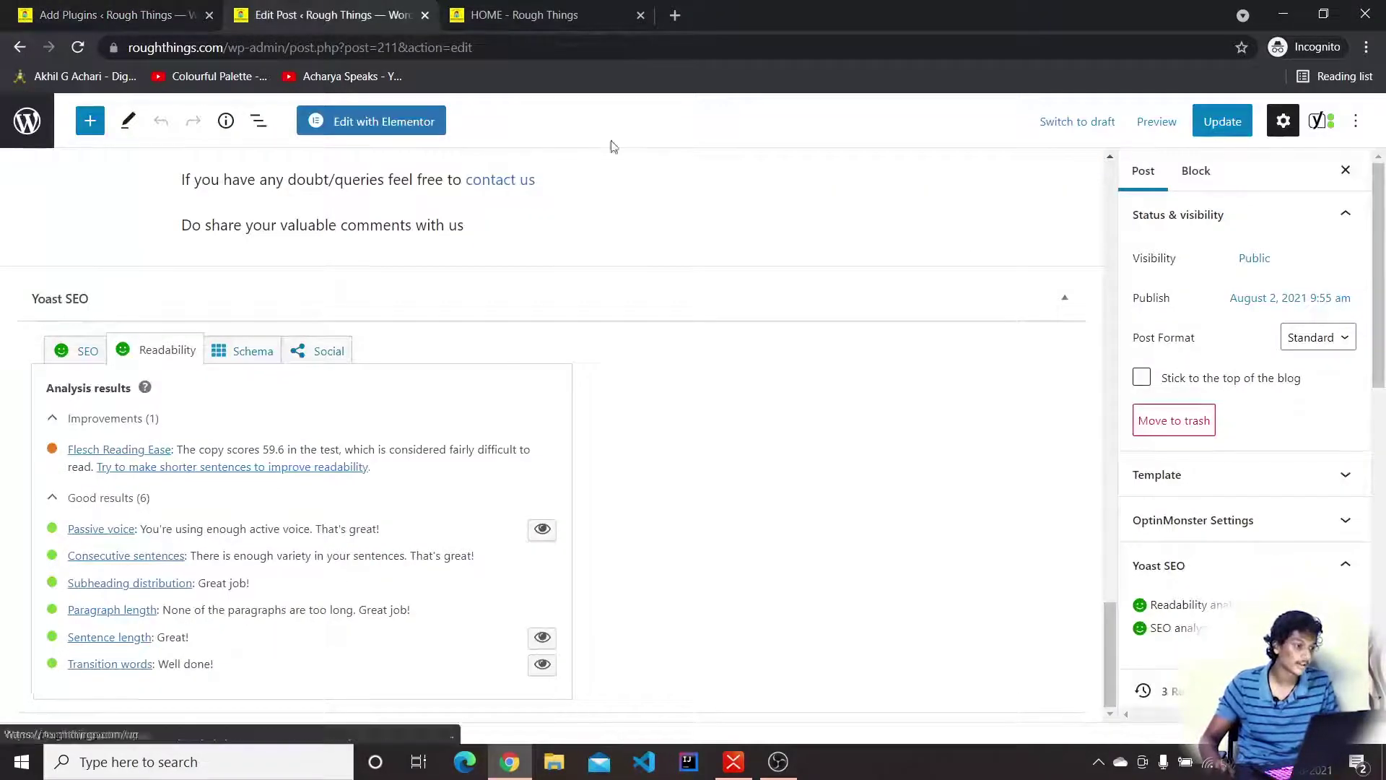
pyautogui.click(535, 15)
pyautogui.click(325, 15)
pyautogui.scroll(6, 405, 399)
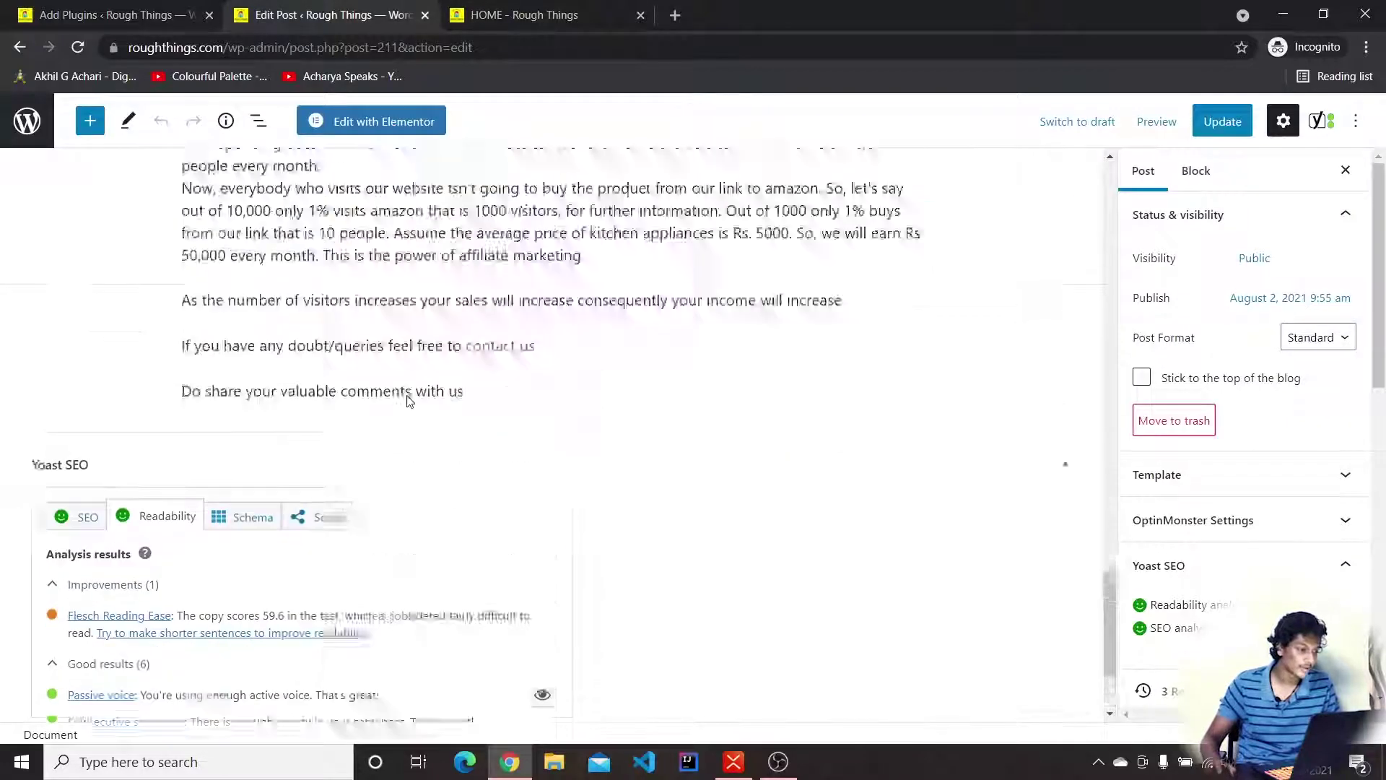
# - Search Google for "compress jpeg online" in a new browser tab and open the Compress JPEG Images Online site
pyautogui.click(676, 16)
pyautogui.write('c')
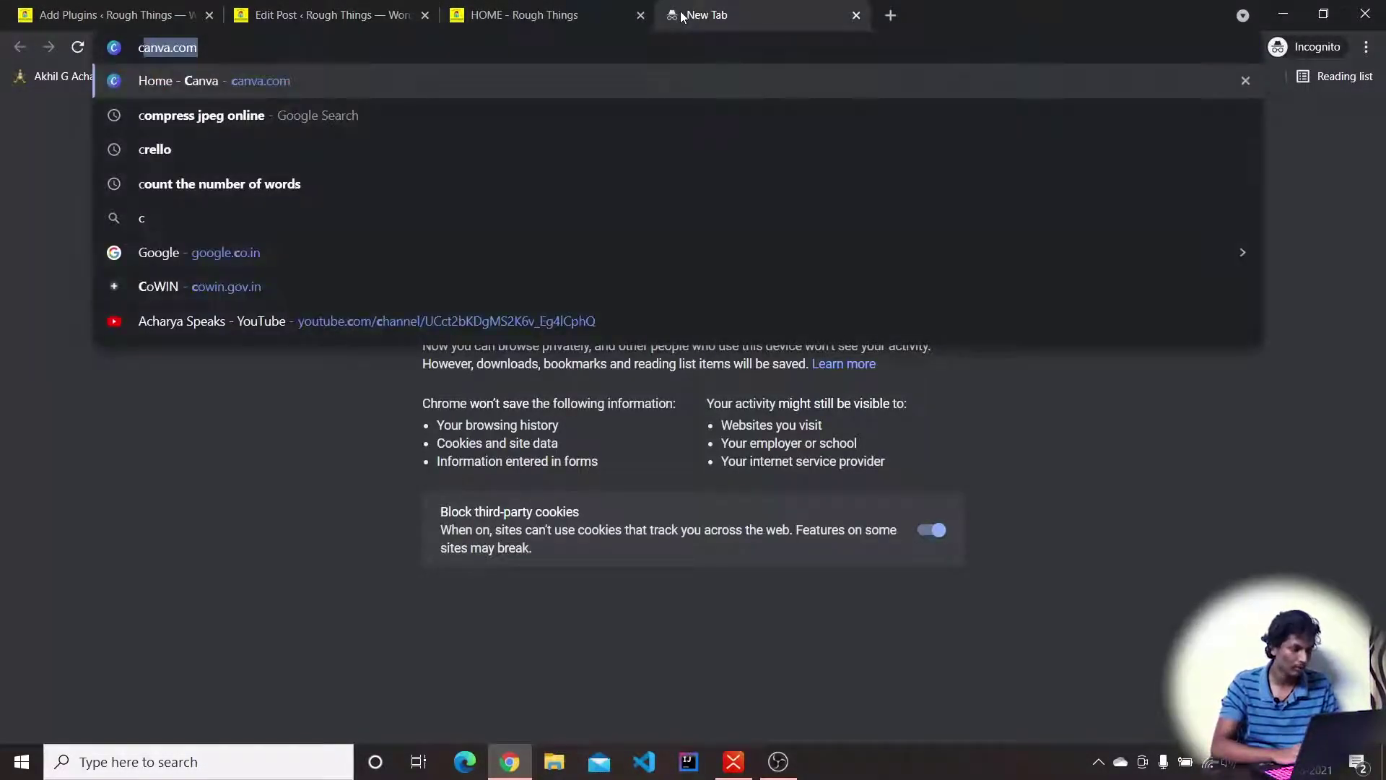
pyautogui.write('ompree')
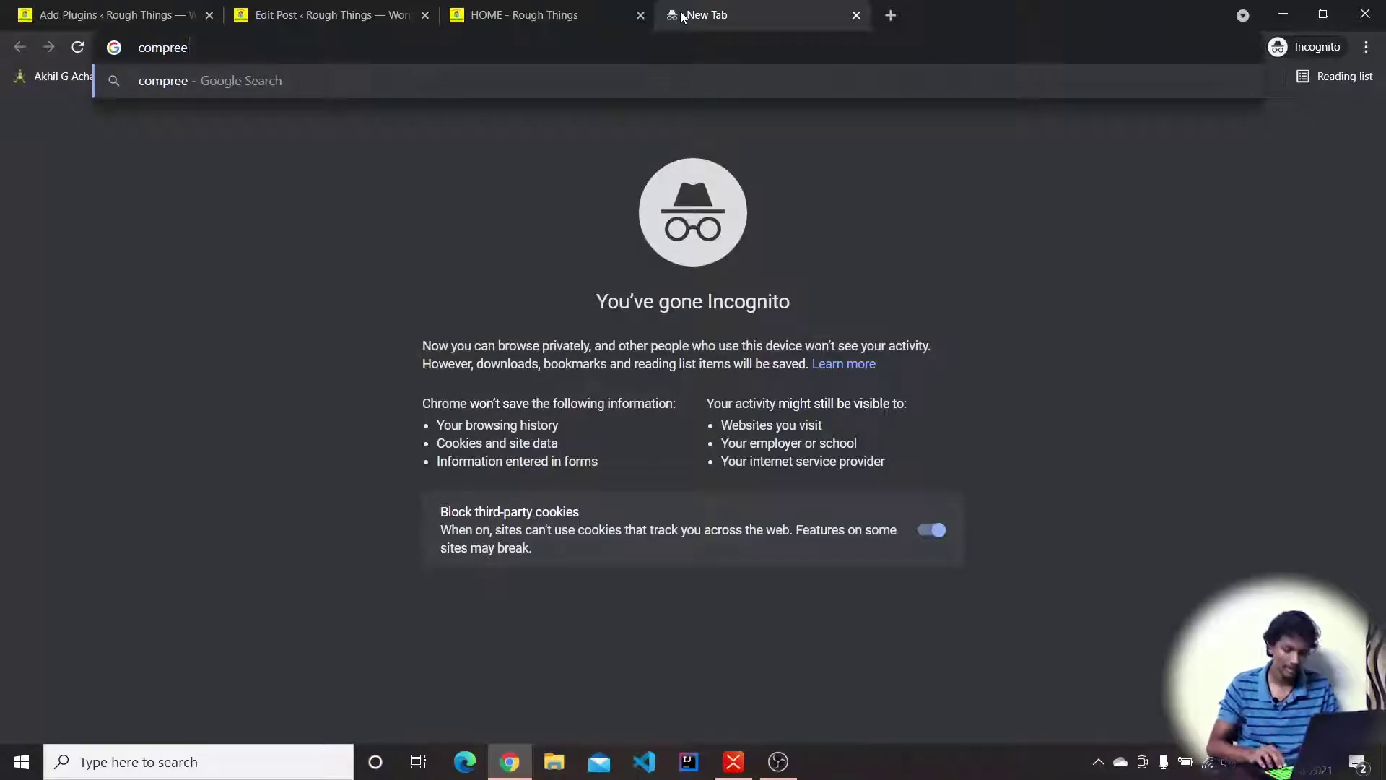
pyautogui.press('BackSpace')
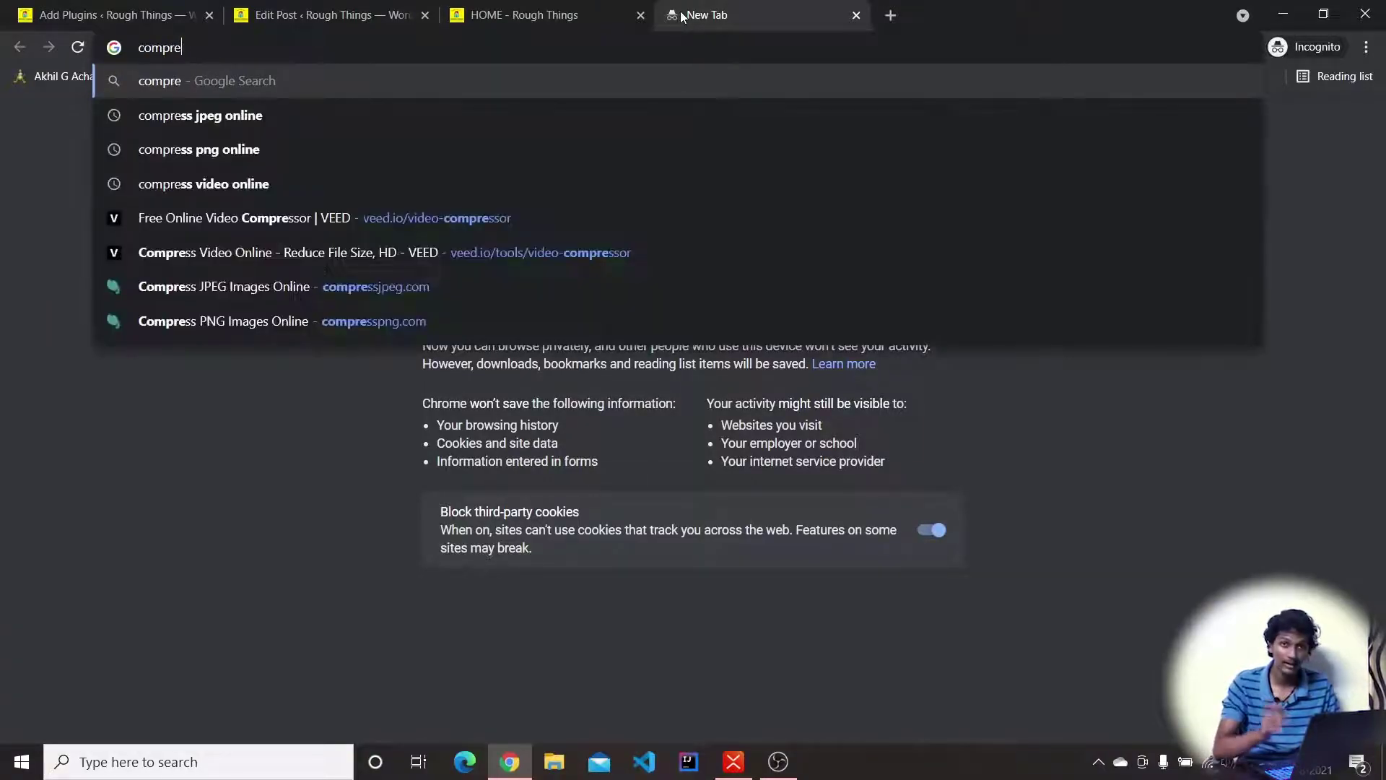
pyautogui.write('ss')
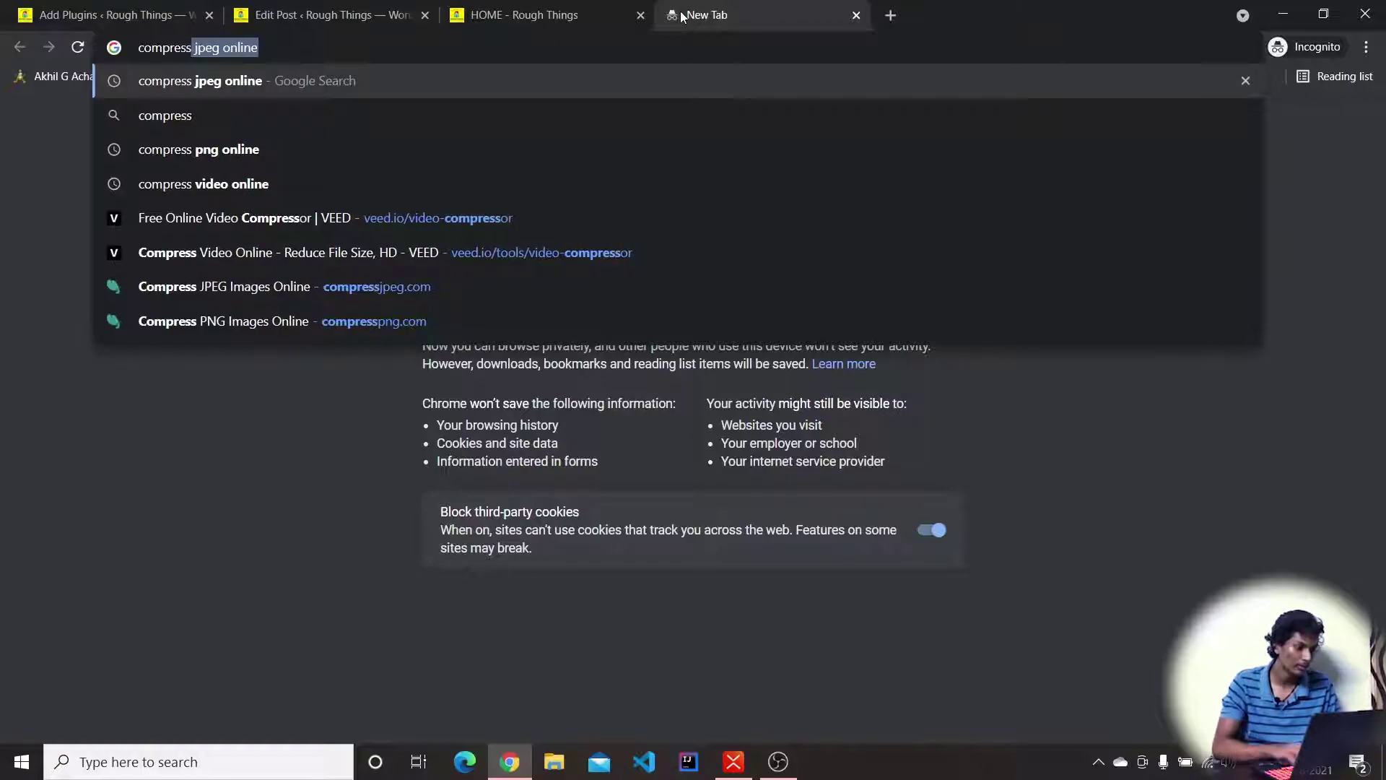
pyautogui.press('Right')
pyautogui.press('Return')
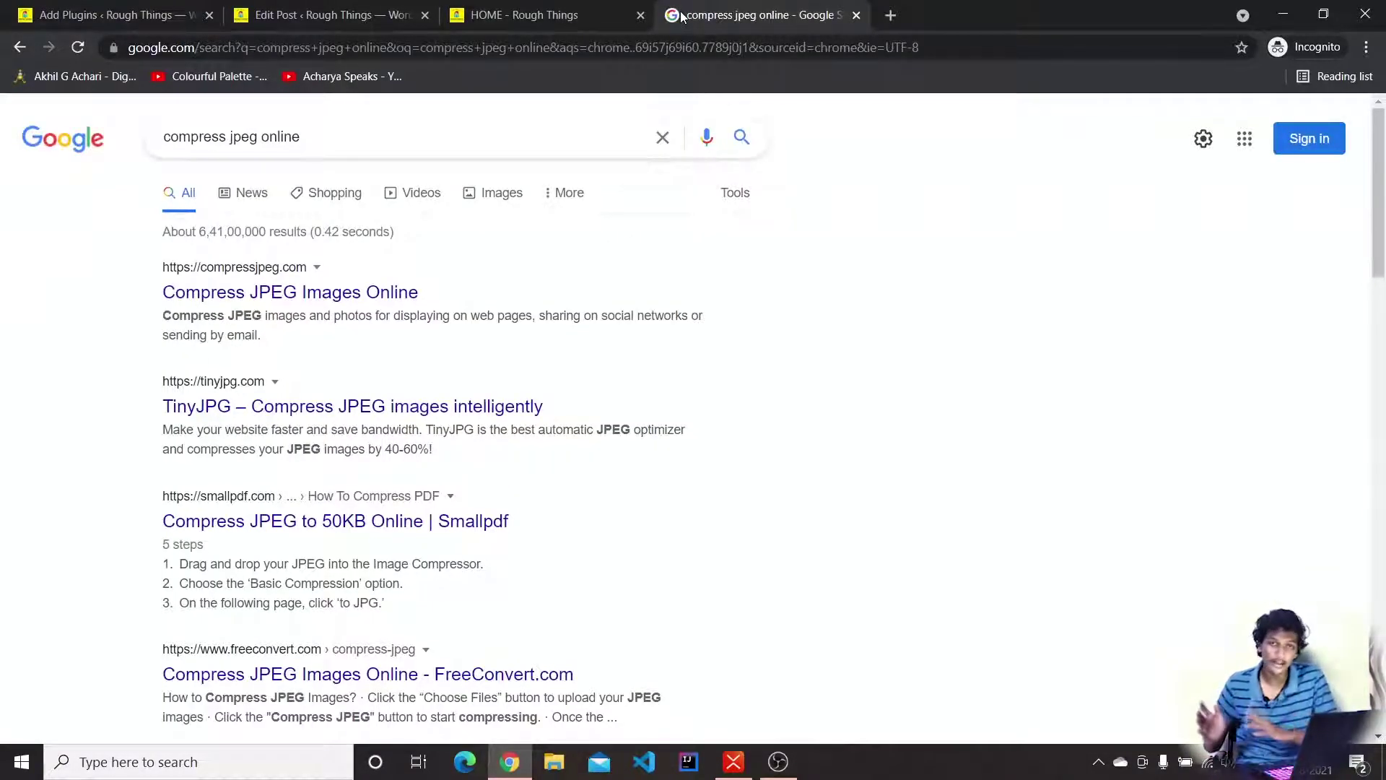
pyautogui.click(293, 296)
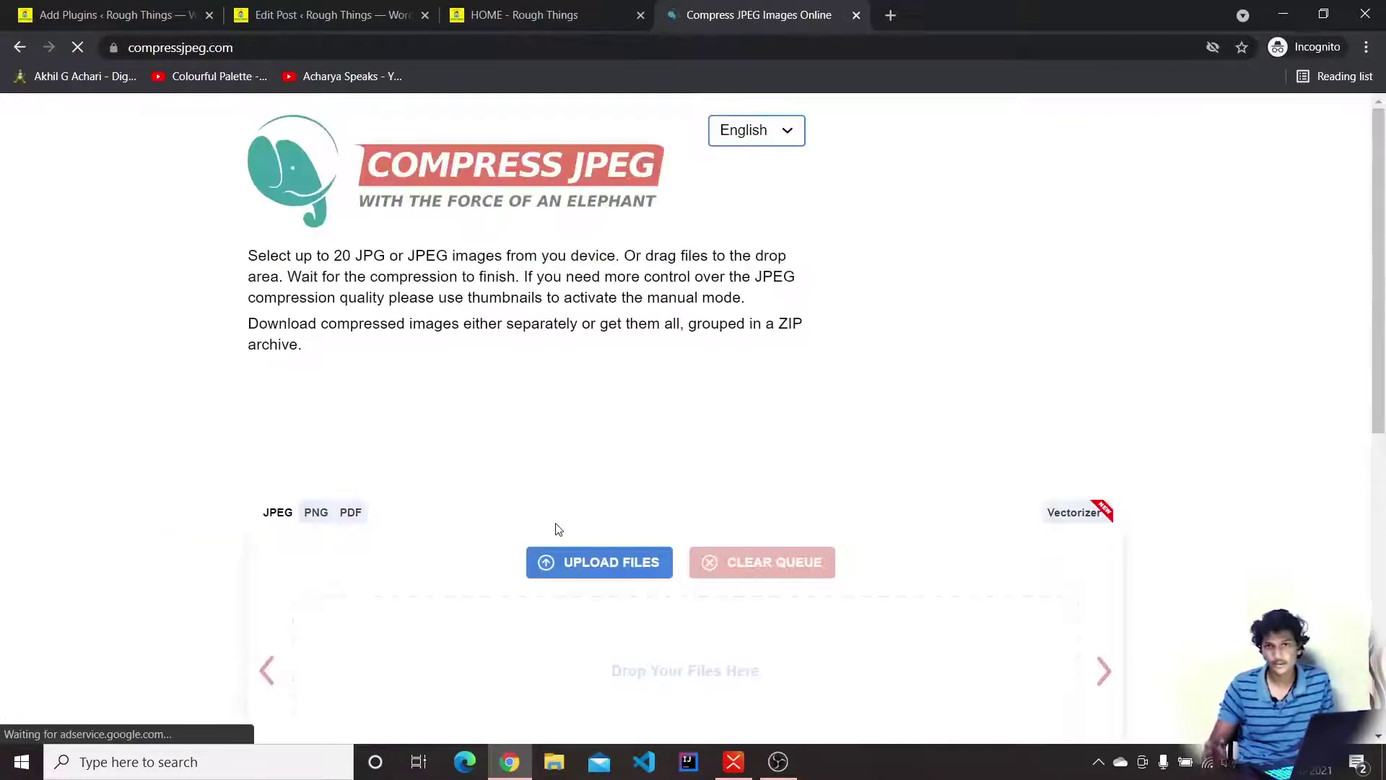
# - Close the ShortPixel Image Optimizer details, consult the XMind mind map for the plugin that follows, and return to the browser
pyautogui.click(115, 13)
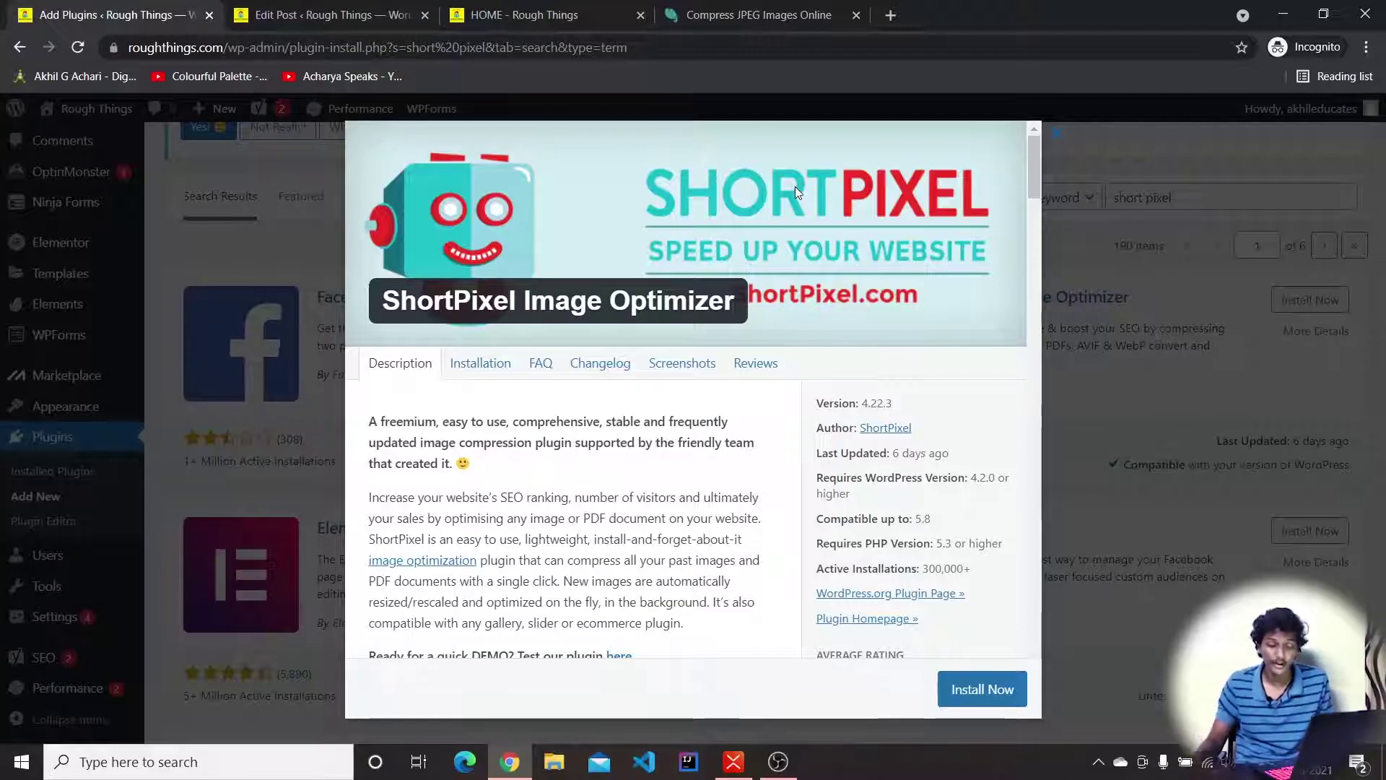
pyautogui.click(1062, 139)
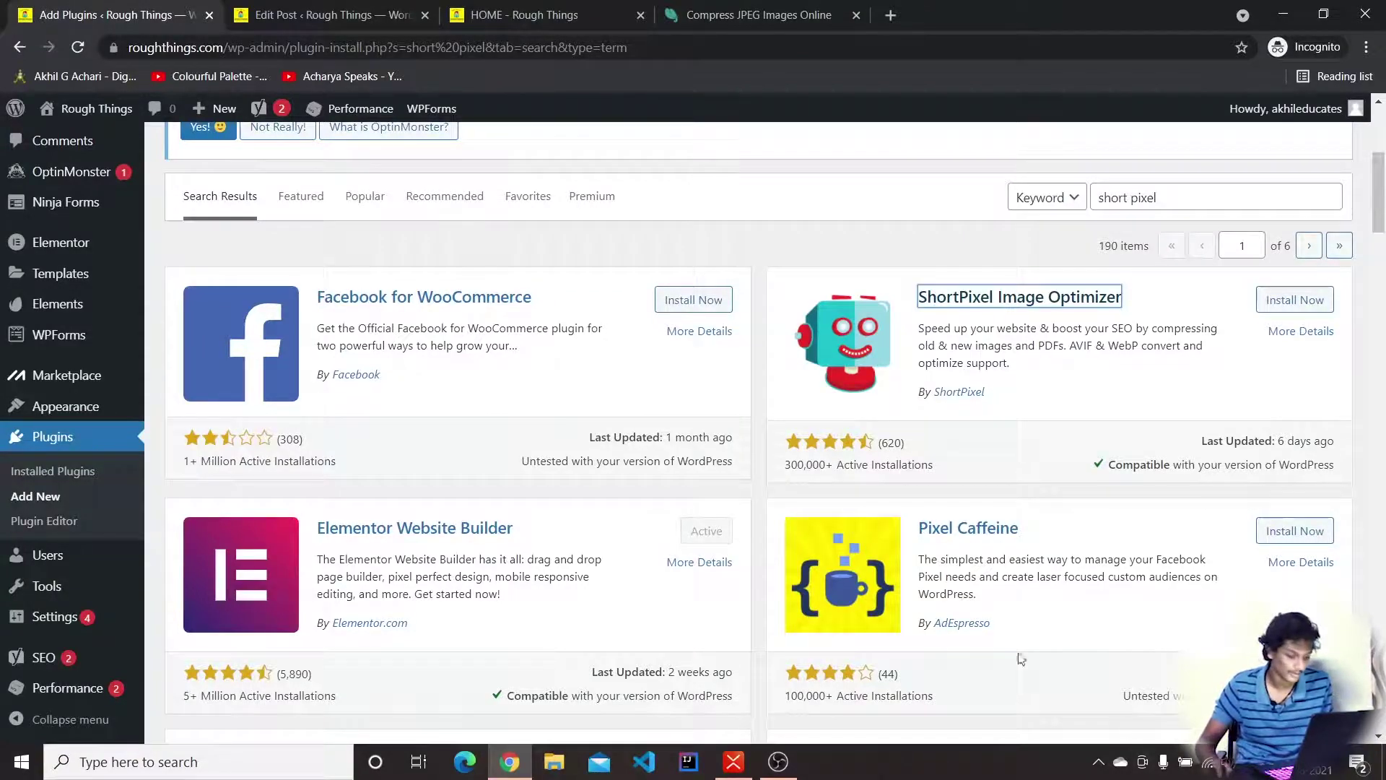
pyautogui.click(733, 761)
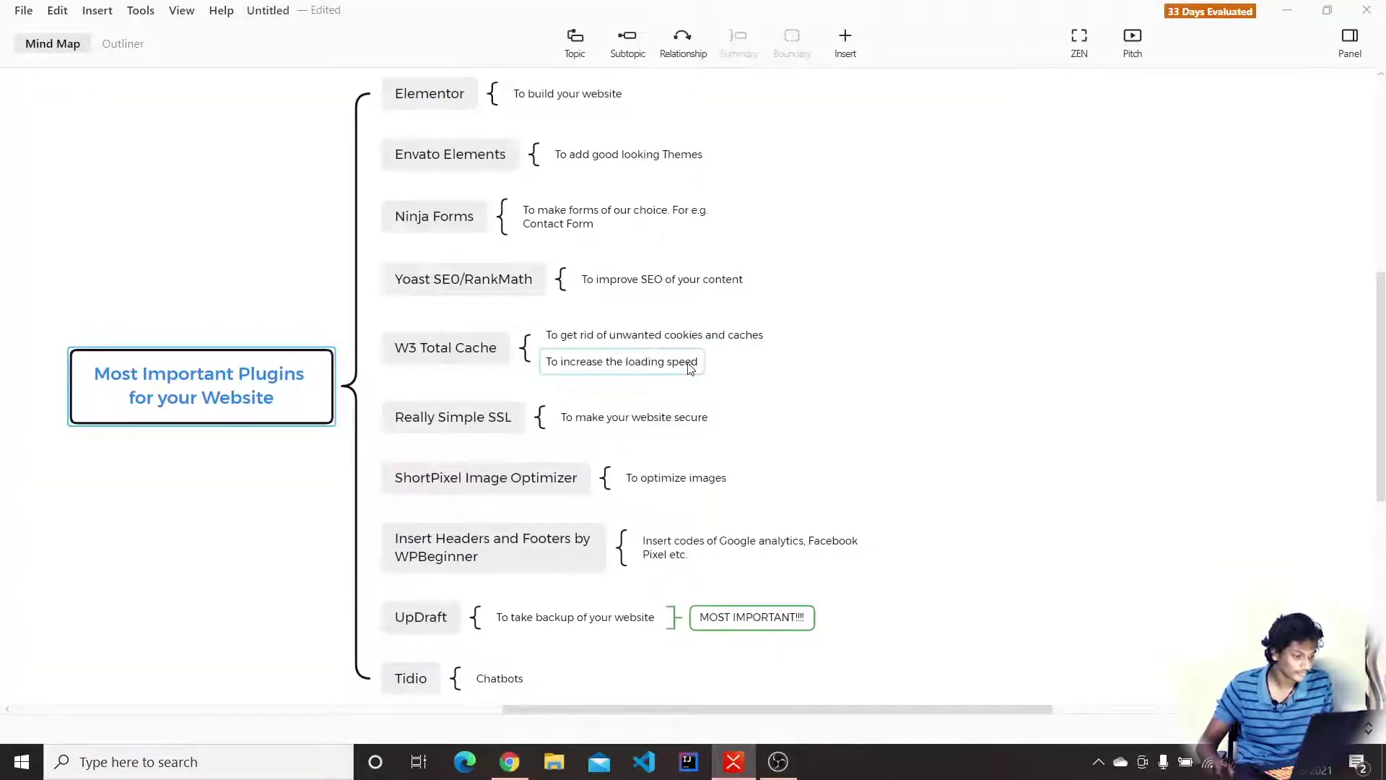
pyautogui.scroll(-3, 635, 361)
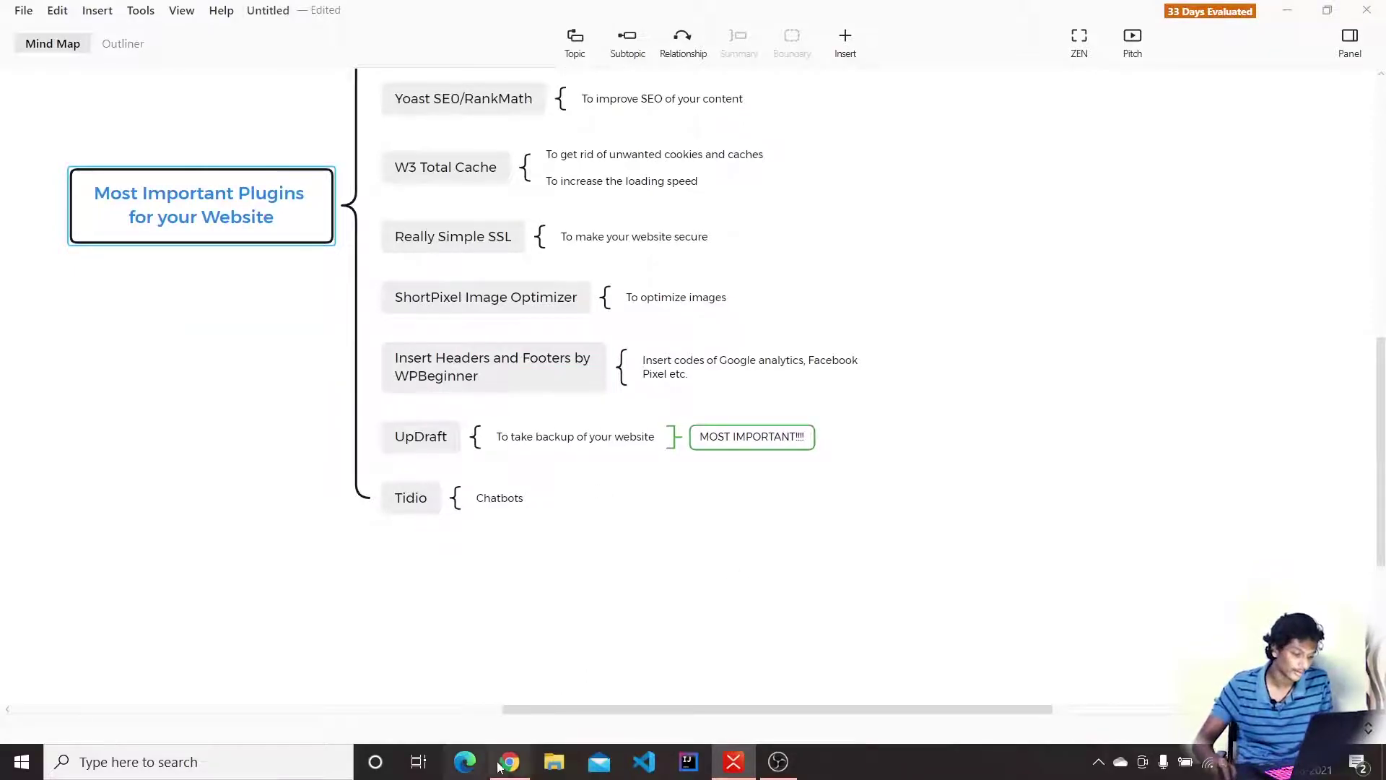
pyautogui.hotkey('alt', 'Tab')
# - Search for "insert headers and footers" among the plugins available to add
pyautogui.scroll(5, 1314, 540)
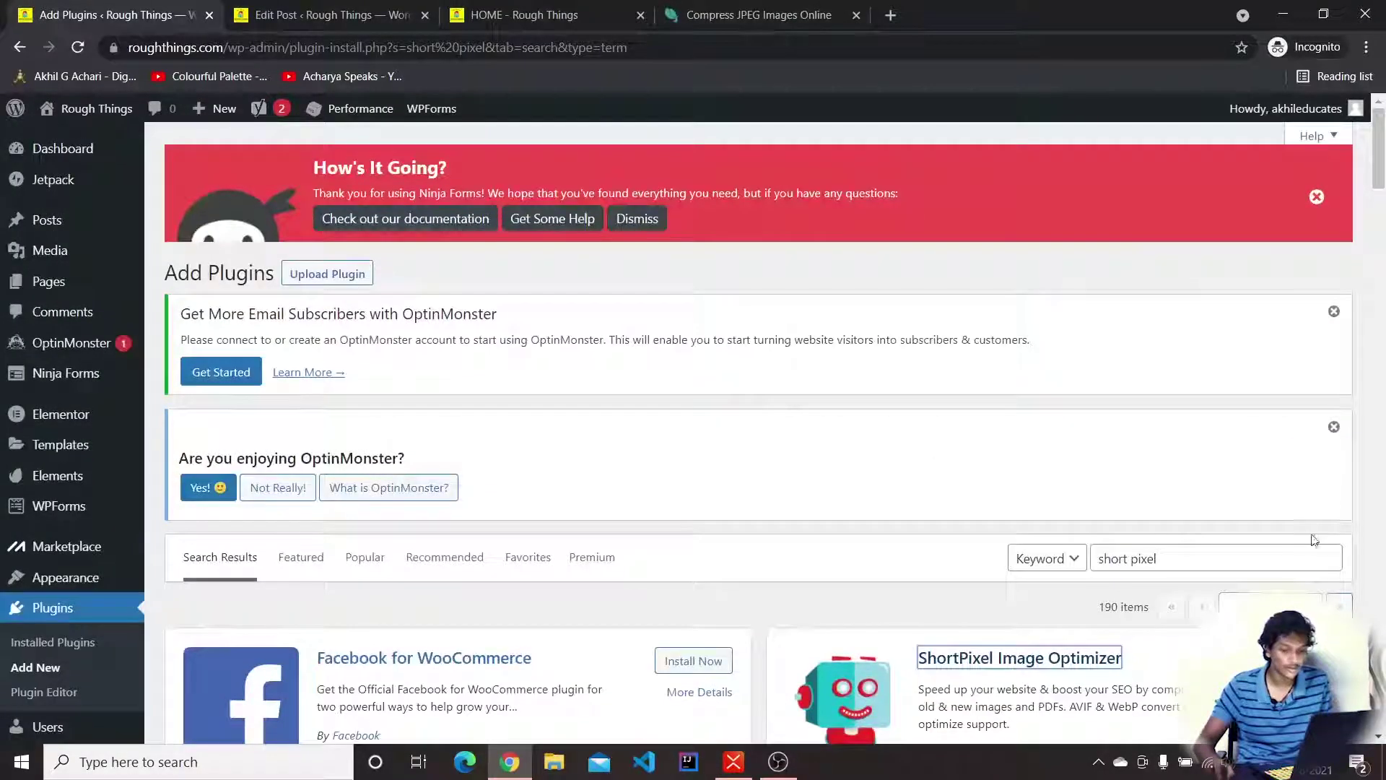
pyautogui.tripleClick(1204, 564)
pyautogui.write('inser')
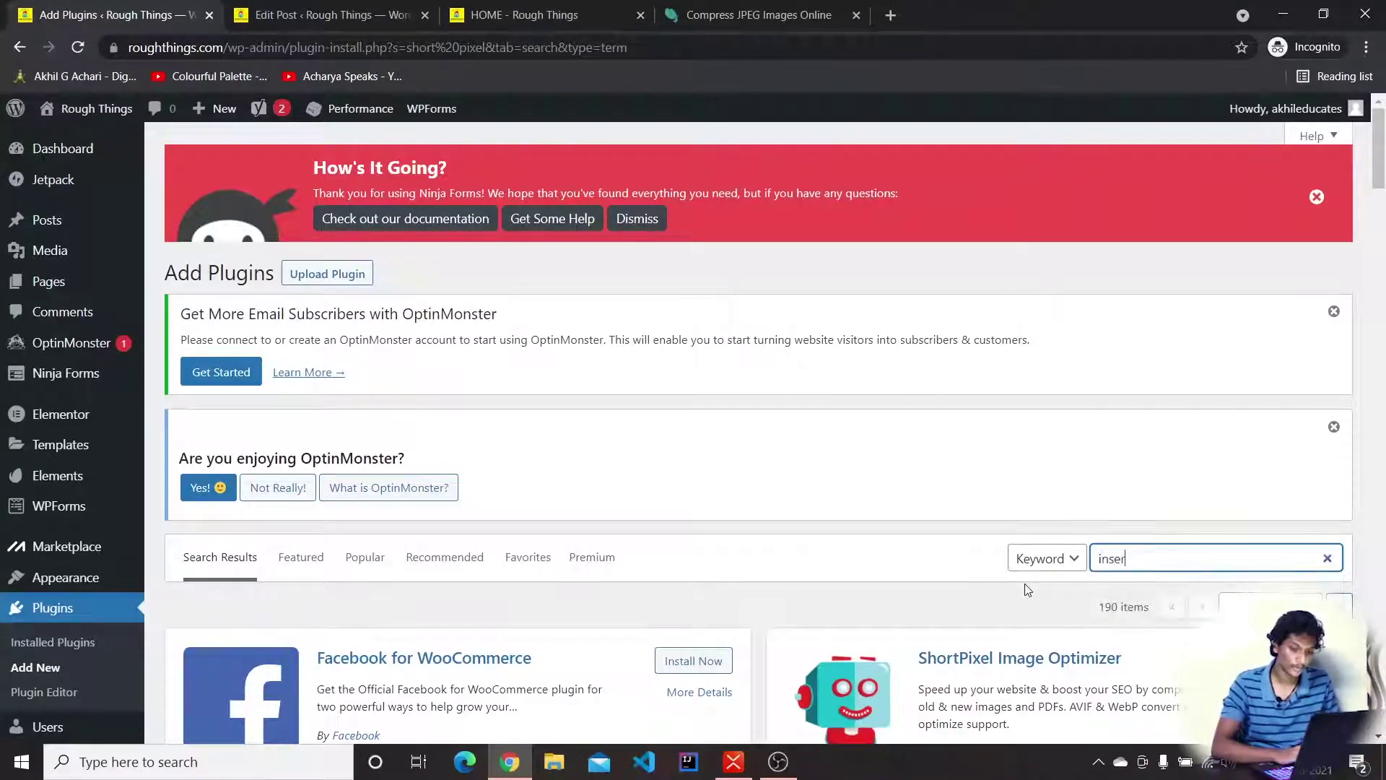
pyautogui.write('t headers and foo;t')
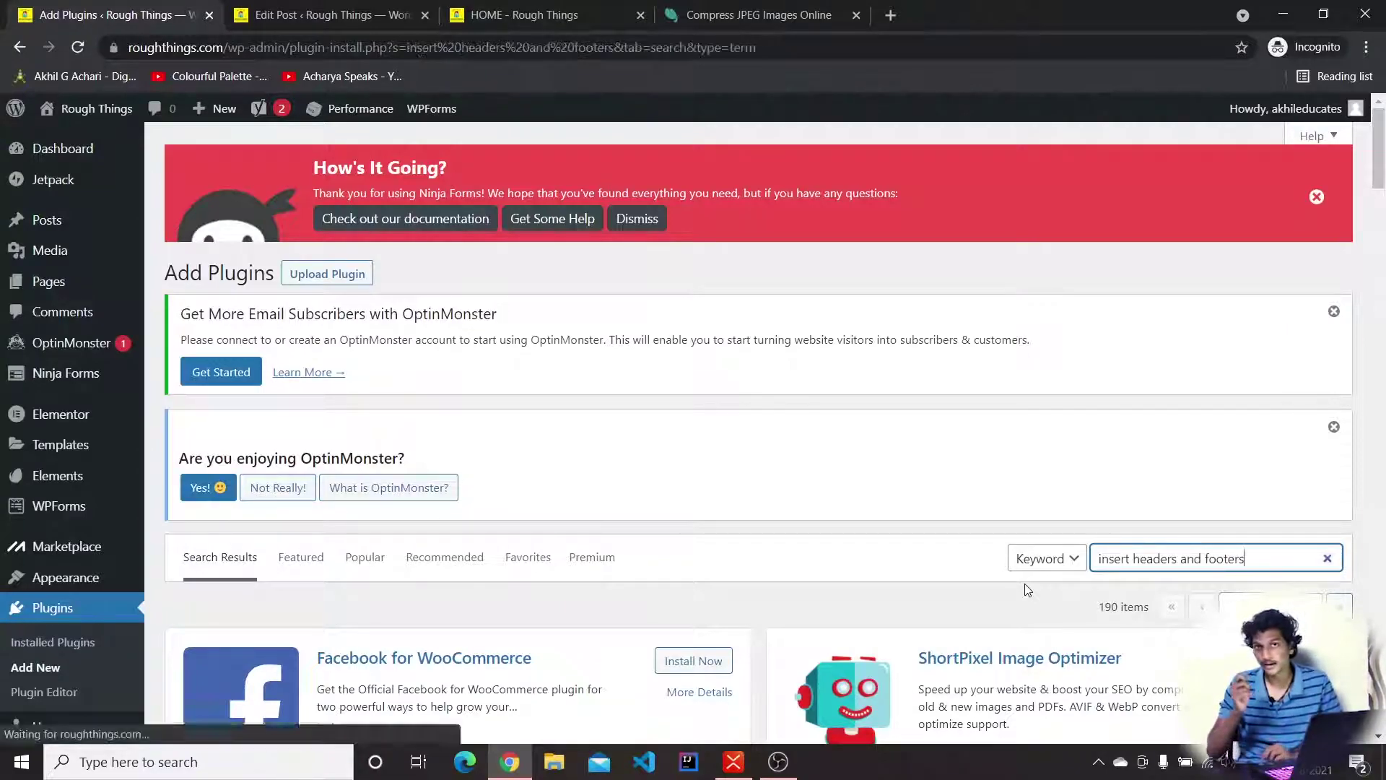
# - Glance at the Rough Things home page, and install and activate Insert Headers and Footers by WPBeginner
pyautogui.click(498, 20)
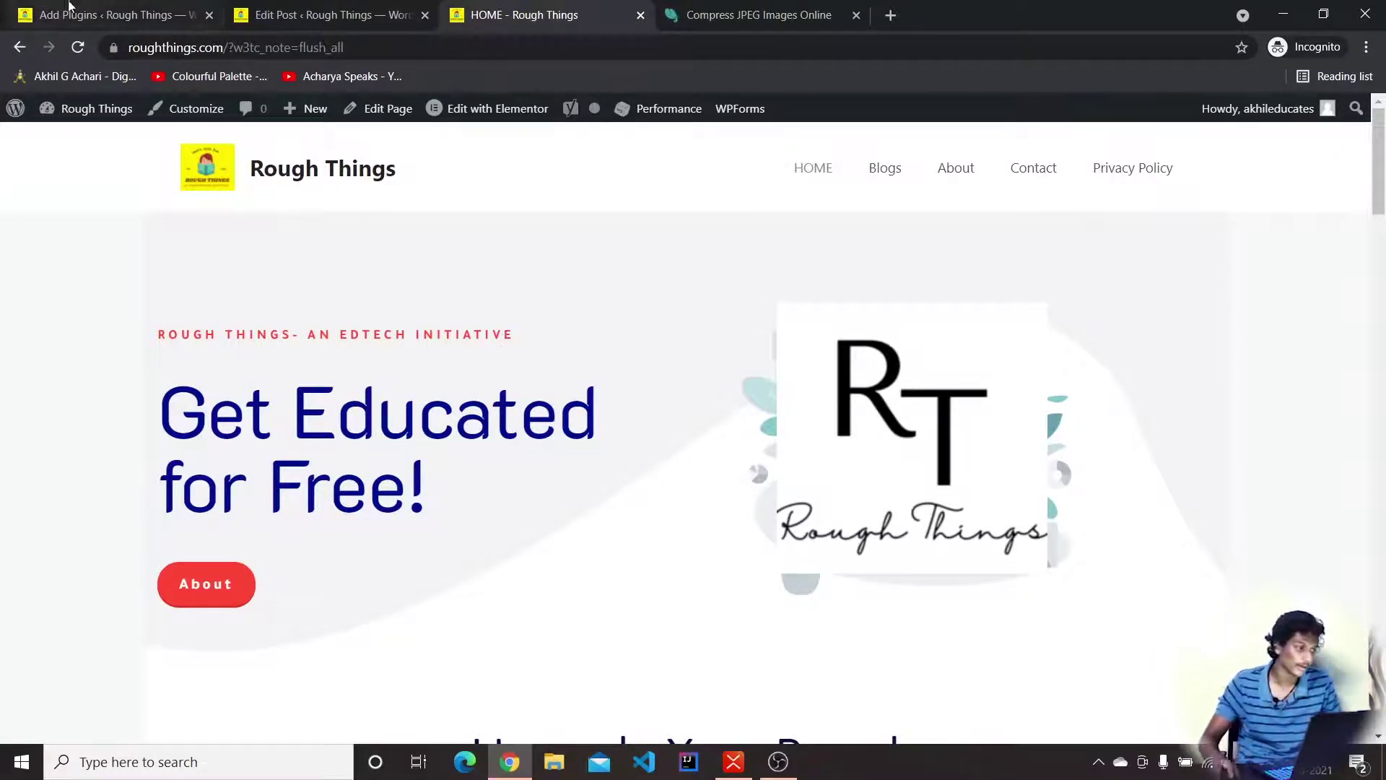
pyautogui.click(108, 14)
pyautogui.scroll(-3, 594, 524)
pyautogui.click(669, 393)
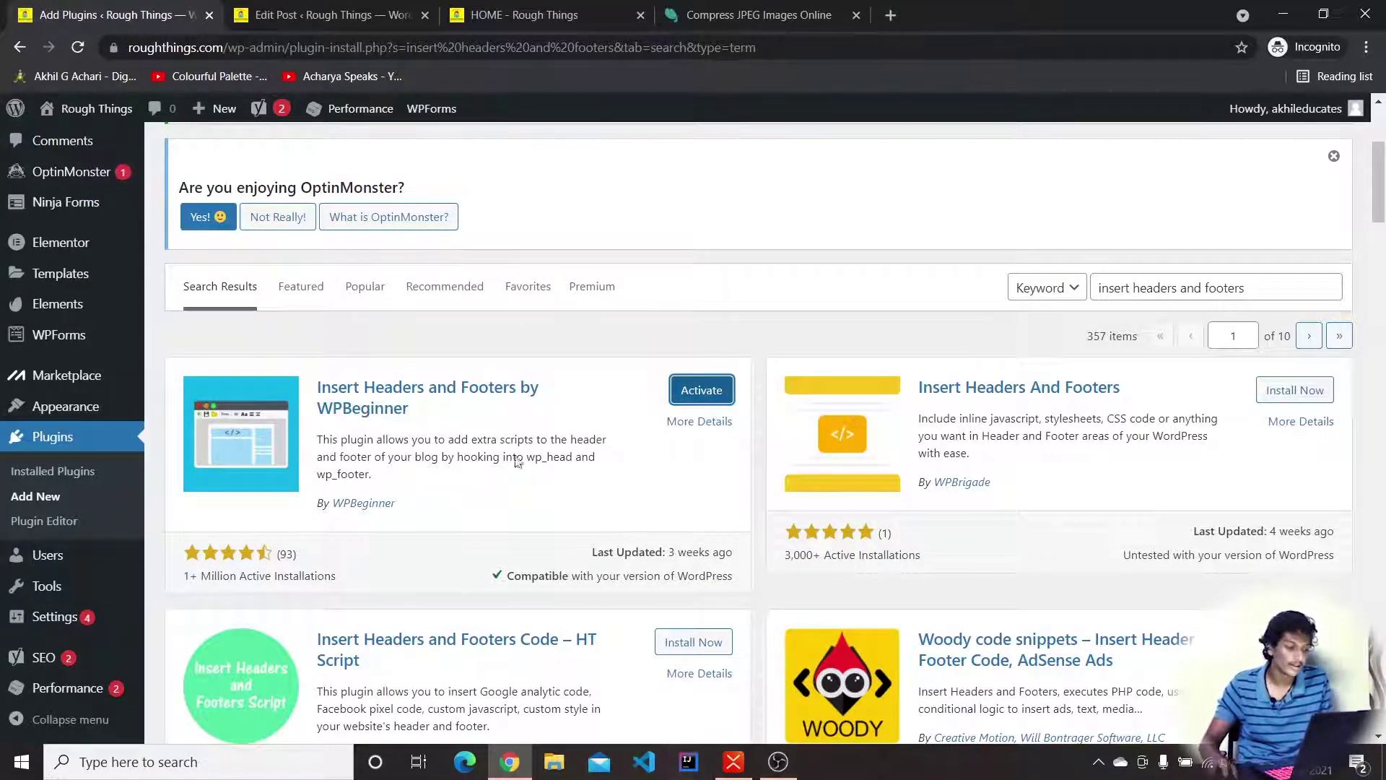
pyautogui.click(698, 395)
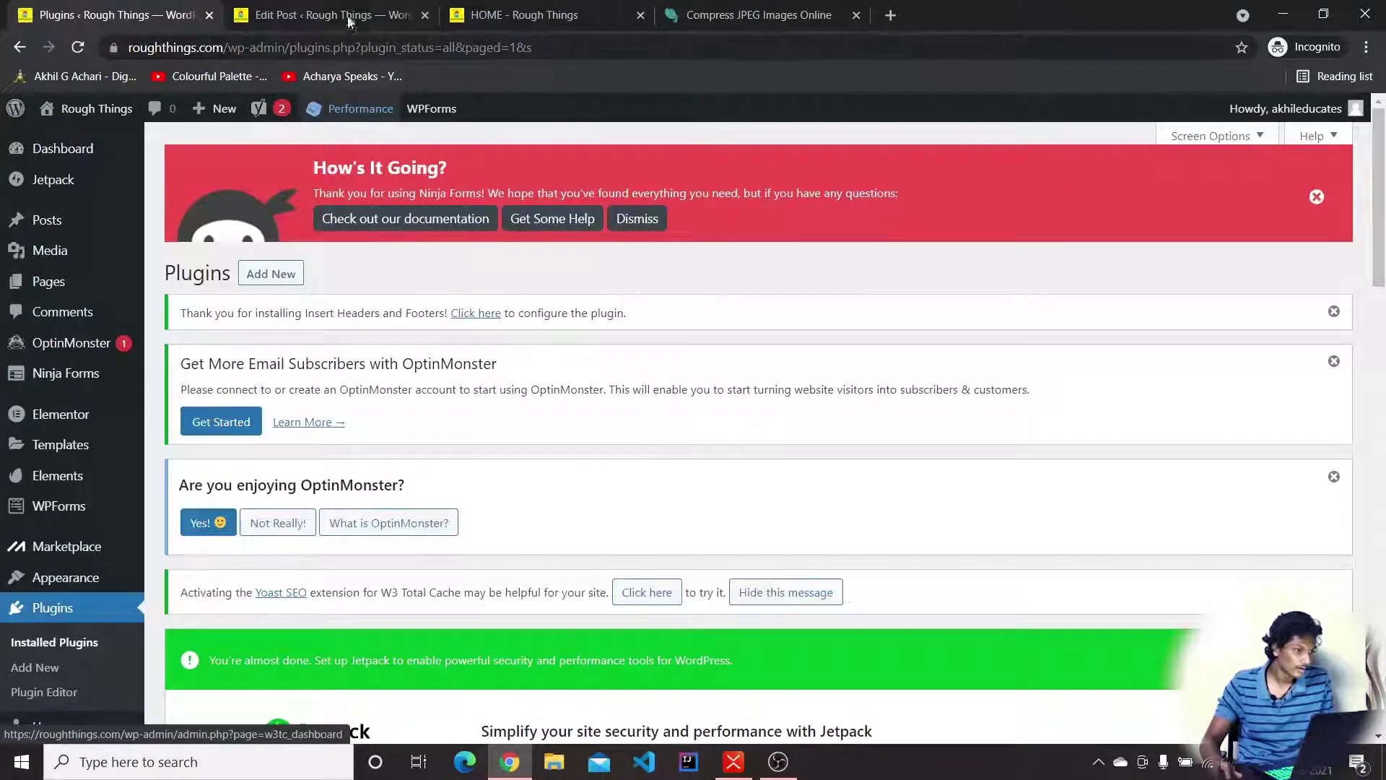
# - Close the post editor and open the WordPress dashboard from the Rough Things home page
pyautogui.click(325, 15)
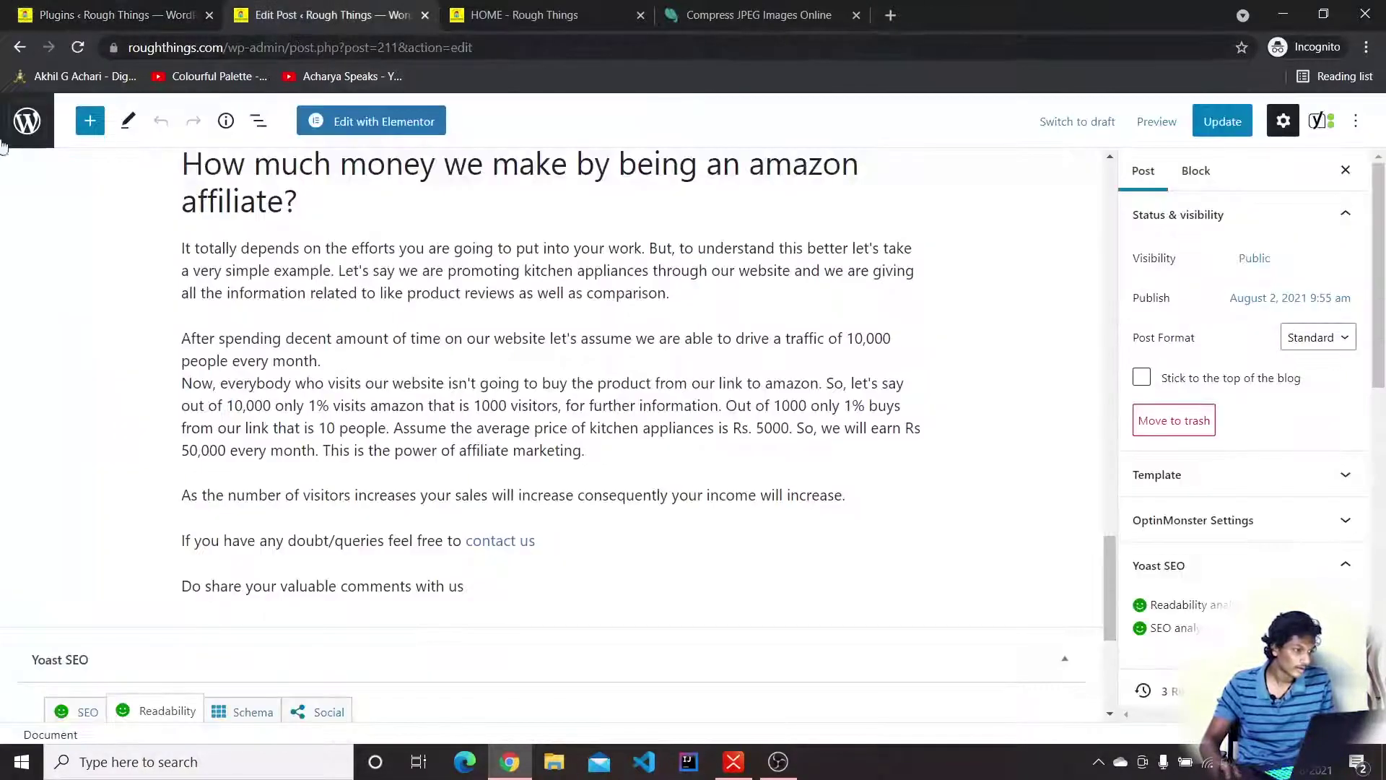
pyautogui.click(422, 14)
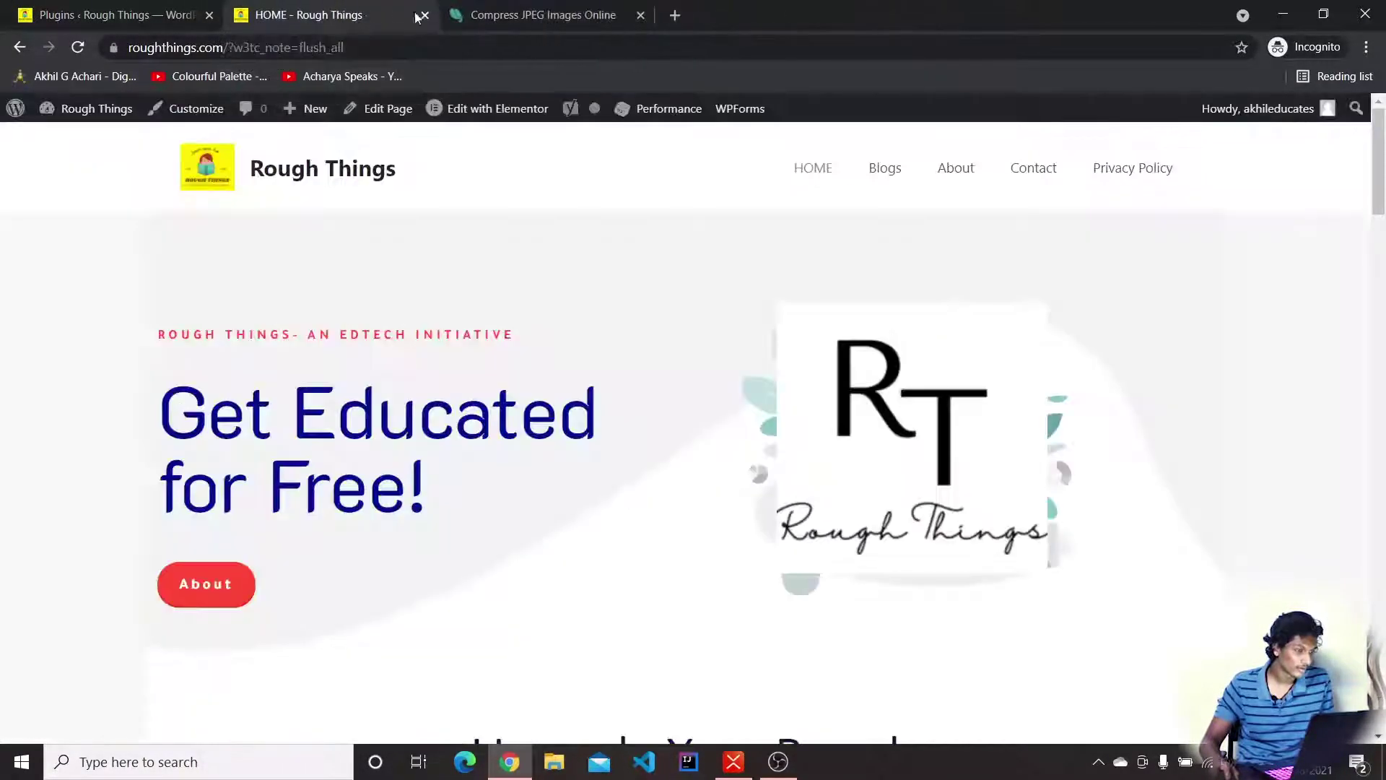
pyautogui.moveTo(87, 108)
pyautogui.click(86, 139)
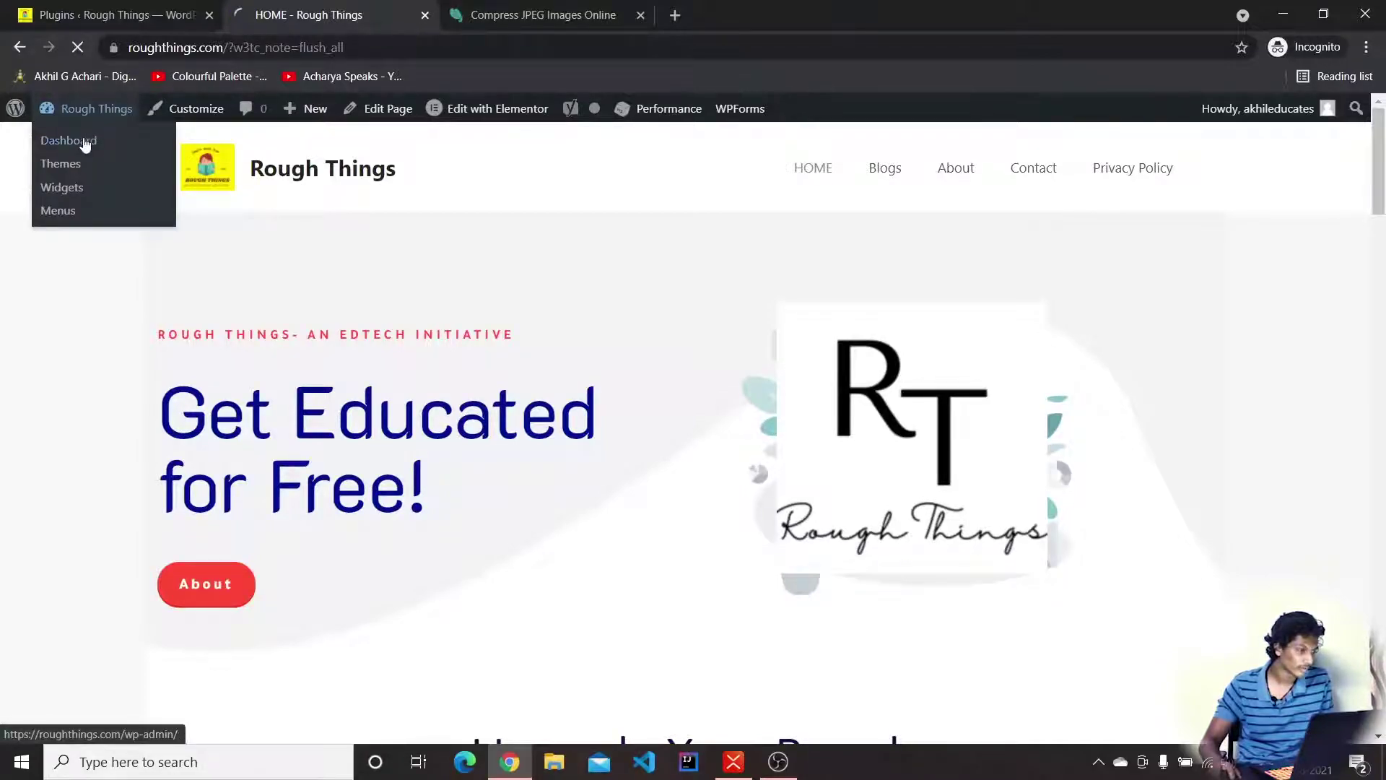
pyautogui.click(119, 10)
pyautogui.click(259, 8)
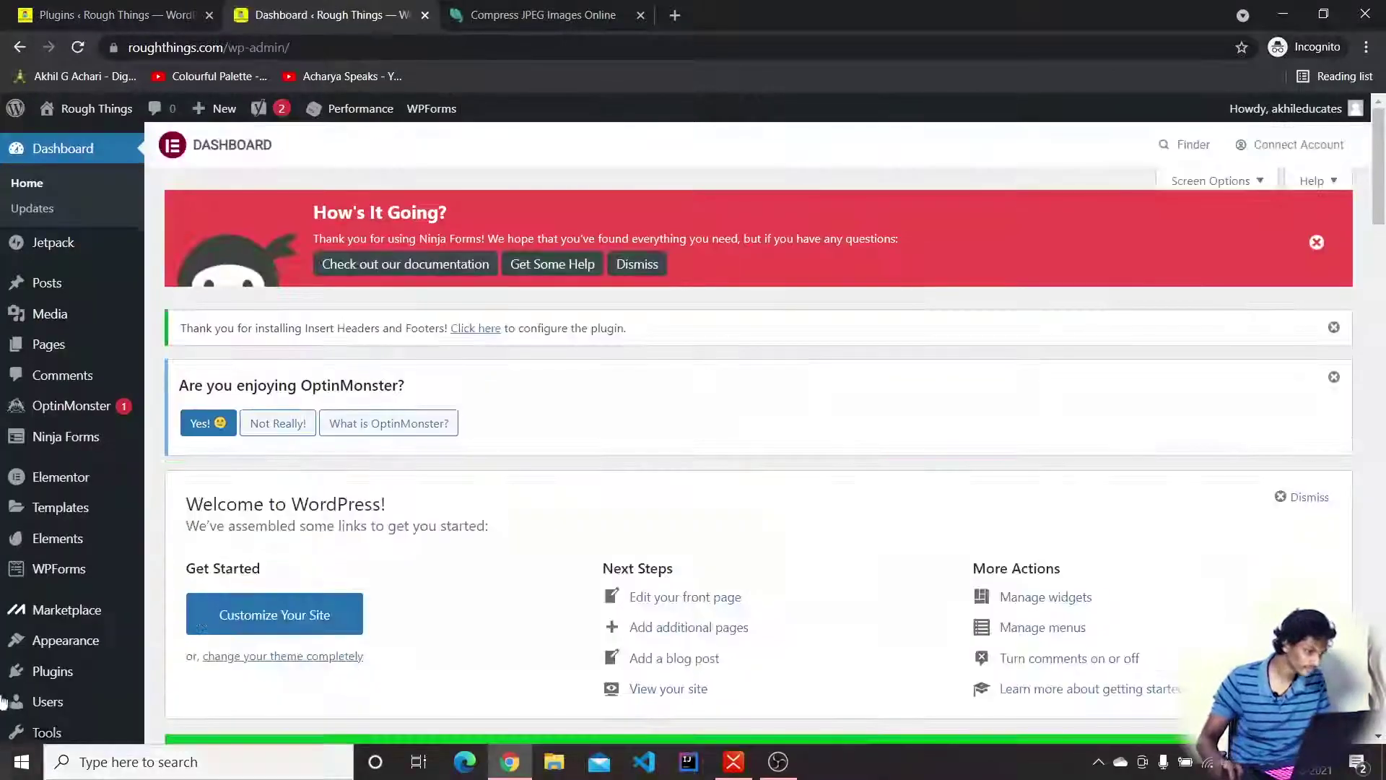
# - Look through the WordPress admin navigation for the settings entry of Insert Headers and Footers
pyautogui.moveTo(83, 644)
pyautogui.scroll(-3, 143, 658)
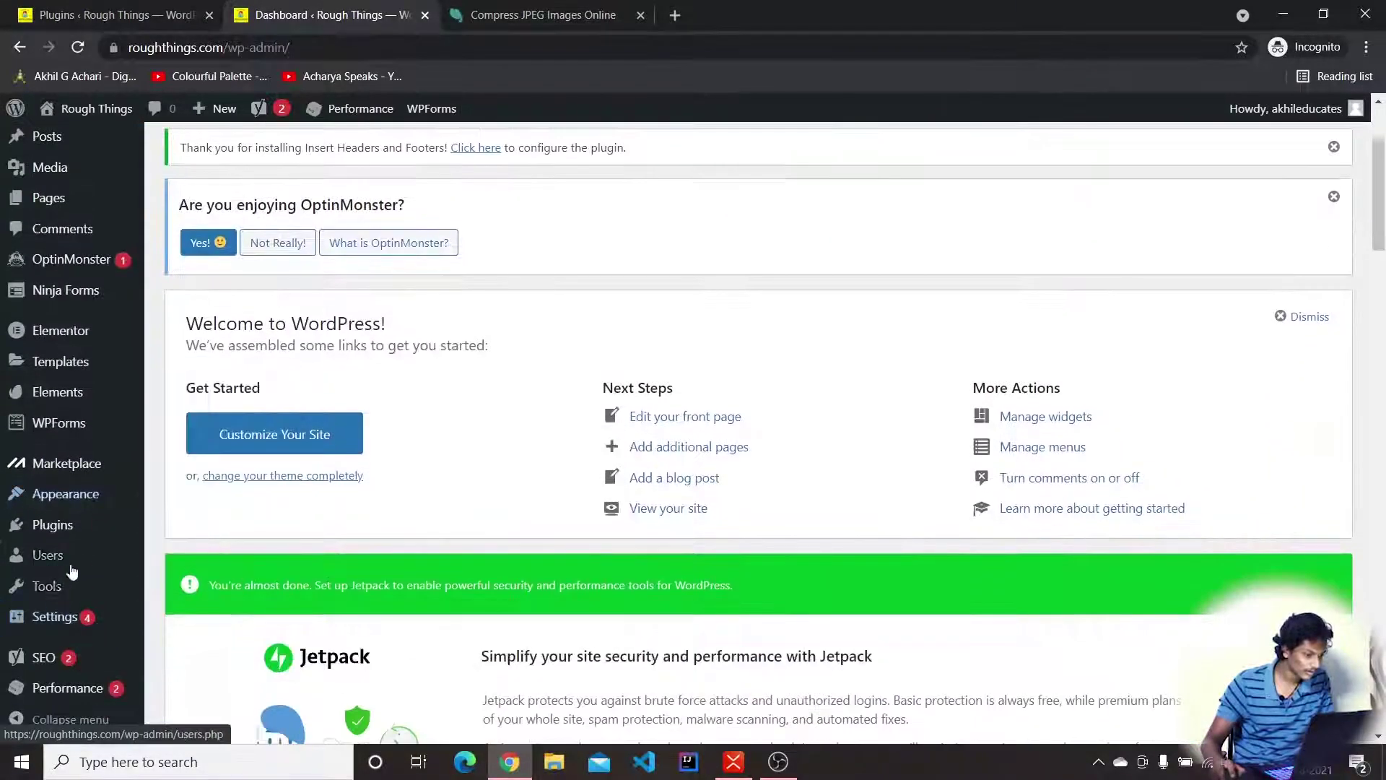
pyautogui.moveTo(73, 546)
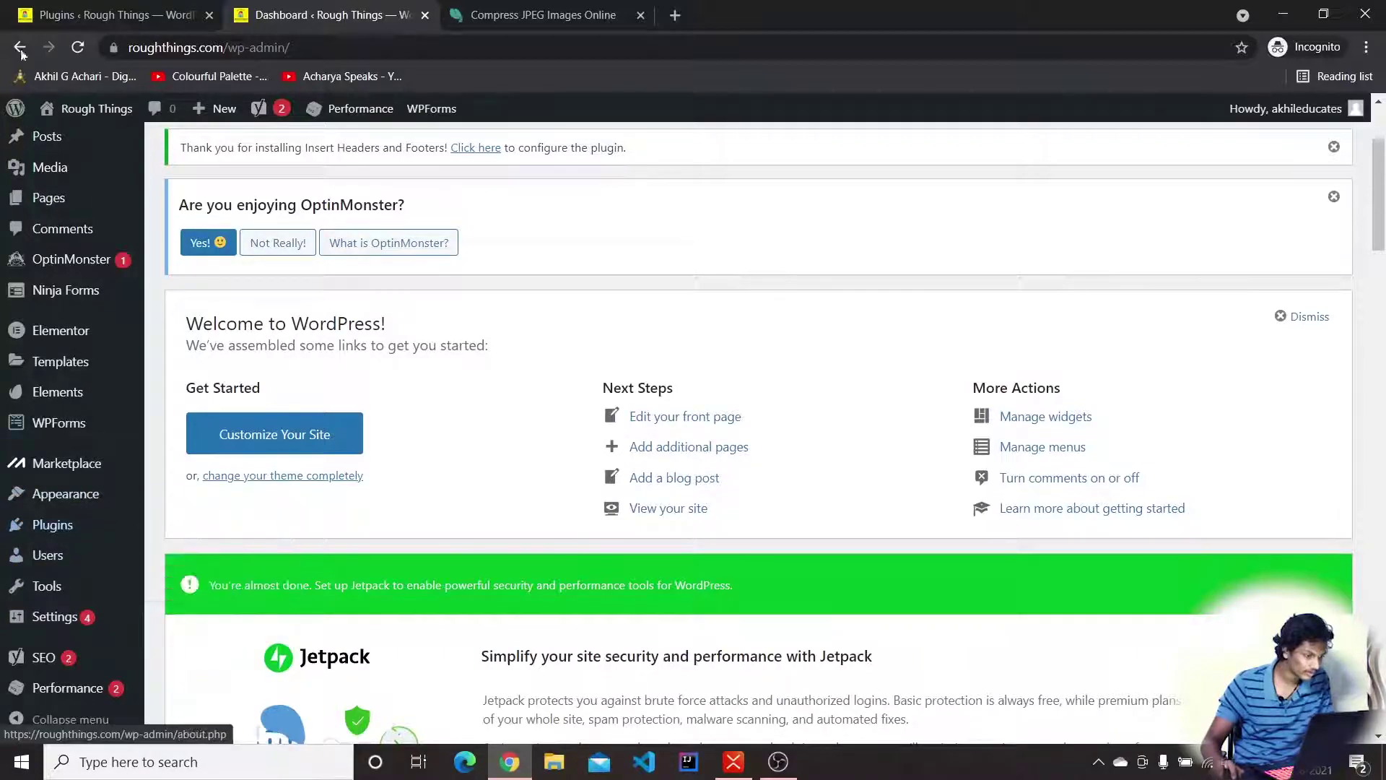
pyautogui.click(45, 14)
pyautogui.scroll(-4, 286, 477)
pyautogui.scroll(4, 582, 479)
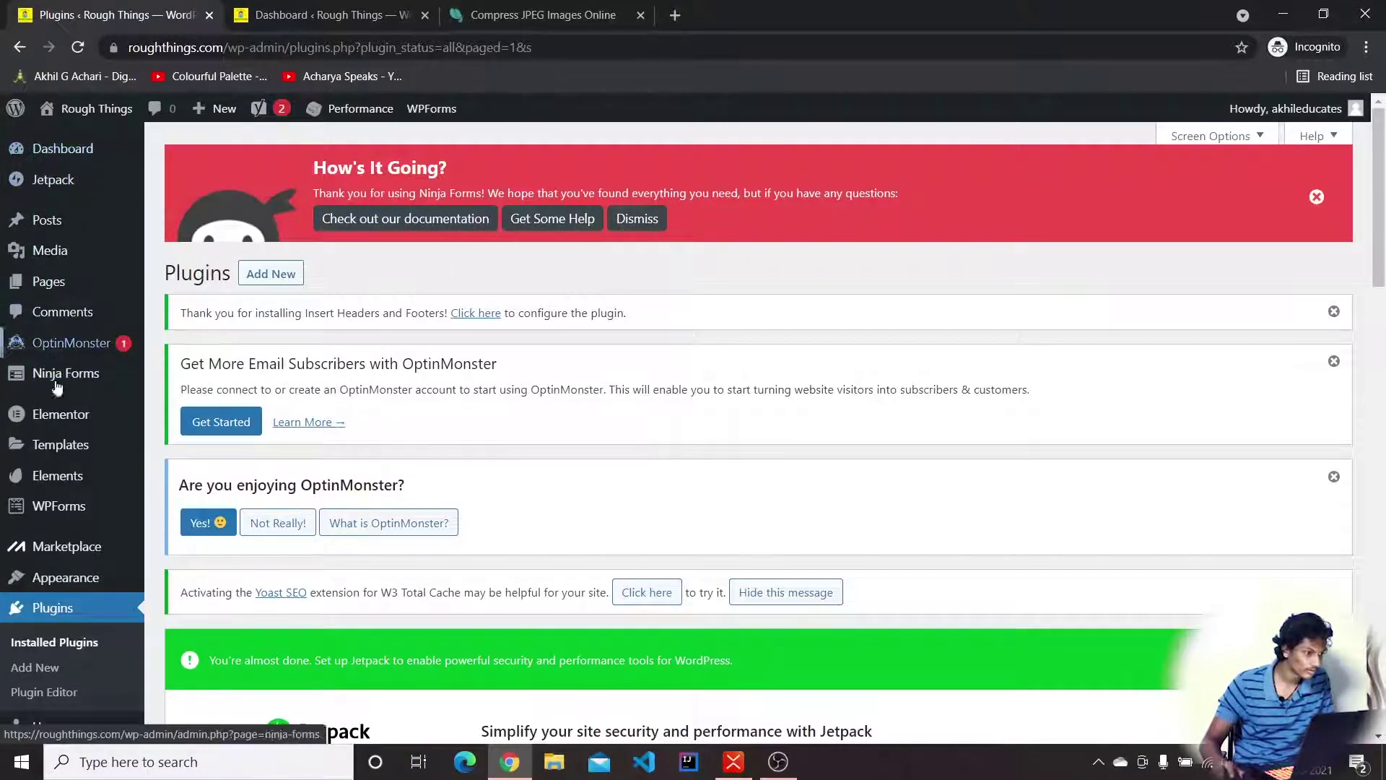
pyautogui.scroll(-1, 79, 570)
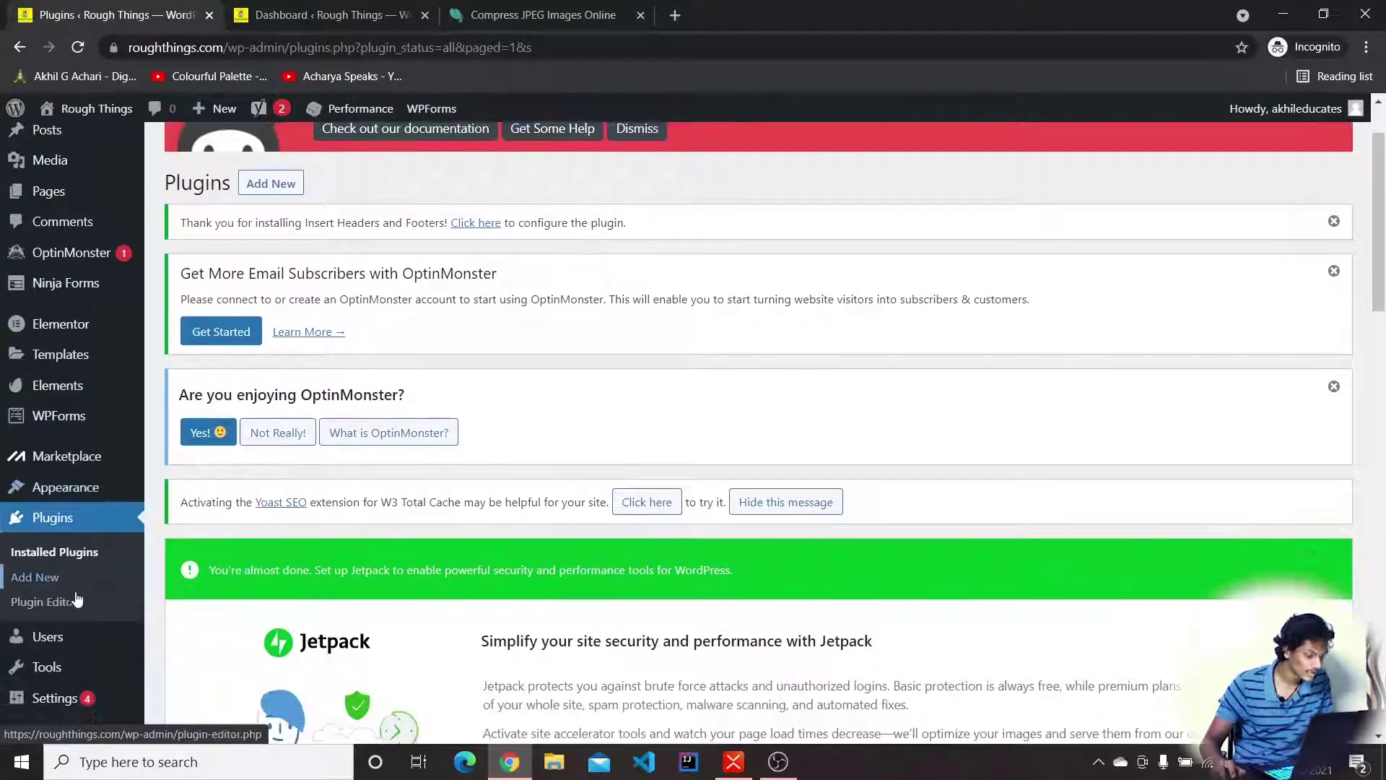
pyautogui.scroll(-2, 76, 606)
pyautogui.scroll(-3, 75, 606)
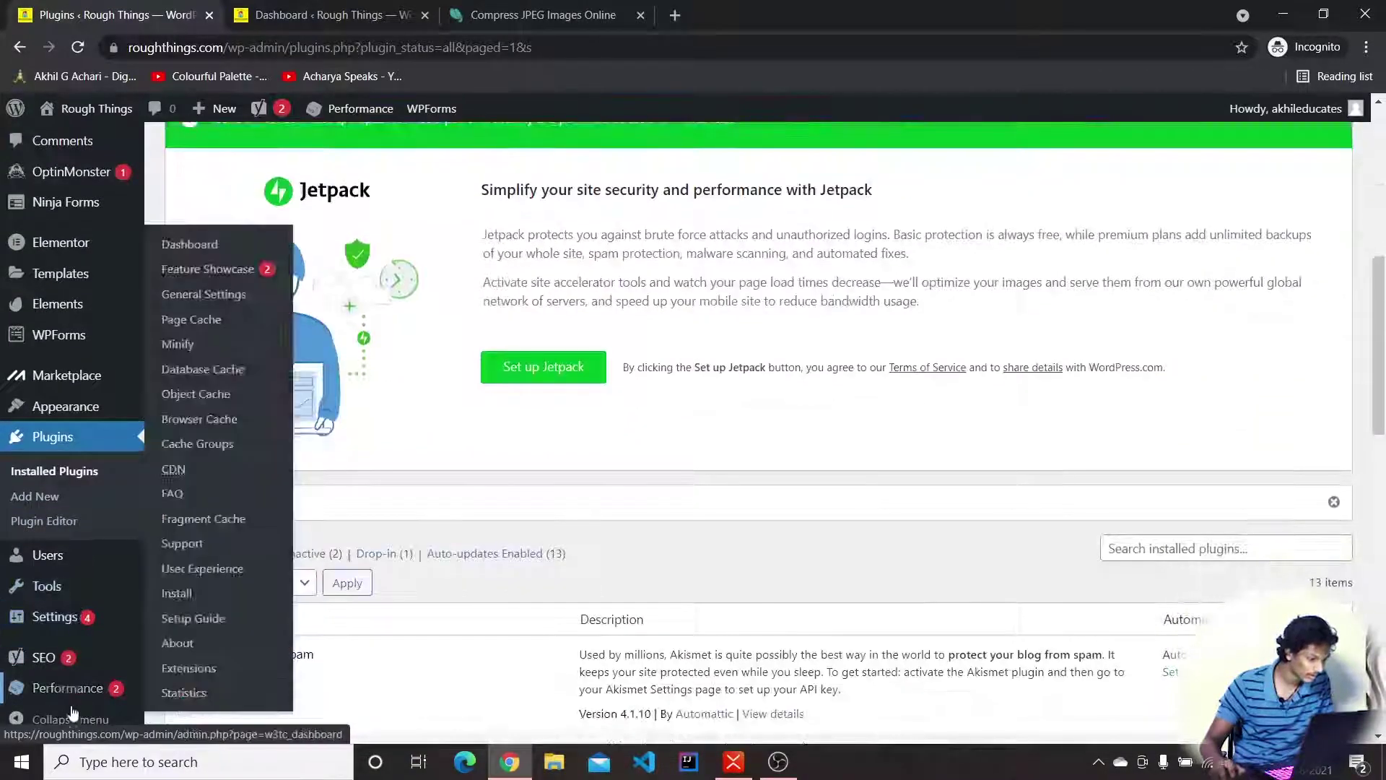
pyautogui.moveTo(89, 612)
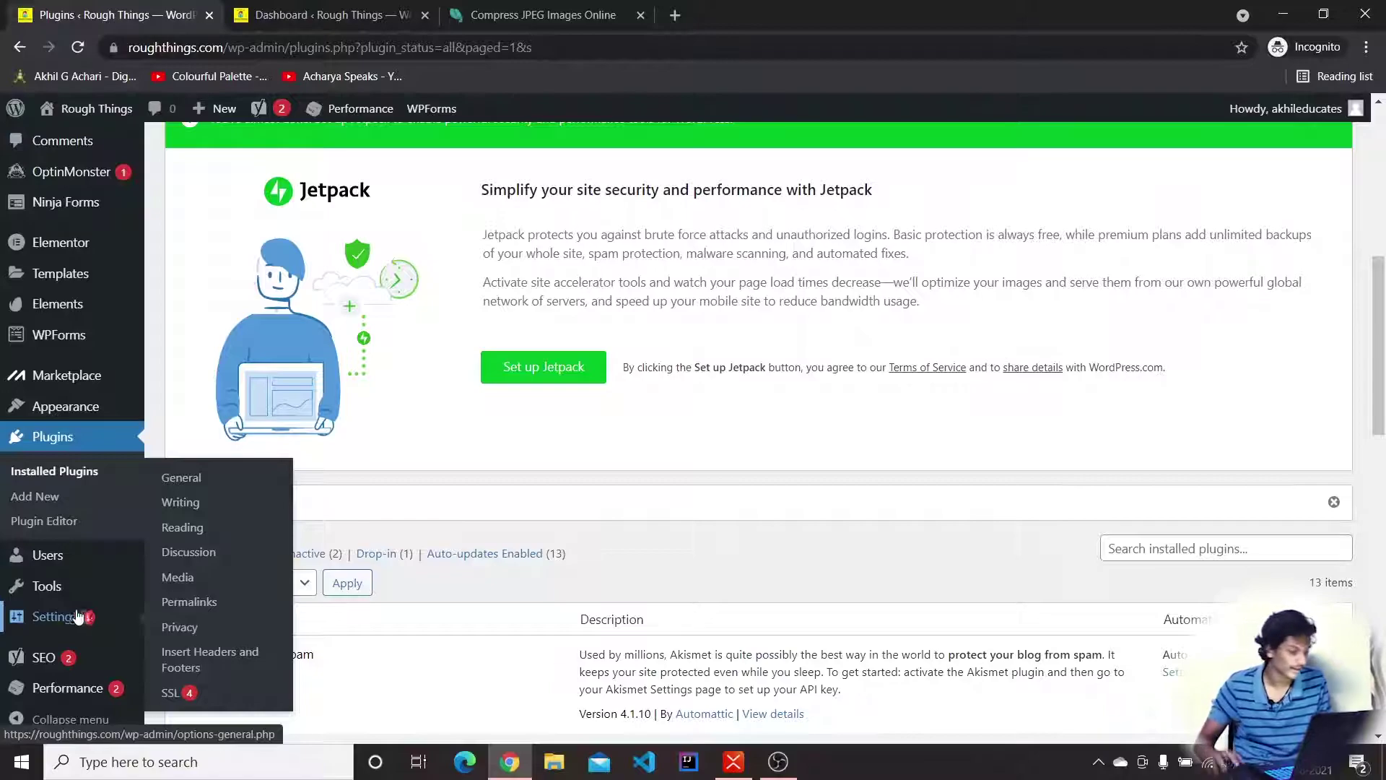
# - Open the Insert Headers and Footers settings from the dashboard and review the script fields for header, body and footer
pyautogui.hotkey('ctrl', 'Tab')
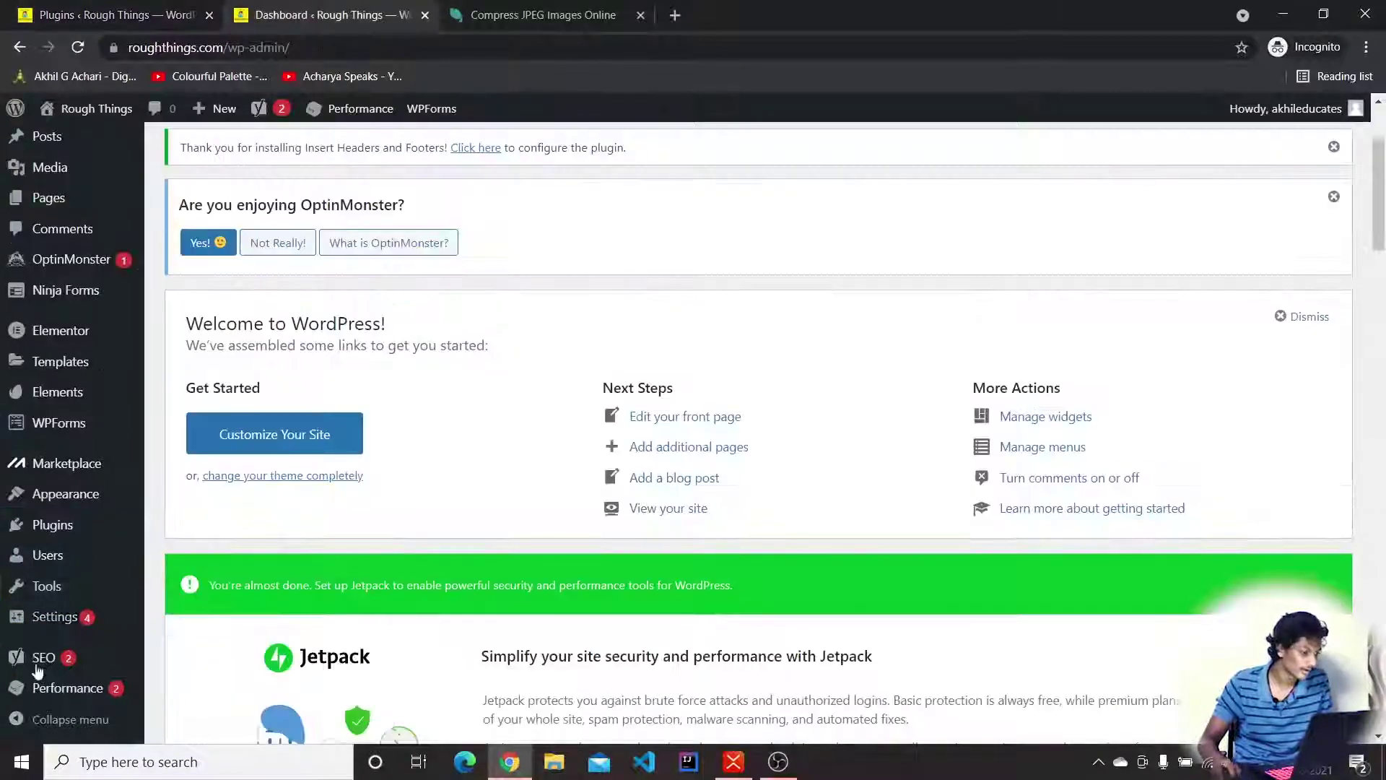
pyautogui.moveTo(44, 617)
pyautogui.click(190, 670)
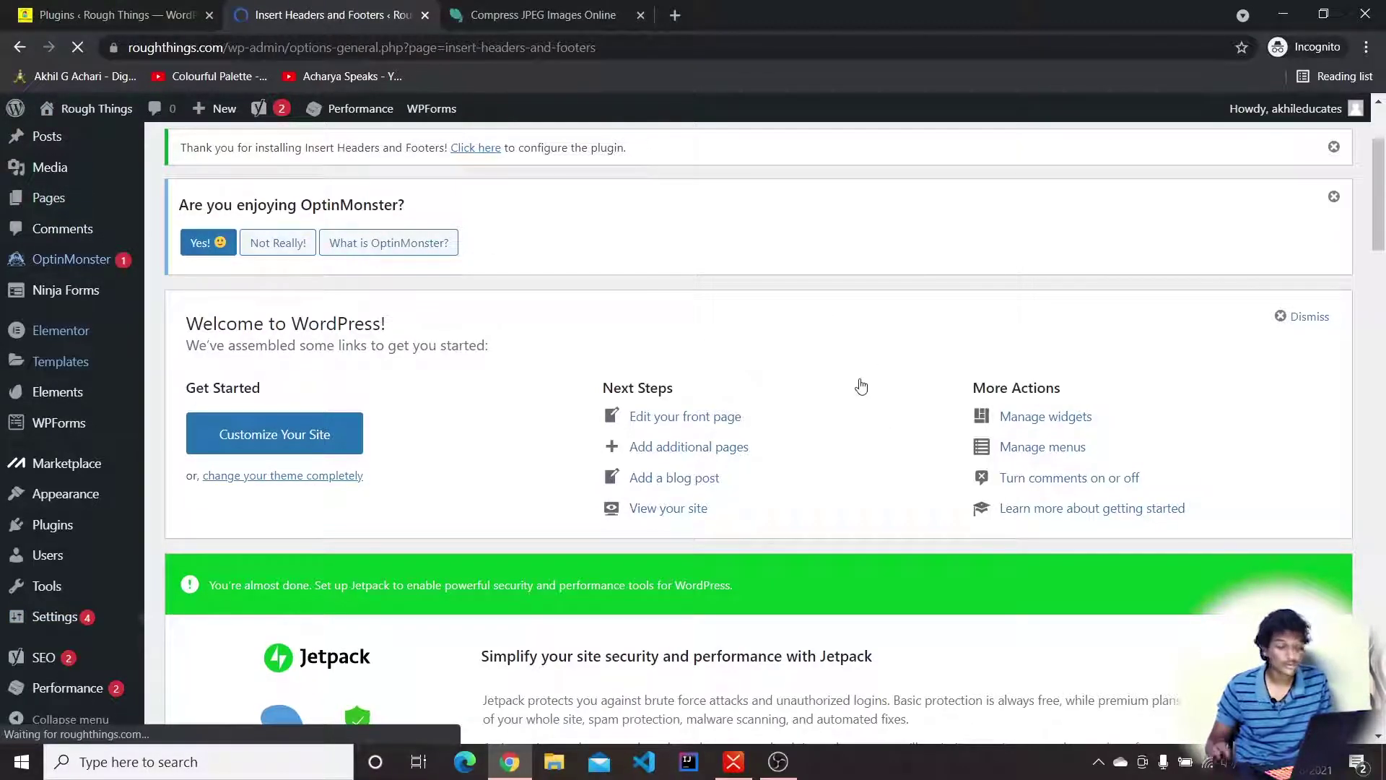
pyautogui.scroll(-10, 517, 424)
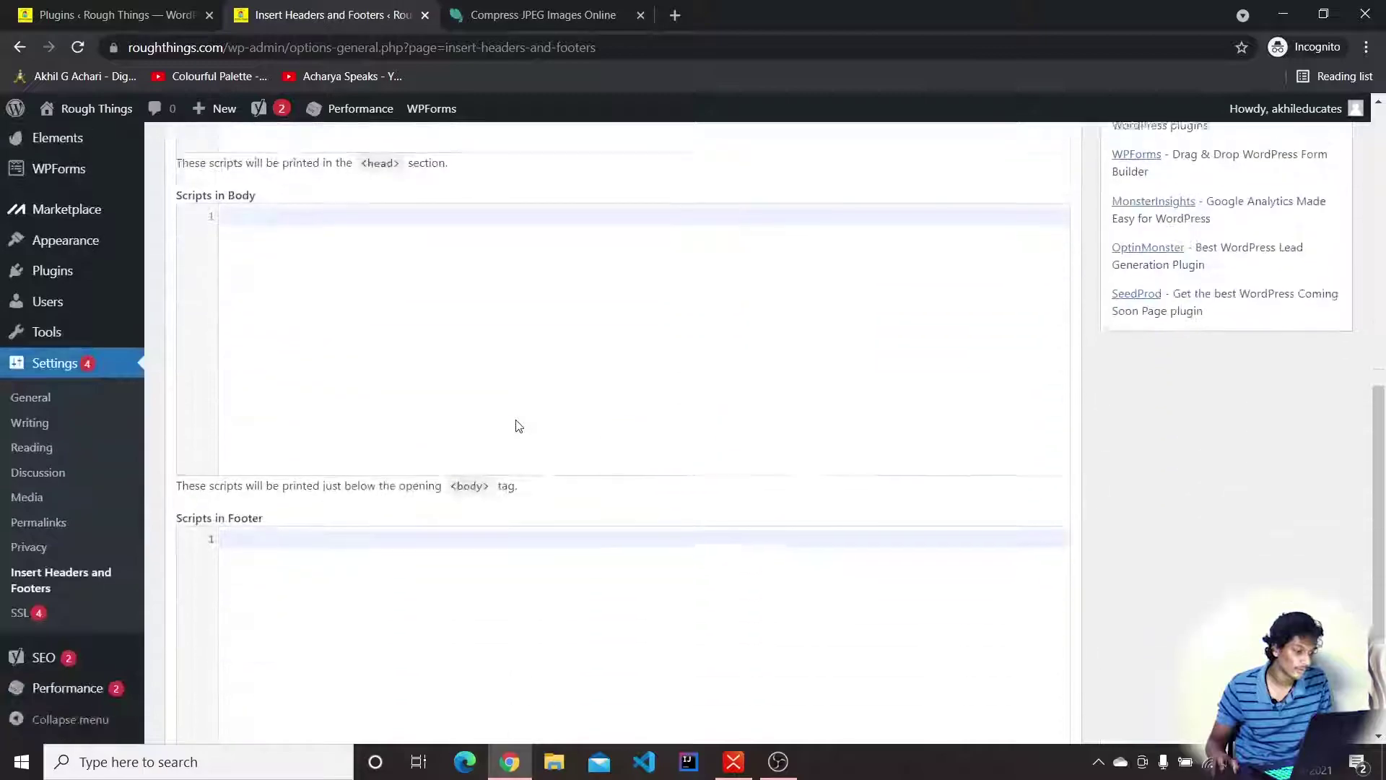
# - Look over the header, body and footer script fields again, and check the XMind plugin map for the next plugin
pyautogui.scroll(8, 516, 423)
pyautogui.scroll(-10, 516, 485)
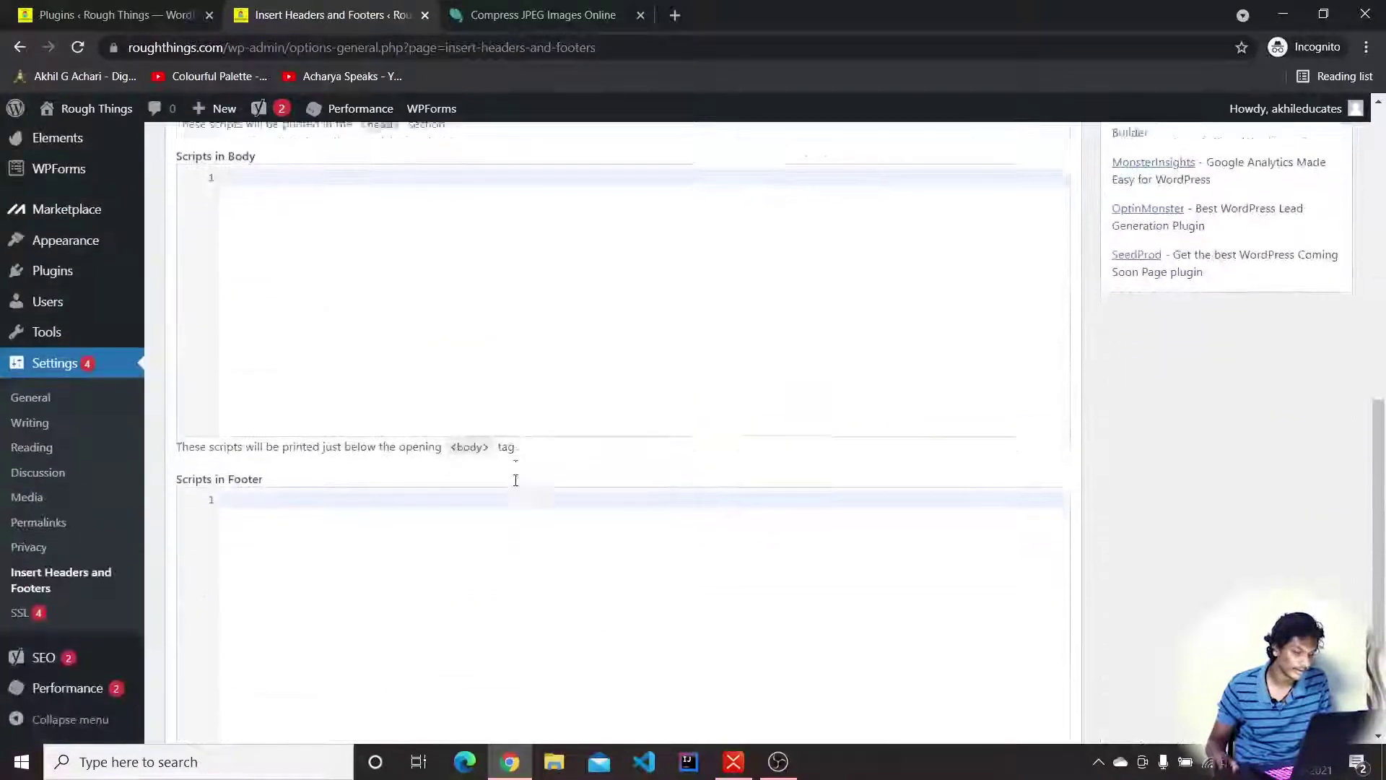
pyautogui.scroll(10, 517, 485)
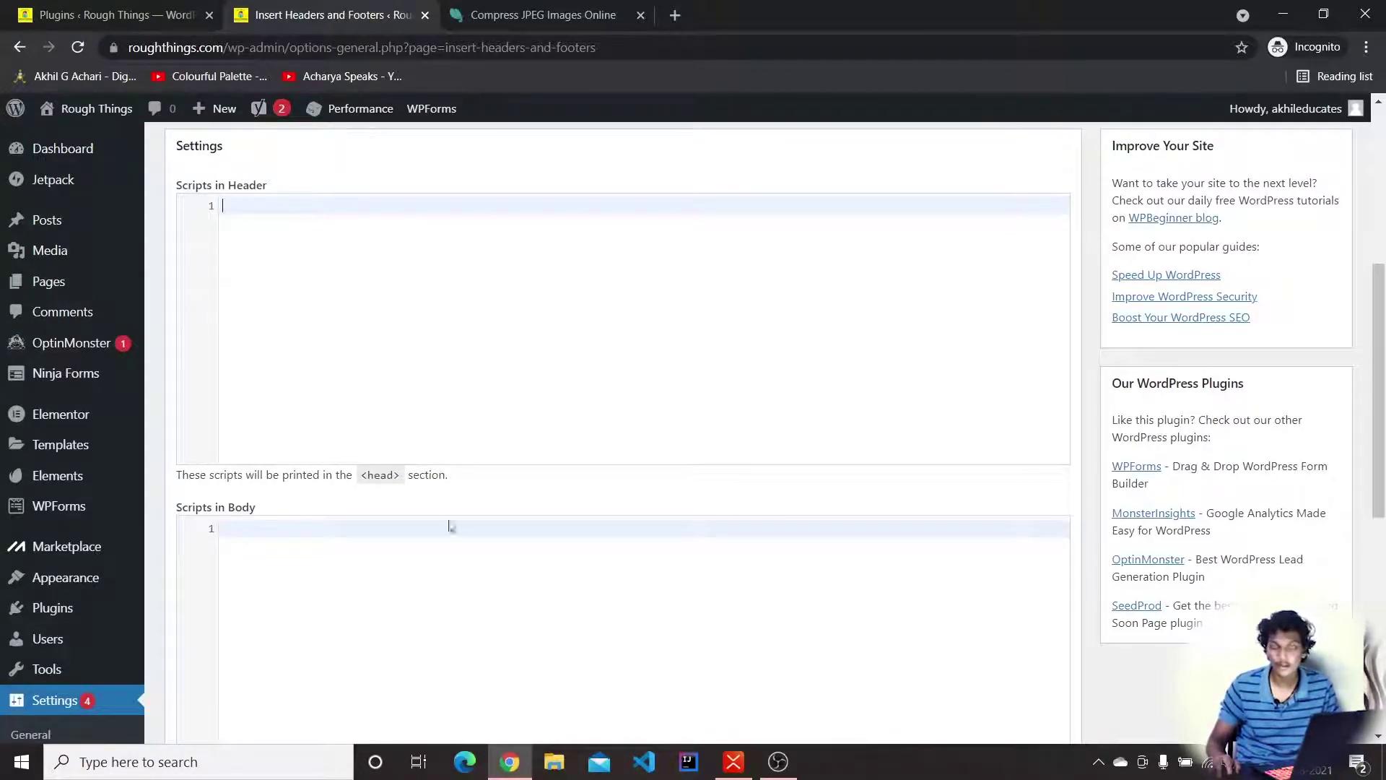
pyautogui.click(733, 761)
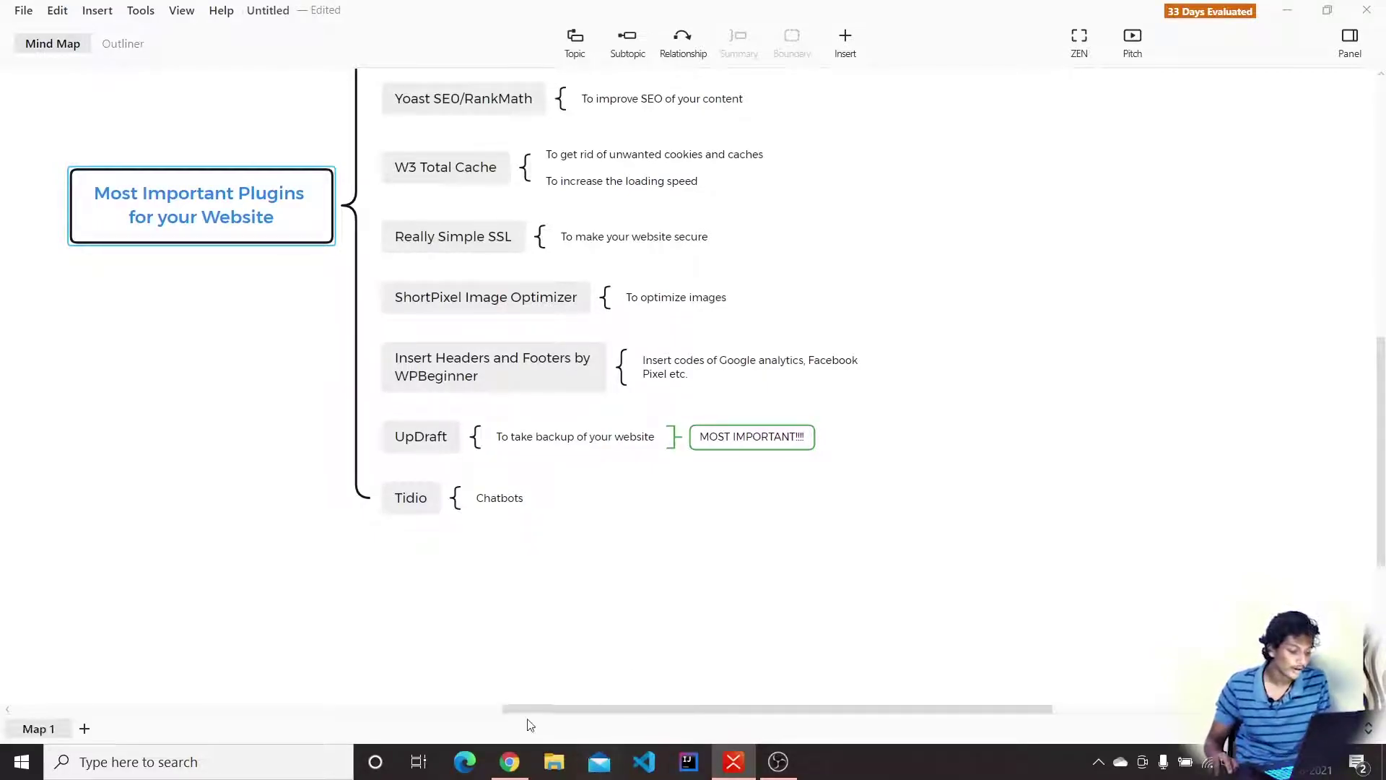
# - Switch back to Chrome and search the installed plugins of Rough Things for updraft
pyautogui.click(510, 760)
pyautogui.click(80, 9)
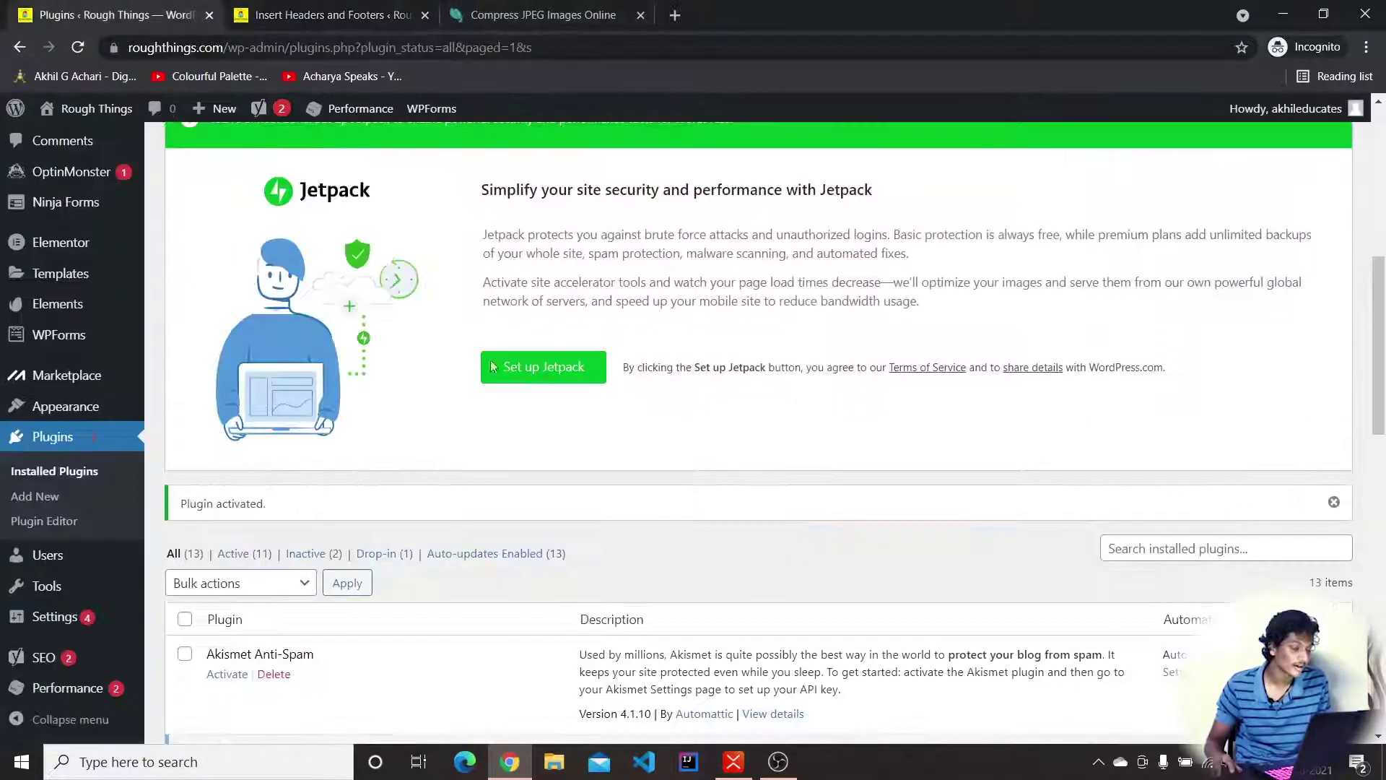
pyautogui.click(1169, 549)
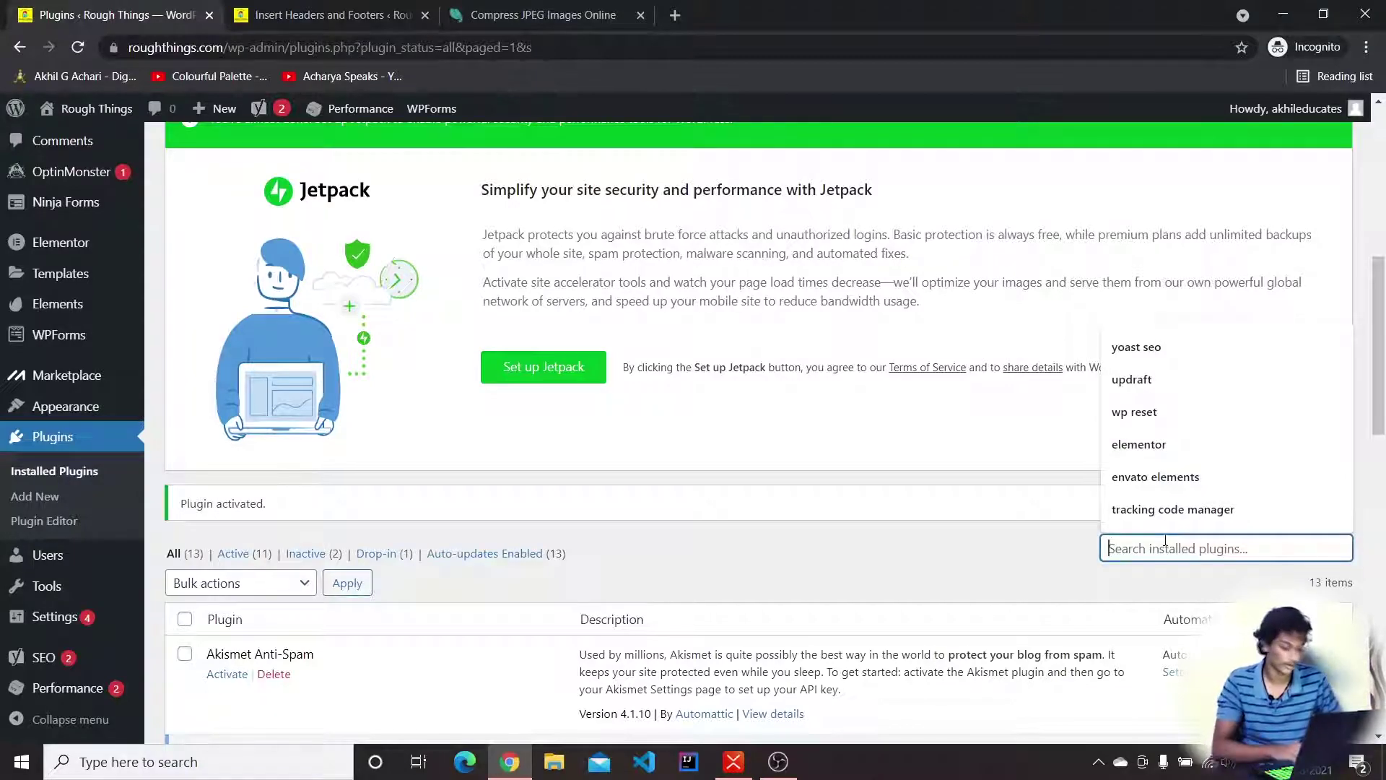
pyautogui.write('updraft')
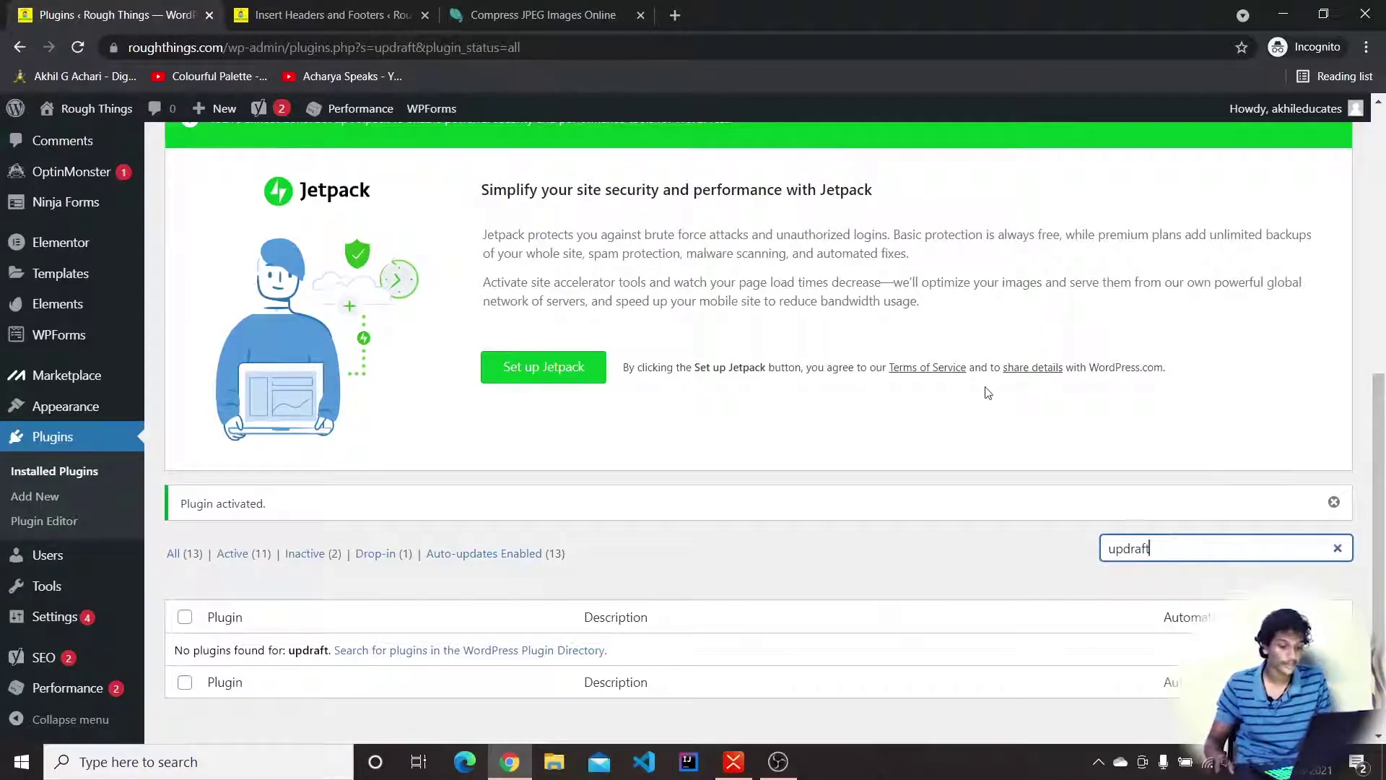
pyautogui.hotkey('ctrl', 'a')
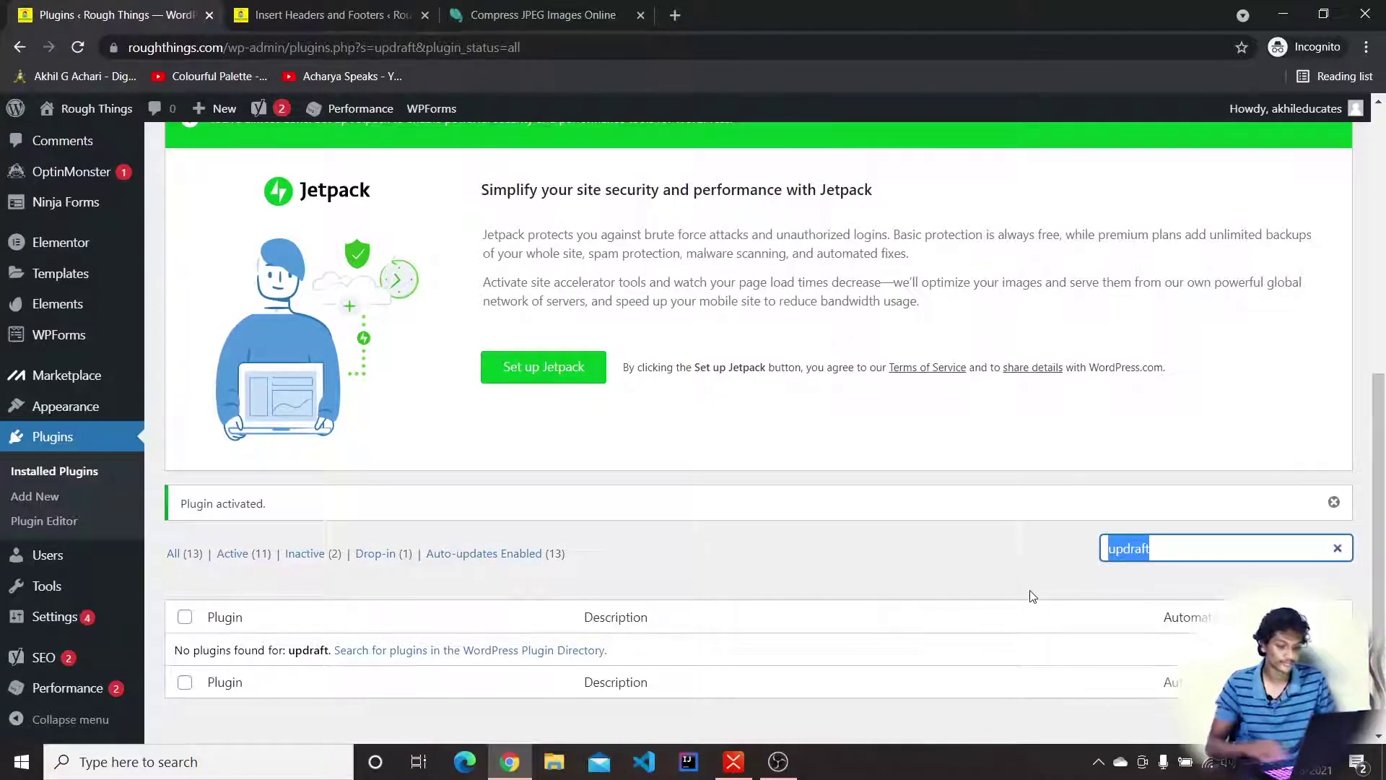
pyautogui.write('updraft')
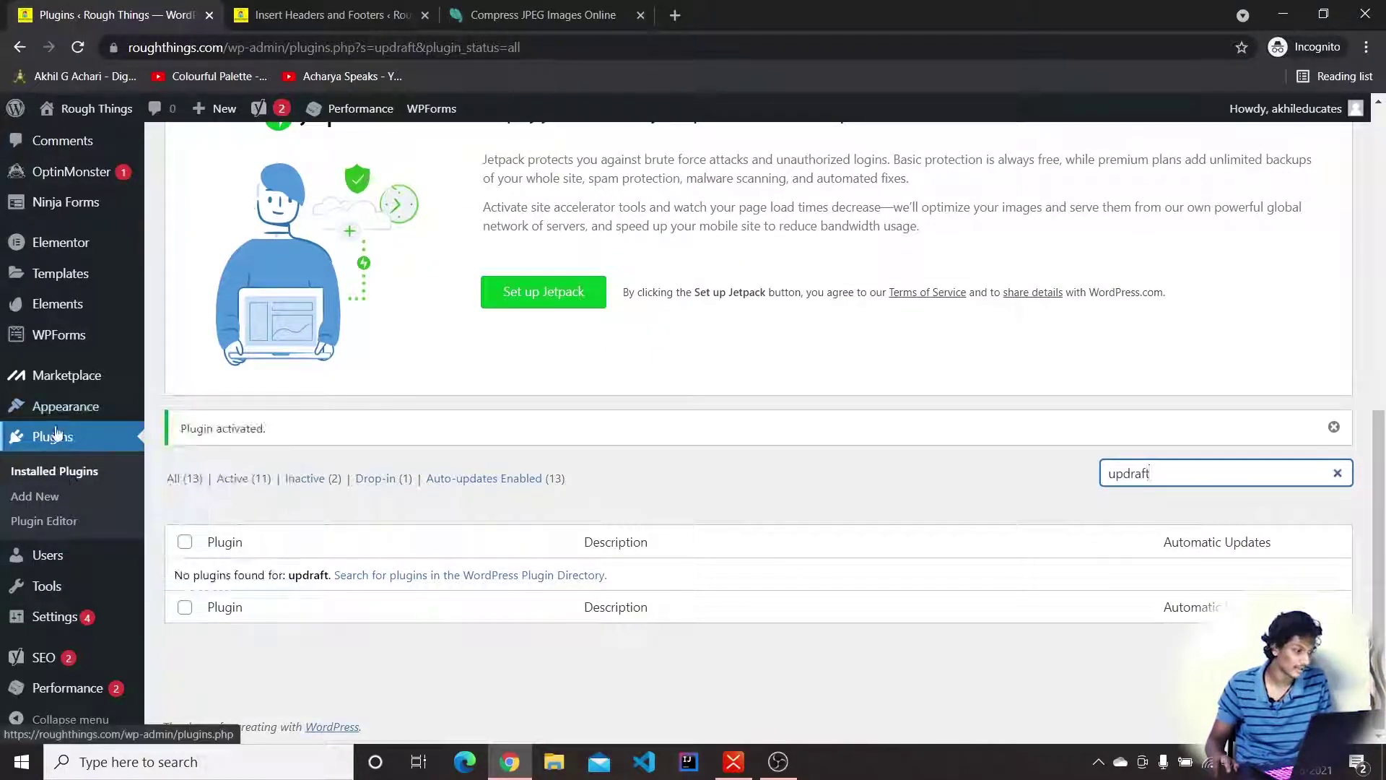
# - Search the add-plugins catalogue for updraft, and install and activate UpdraftPlus WordPress Backup Plugin
pyautogui.moveTo(69, 417)
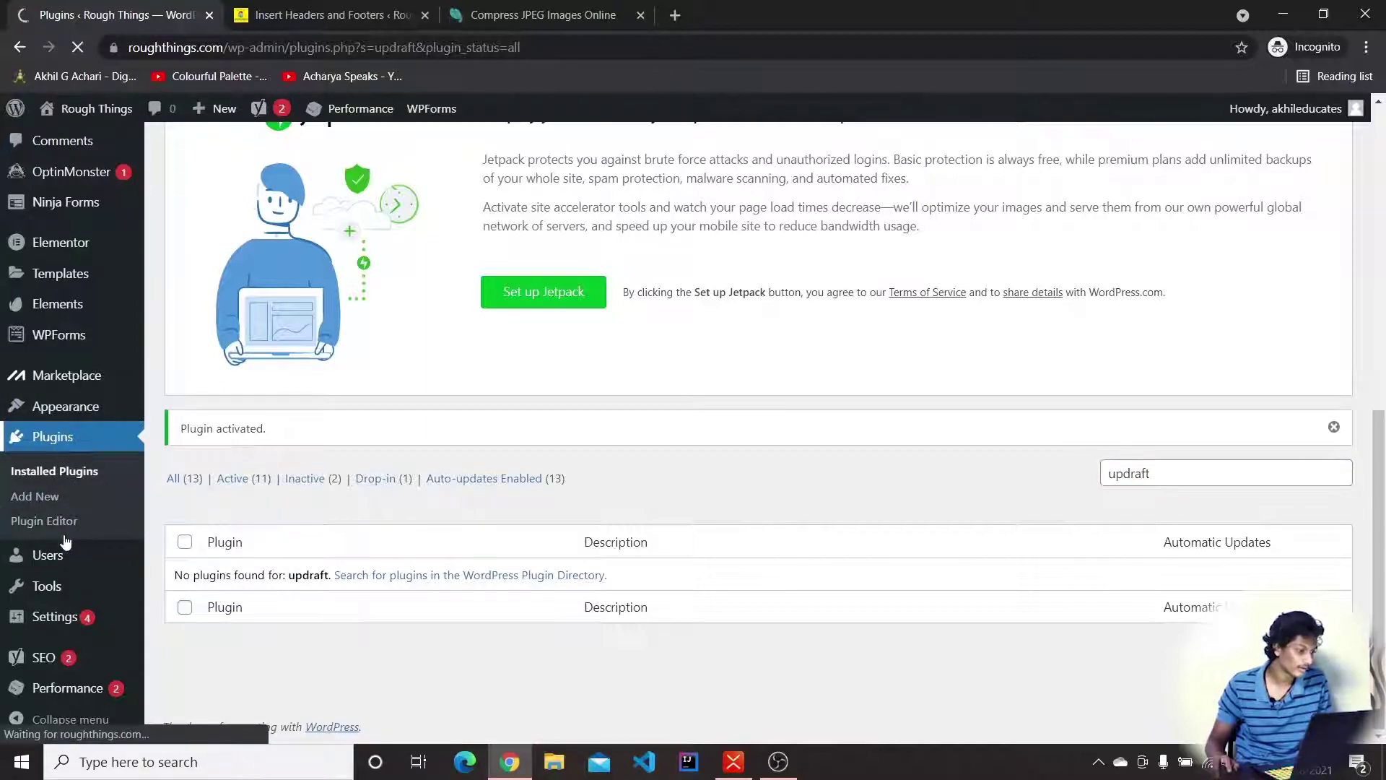
pyautogui.click(51, 496)
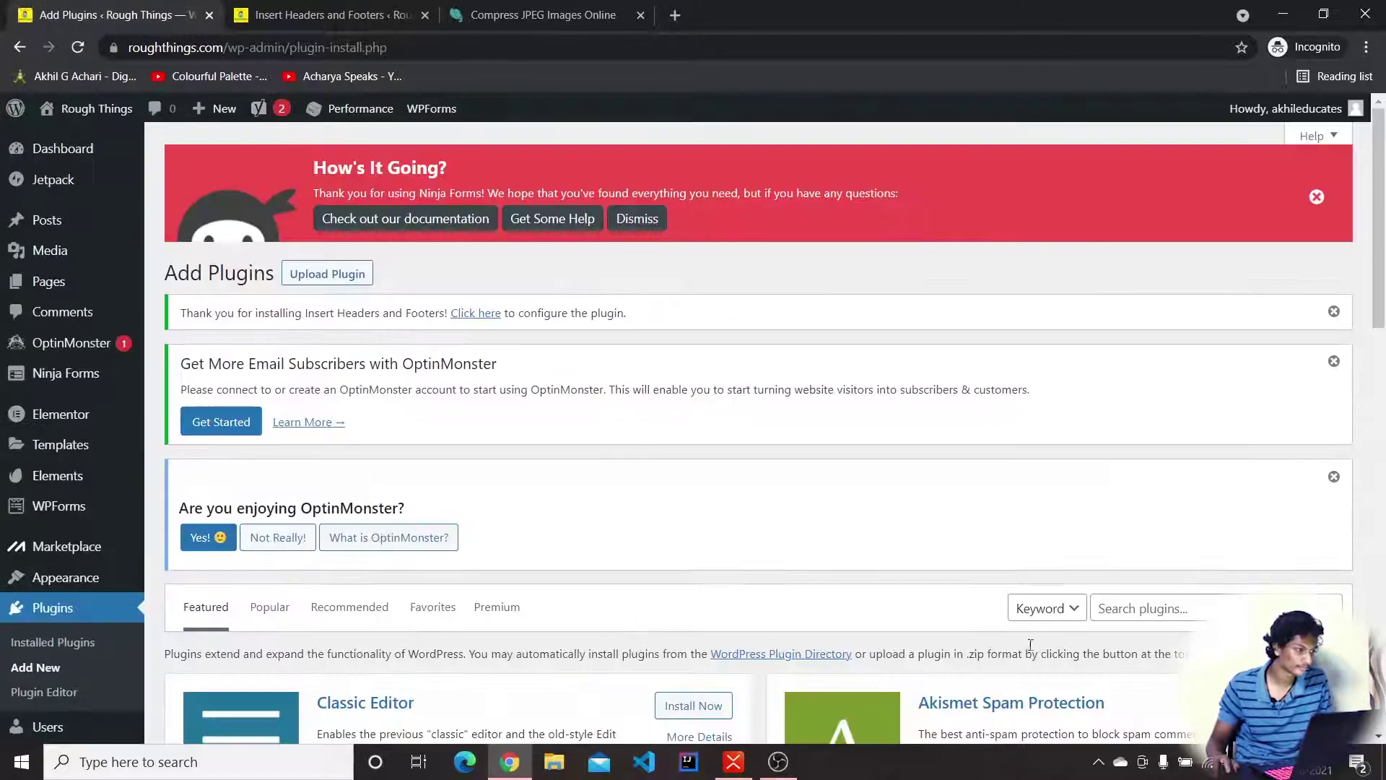
pyautogui.click(1141, 612)
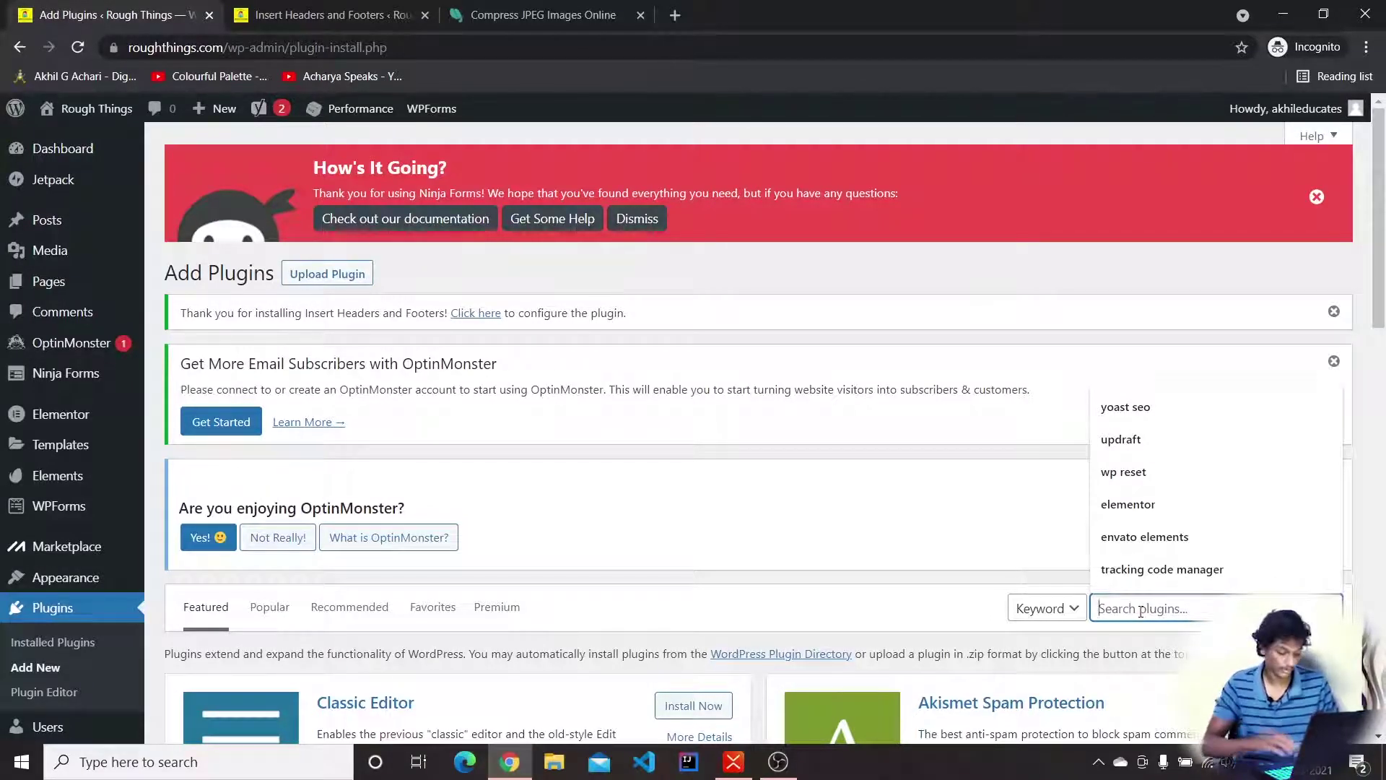
pyautogui.write('updraft')
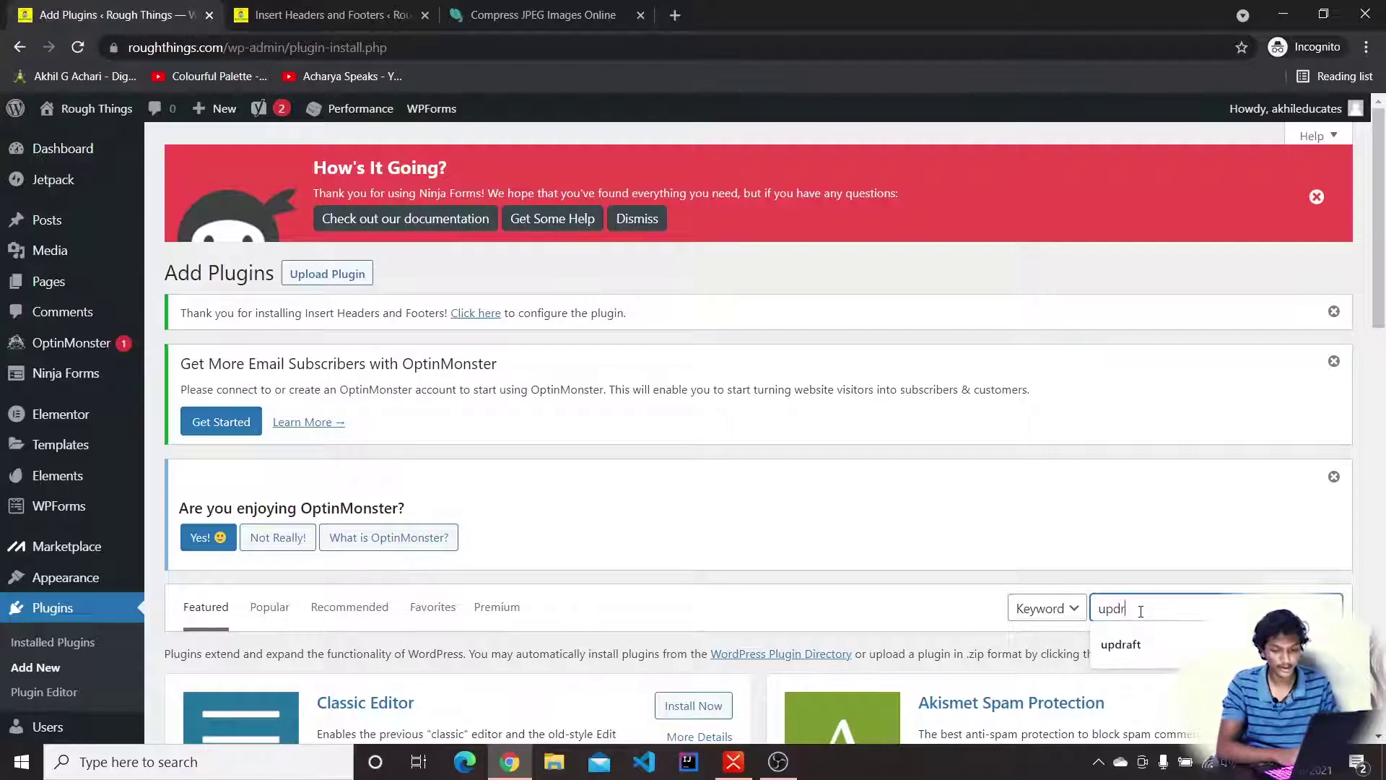
pyautogui.press('Return')
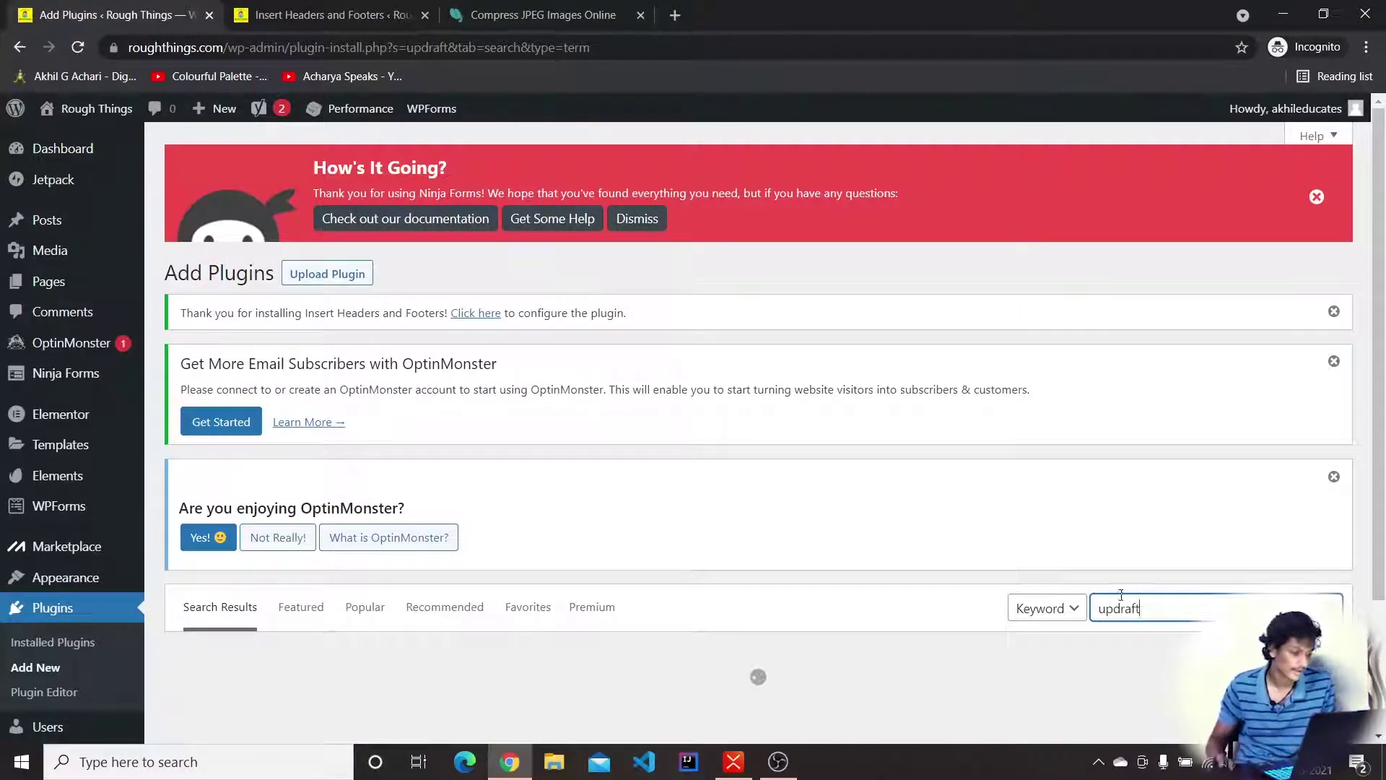
pyautogui.scroll(-3, 1022, 513)
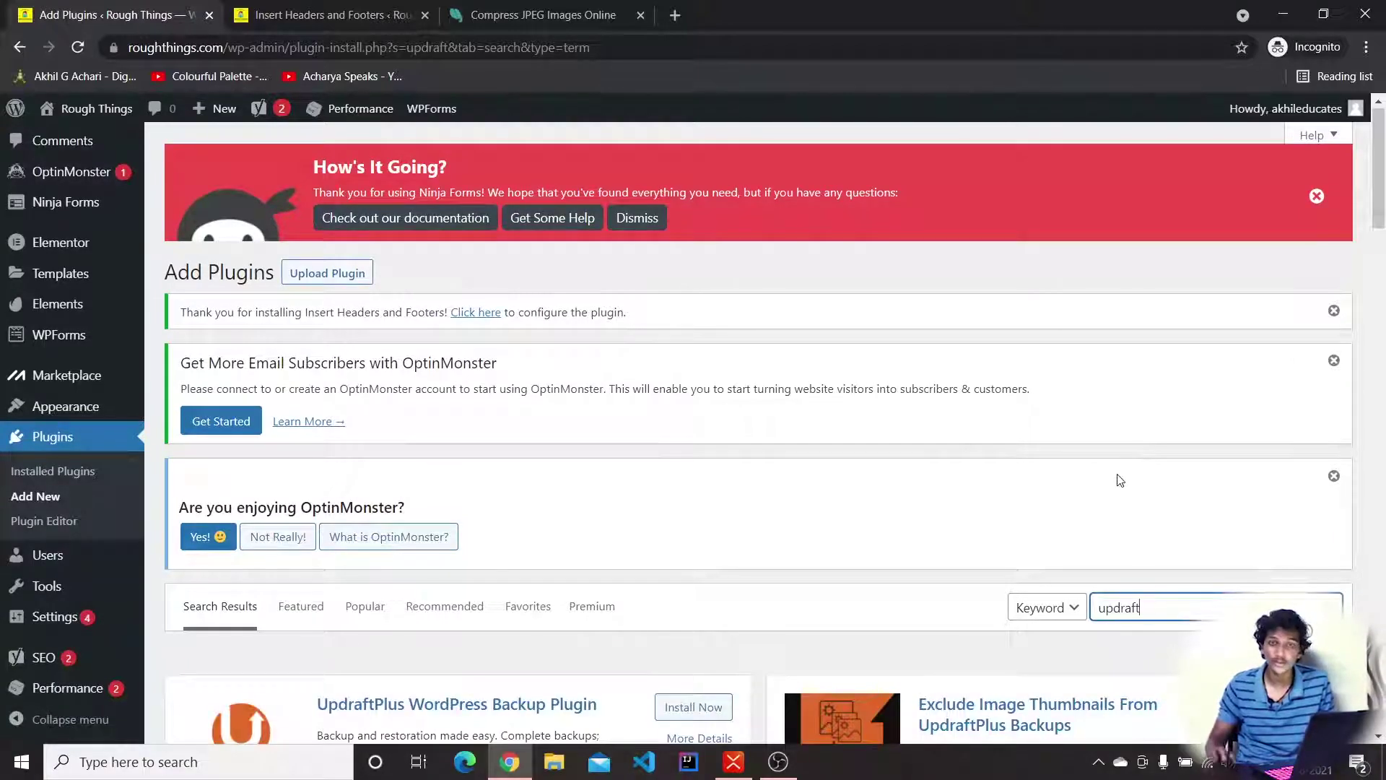
pyautogui.scroll(-4, 857, 346)
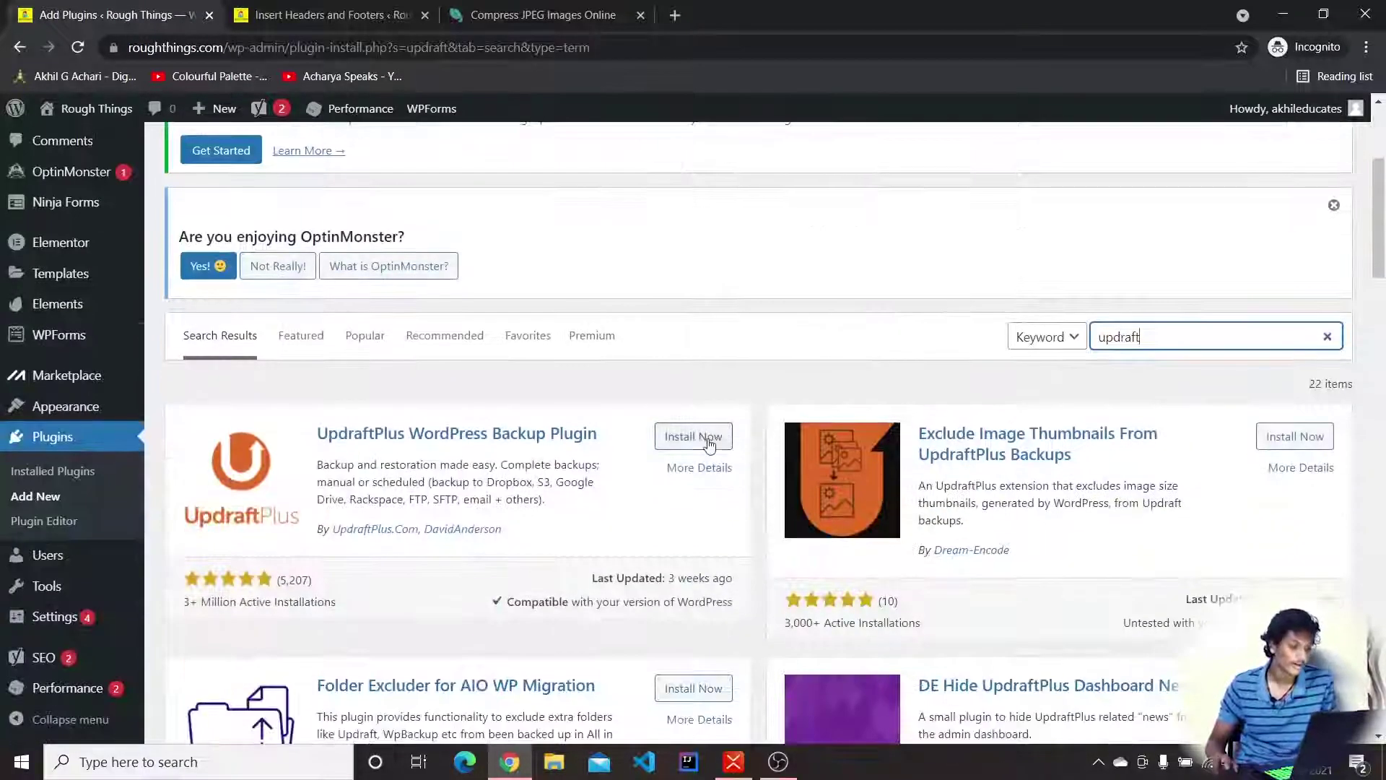
pyautogui.click(700, 436)
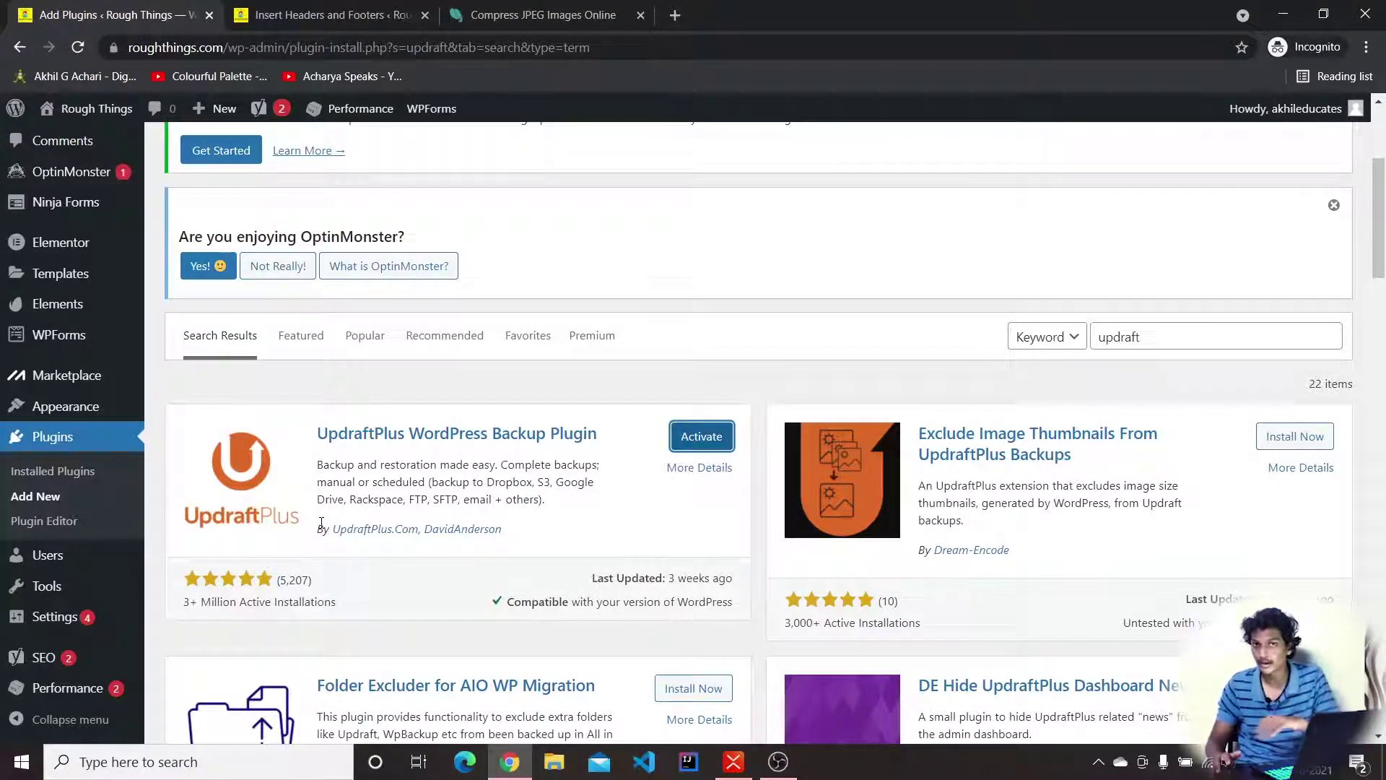
pyautogui.click(702, 439)
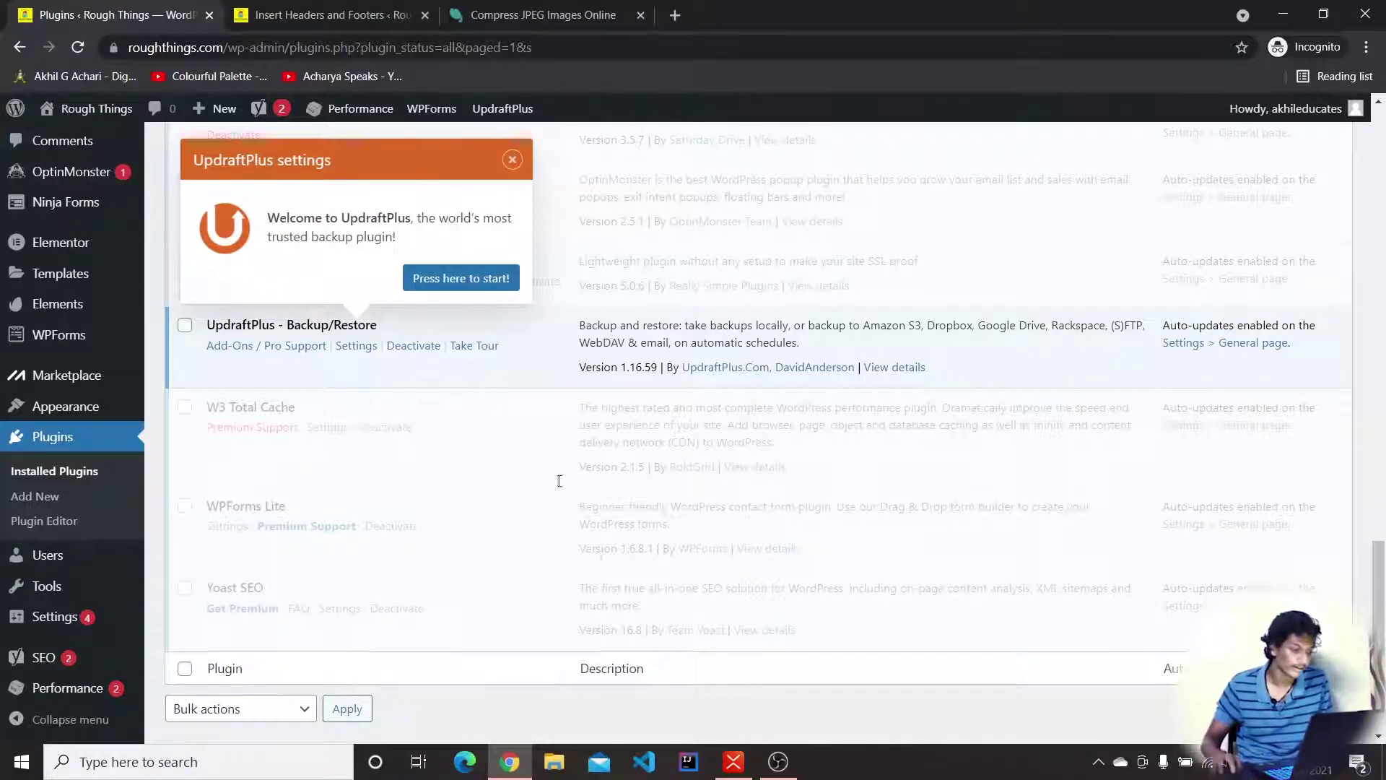
# - Dismiss the UpdraftPlus welcome tour over the installed plugins list, and check the XMind map for the next plugin
pyautogui.scroll(5, 547, 315)
pyautogui.click(512, 514)
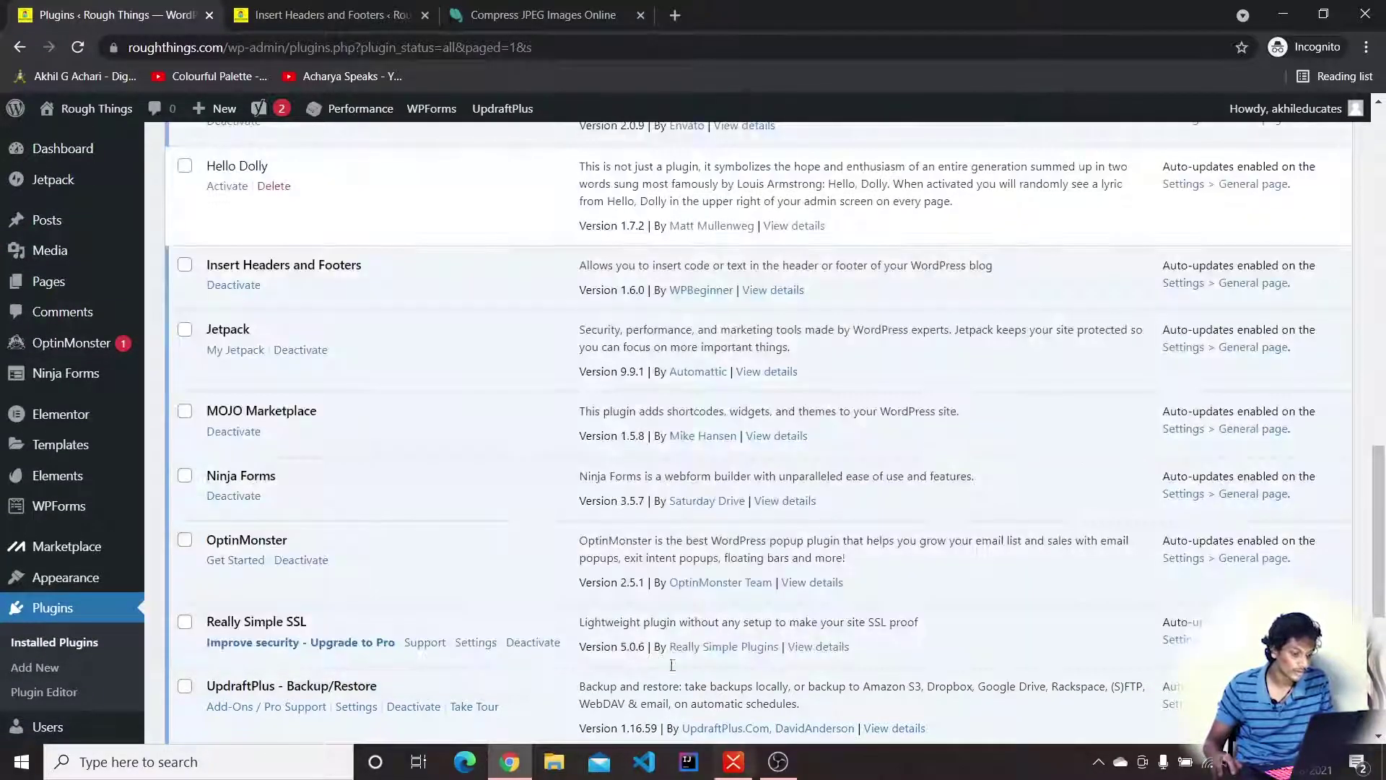
pyautogui.scroll(-5, 729, 730)
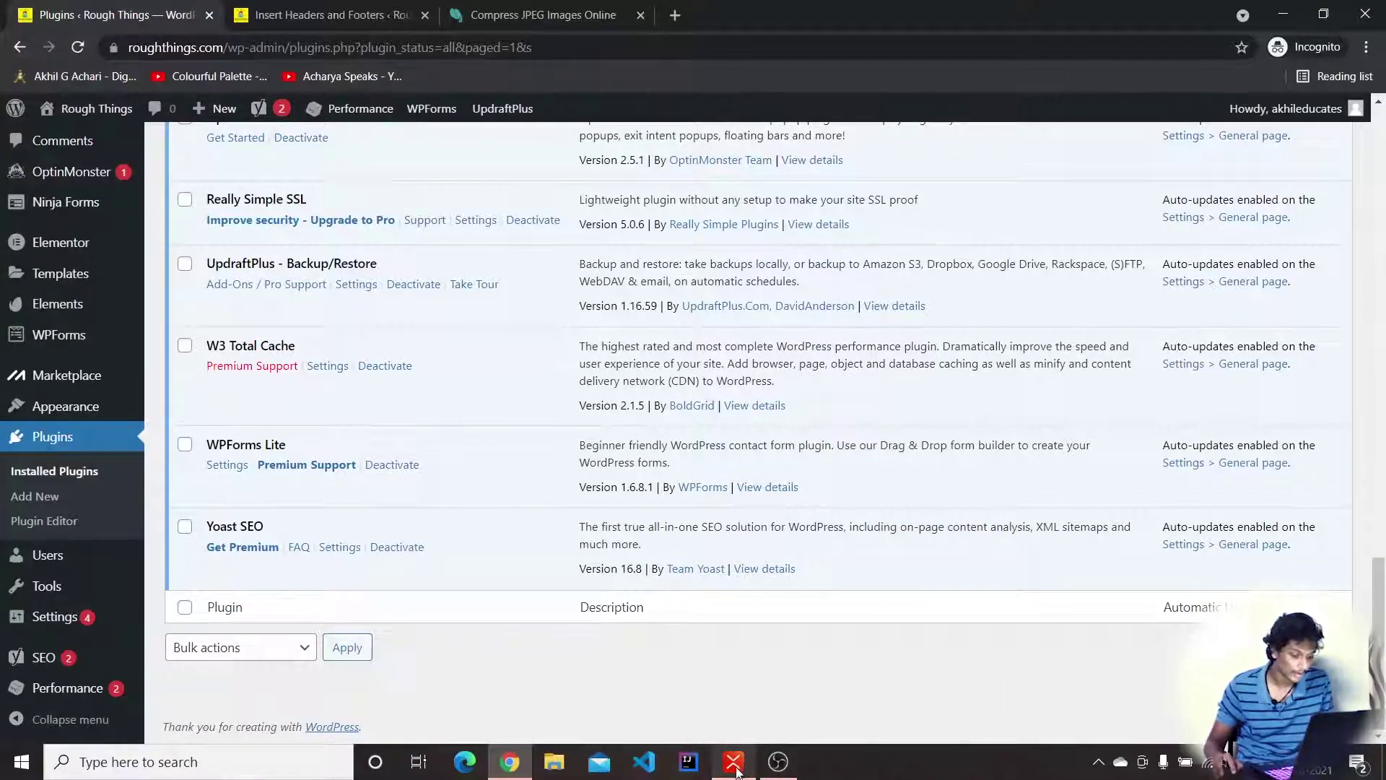
pyautogui.click(733, 762)
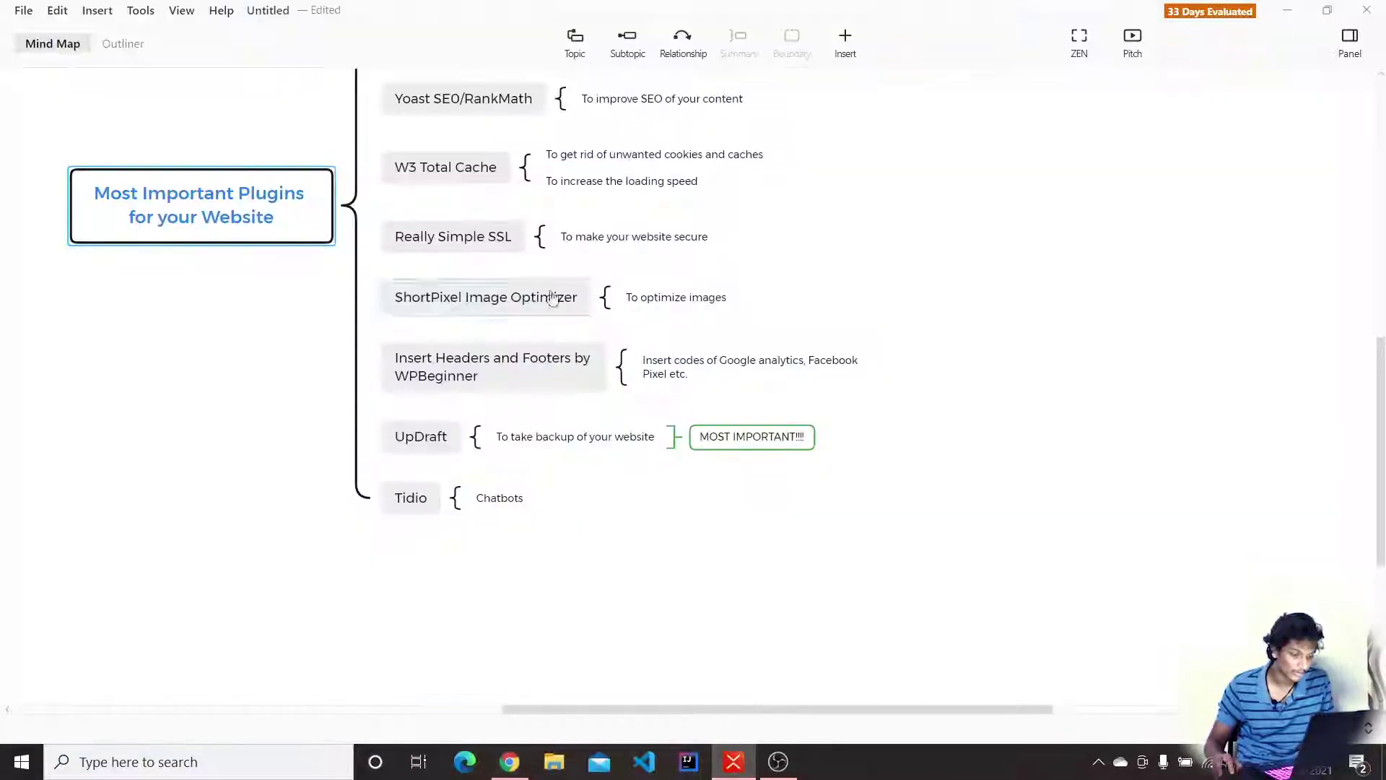
# - Return to Chrome, search the installed plugins for tidio, and open the page for adding new plugins
pyautogui.click(512, 762)
pyautogui.scroll(10, 485, 288)
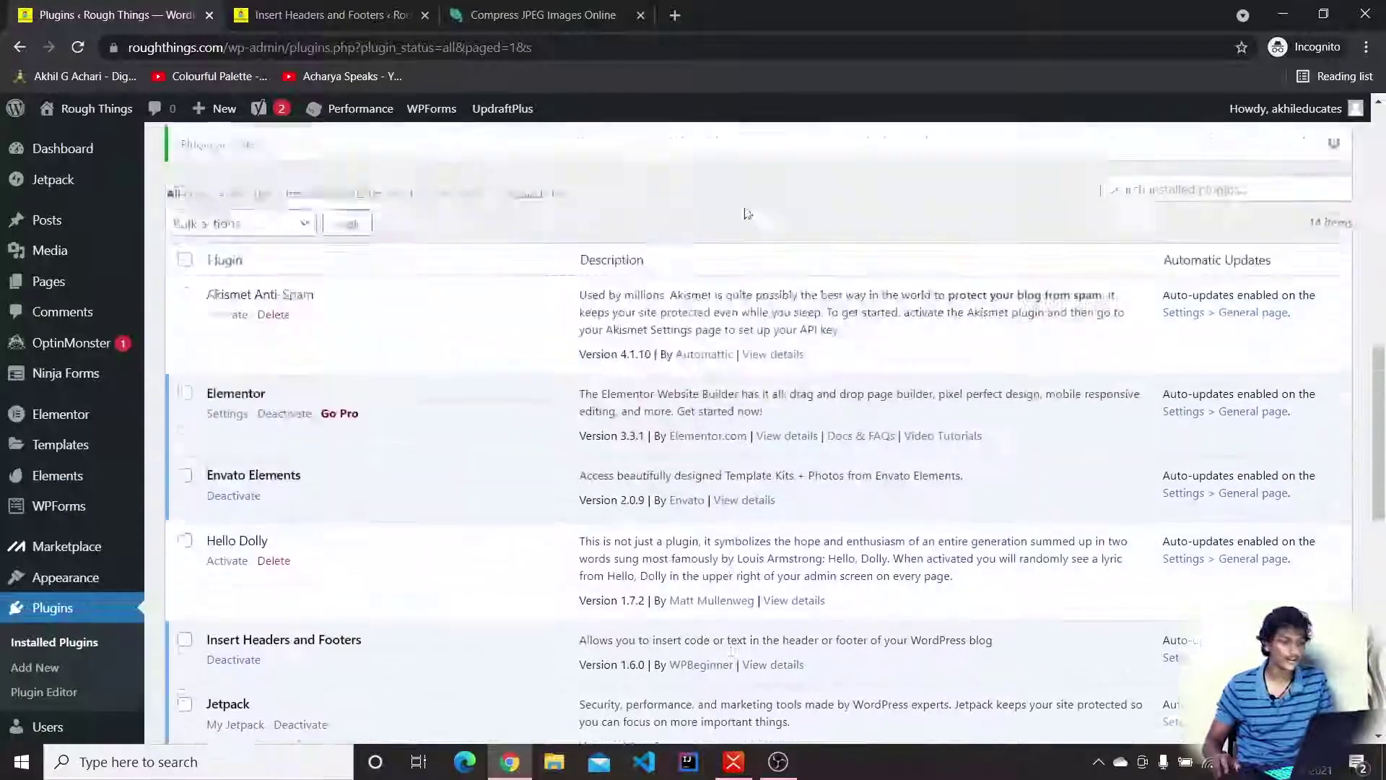
pyautogui.scroll(10, 1191, 223)
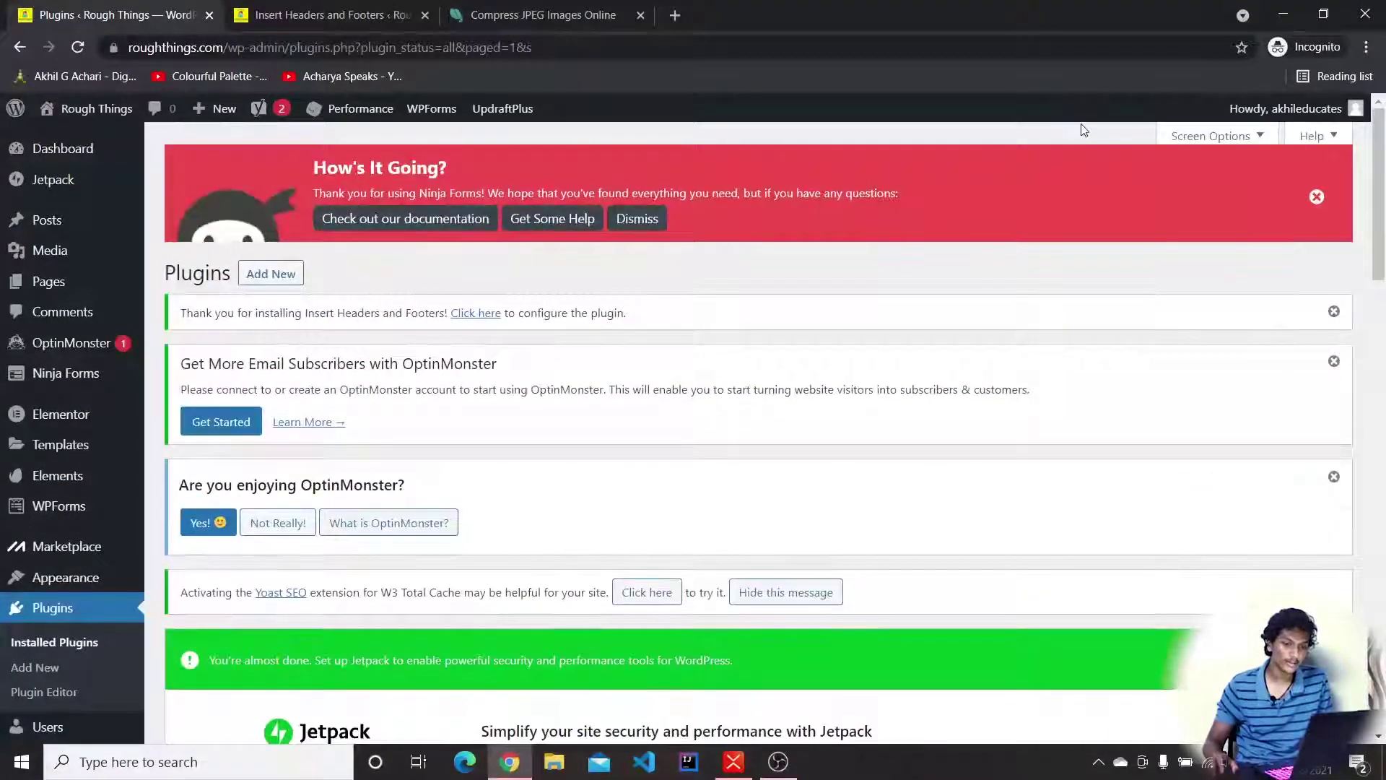
pyautogui.scroll(-8, 1155, 325)
pyautogui.click(1222, 547)
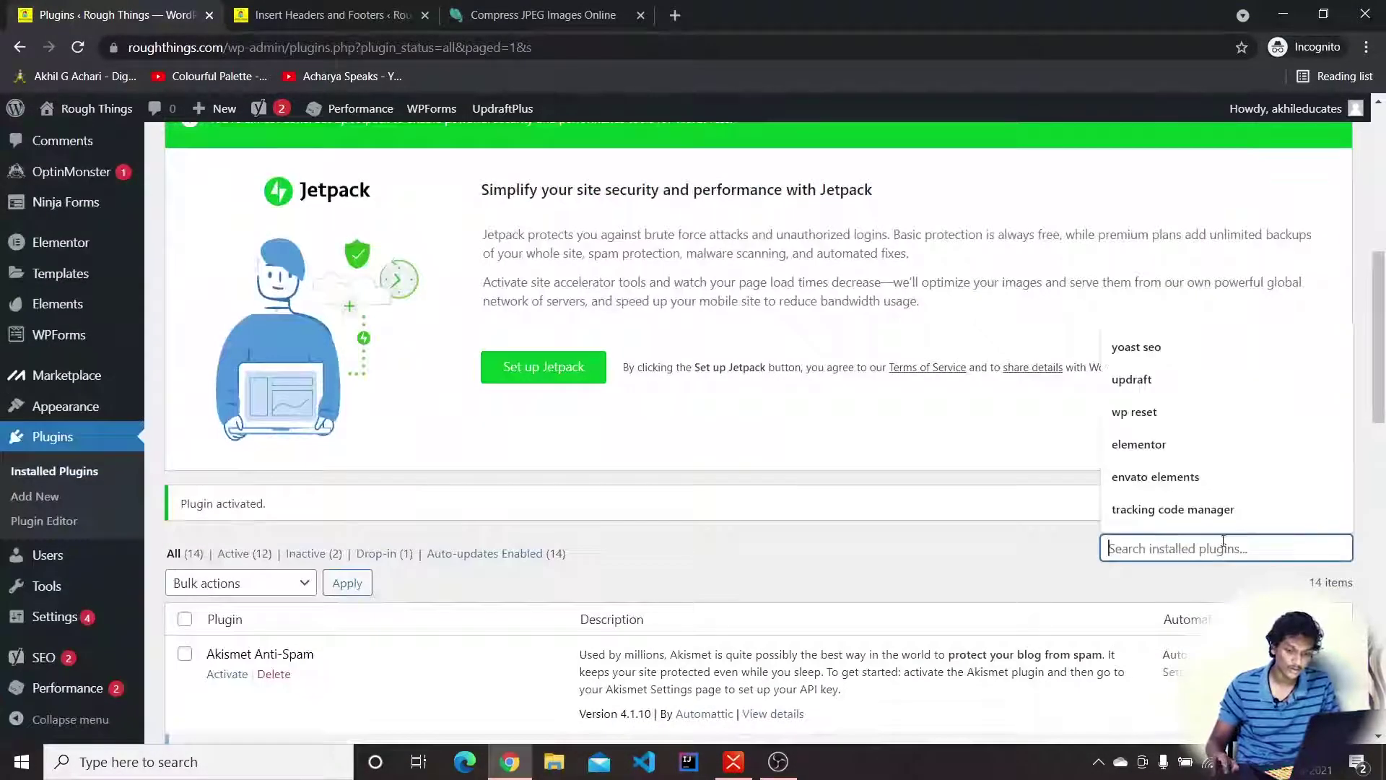
pyautogui.write('tidio')
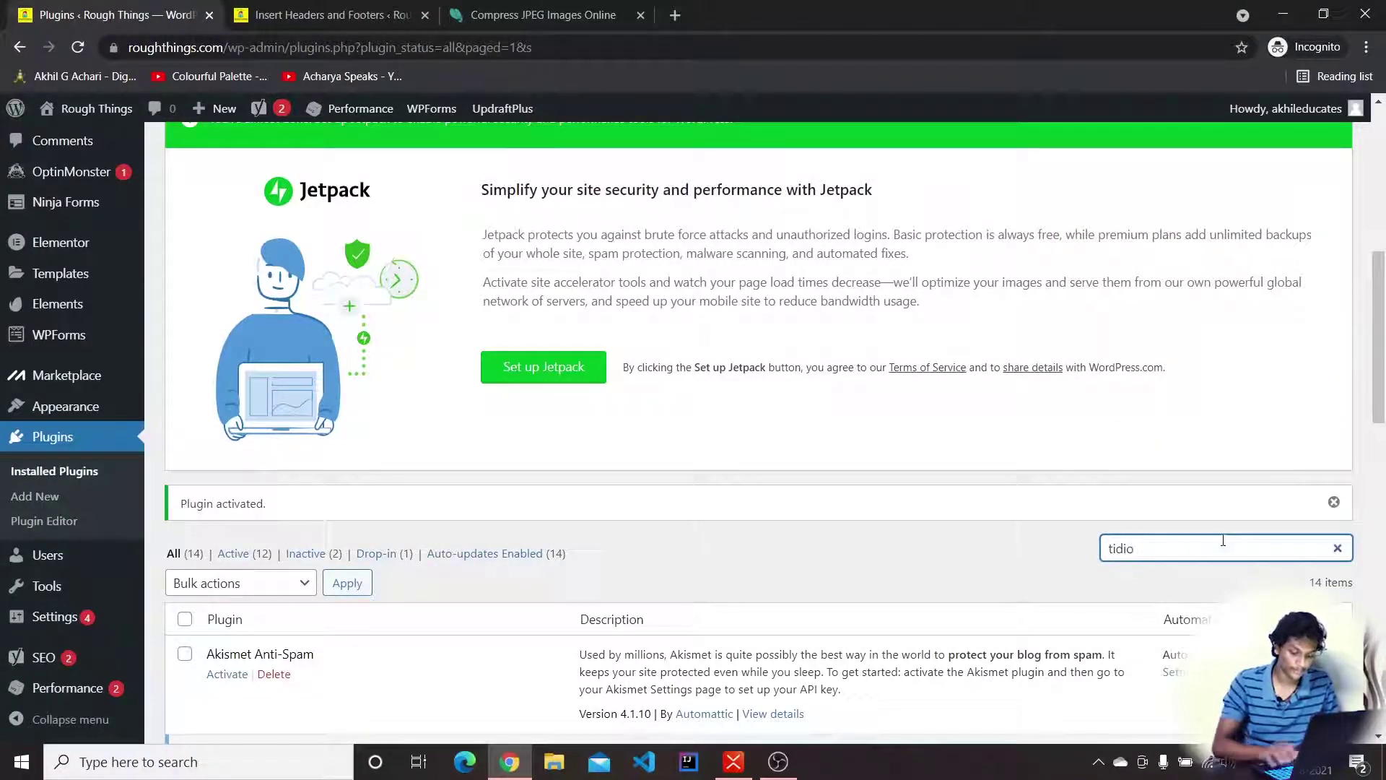
pyautogui.press('Return')
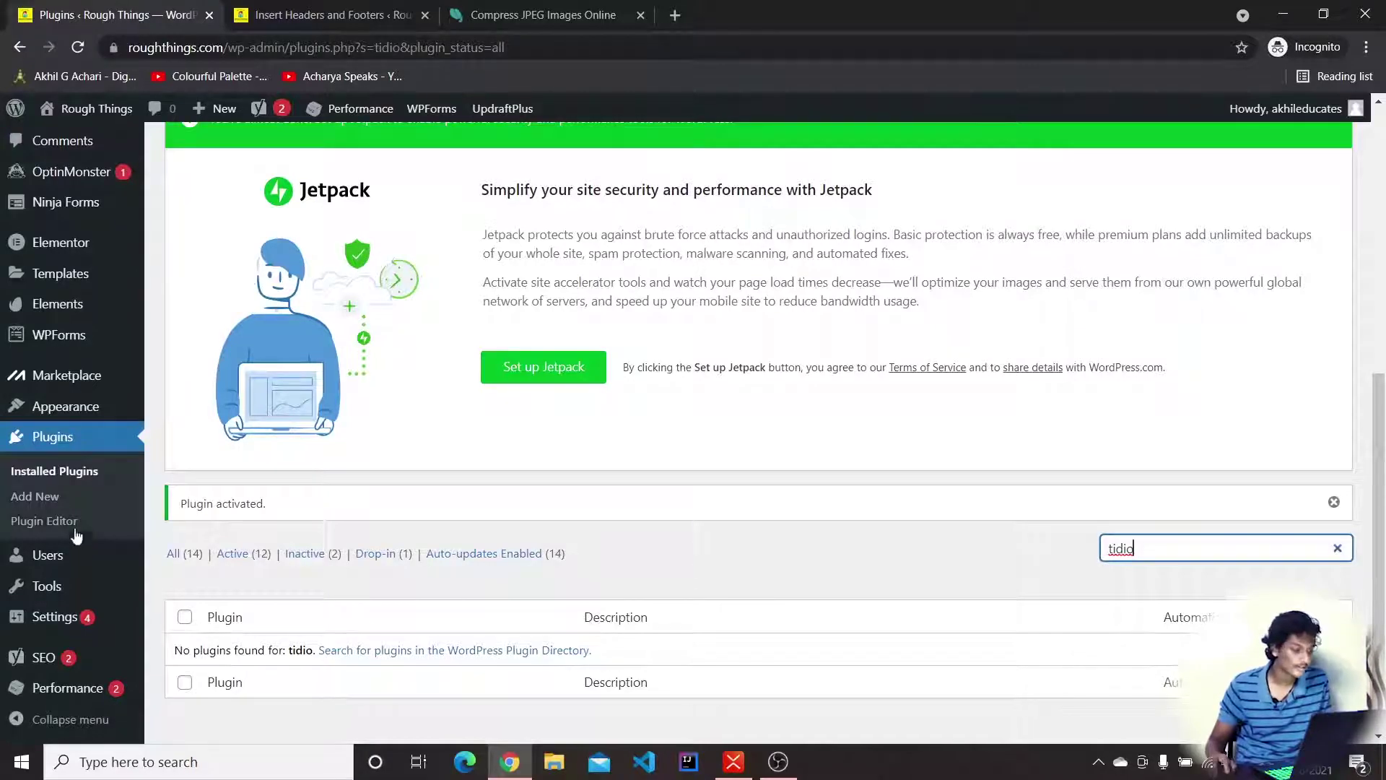
pyautogui.scroll(-1, 592, 607)
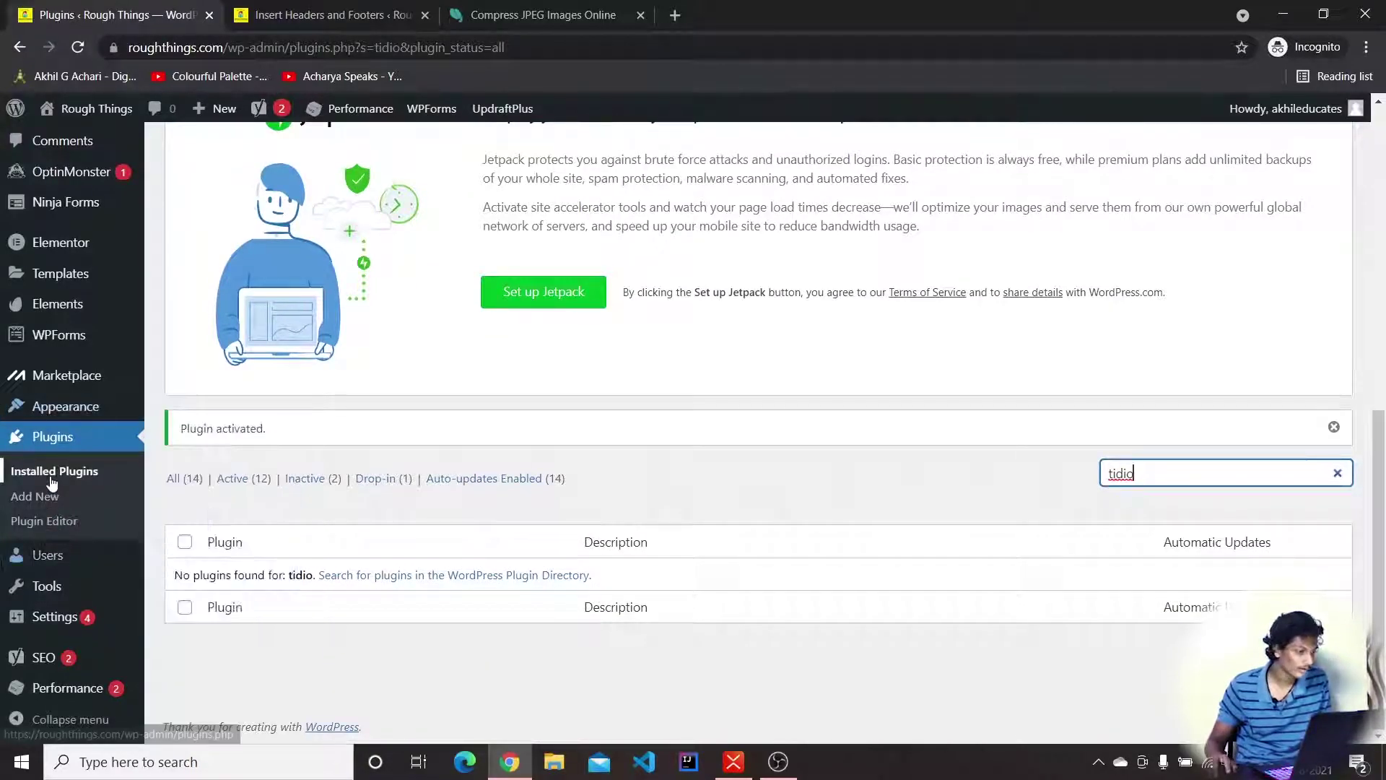
pyautogui.click(45, 497)
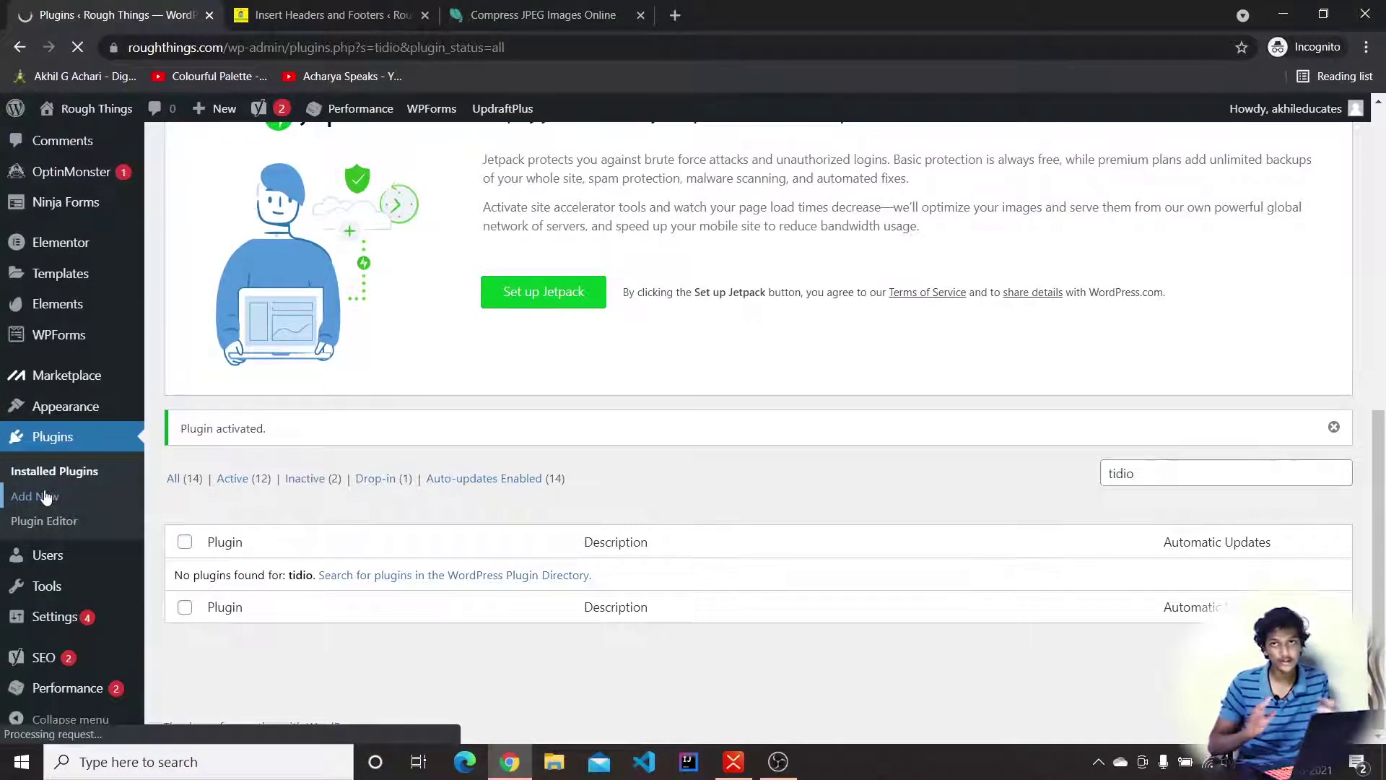
# - Search Google for getresponse in a new browser tab and open the getresponse.com home page from the results
pyautogui.click(674, 16)
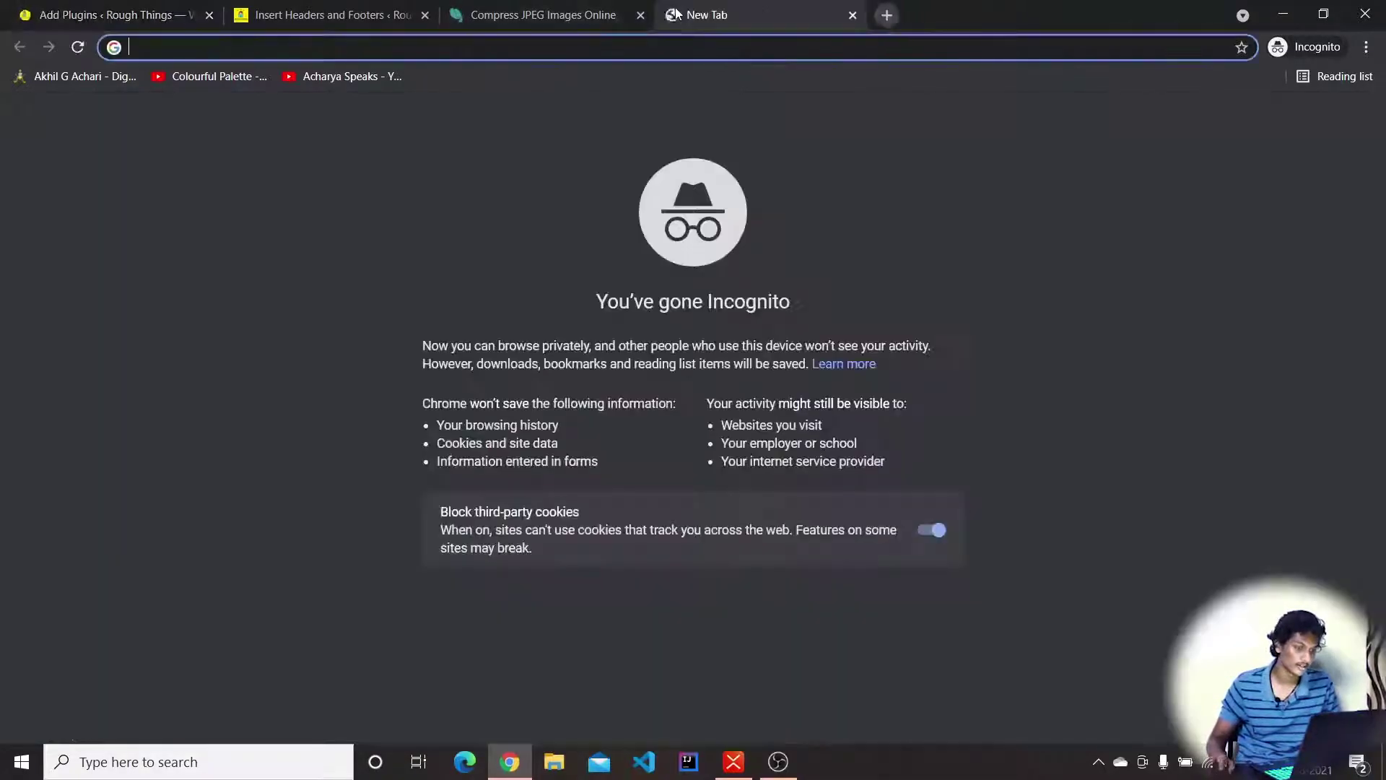
pyautogui.write('getresposn')
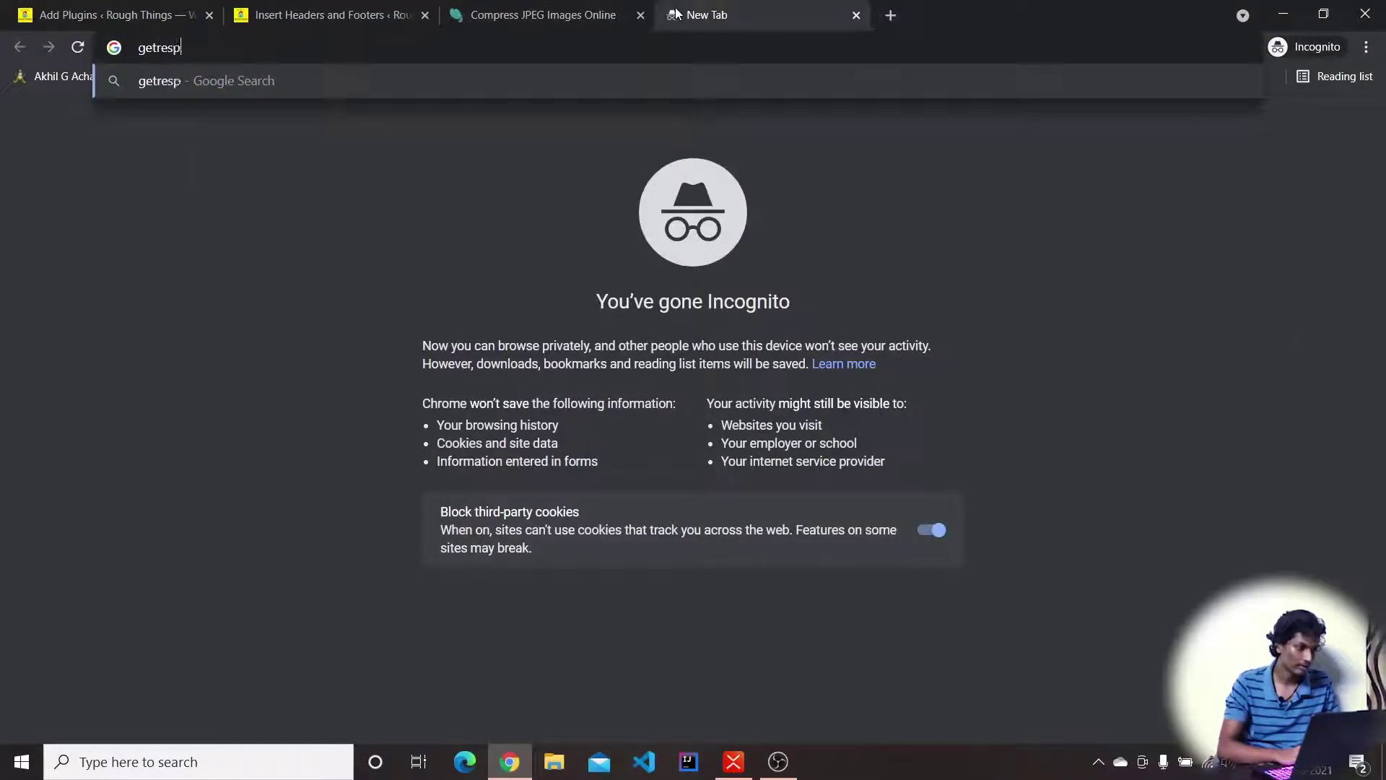
pyautogui.press('BackSpace')
pyautogui.press('BackSpace')
pyautogui.write('nse')
pyautogui.press('Return')
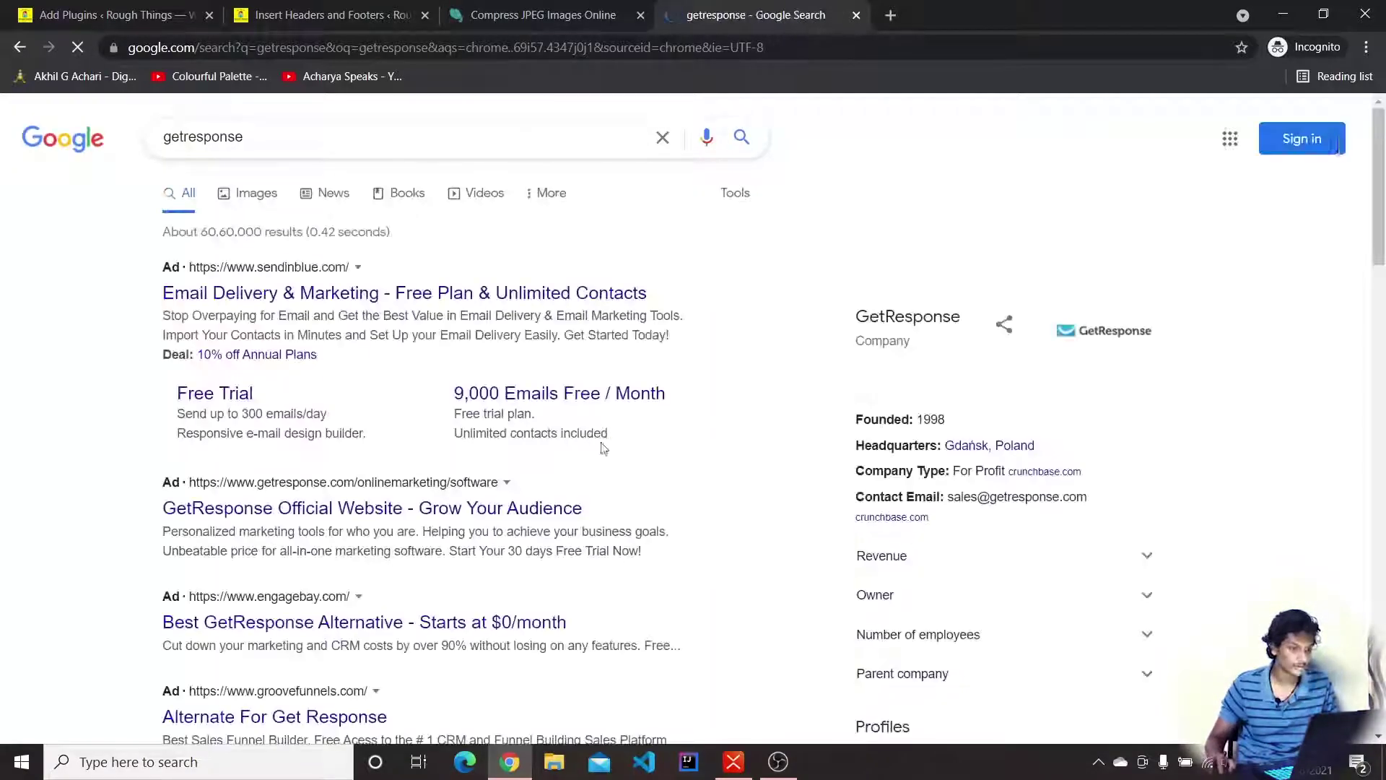
pyautogui.scroll(-1, 275, 184)
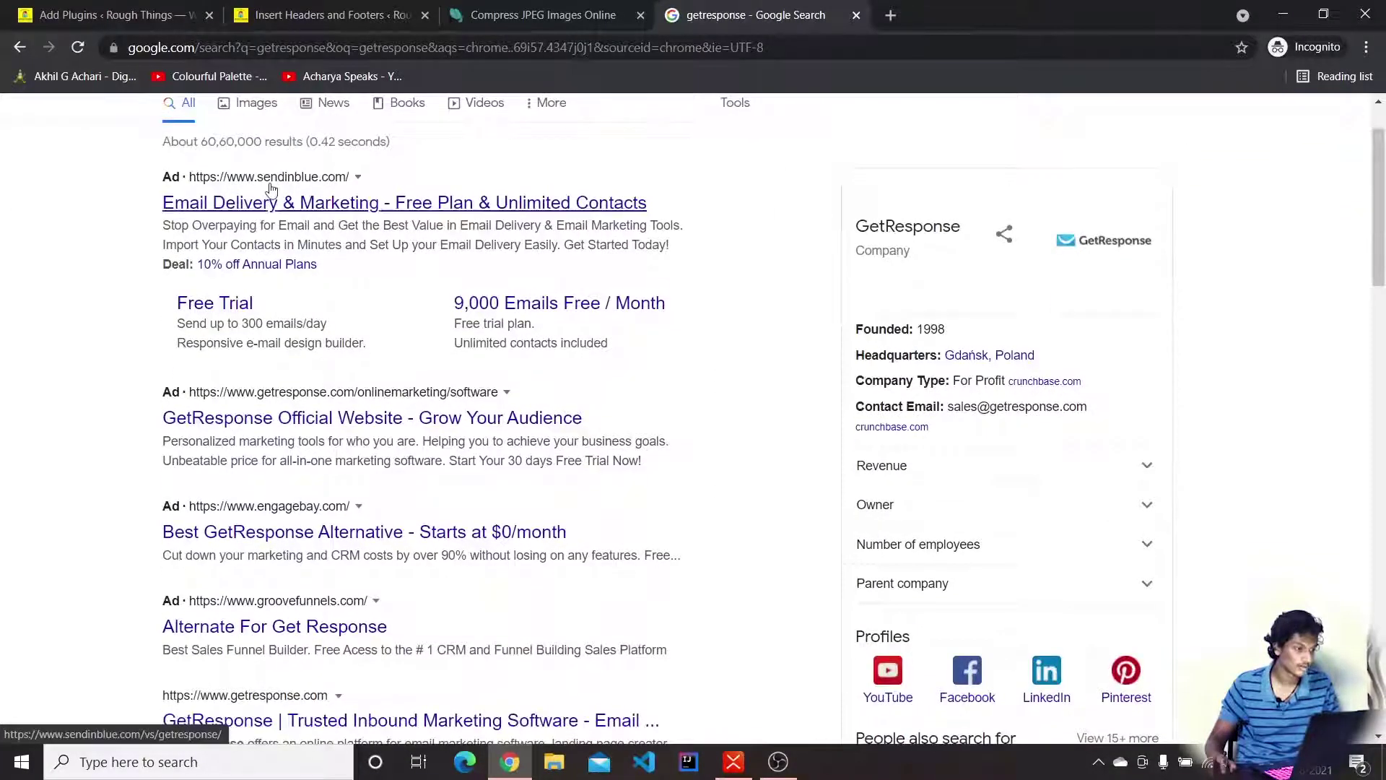
pyautogui.scroll(1, 285, 177)
pyautogui.scroll(-4, 264, 404)
pyautogui.click(278, 450)
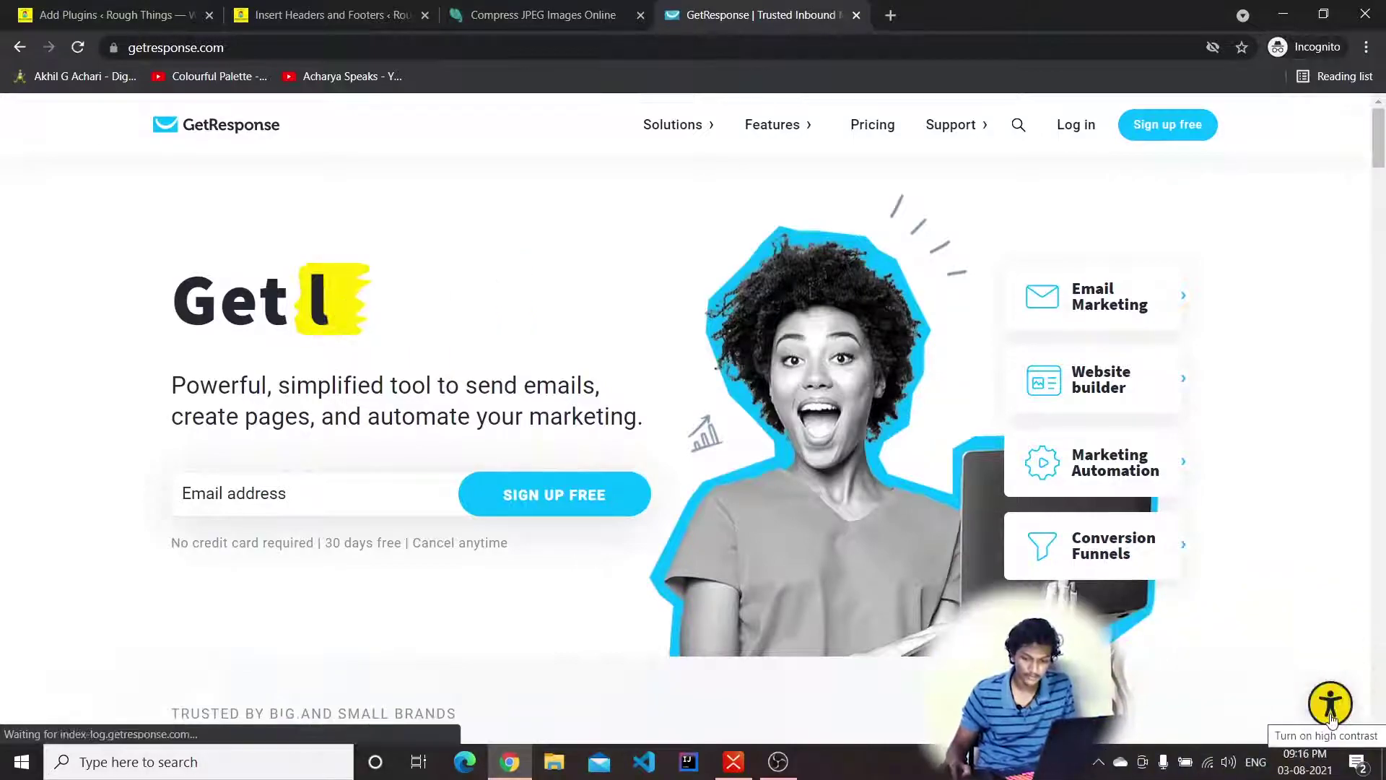
# - Look over the GetResponse home page for an example of a website chatbot
pyautogui.scroll(-5, 1102, 316)
pyautogui.scroll(5, 597, 495)
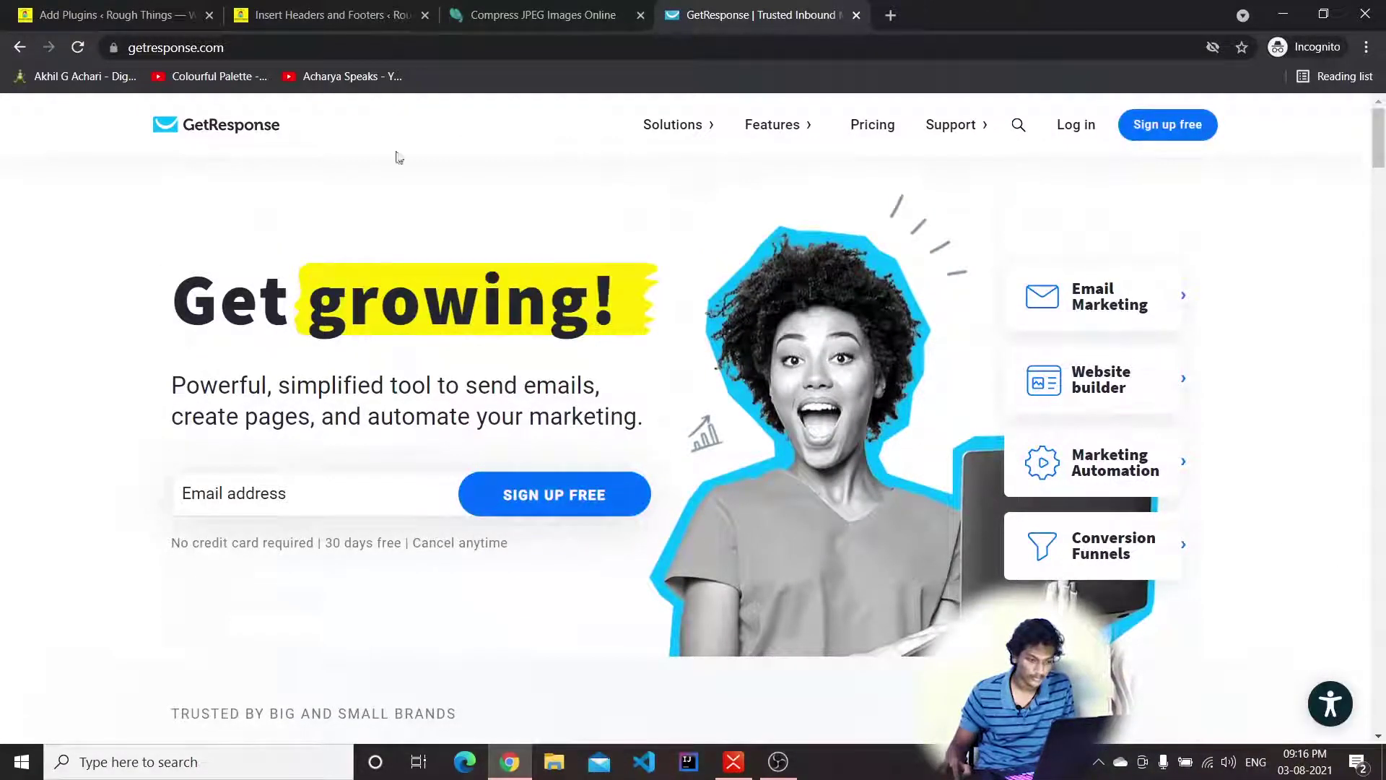
pyautogui.scroll(-1, 295, 289)
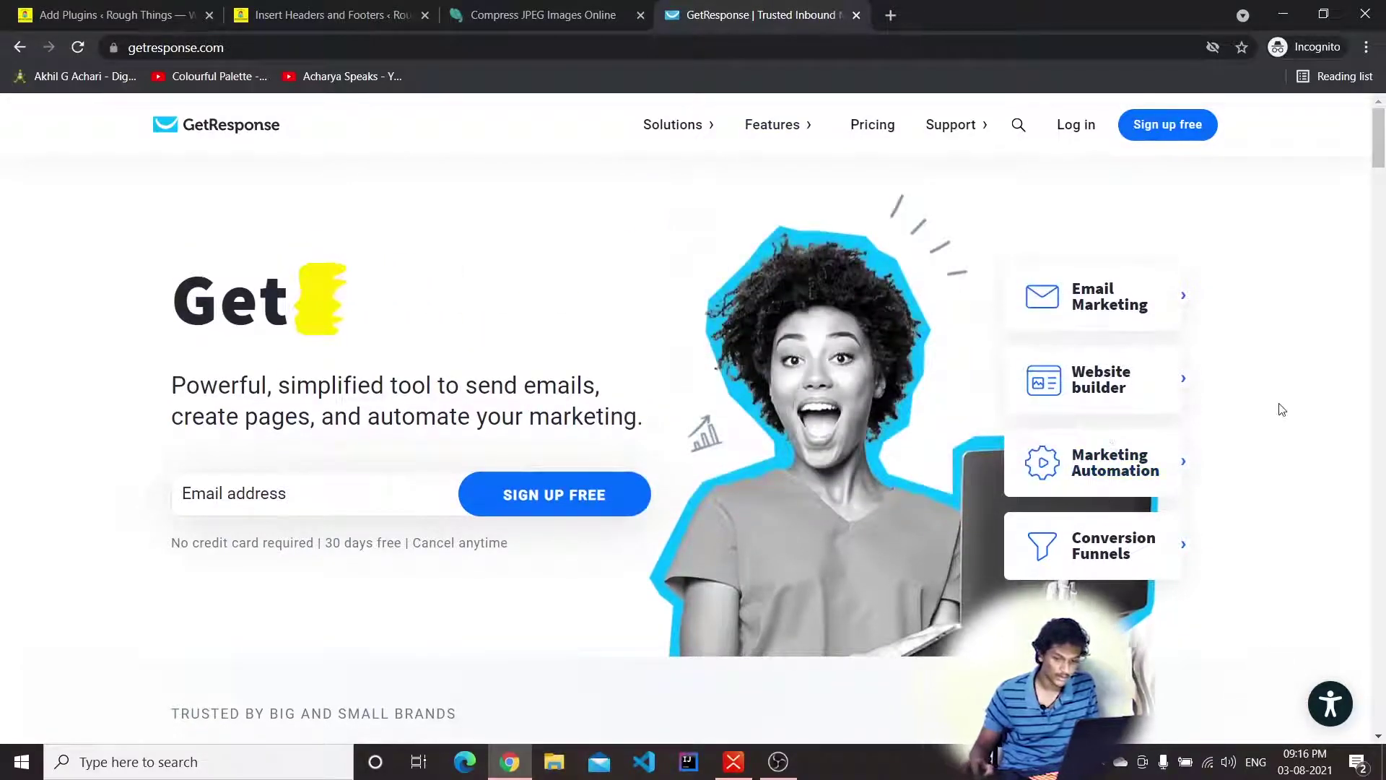
pyautogui.scroll(-5, 1384, 593)
pyautogui.scroll(5, 622, 374)
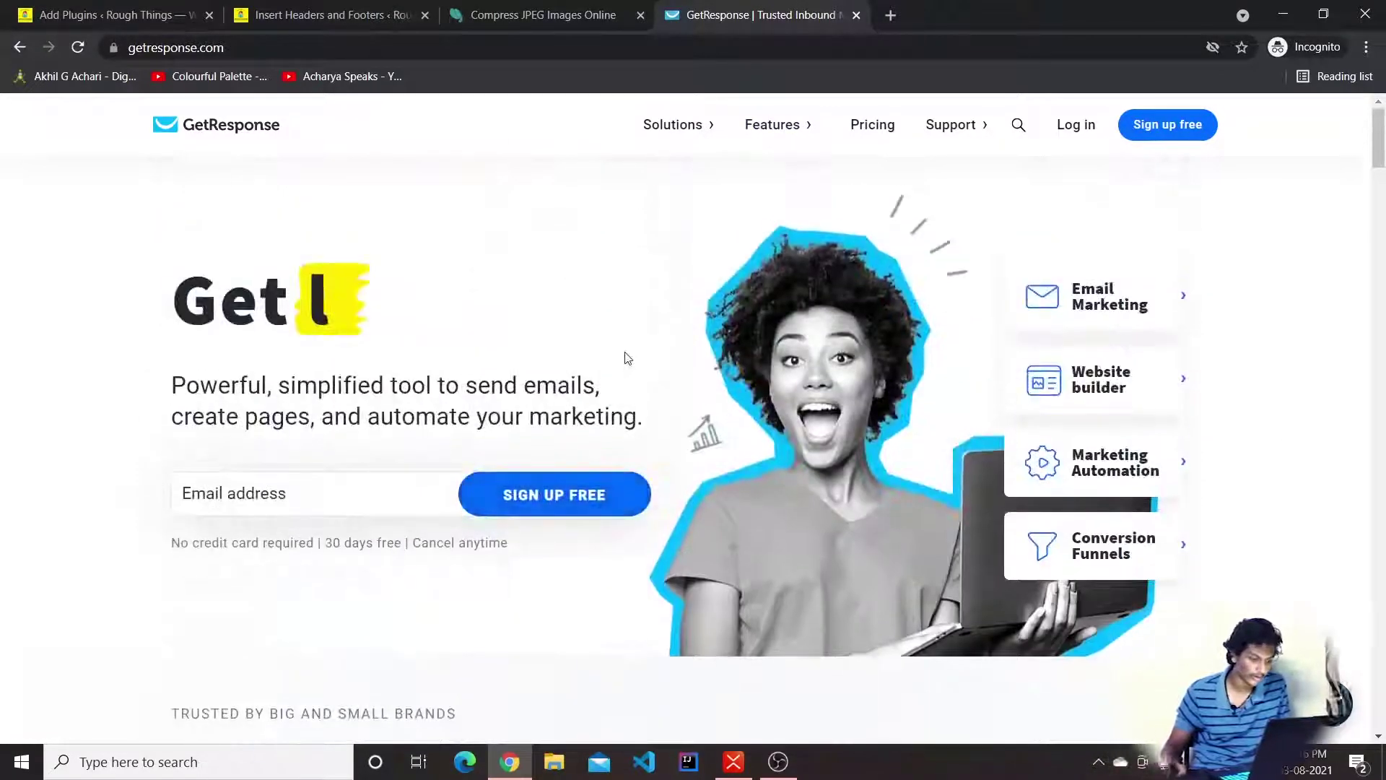
# - Review the GetResponse site's address and its home page as far as the inbound marketing solutions section
pyautogui.click(209, 47)
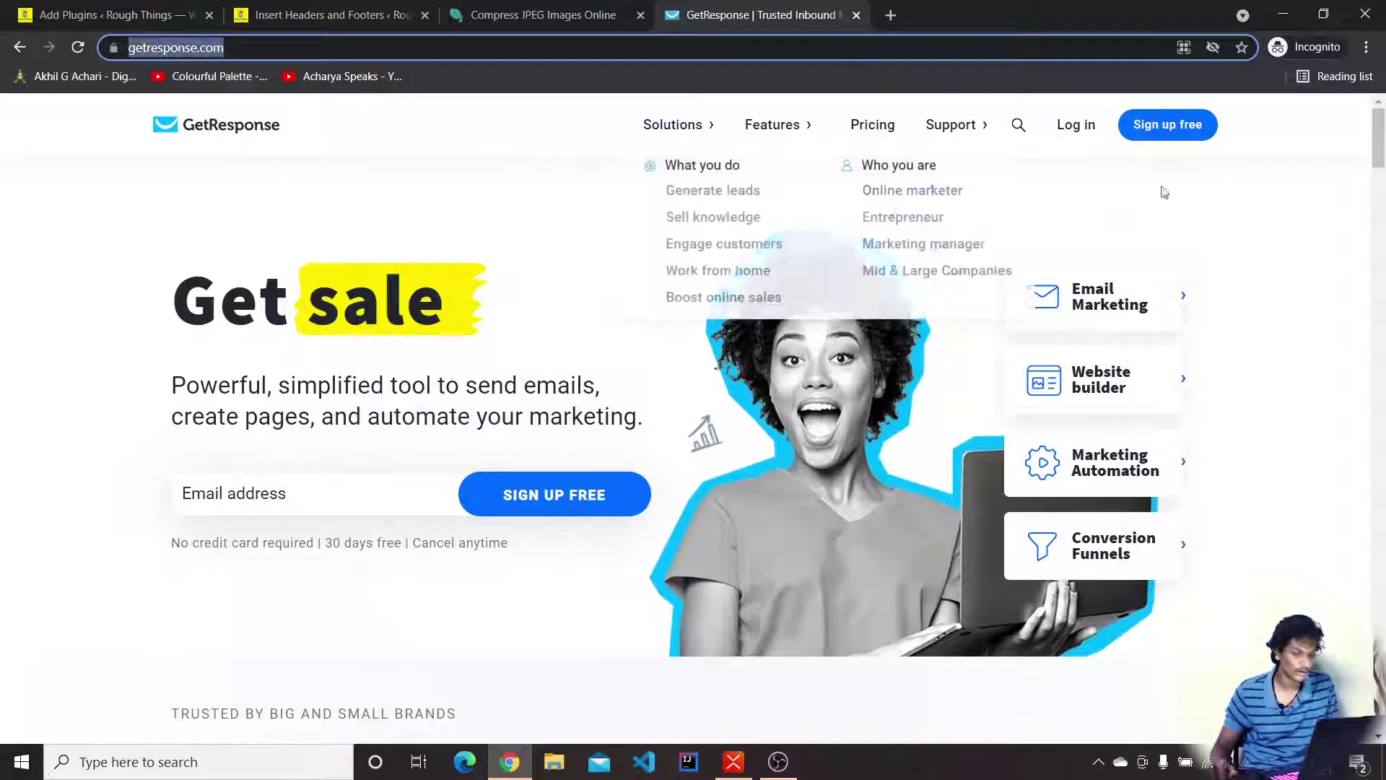
pyautogui.scroll(-5, 1220, 231)
pyautogui.scroll(5, 1220, 289)
pyautogui.scroll(-5, 1220, 291)
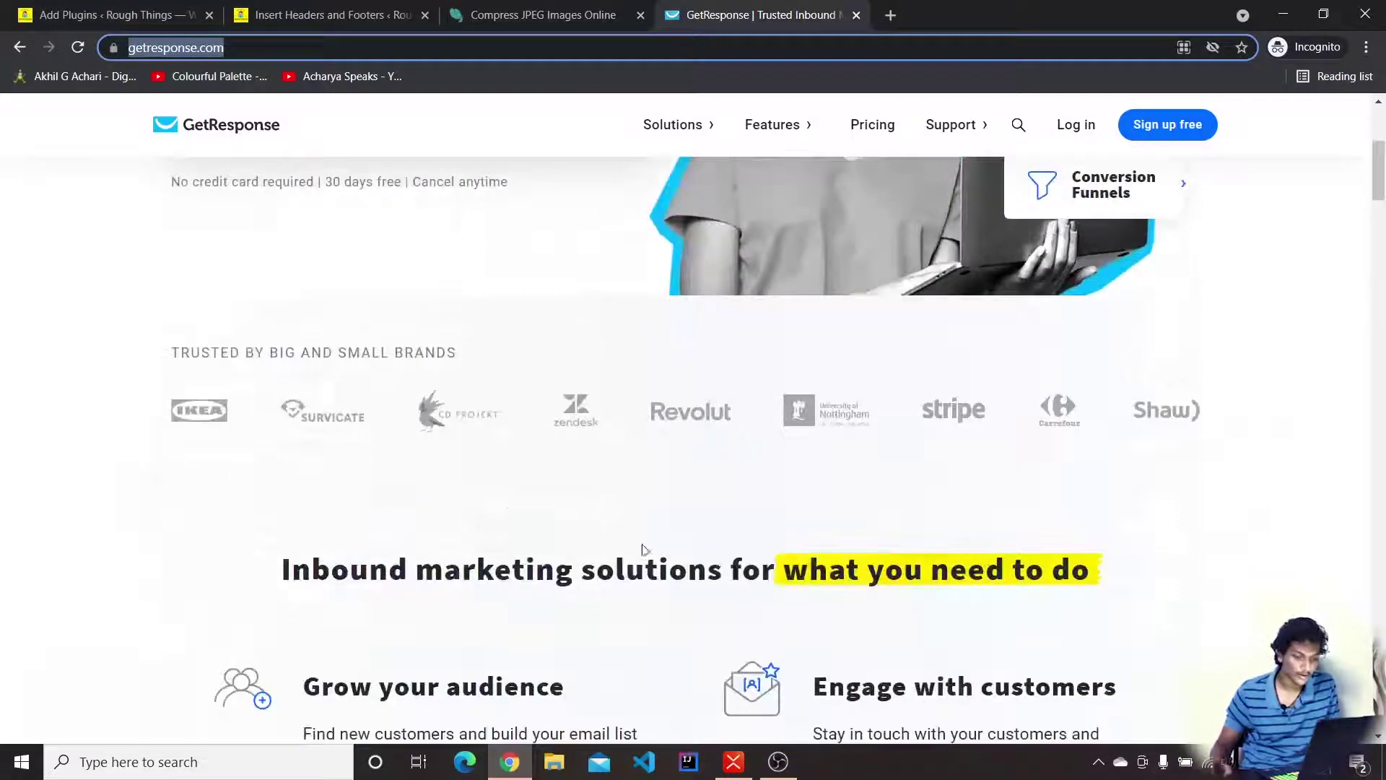
pyautogui.scroll(-4, 559, 540)
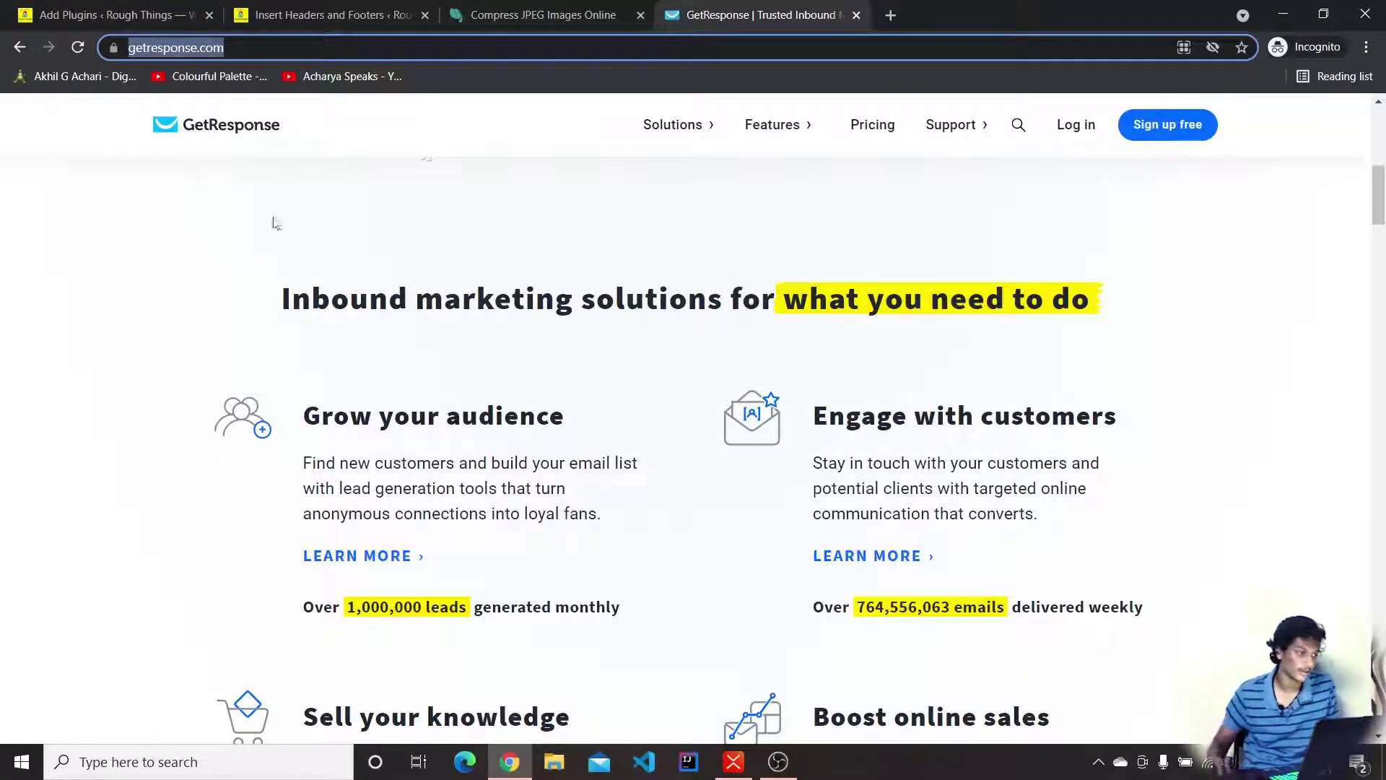
# - Return to the Add Plugins page, search for tidio, and install the Tidio – Live Chat, Chatbots & Email Marketing plugin
pyautogui.click(149, 13)
pyautogui.scroll(-4, 664, 508)
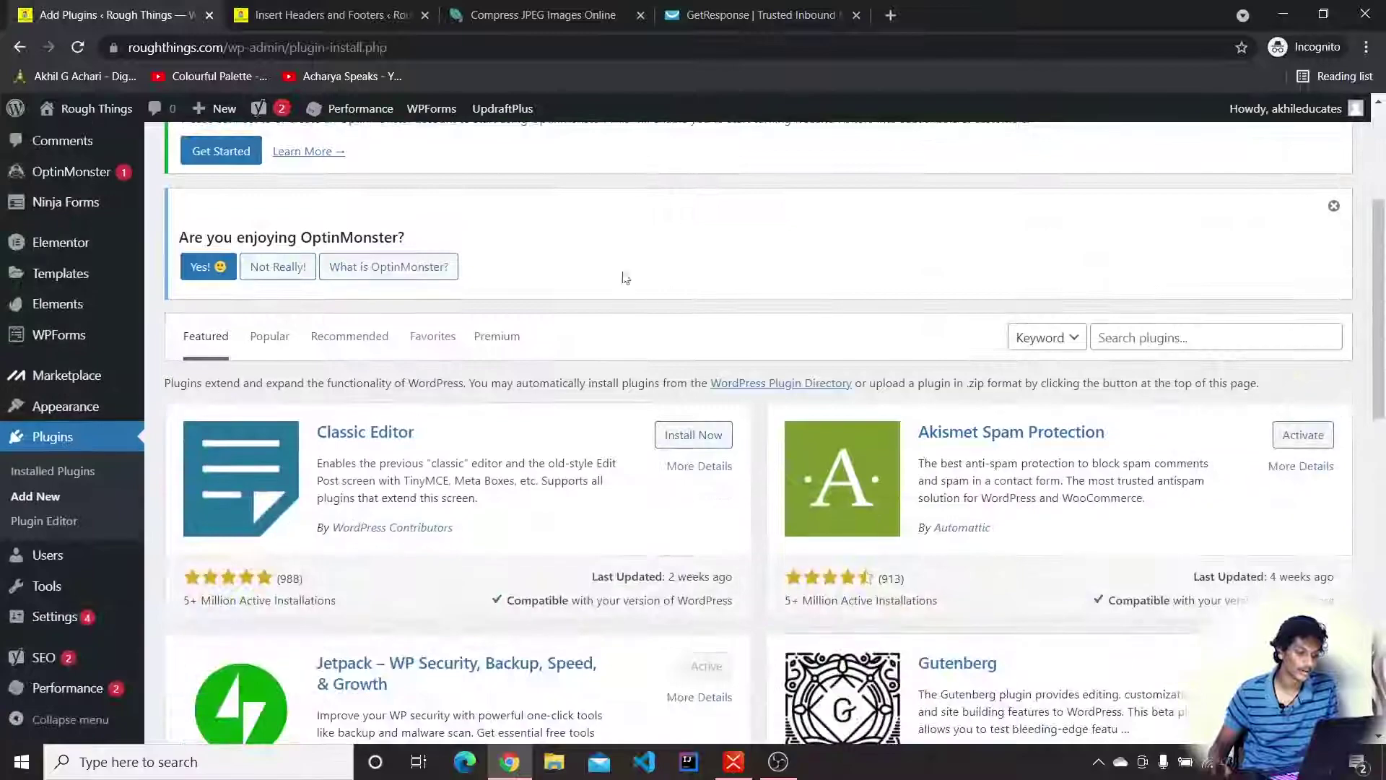
pyautogui.click(1196, 334)
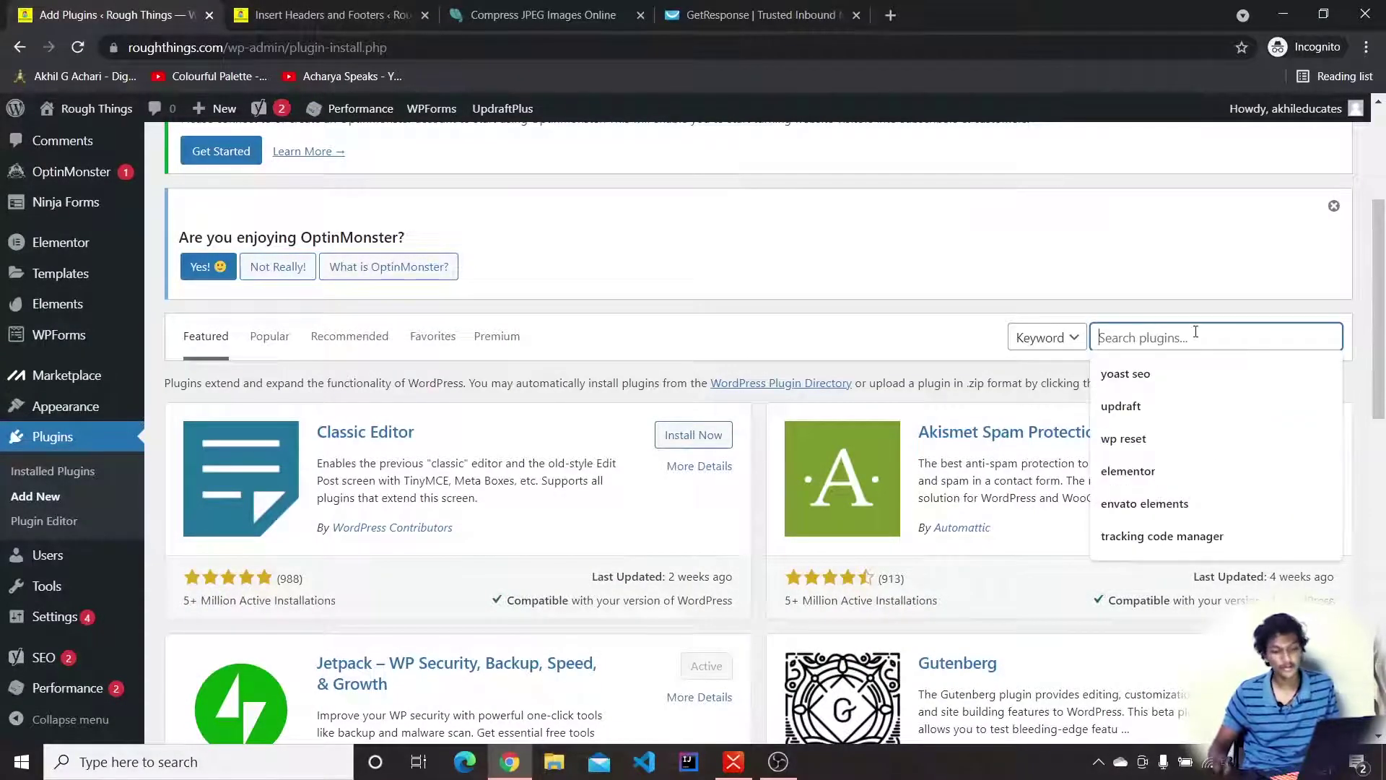
pyautogui.write('tidio')
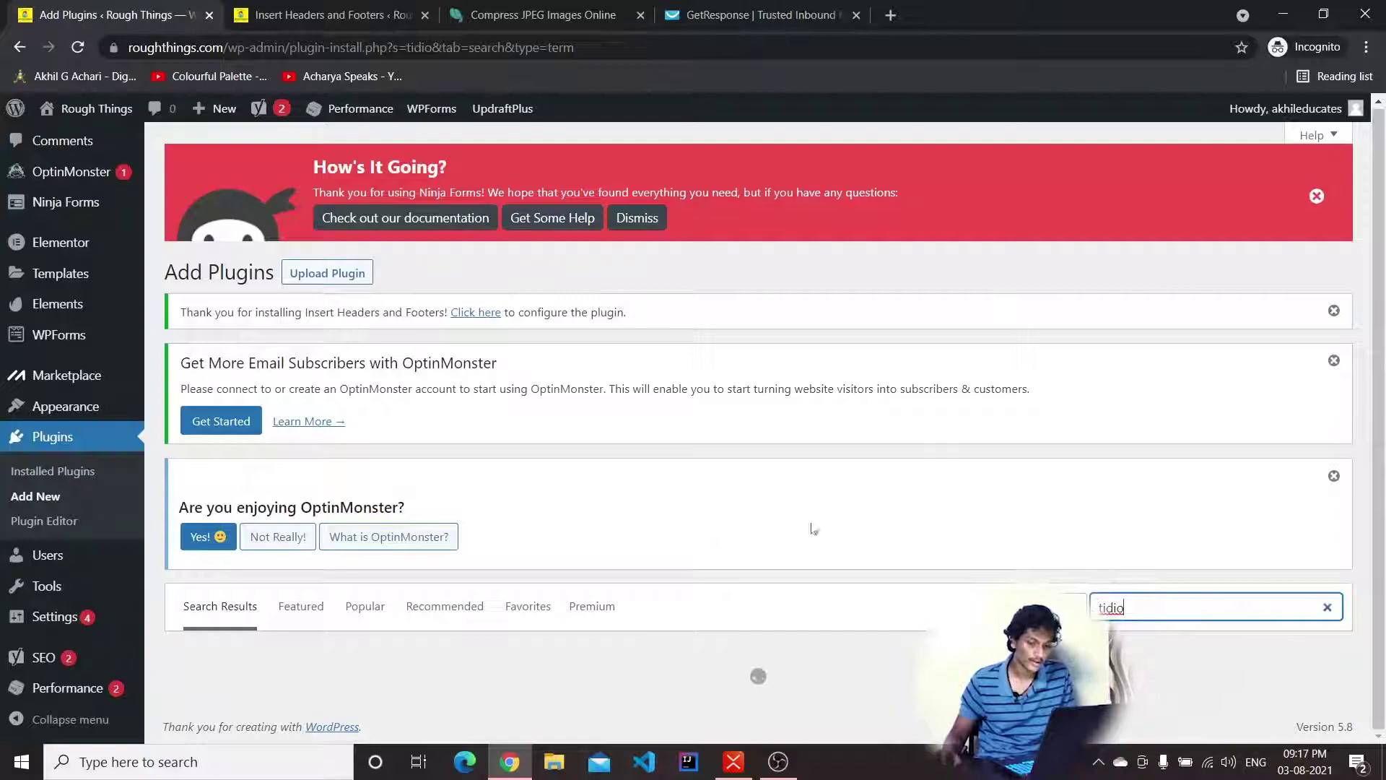
pyautogui.scroll(-4, 856, 526)
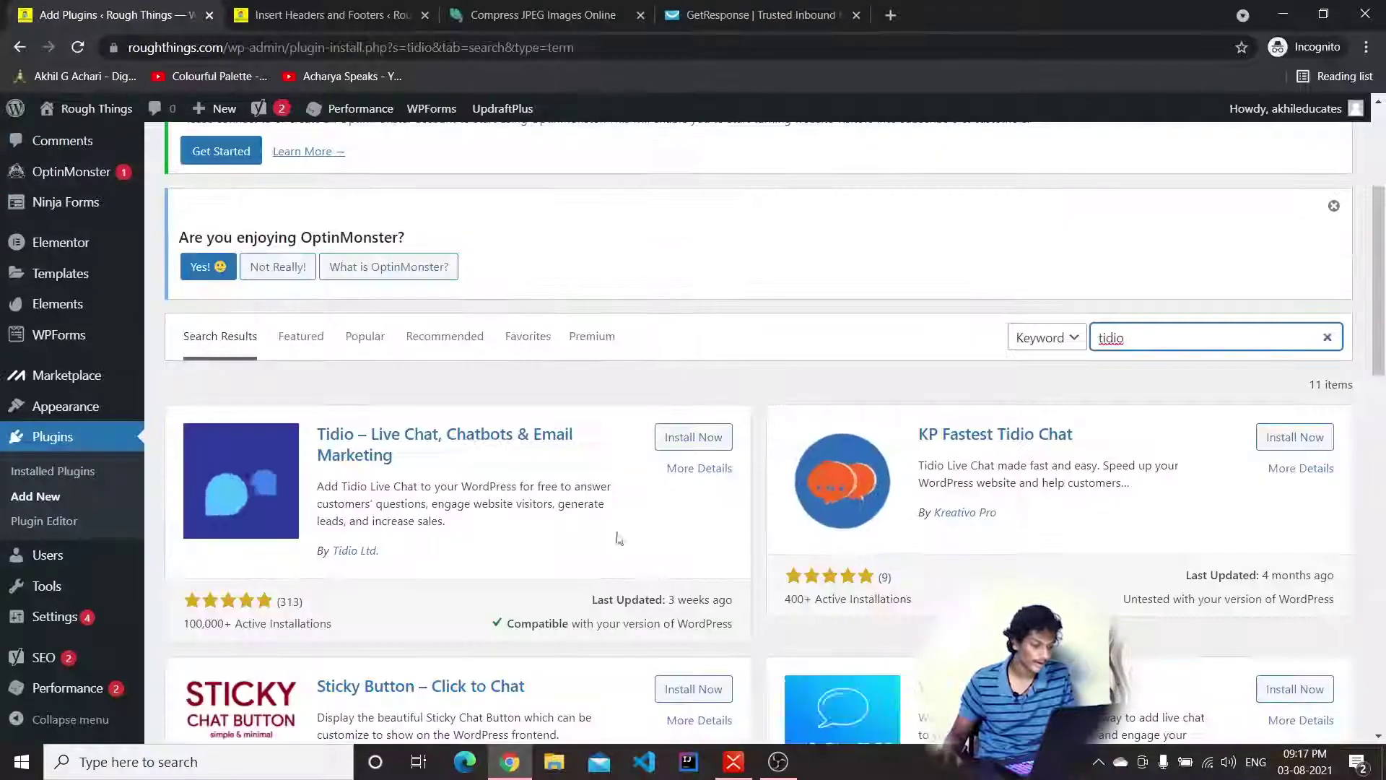
pyautogui.click(674, 438)
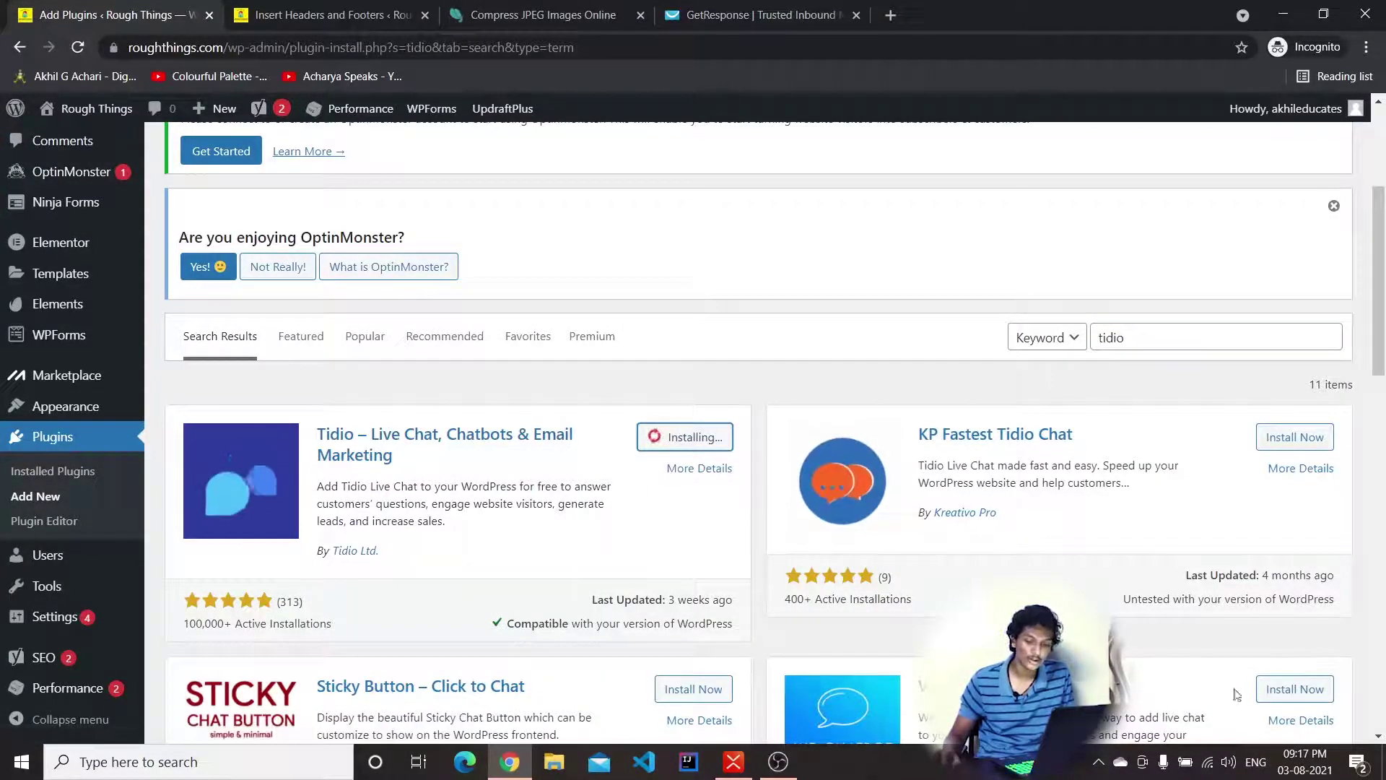